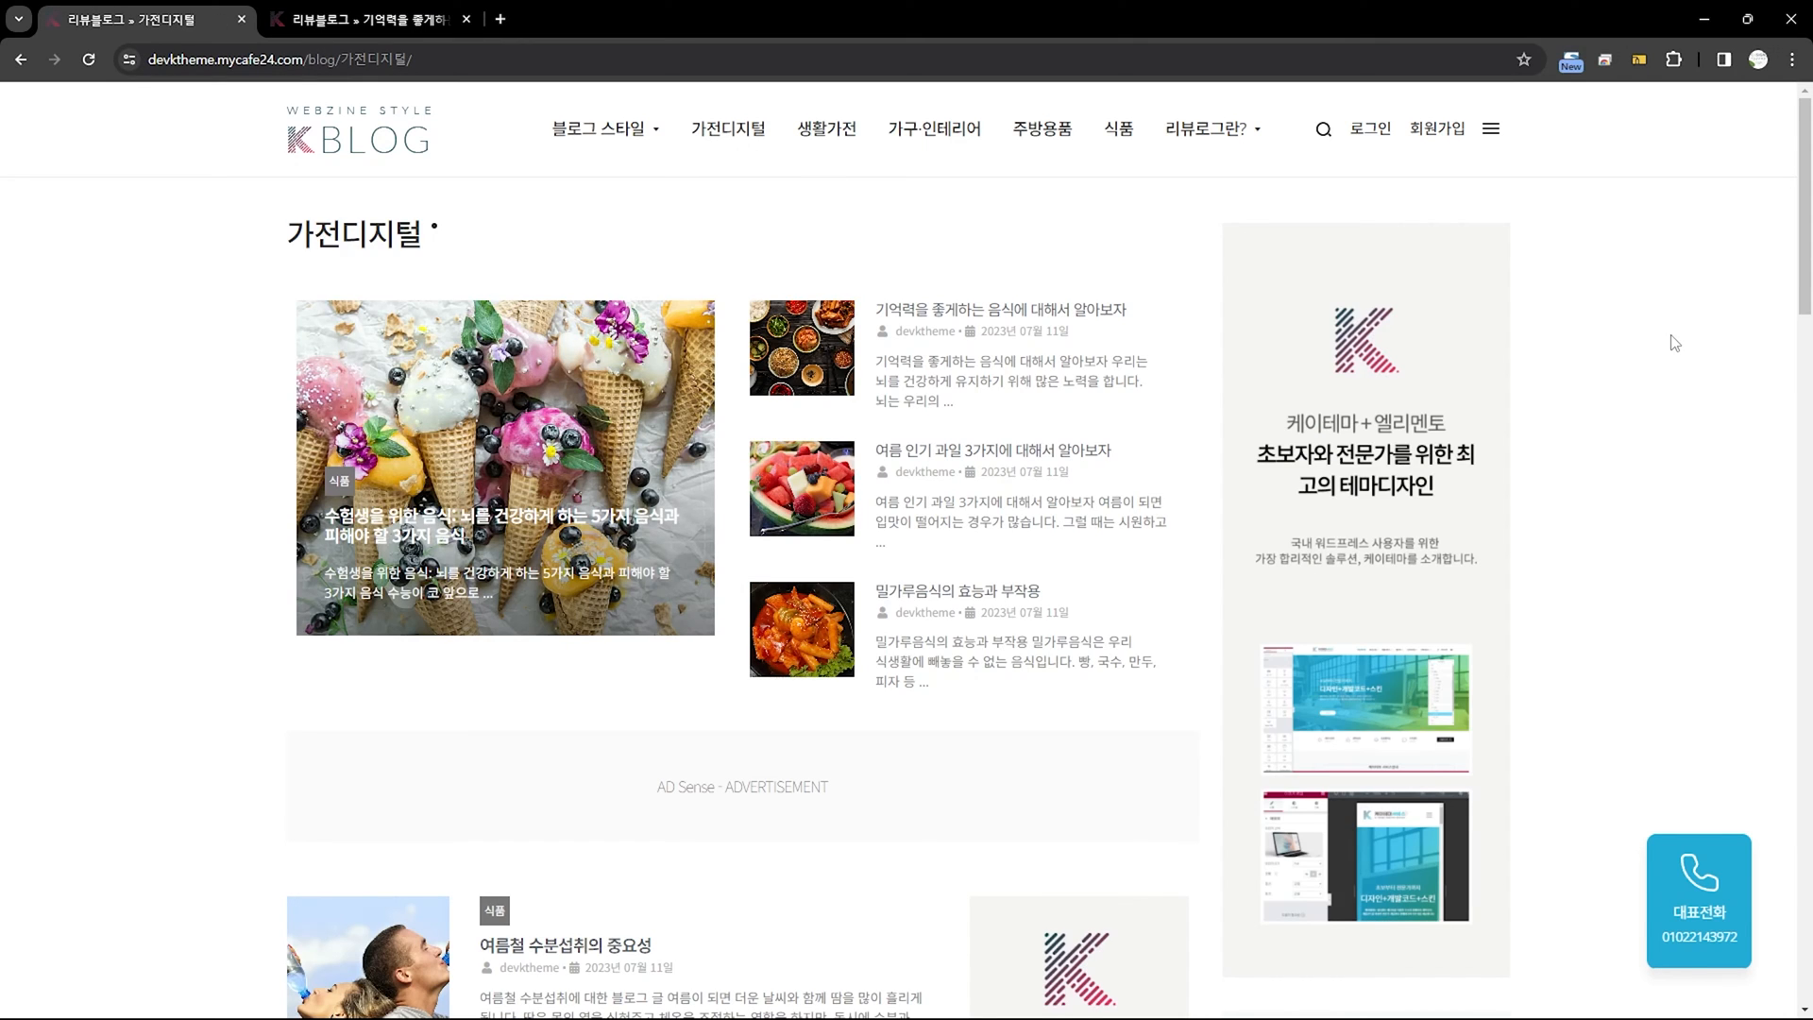
Look through the article listing on the blog's 가전디지털 category page
scroll(1674, 343, down, 5)
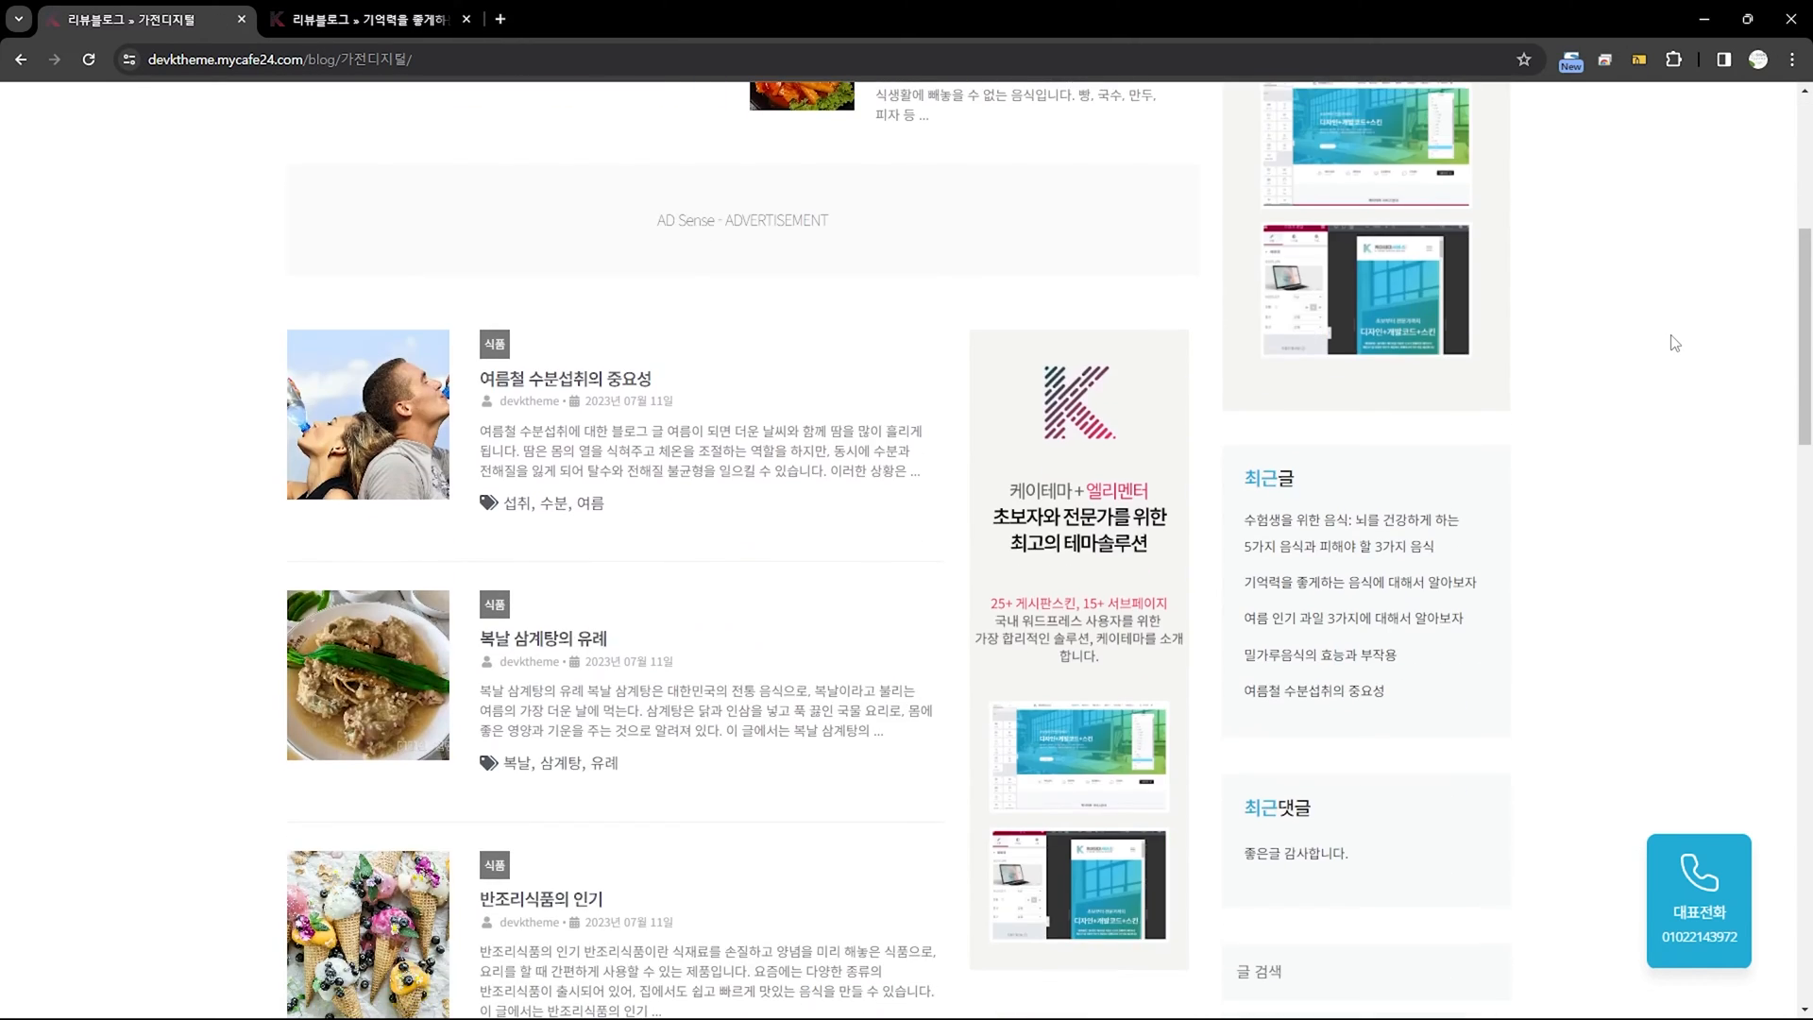
scroll(1674, 343, down, 5)
scroll(1674, 343, down, 5)
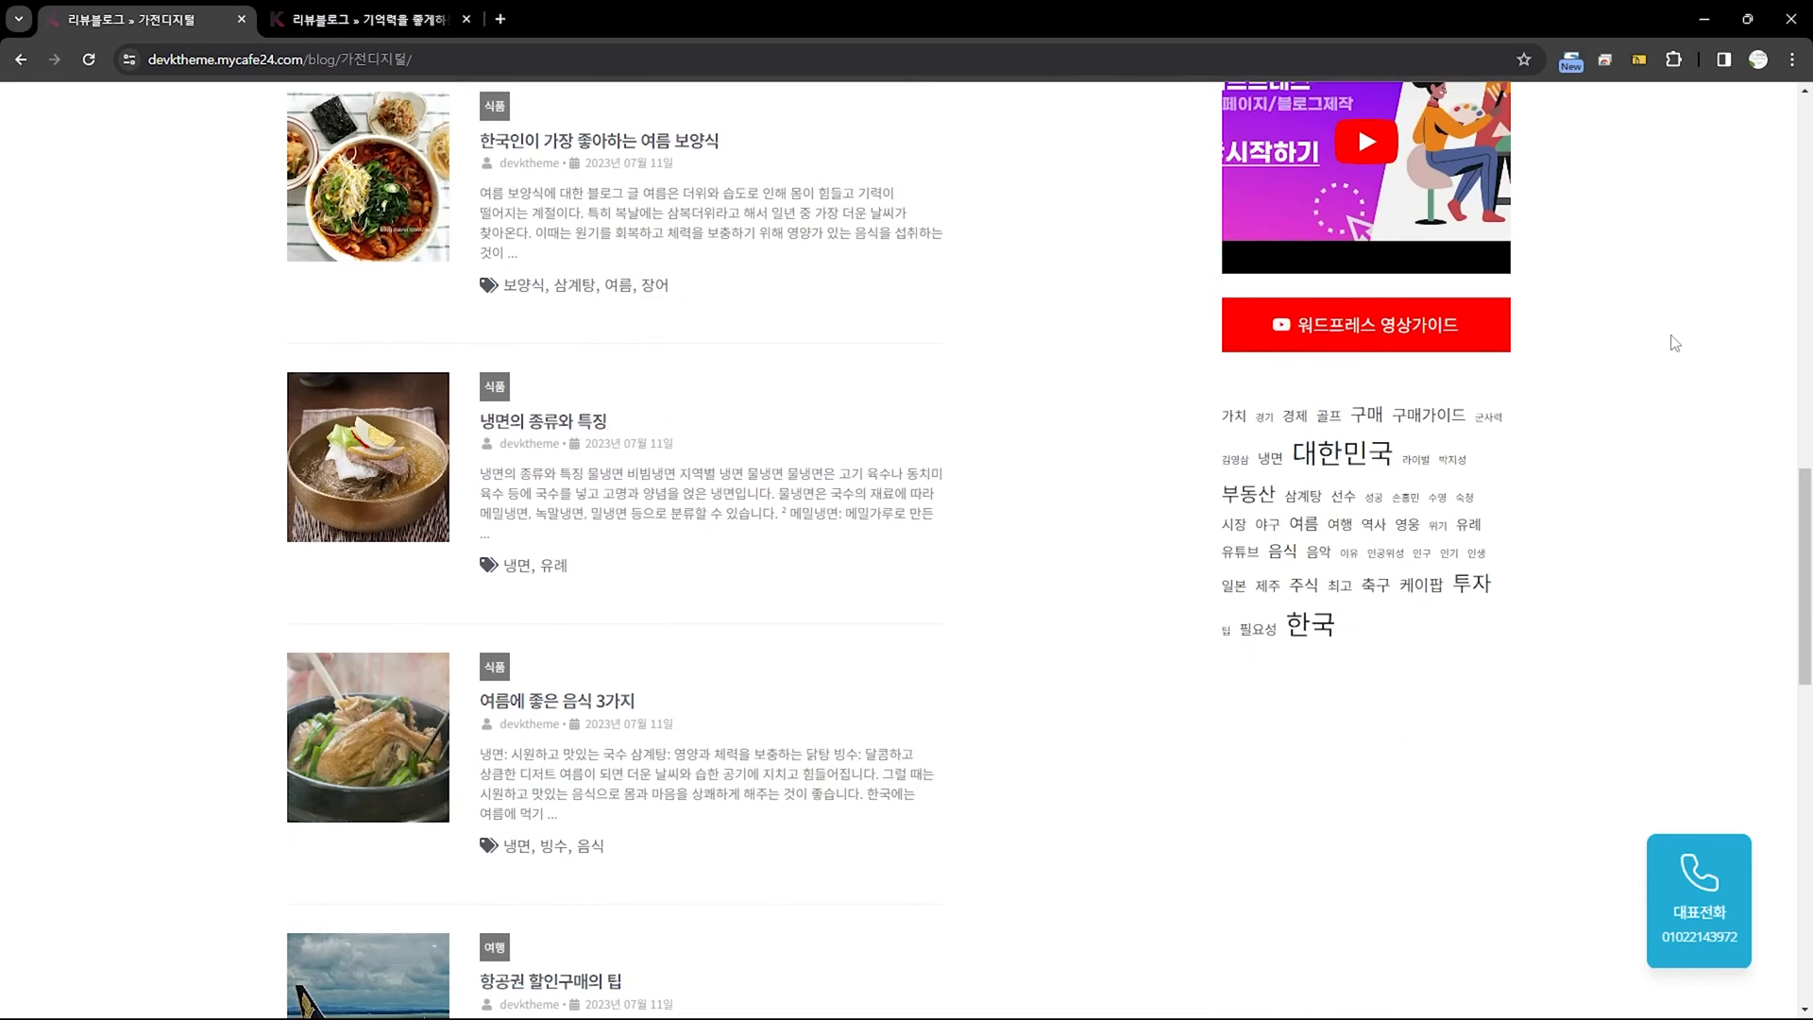
scroll(1674, 343, down, 7)
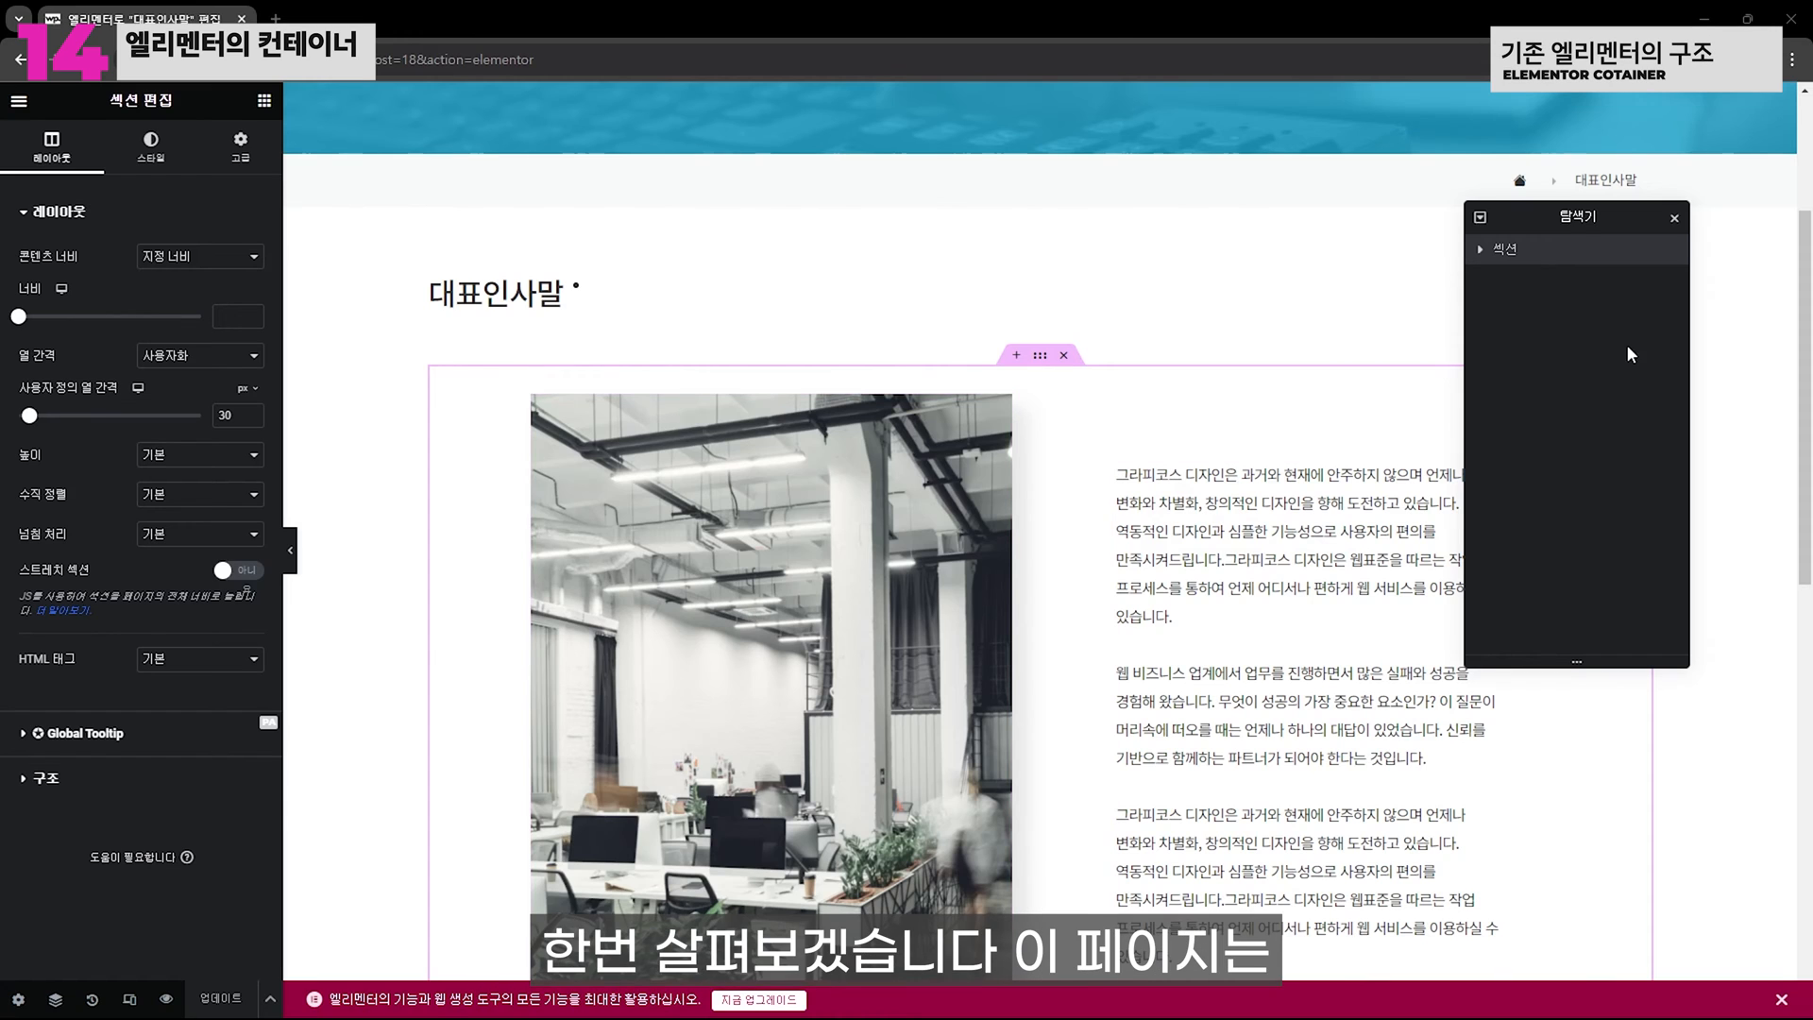
Move the 탐색기 (navigator) over the 대표인사말 page header and expand 섹션 to show its columns
scroll(620, 302, up, 3)
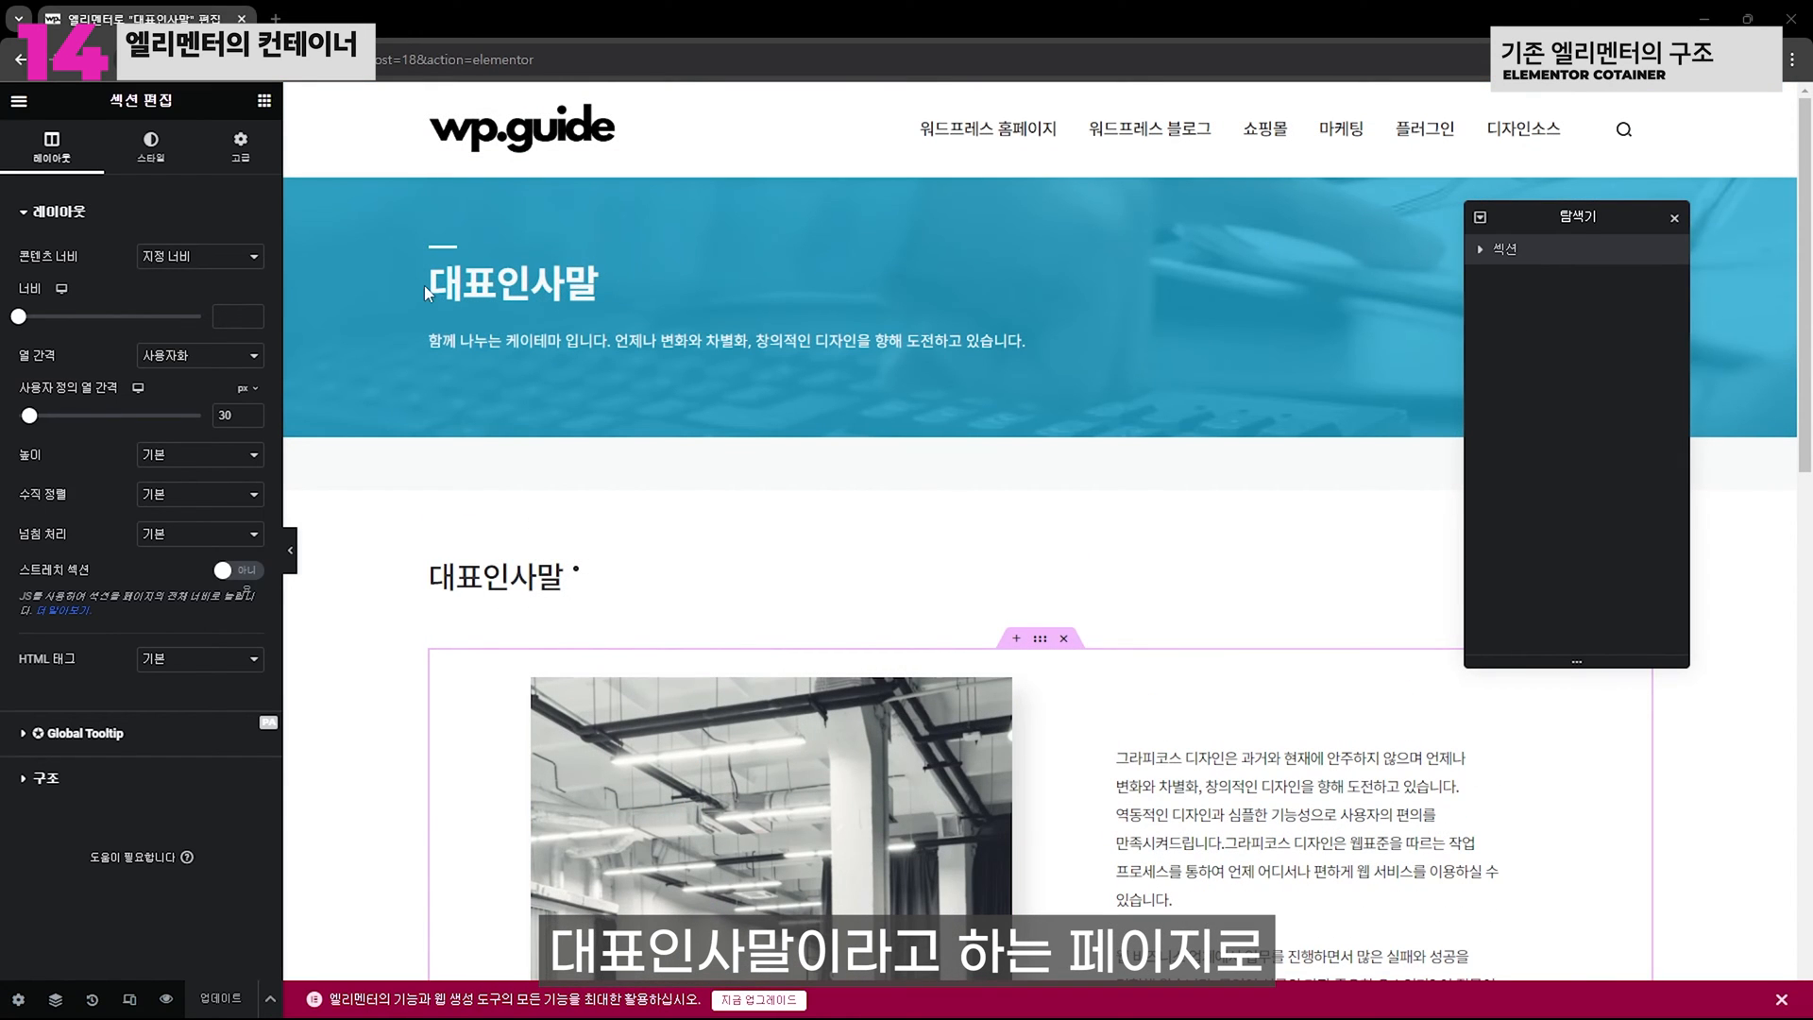
drag(1596, 215, 547, 149)
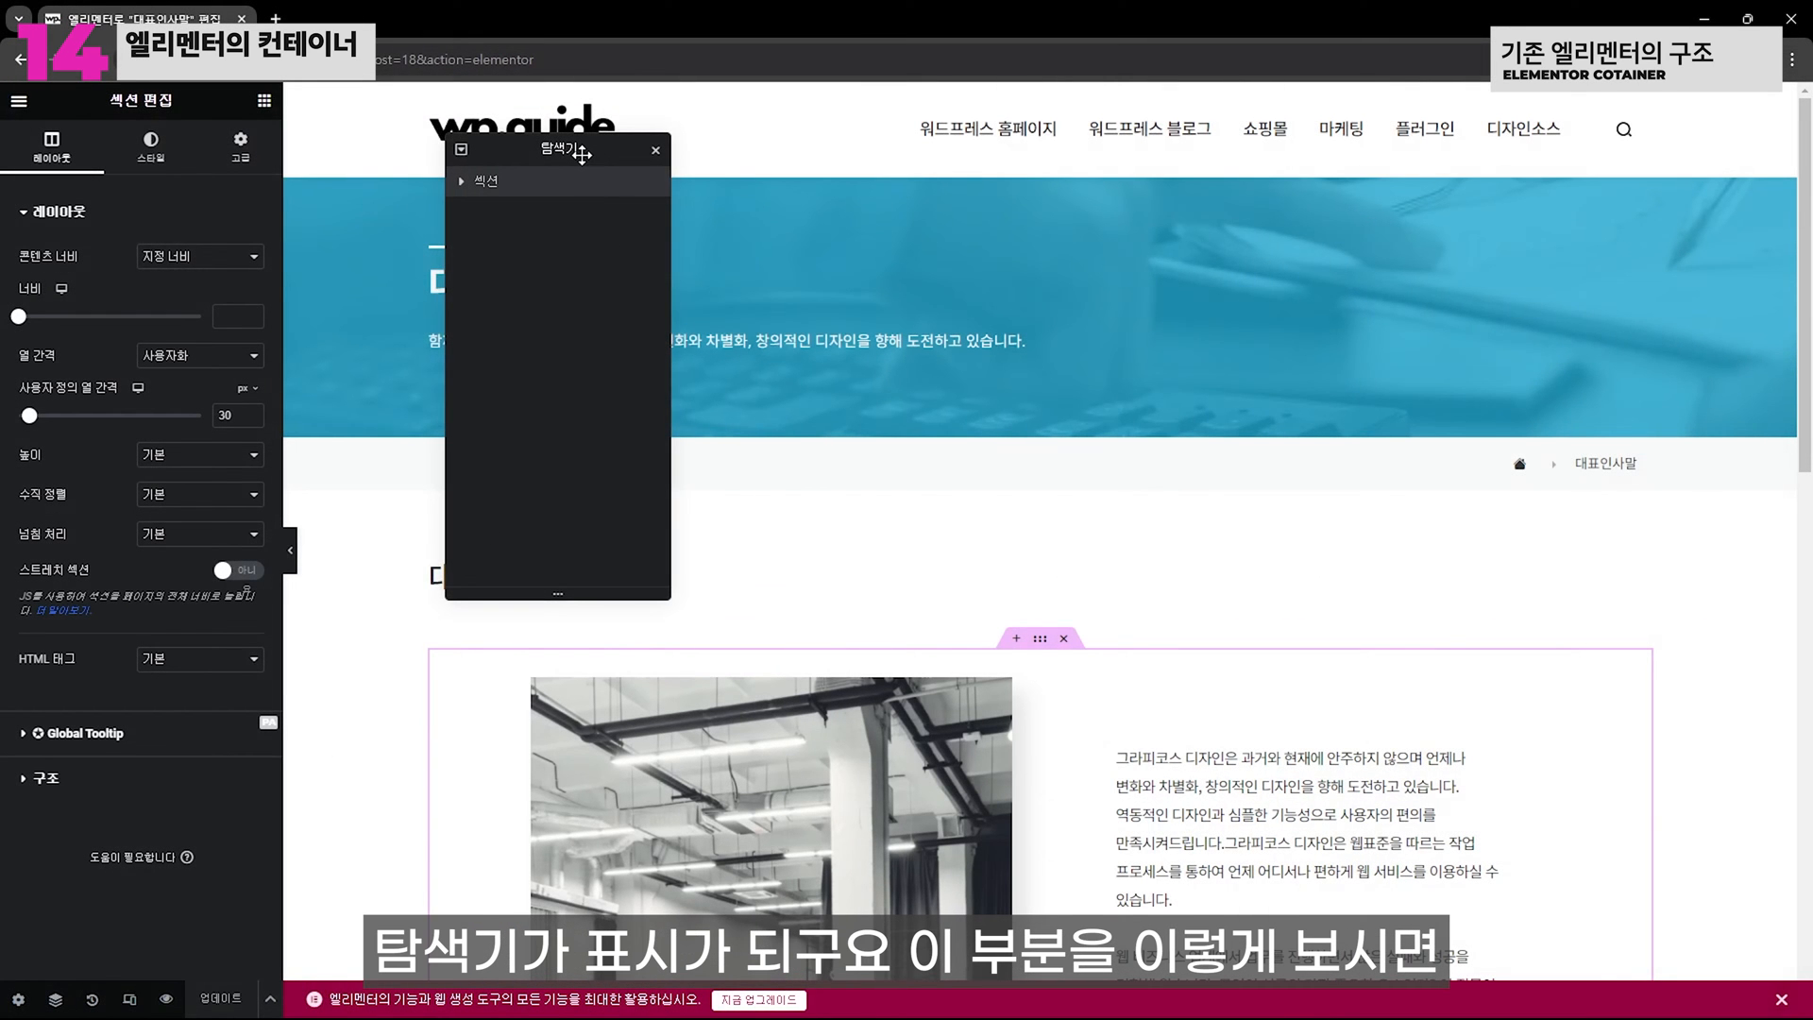
drag(581, 148, 538, 149)
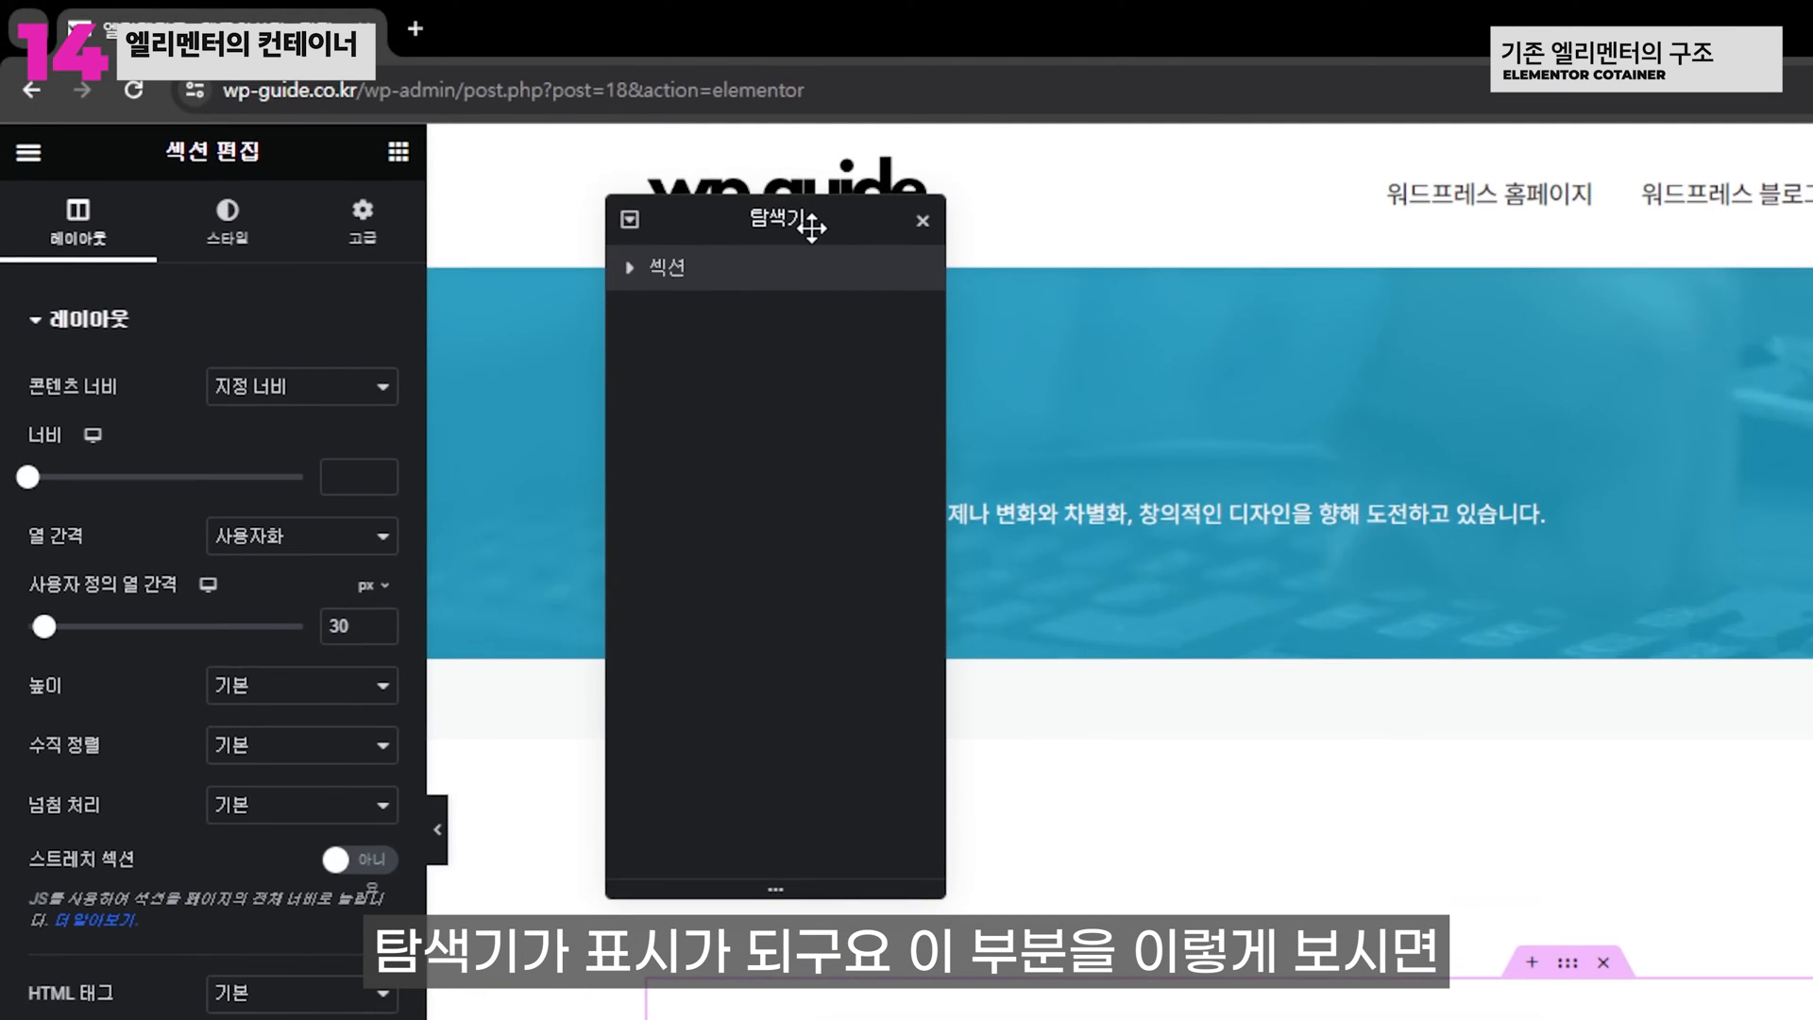
scroll(1353, 649, down, 3)
scroll(1352, 649, up, 3)
click(631, 272)
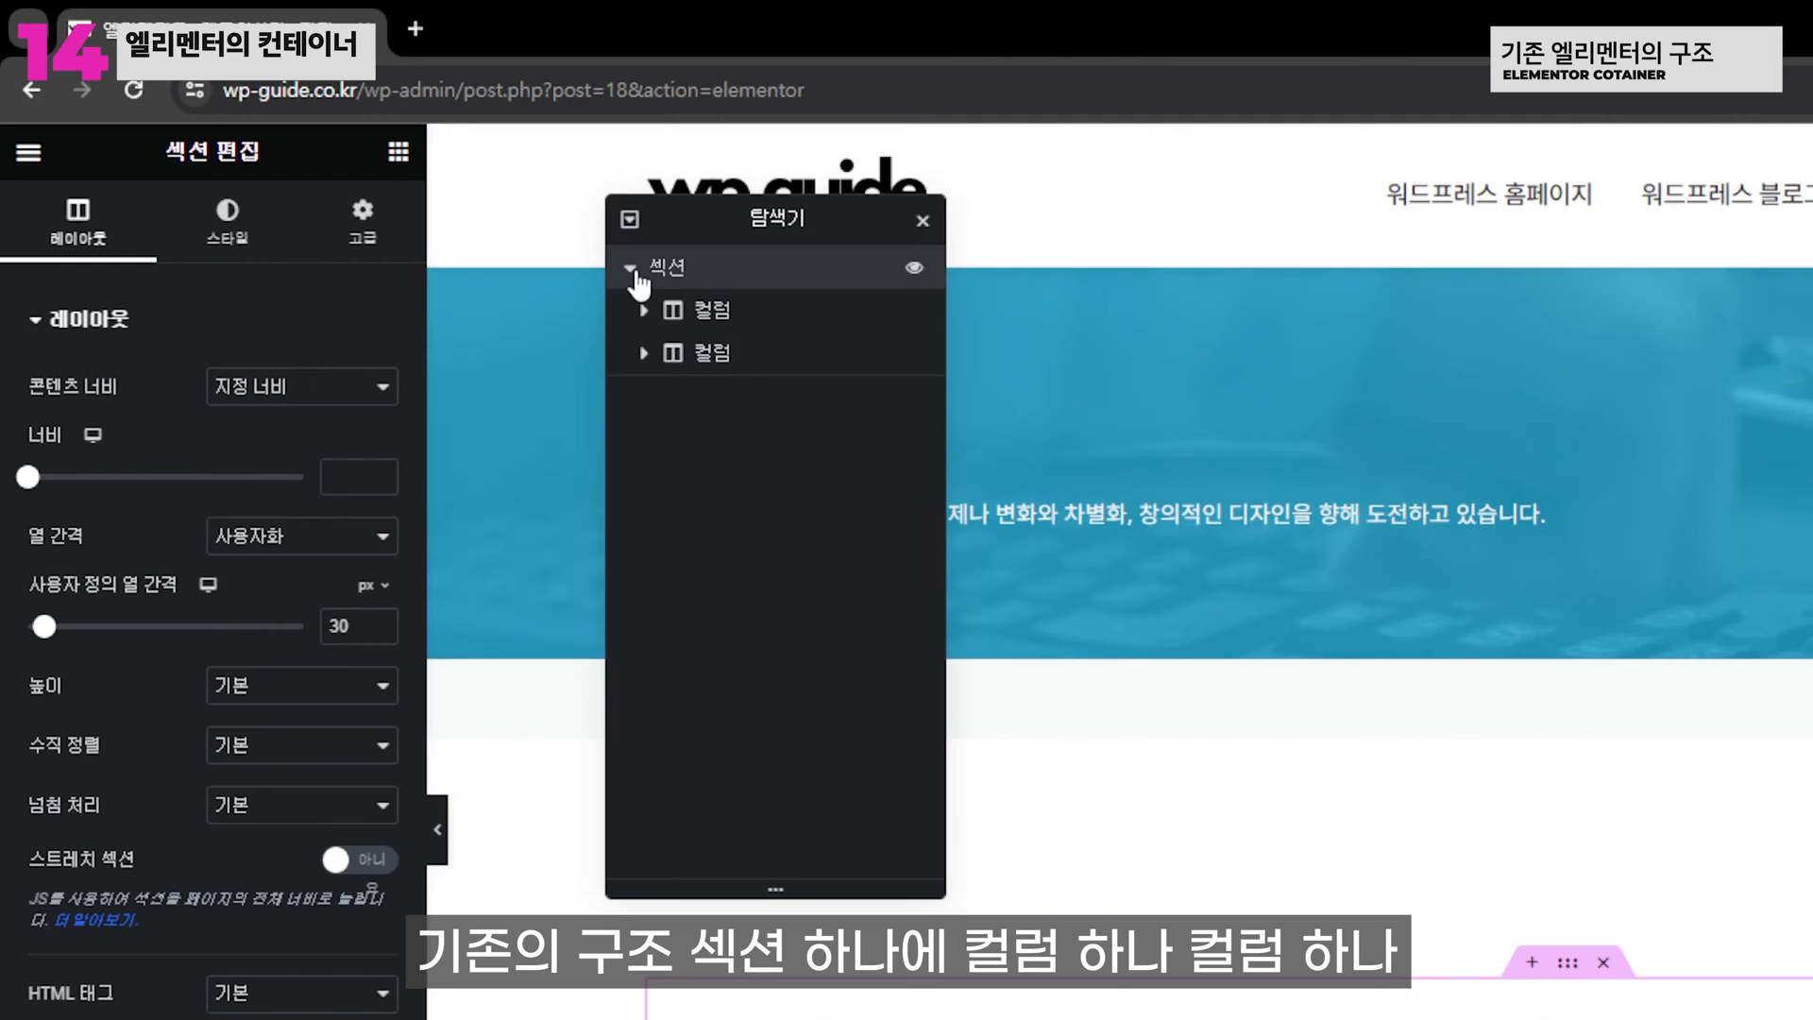
Select the section and its two columns in the navigator to inspect the page area each one covers
click(721, 310)
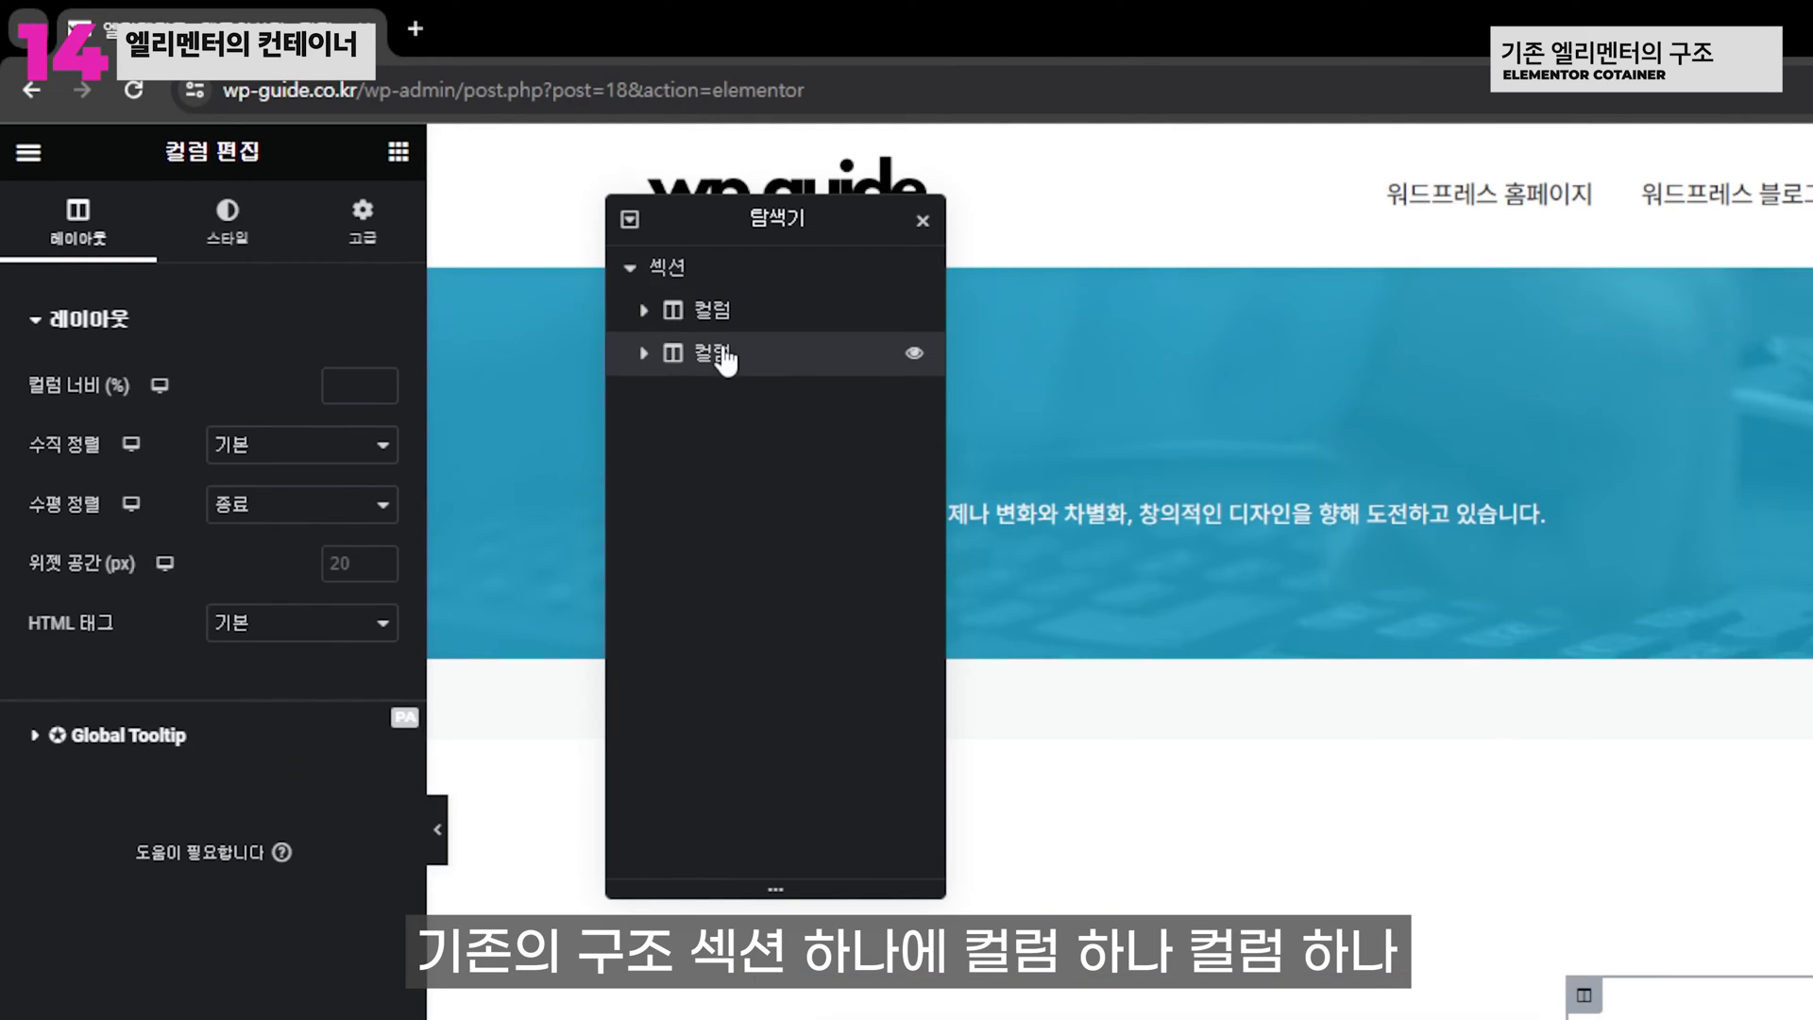
click(703, 274)
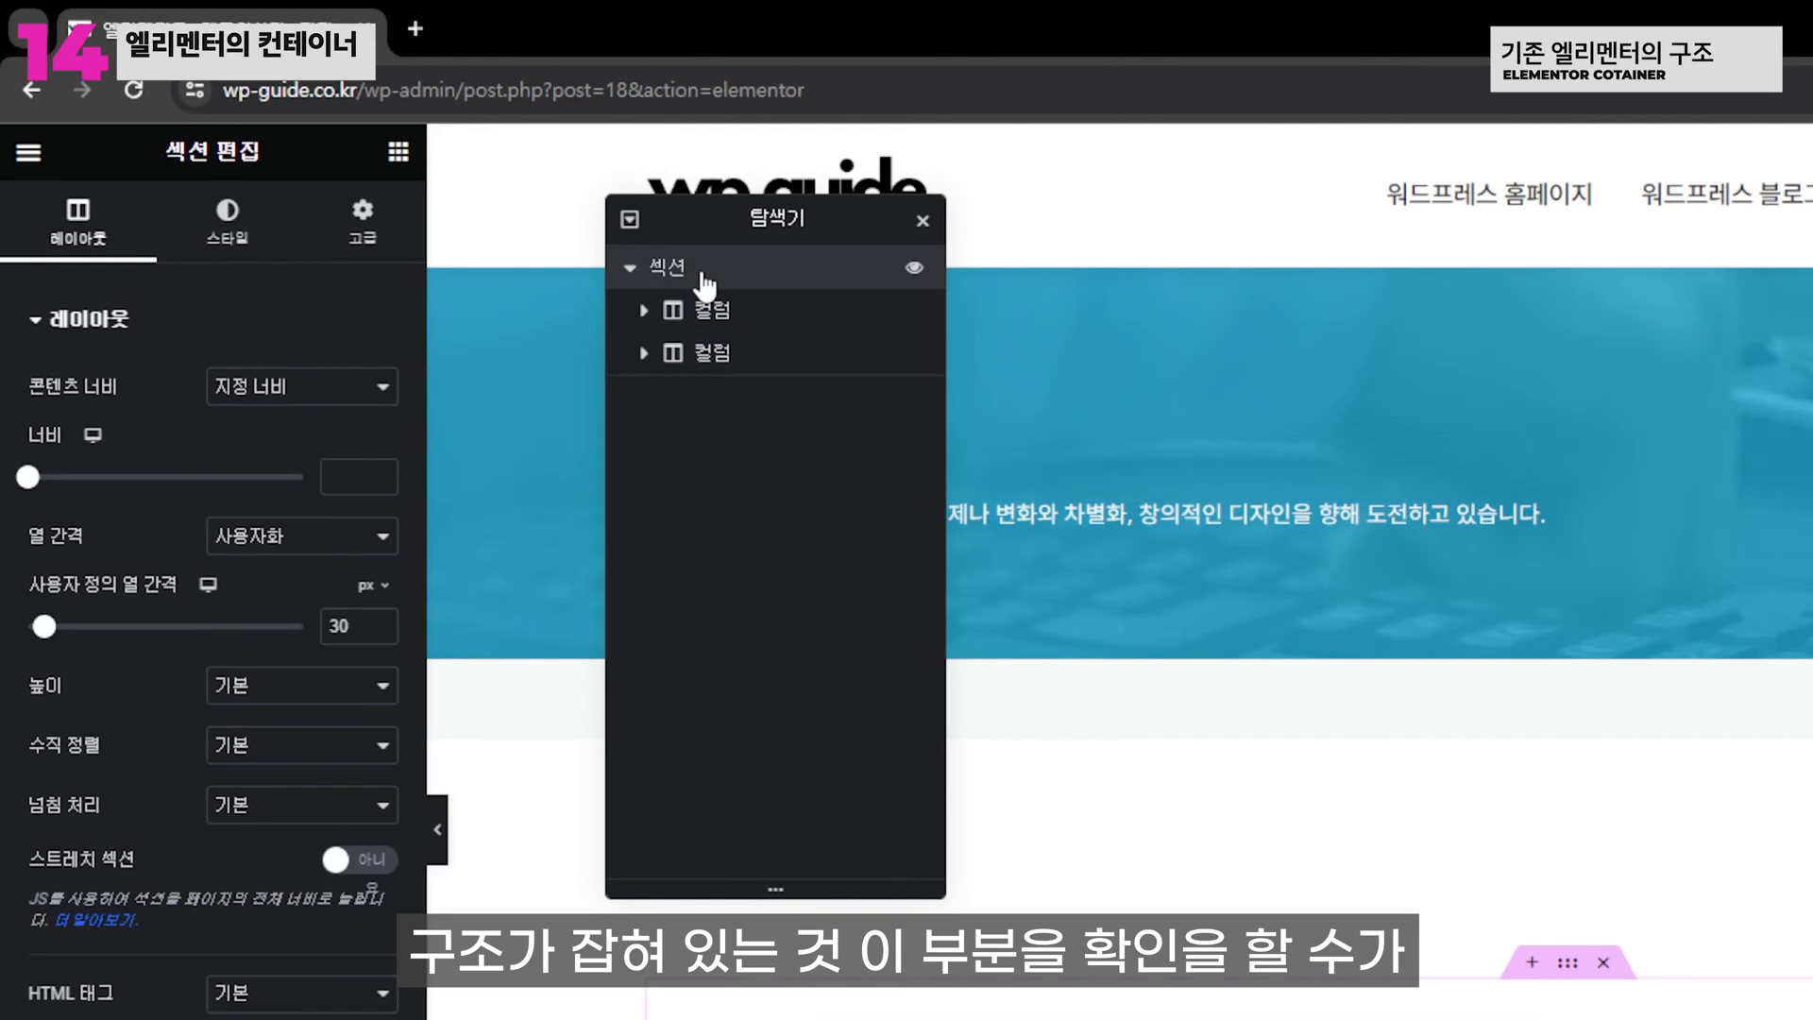
drag(715, 215, 619, 206)
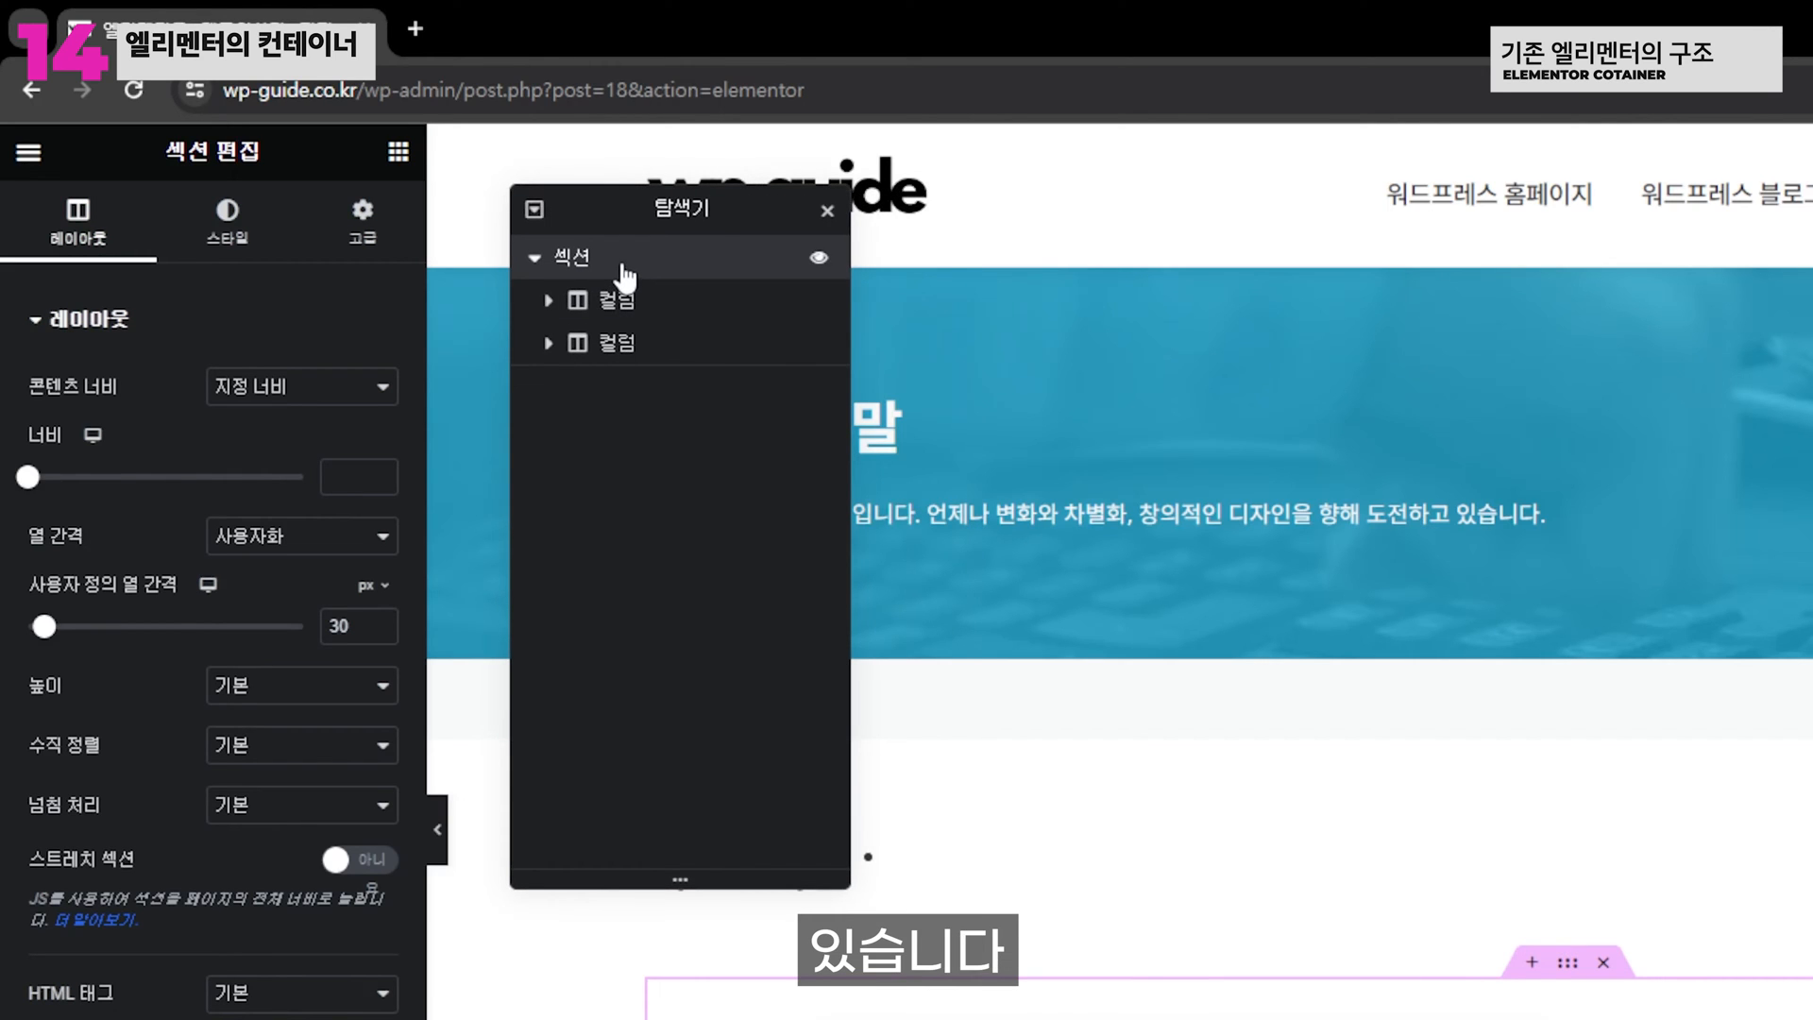
scroll(1601, 561, down, 6)
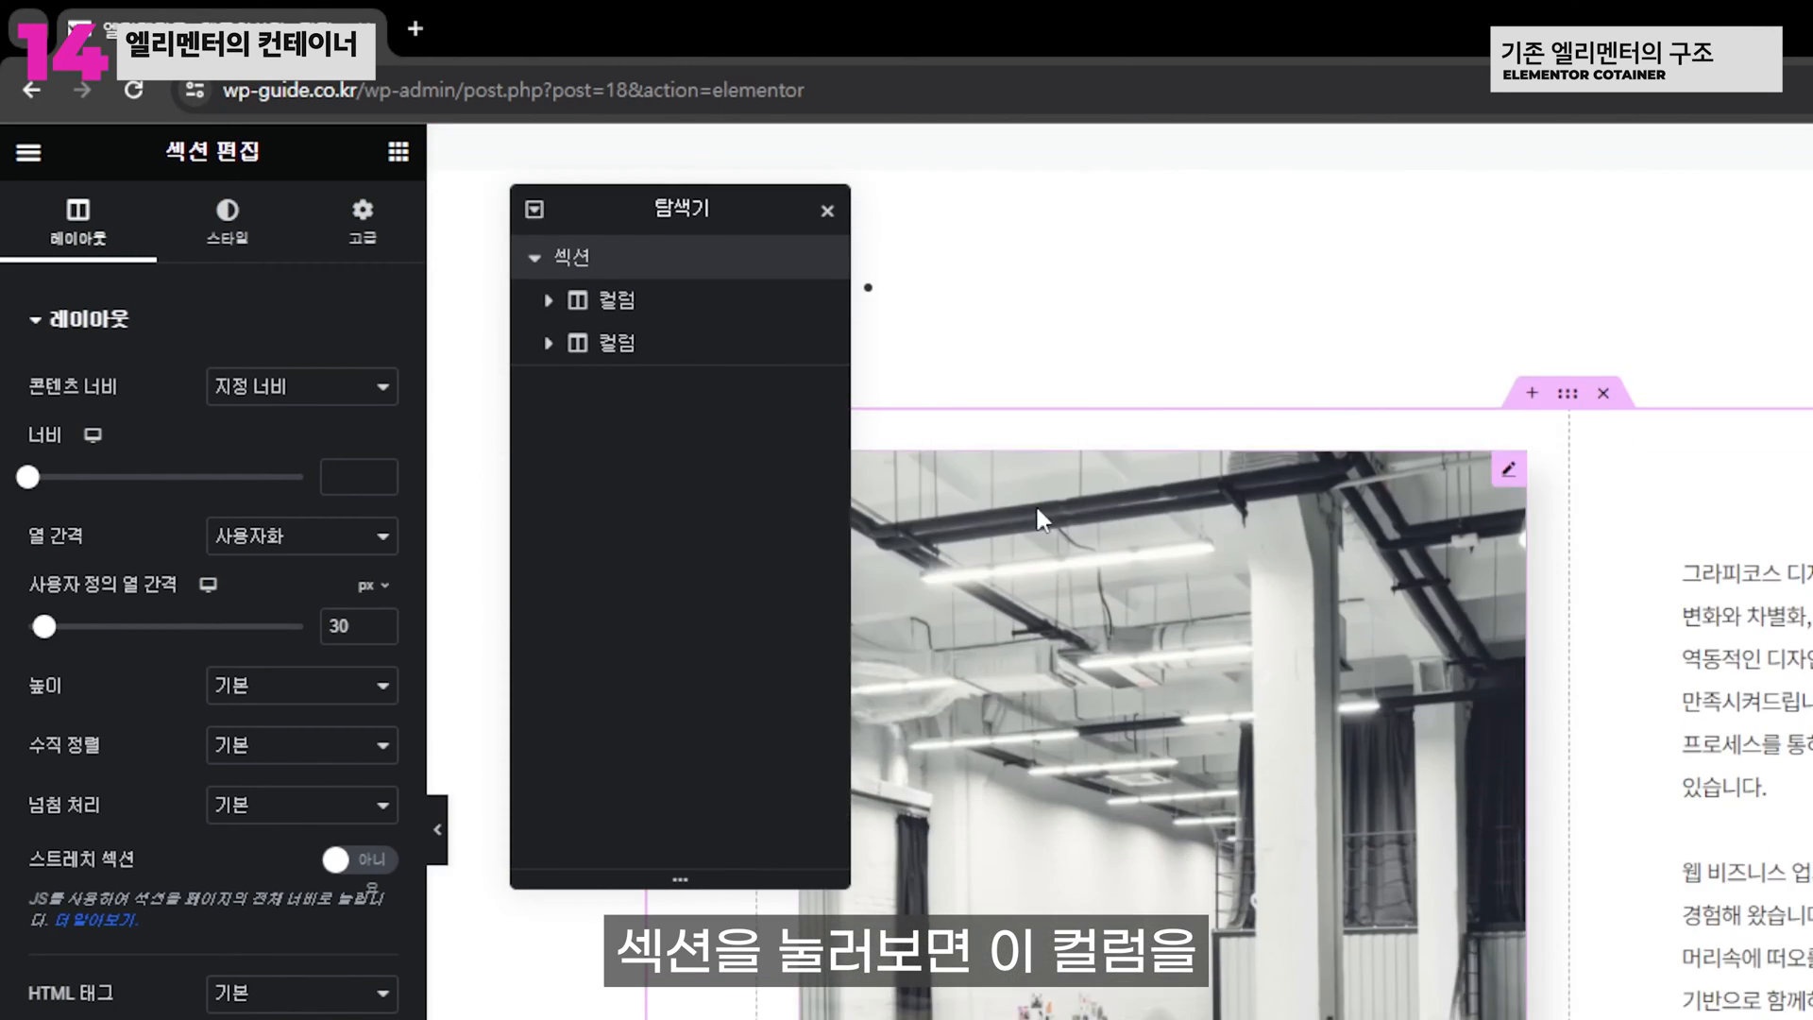
click(687, 343)
click(672, 278)
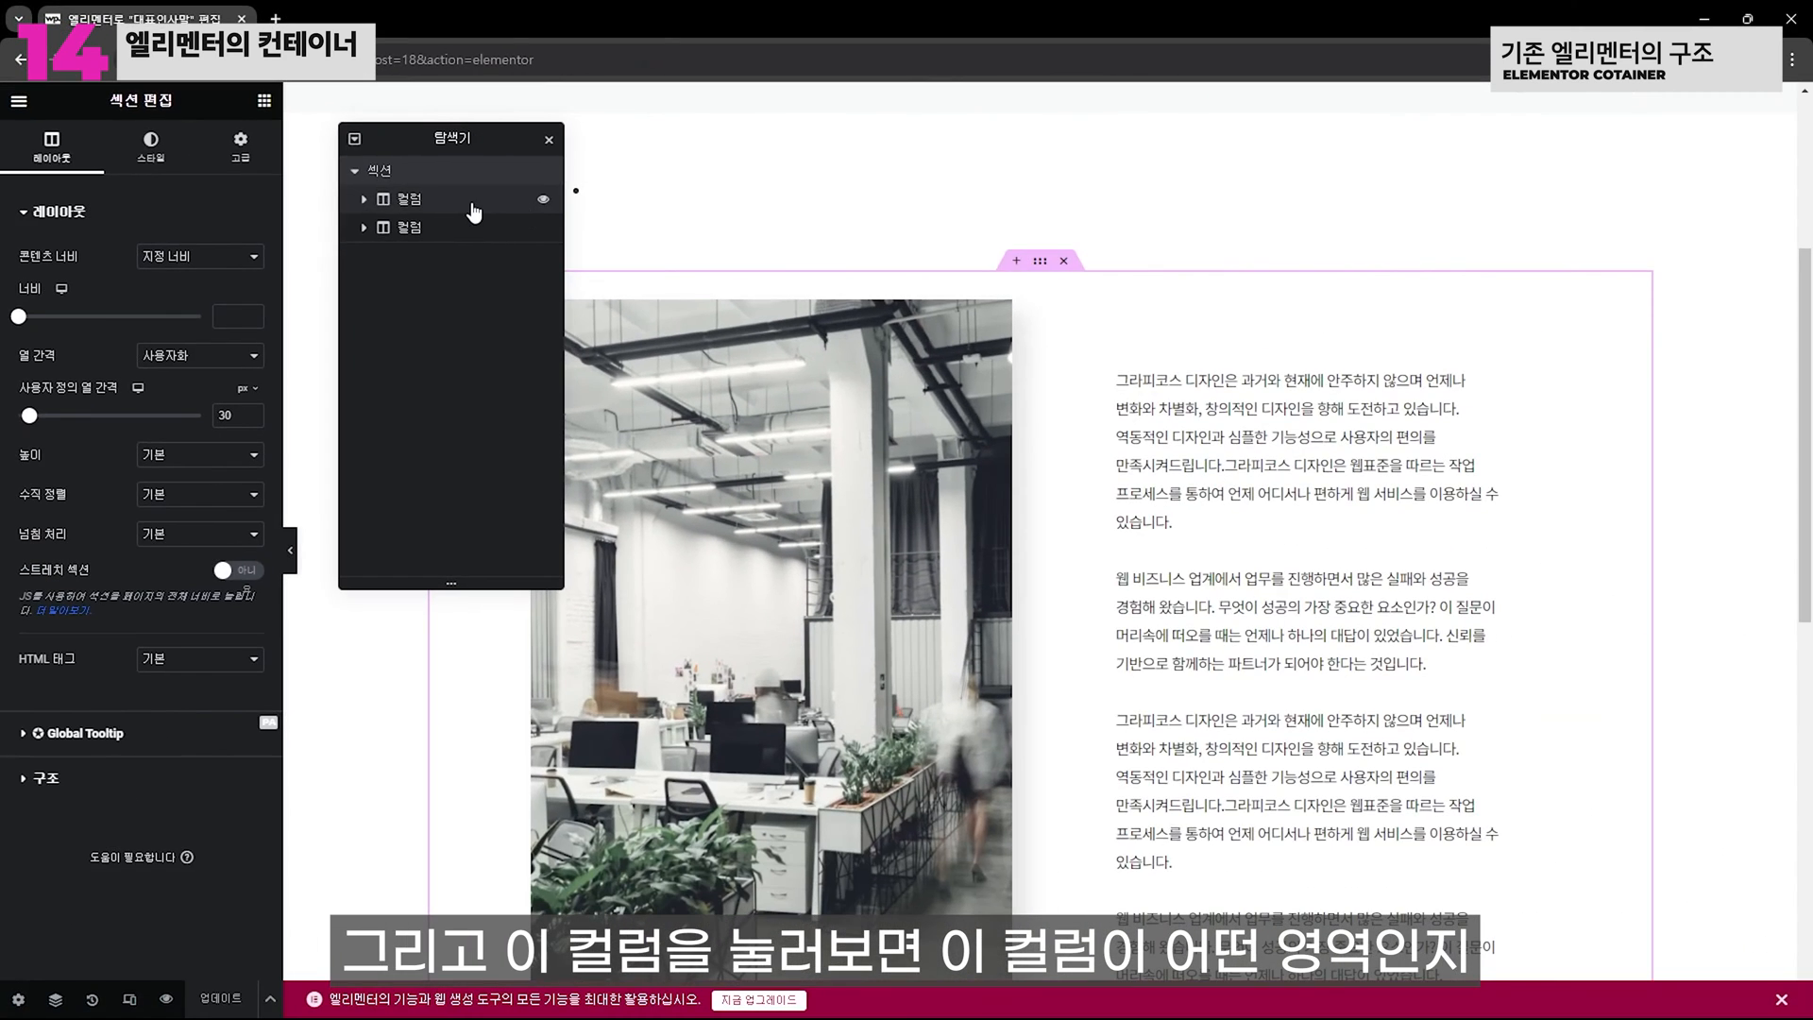
click(709, 304)
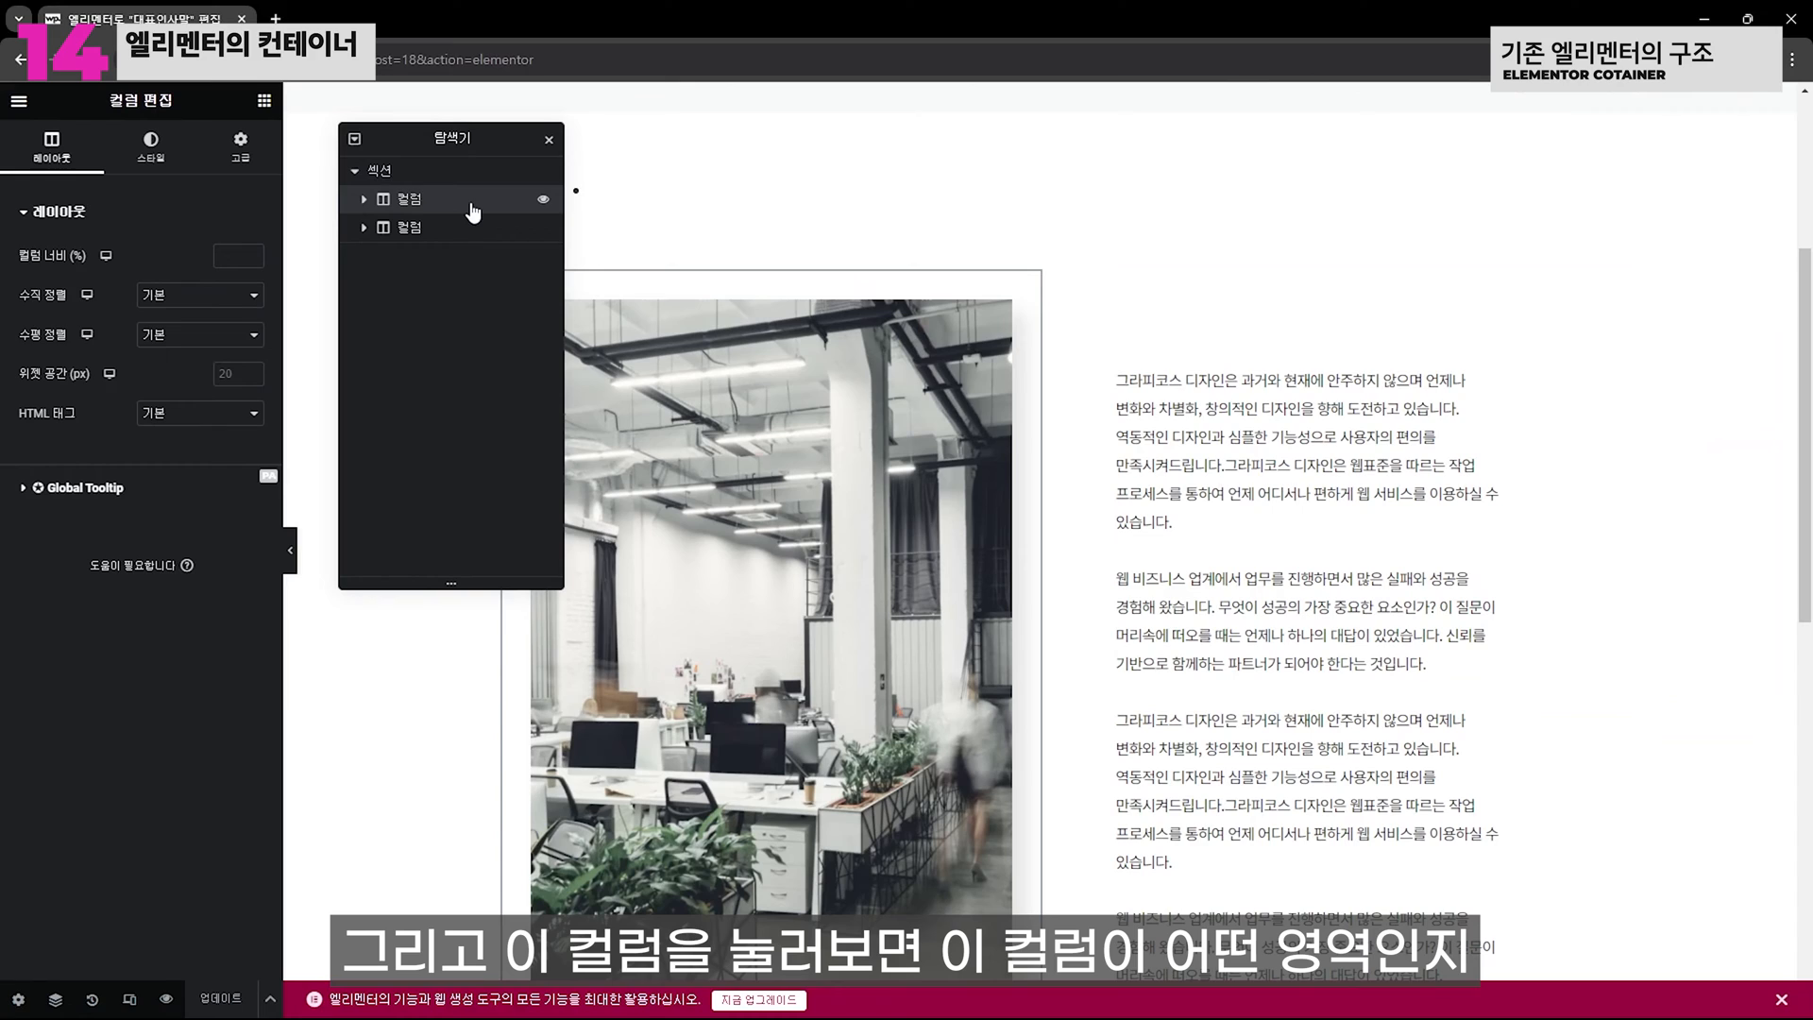
Shift the navigator off the image and compare both columns' areas with the section that wraps them
drag(443, 138, 393, 119)
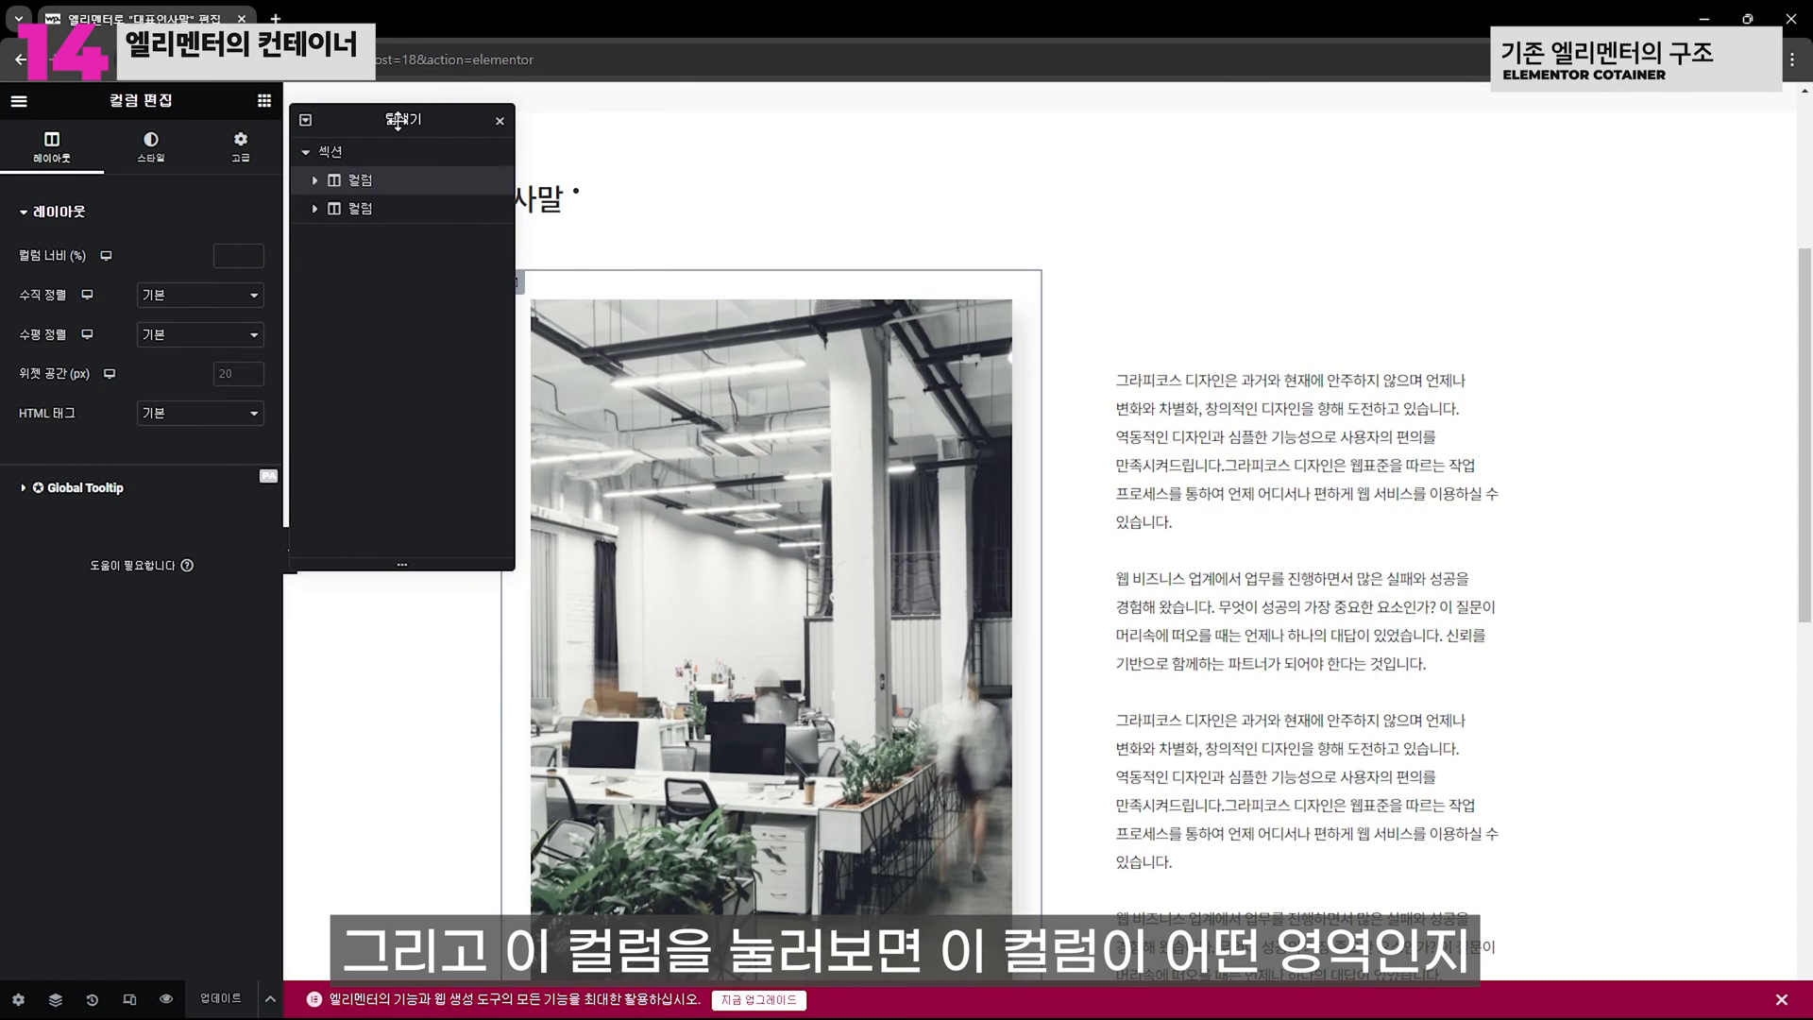
click(408, 210)
click(401, 187)
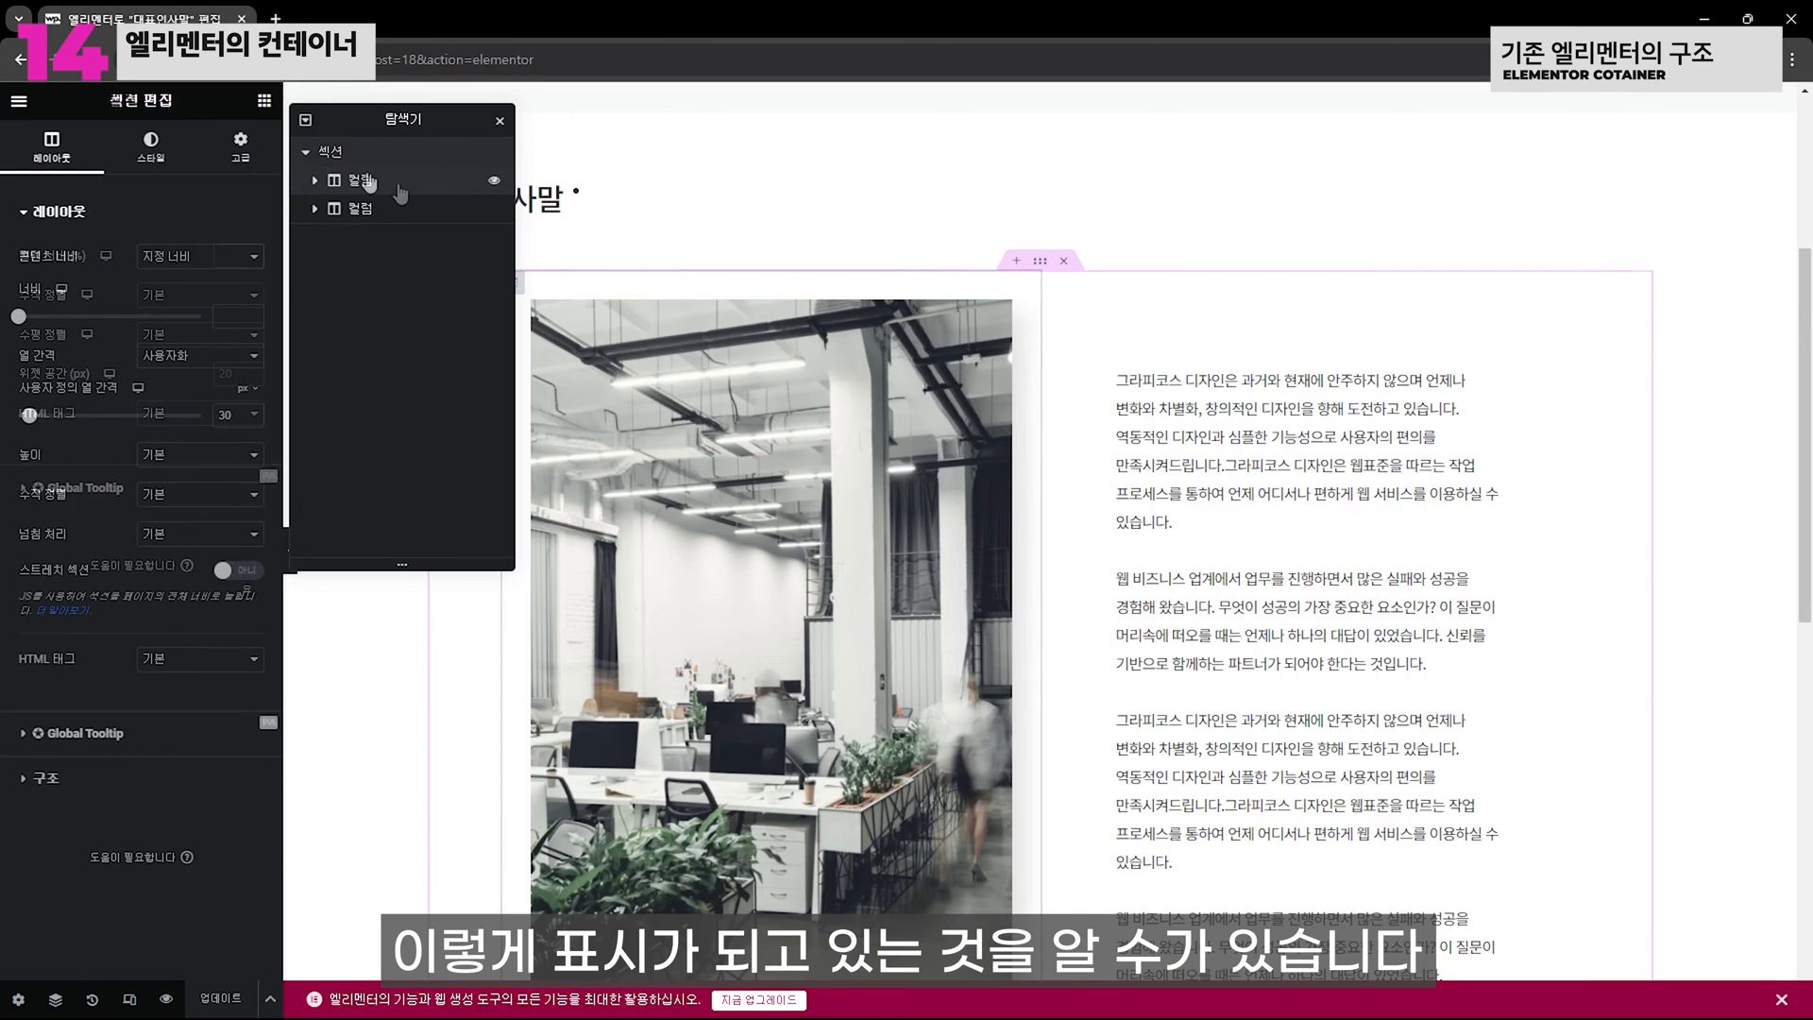
click(380, 209)
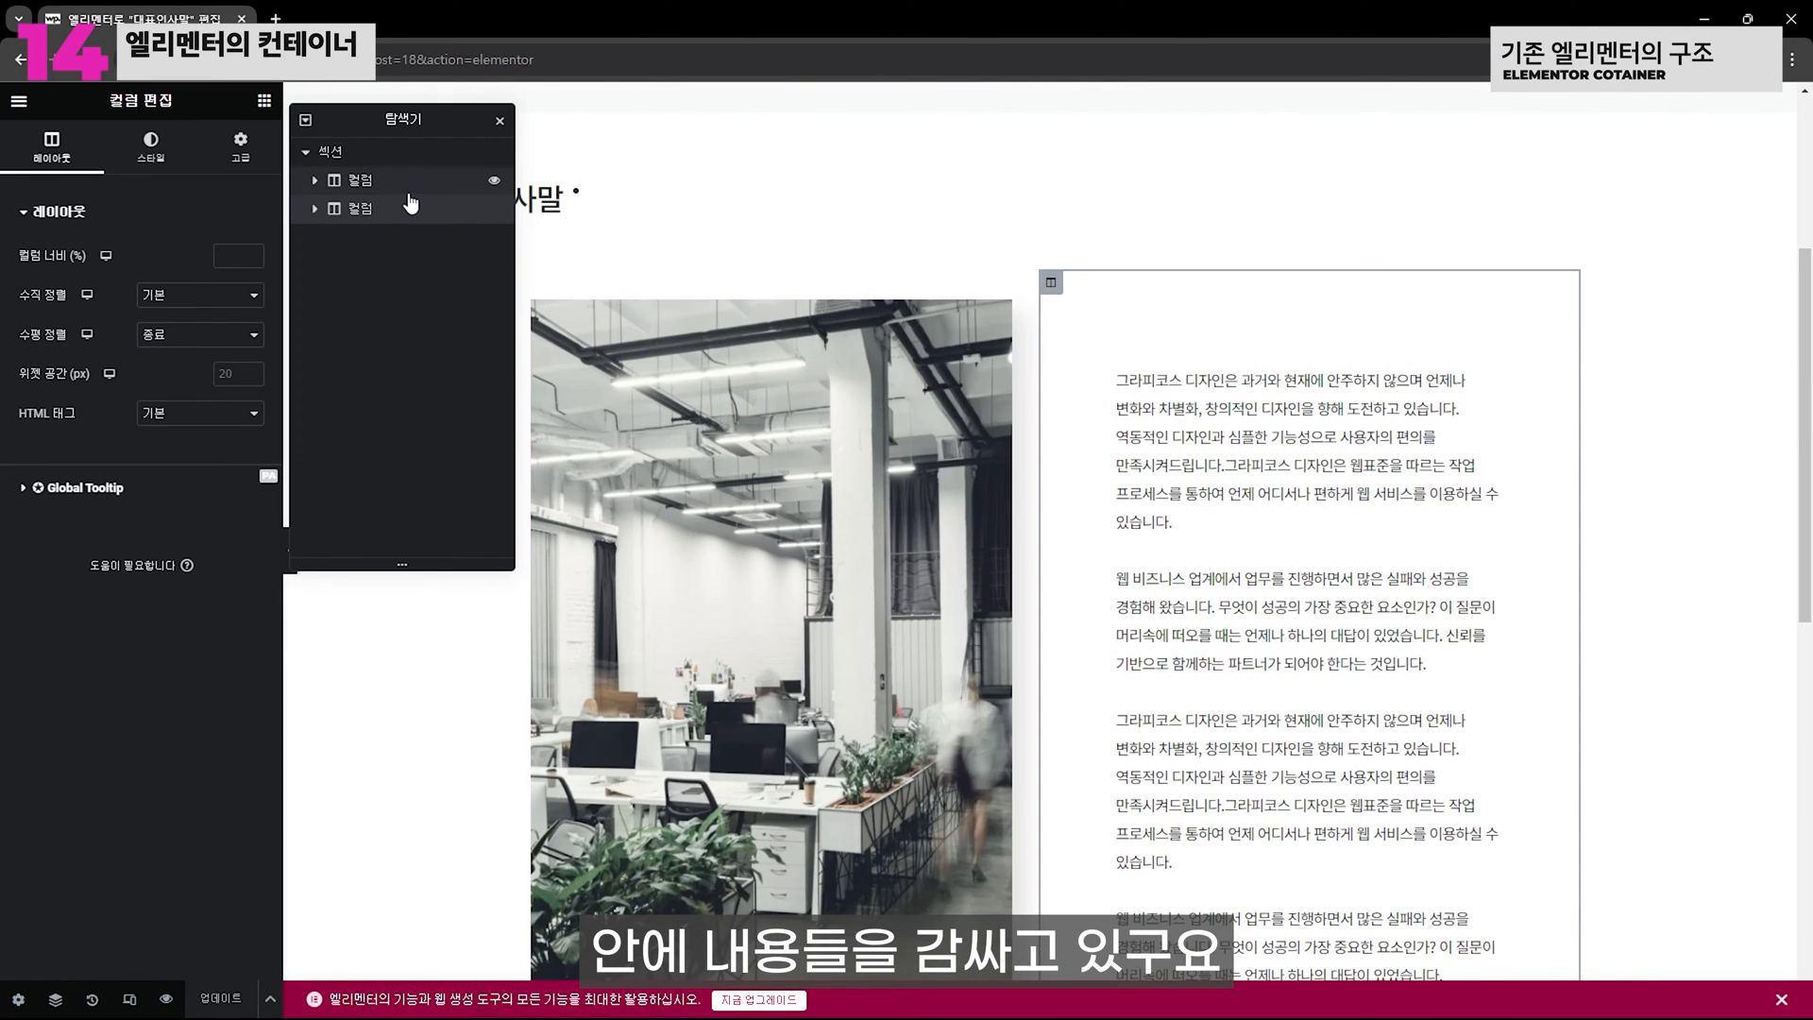
click(383, 155)
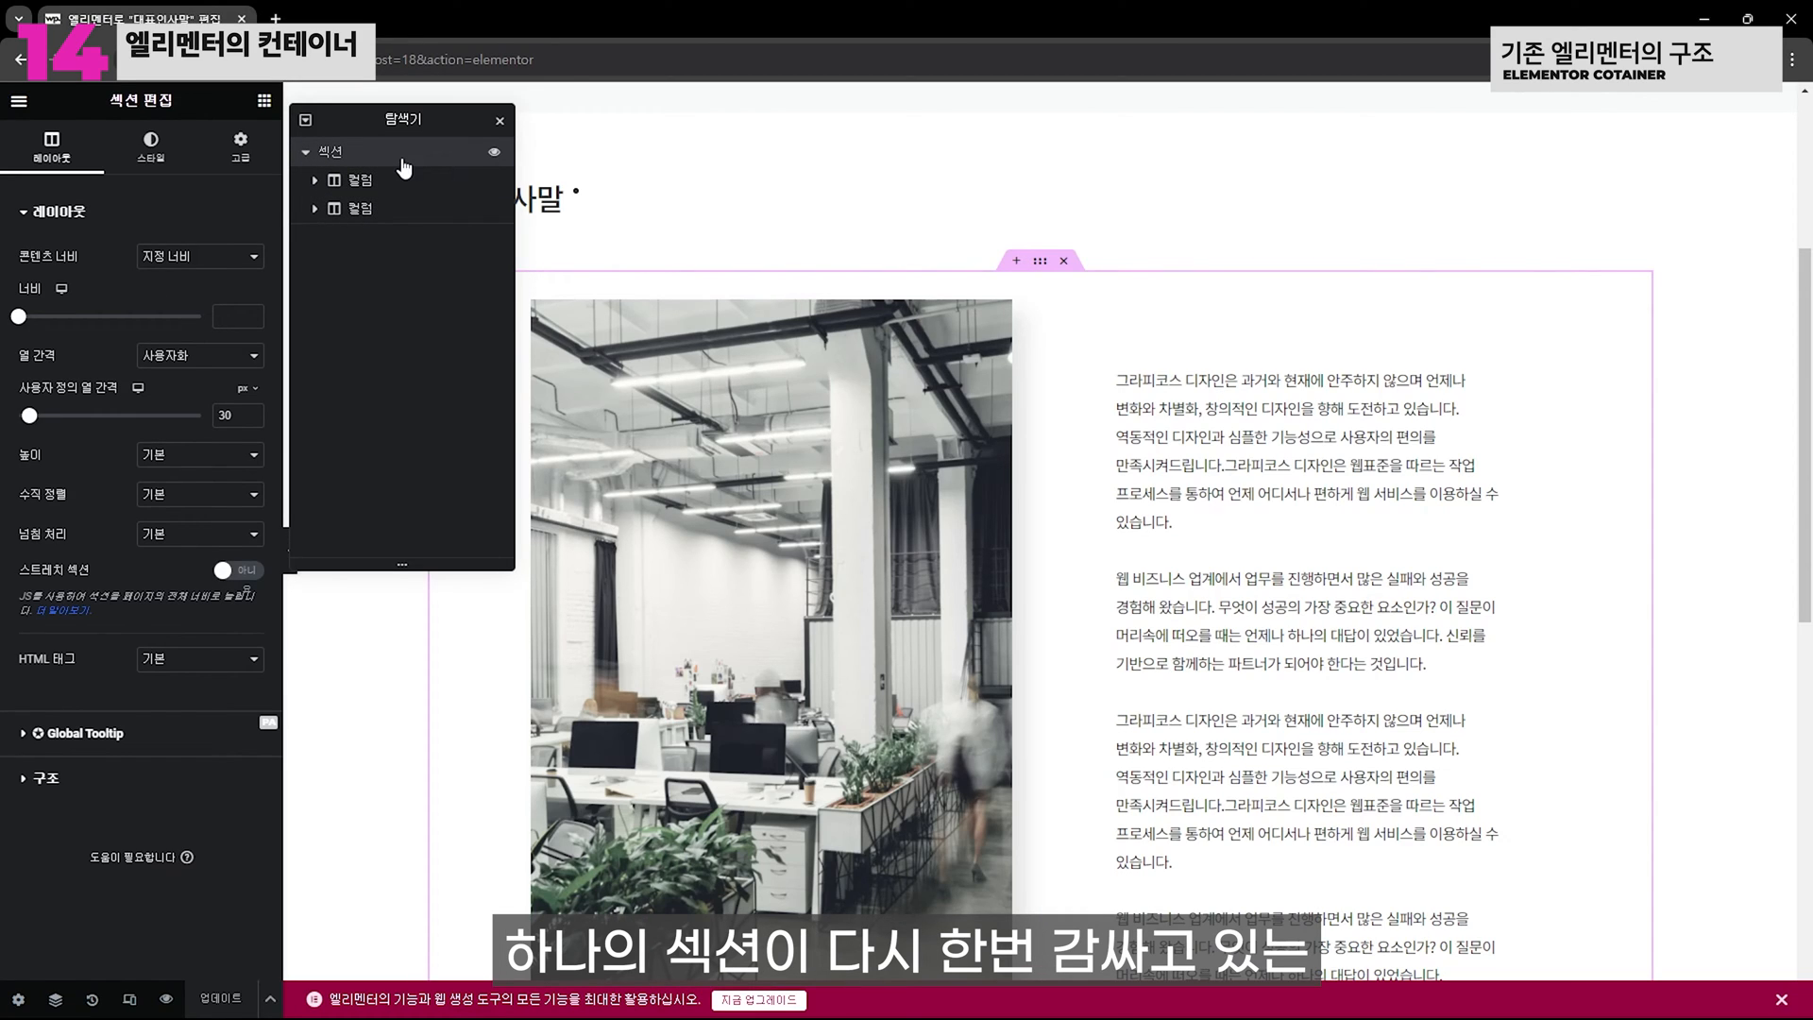
scroll(814, 251, down, 3)
scroll(814, 250, up, 5)
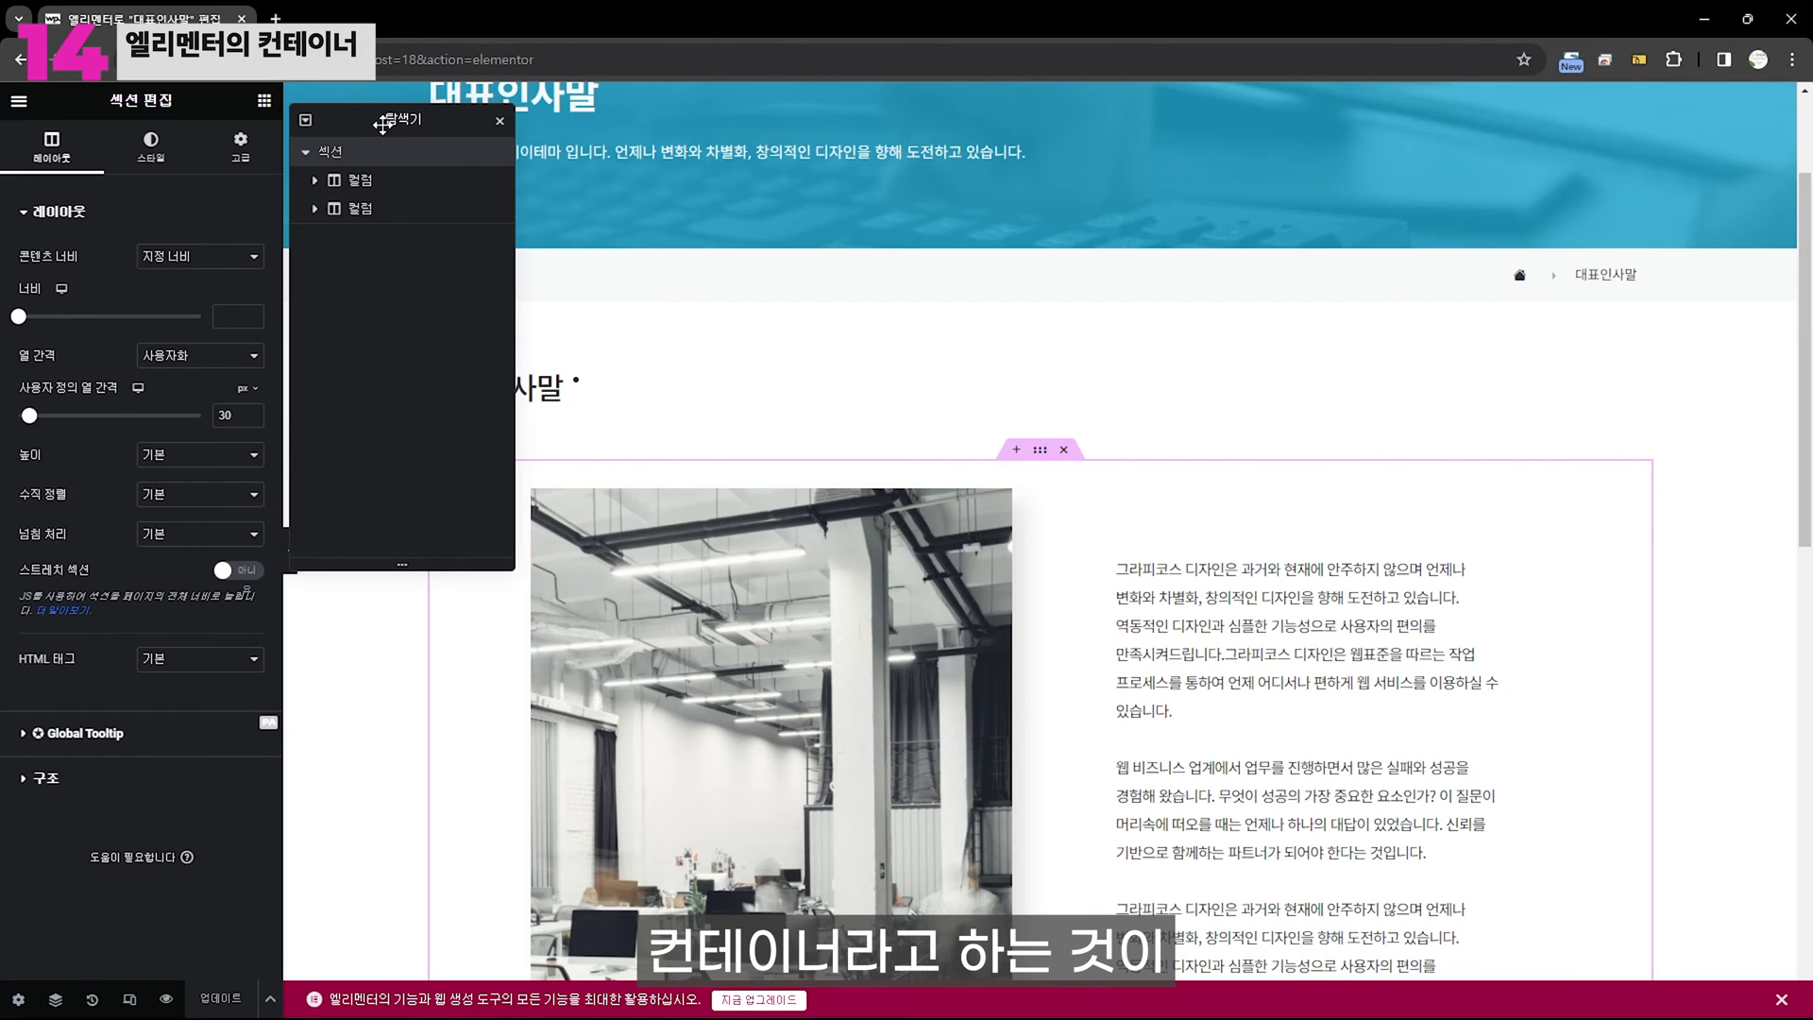
Move the navigator clear of the 대표인사말 heading and check the Elementor widget list for a container element
drag(377, 121, 437, 140)
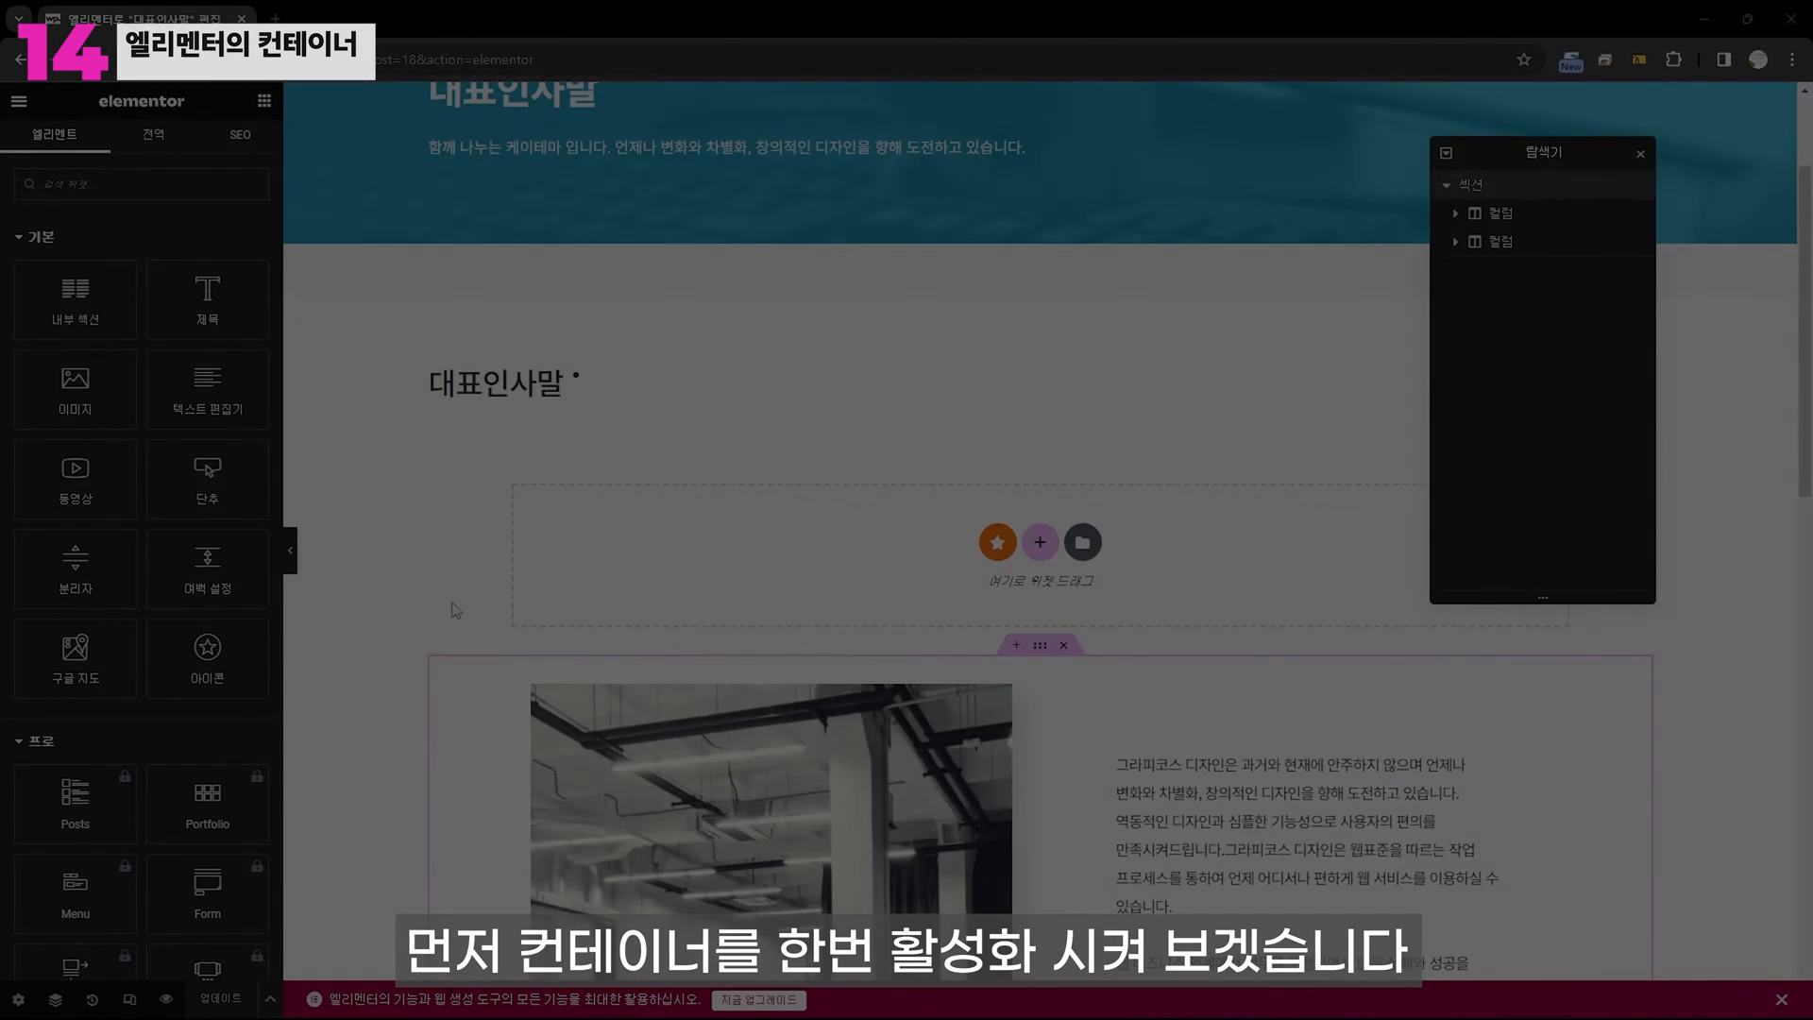
scroll(456, 607, down, 3)
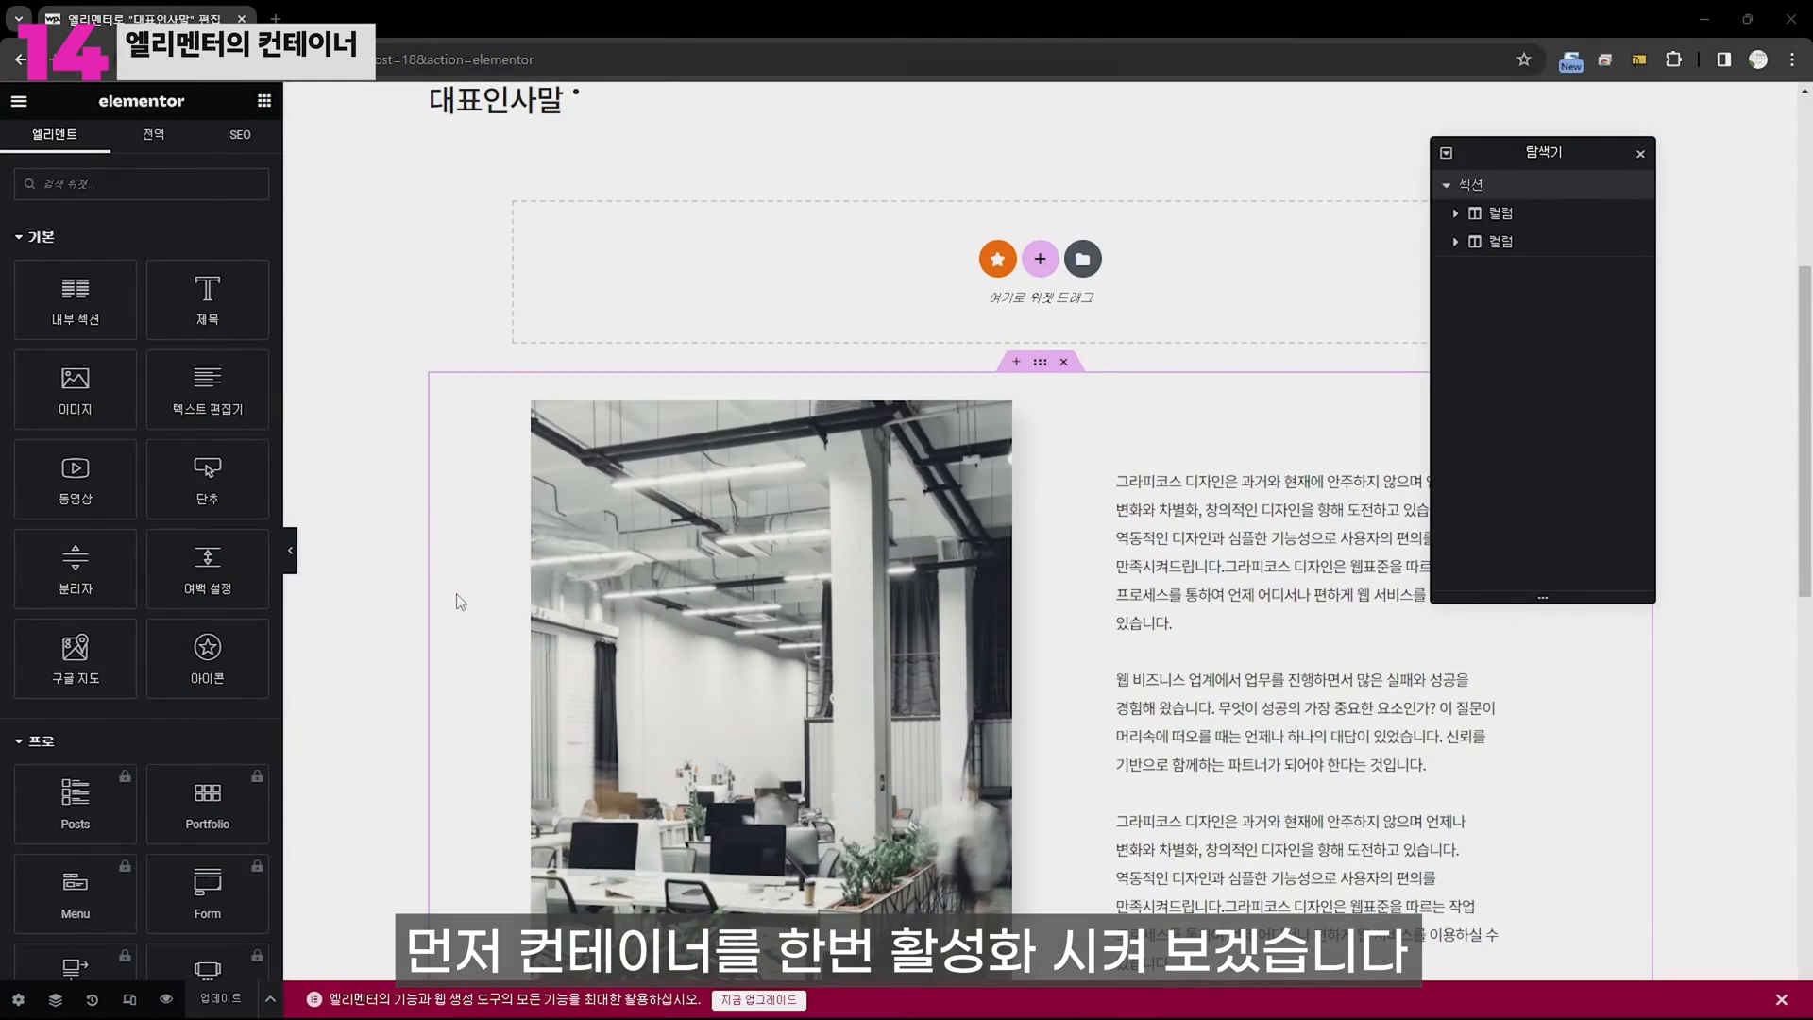
scroll(457, 600, up, 5)
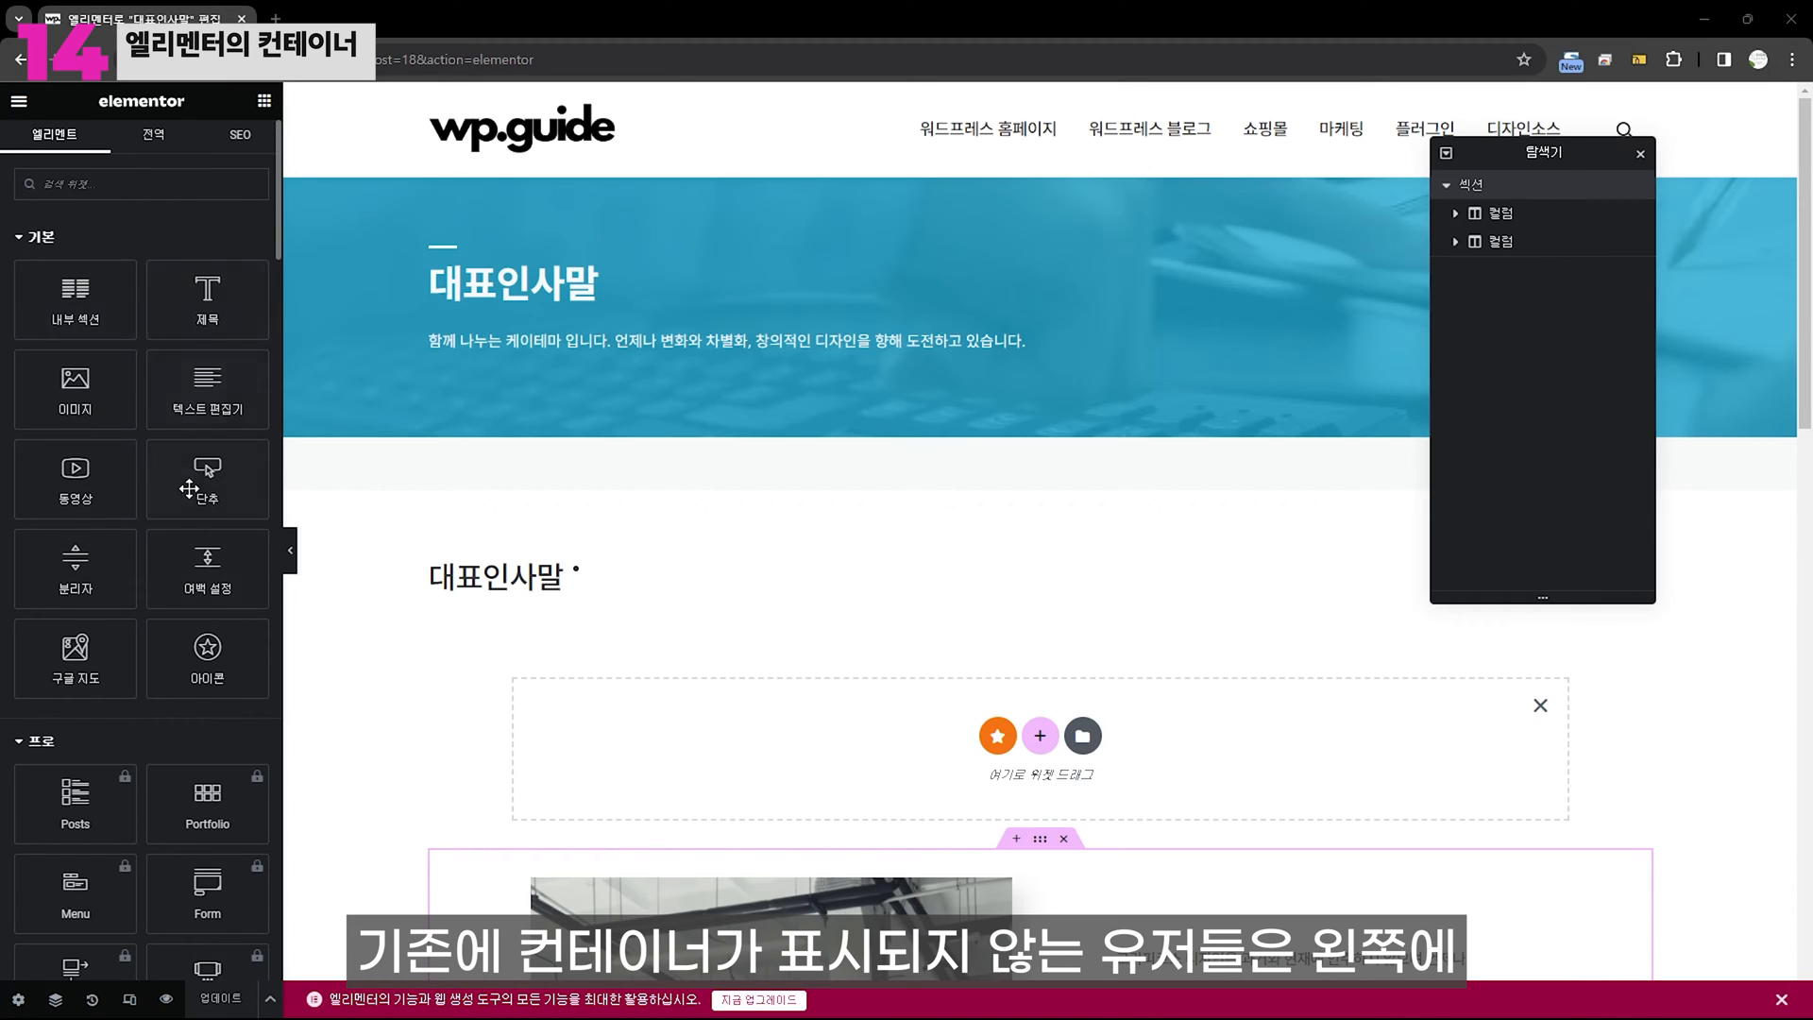
scroll(159, 245, down, 4)
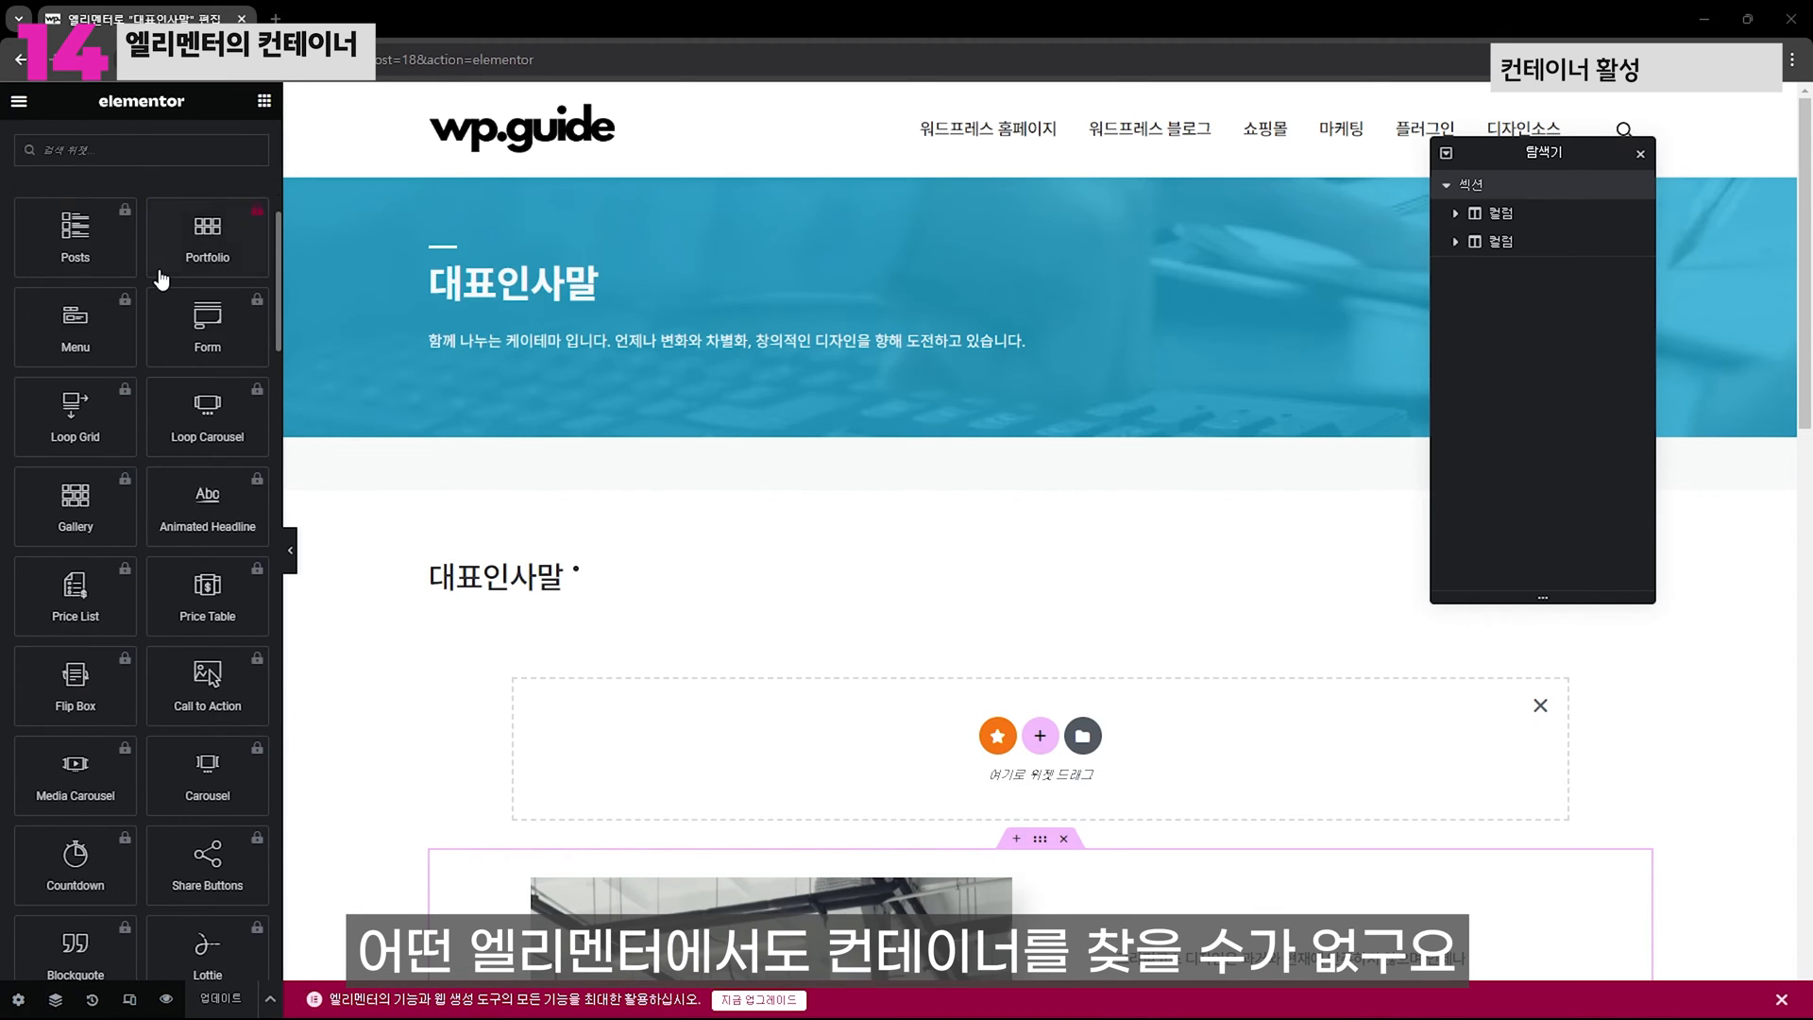
scroll(161, 271, up, 6)
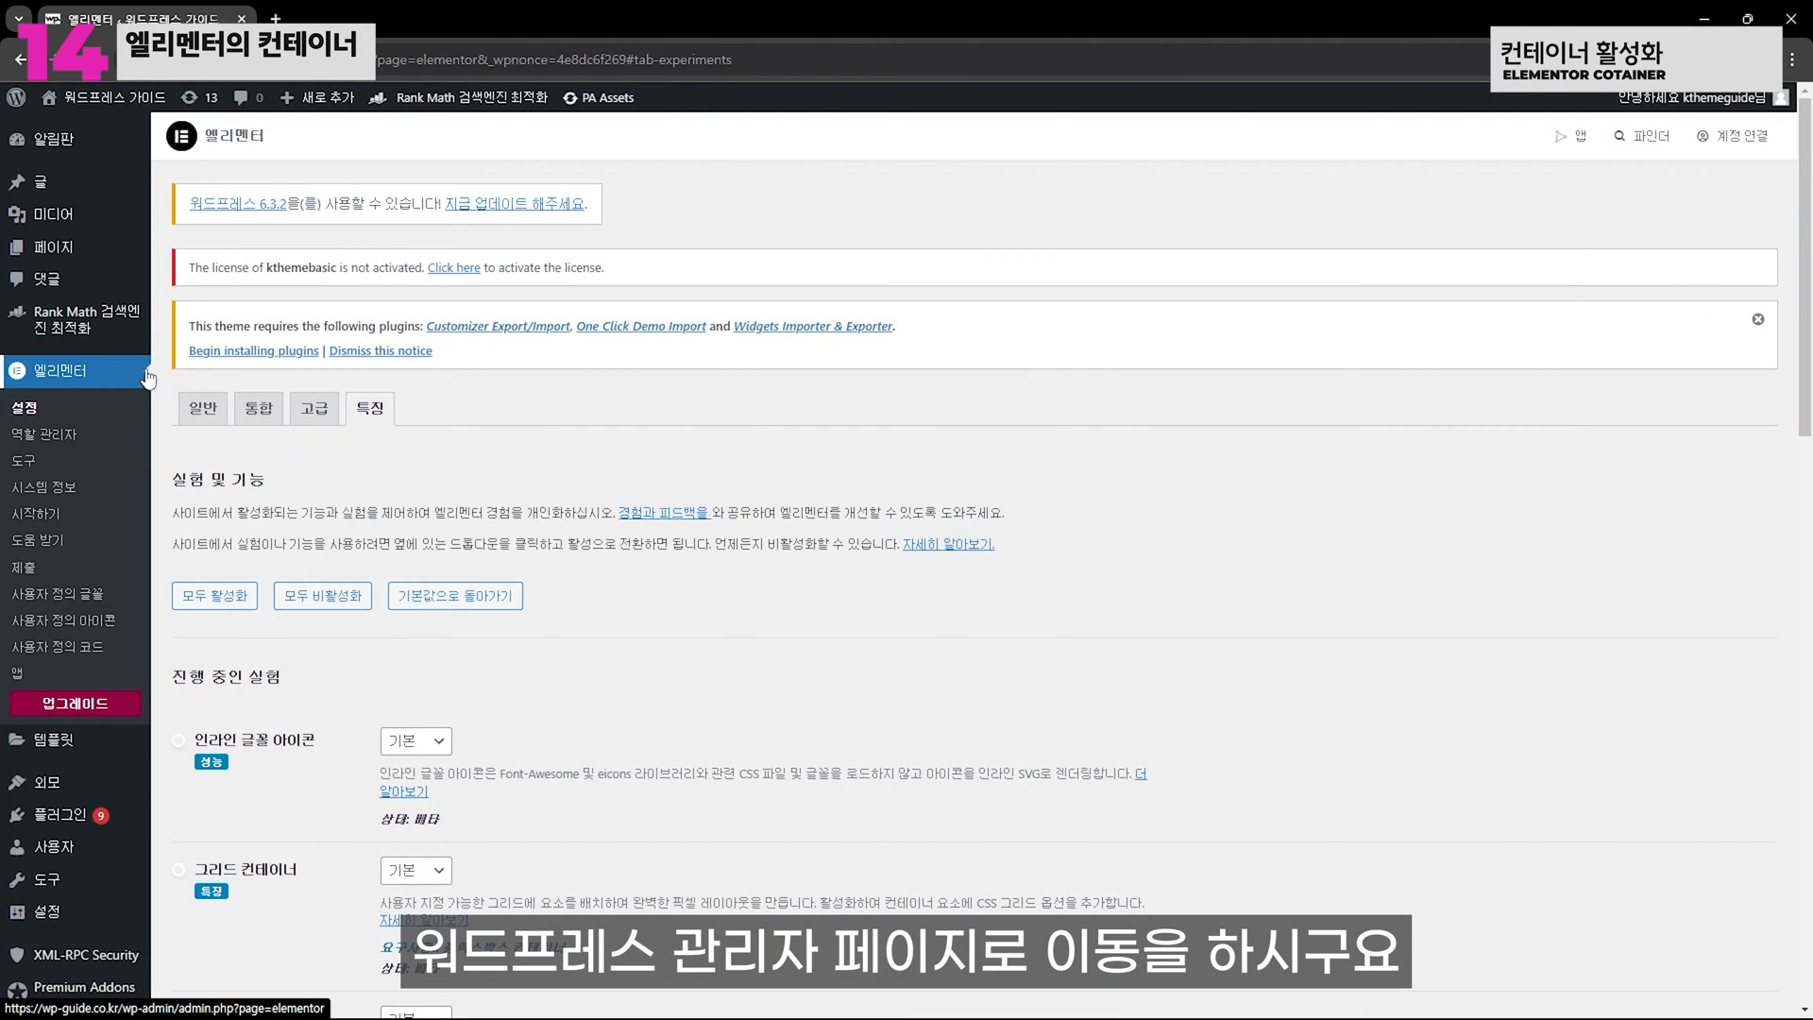
Open Elementor's 특징 (features) settings in the WordPress admin and locate the 플렉스박스 컨테이너 experiment
click(77, 376)
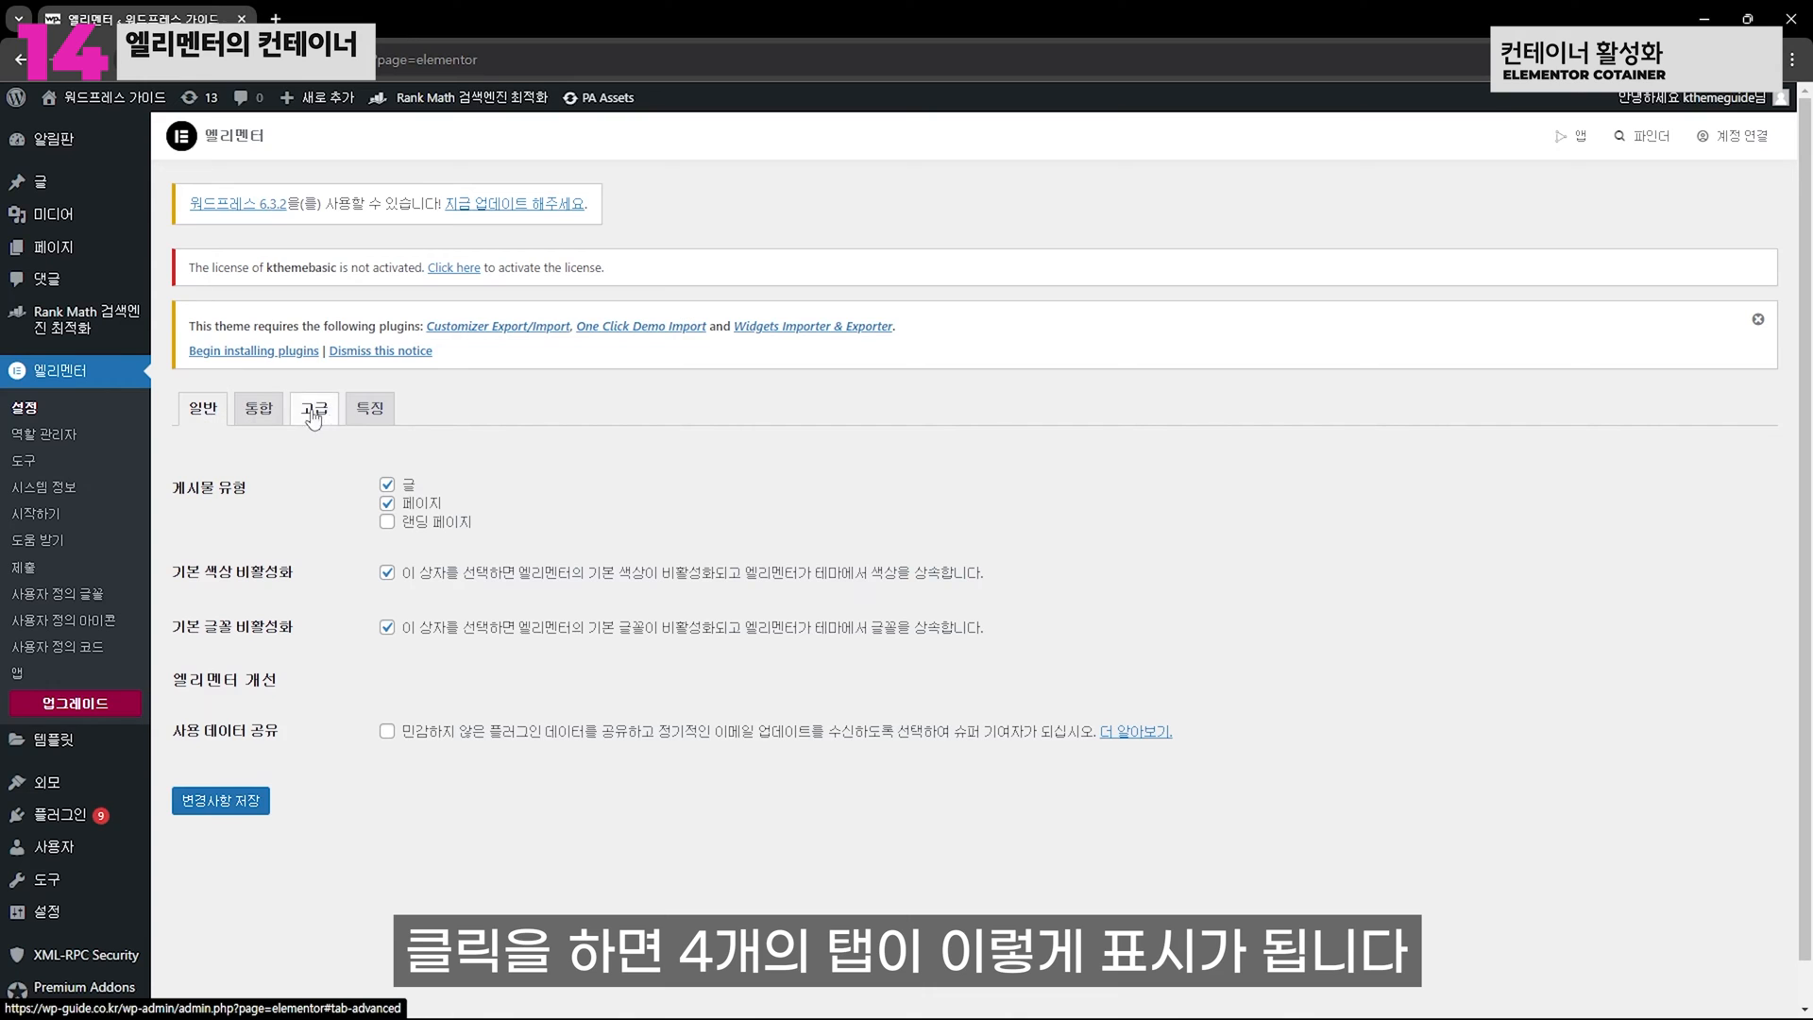
click(377, 414)
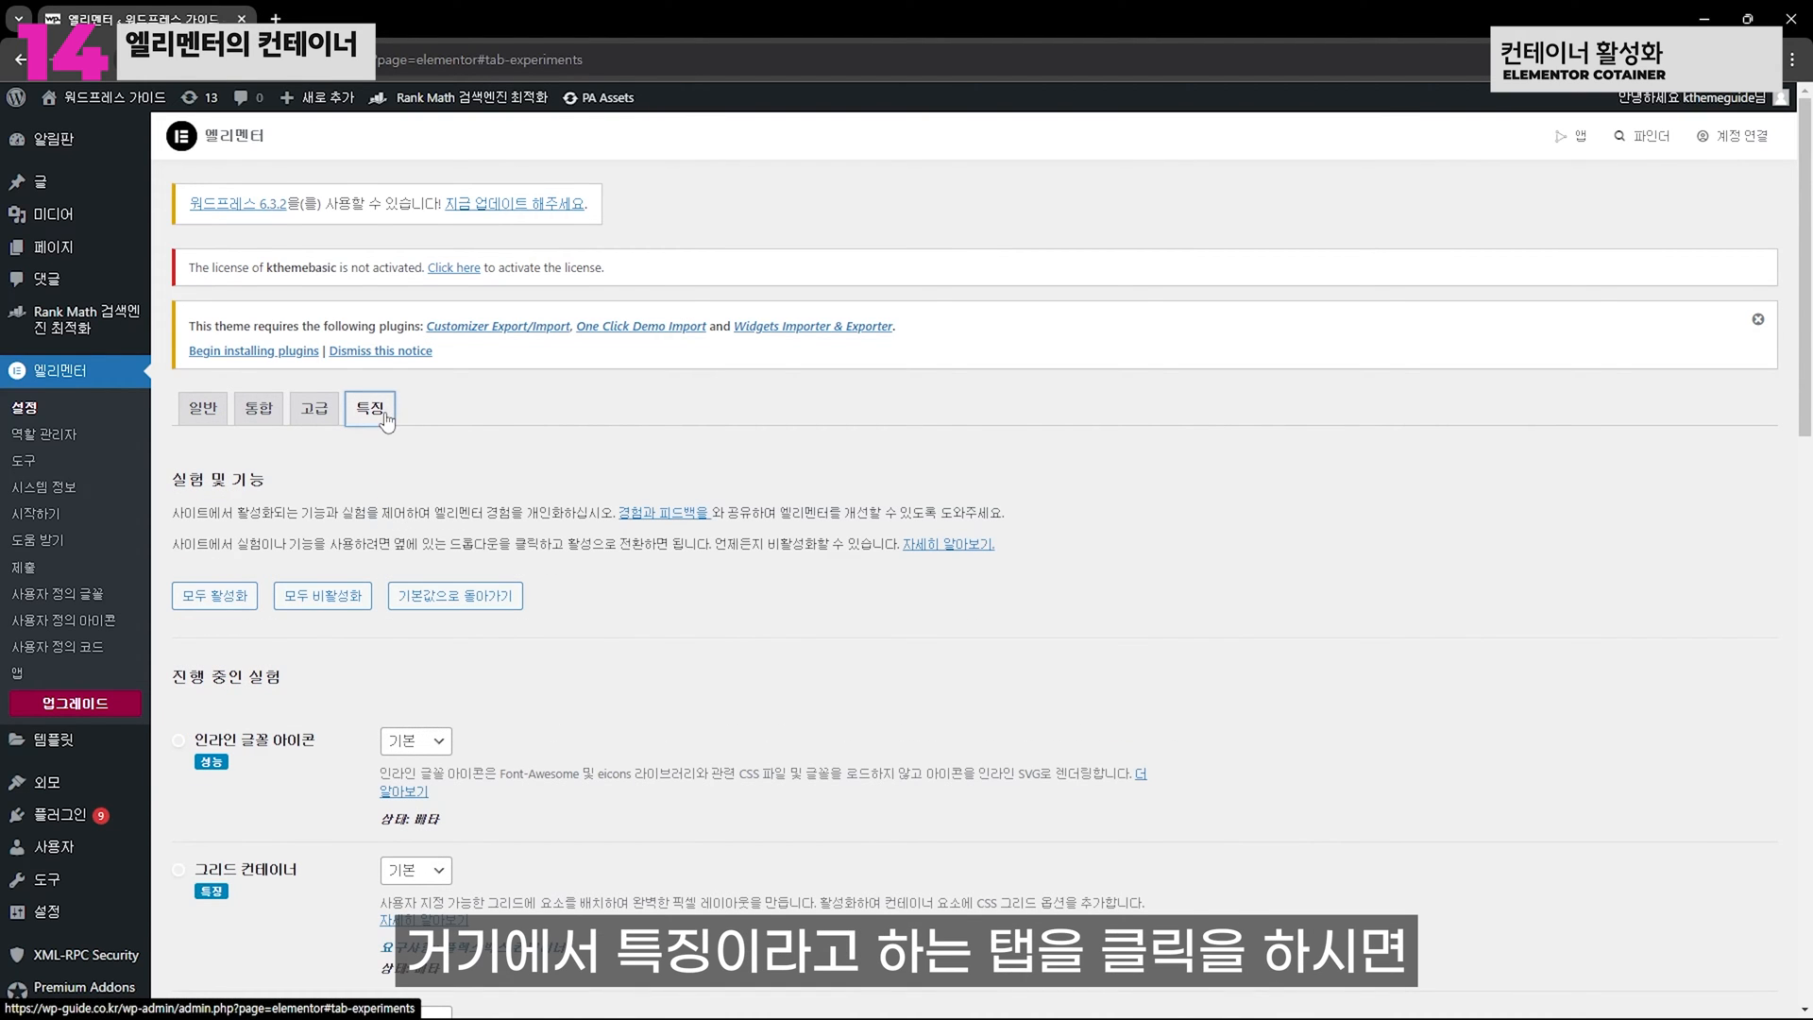
scroll(497, 406, down, 1)
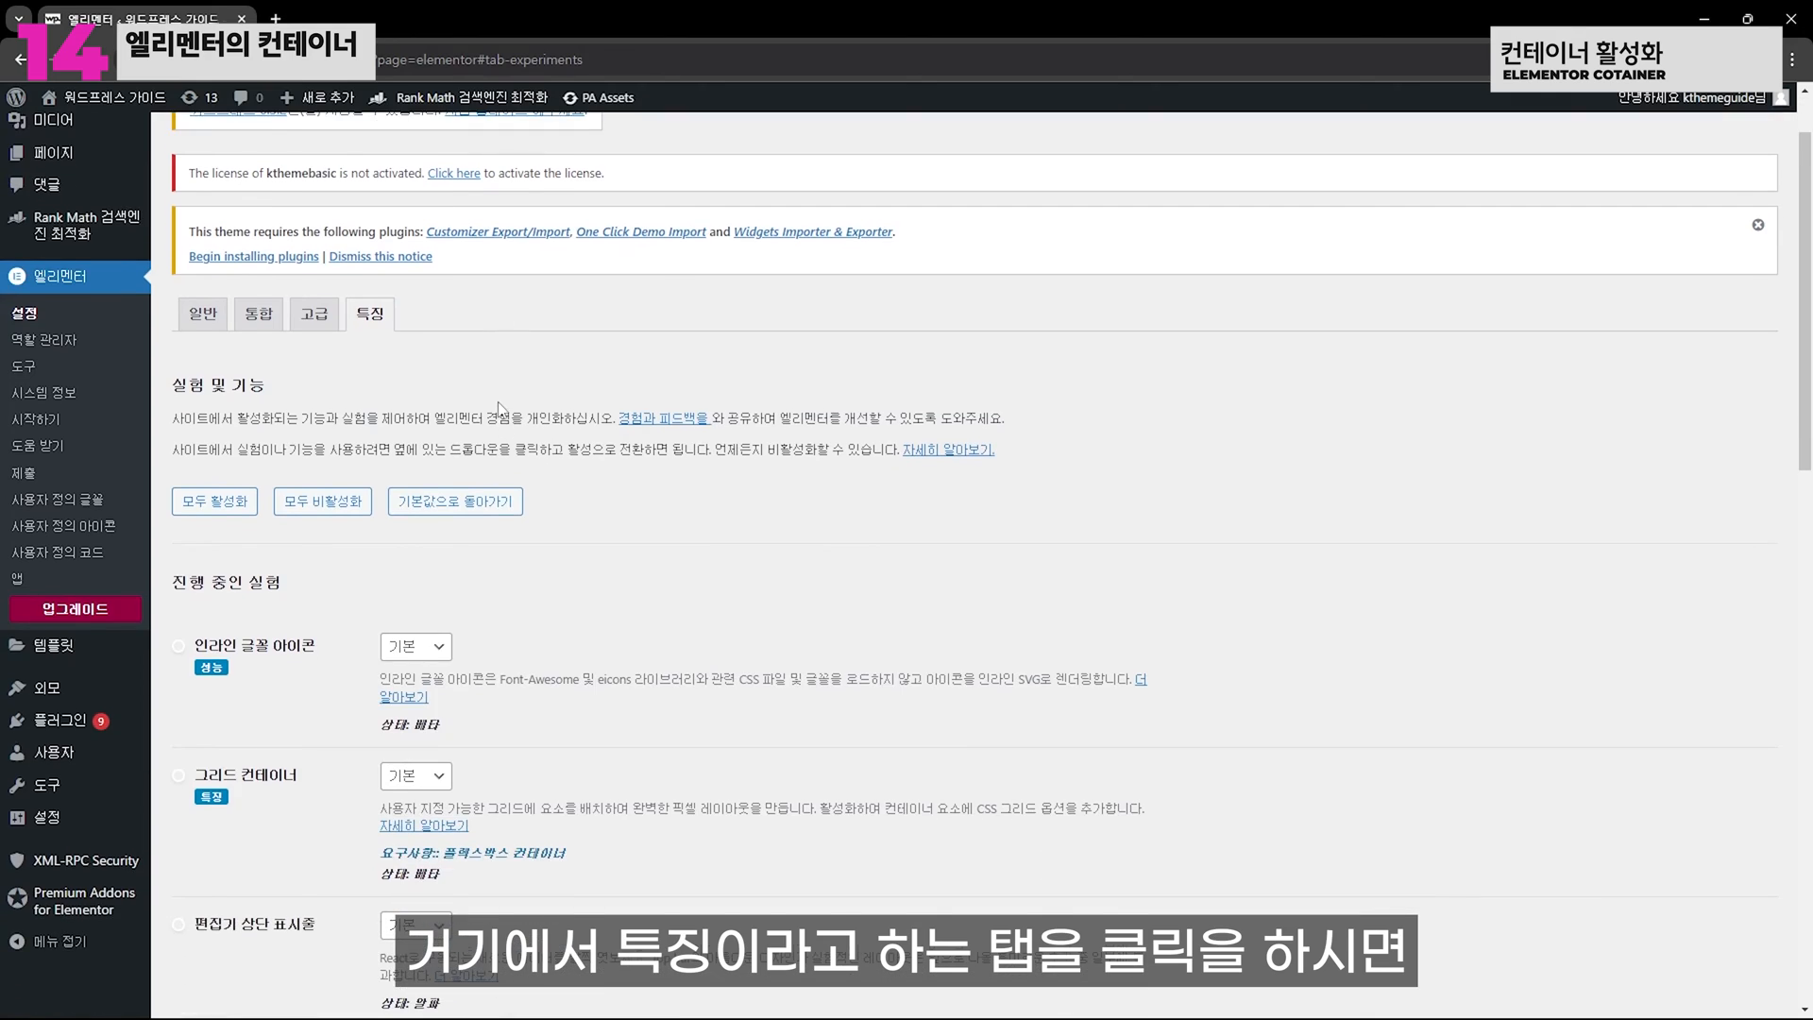
scroll(499, 409, down, 5)
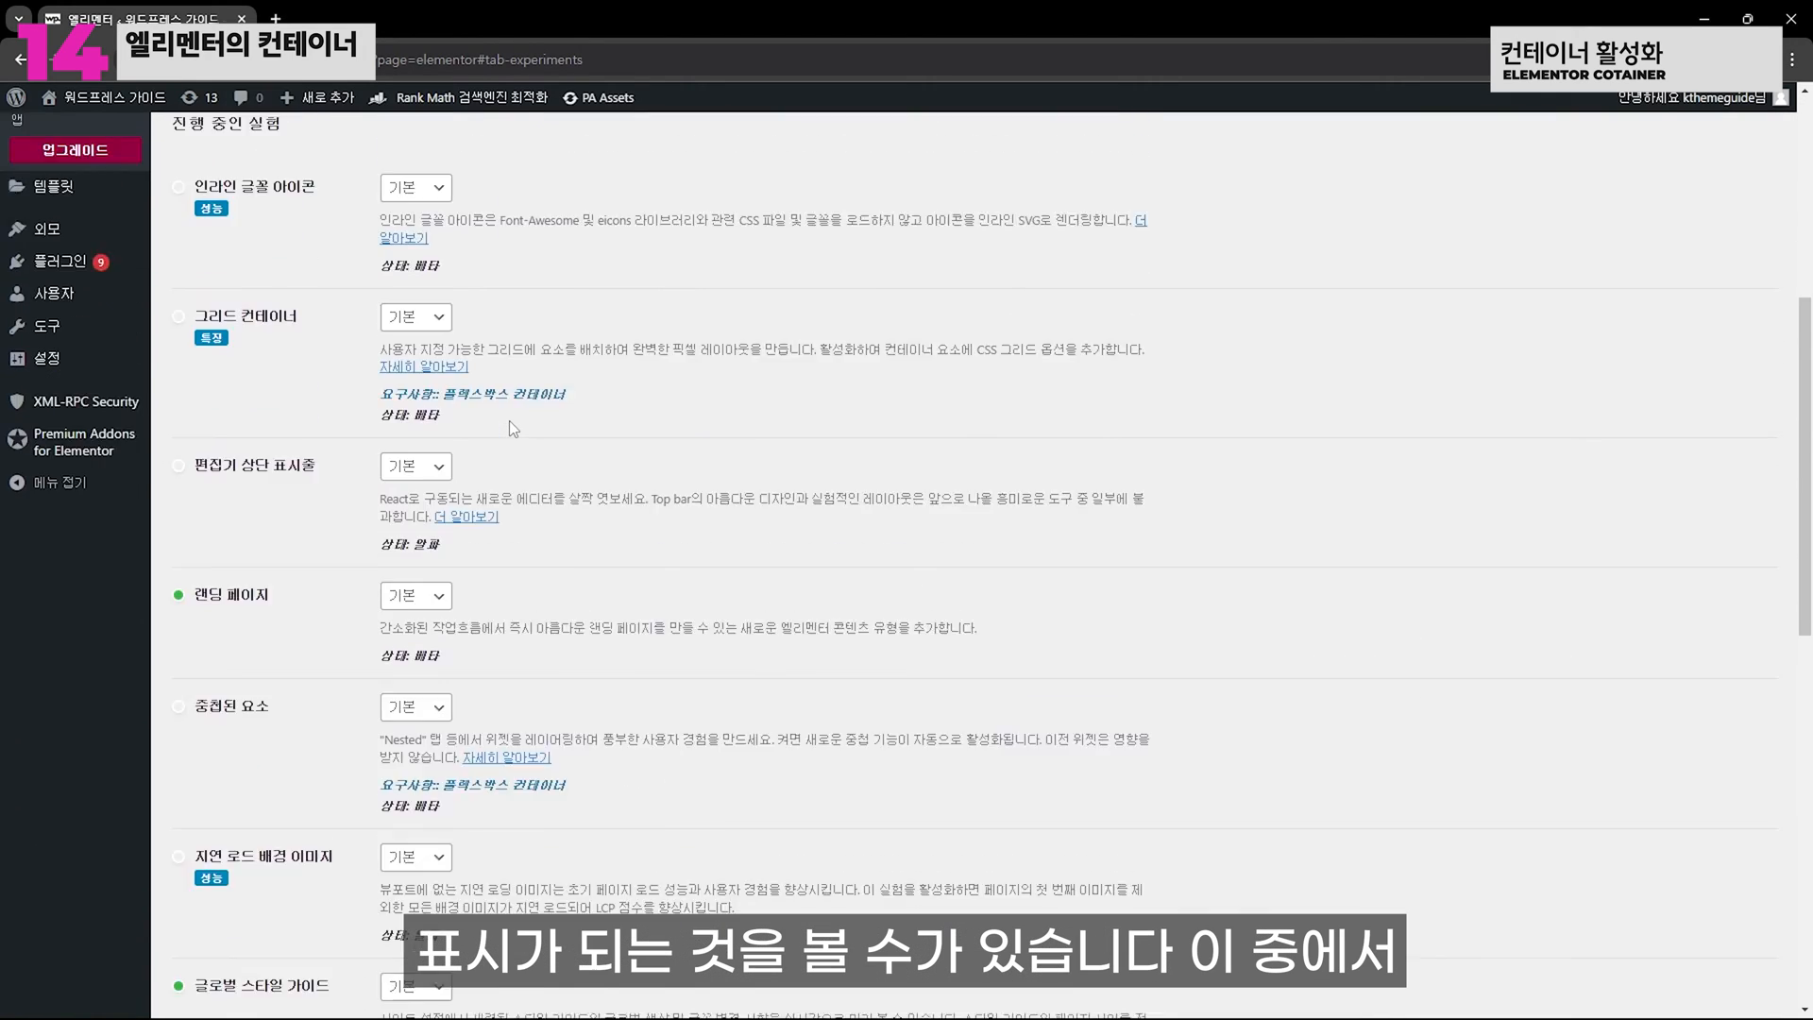
scroll(508, 428, up, 1)
scroll(509, 427, down, 15)
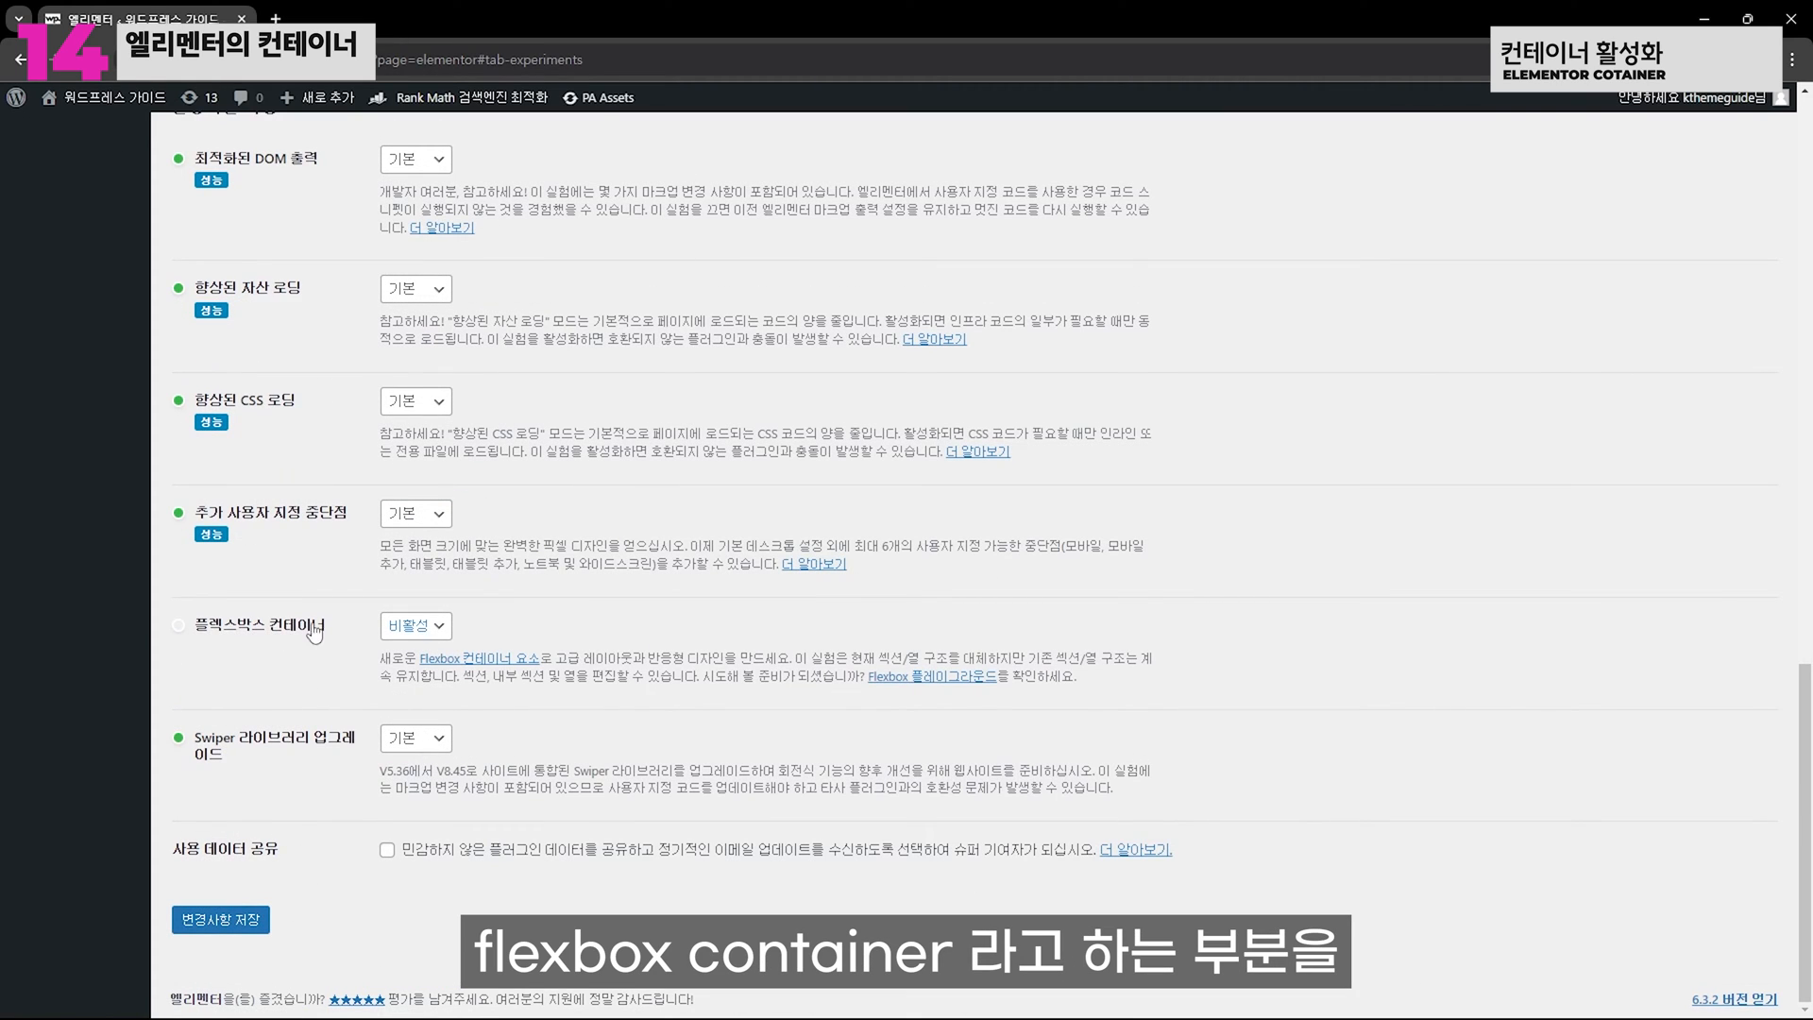
Set 플렉스박스 컨테이너 to 활성 and save the changes
click(408, 627)
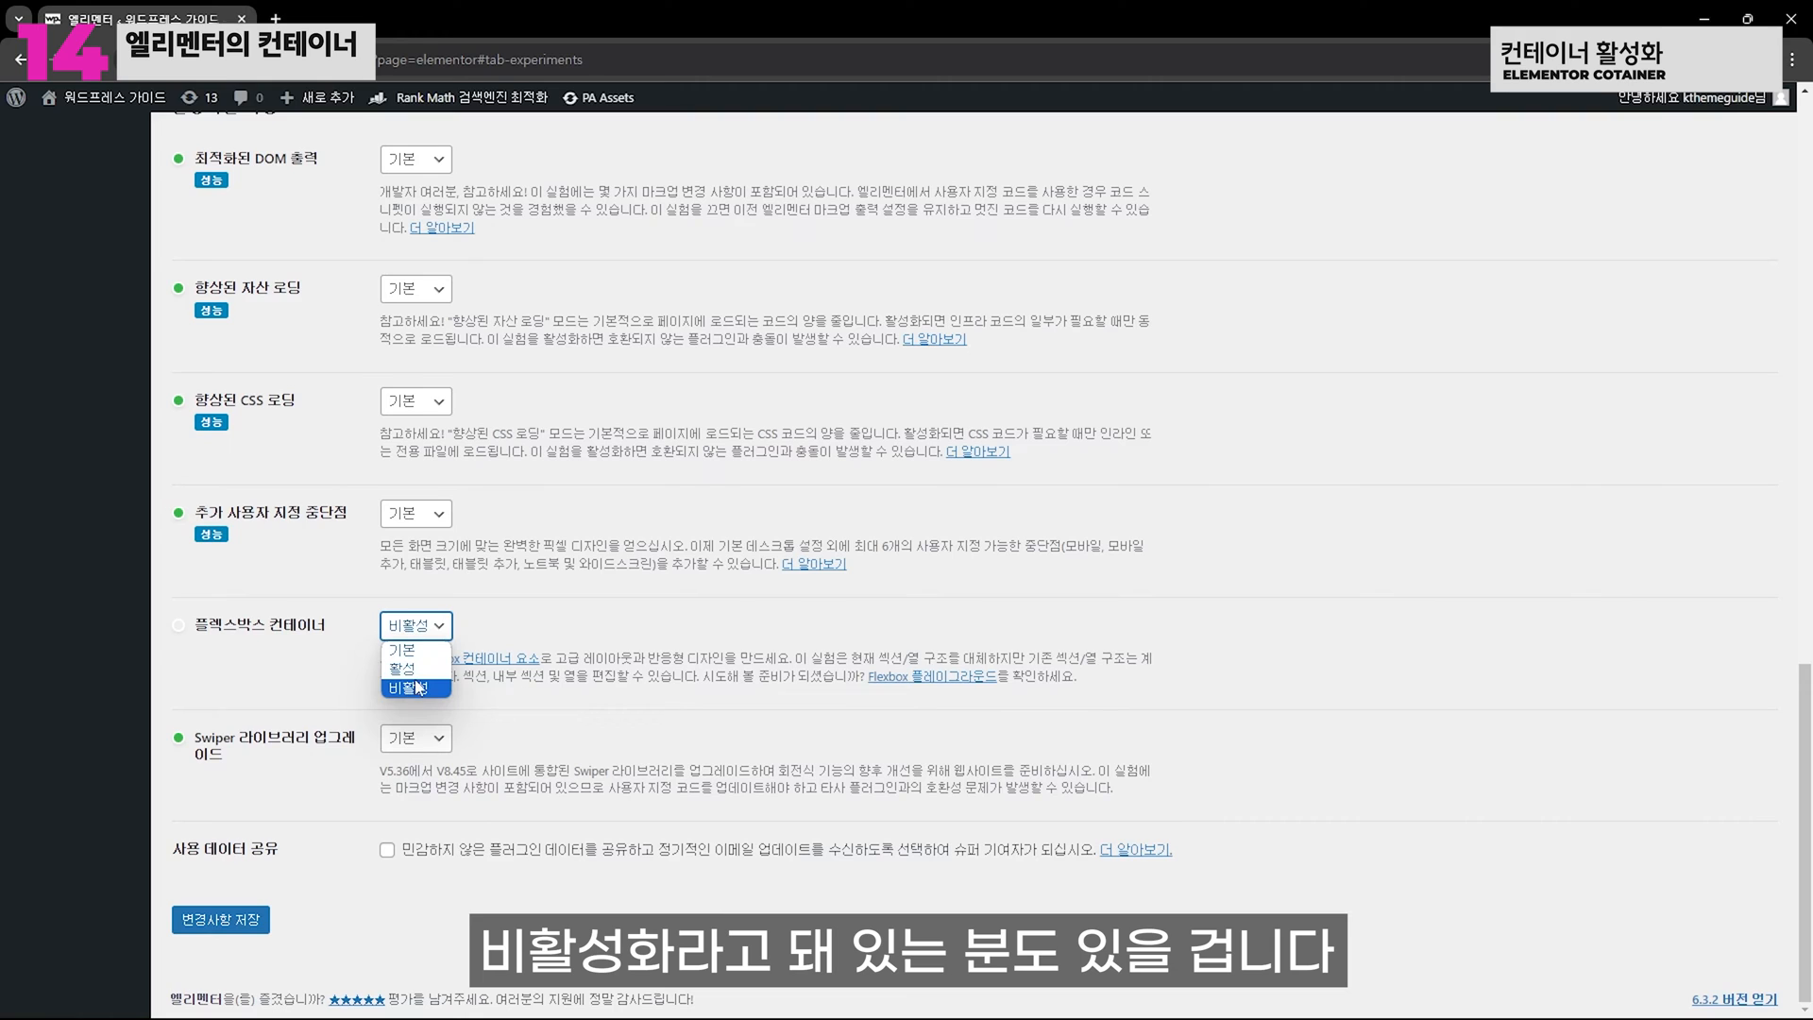
click(404, 667)
click(220, 918)
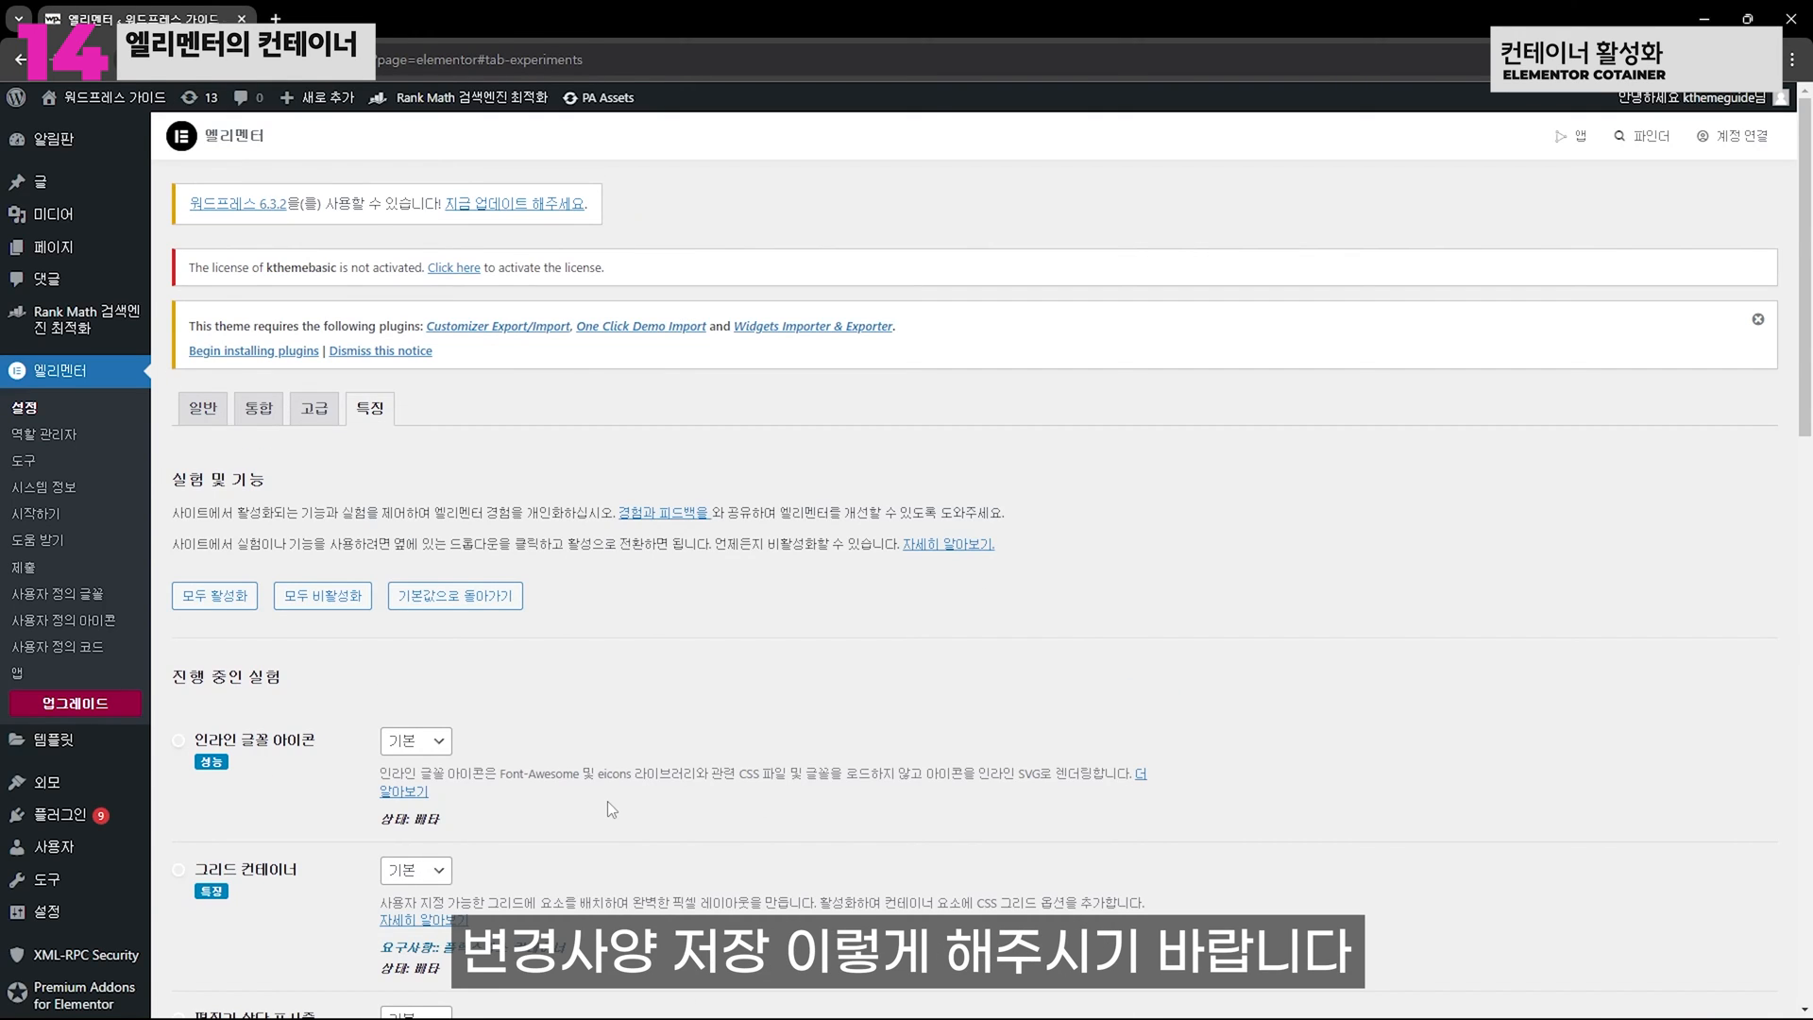
Check the saved 플렉스박스 컨테이너 setting and read its description about the existing section/column structure
scroll(655, 739, down, 15)
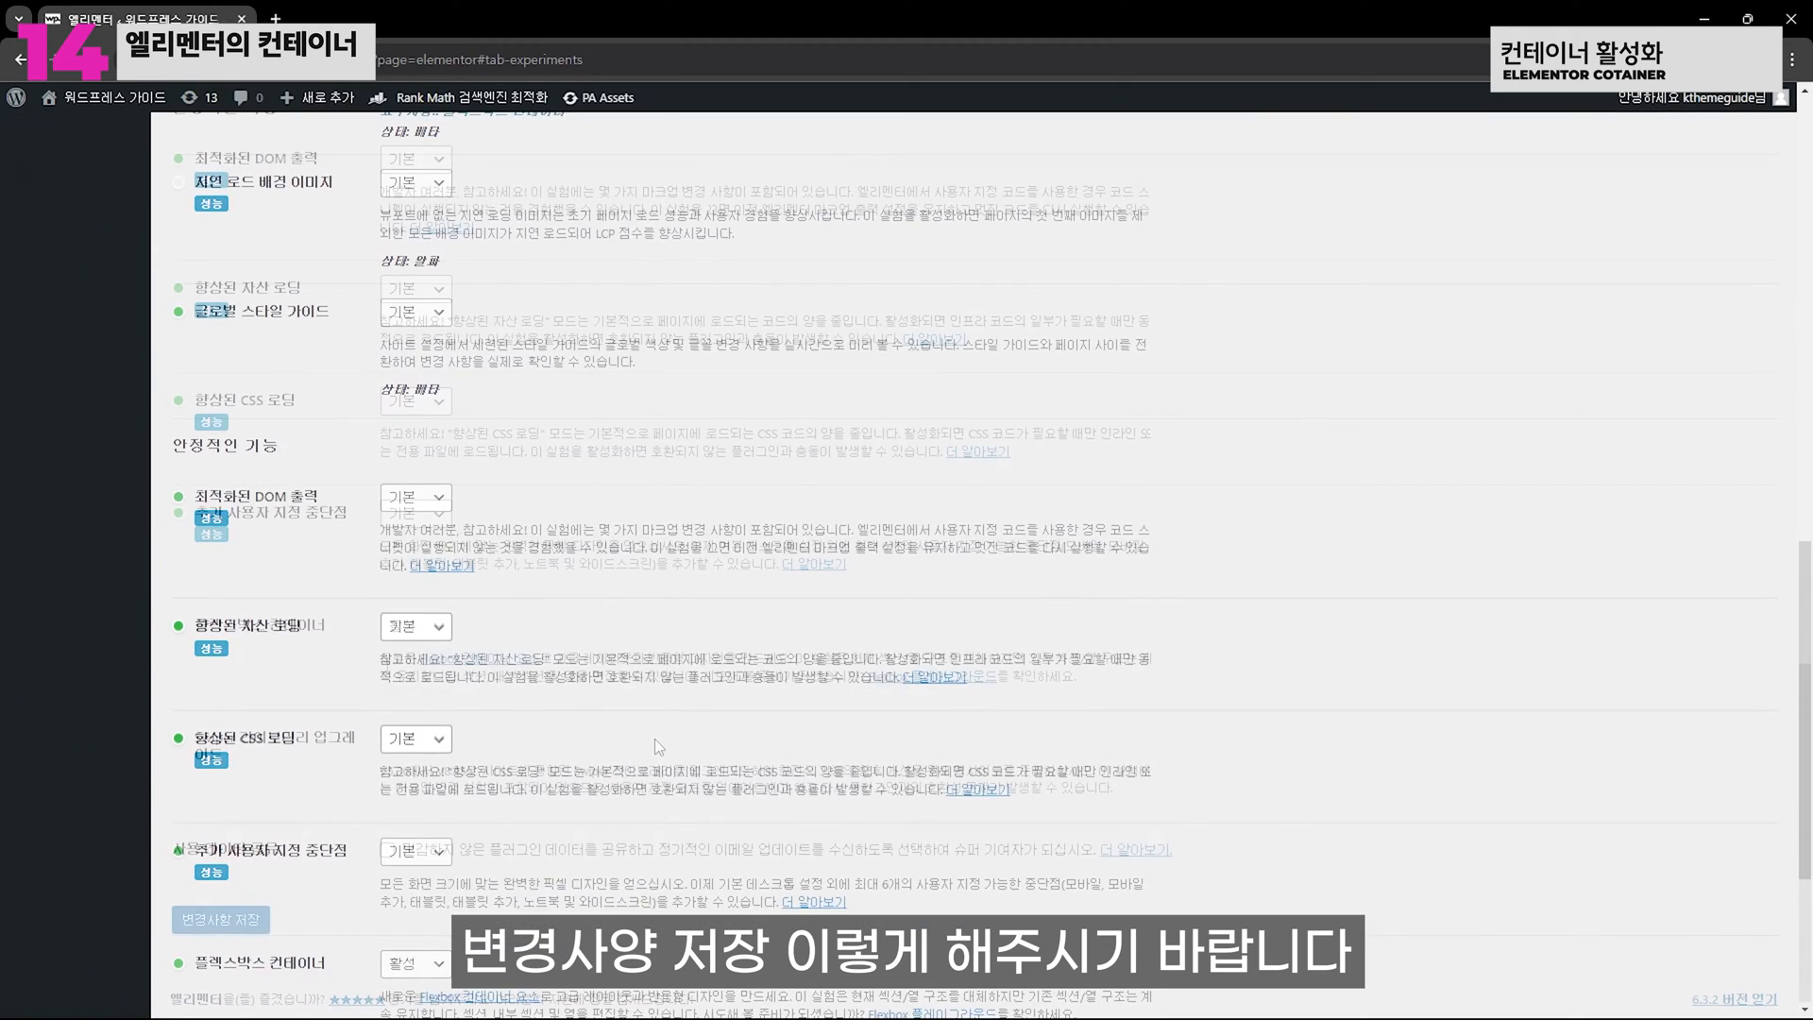
drag(380, 658, 1152, 689)
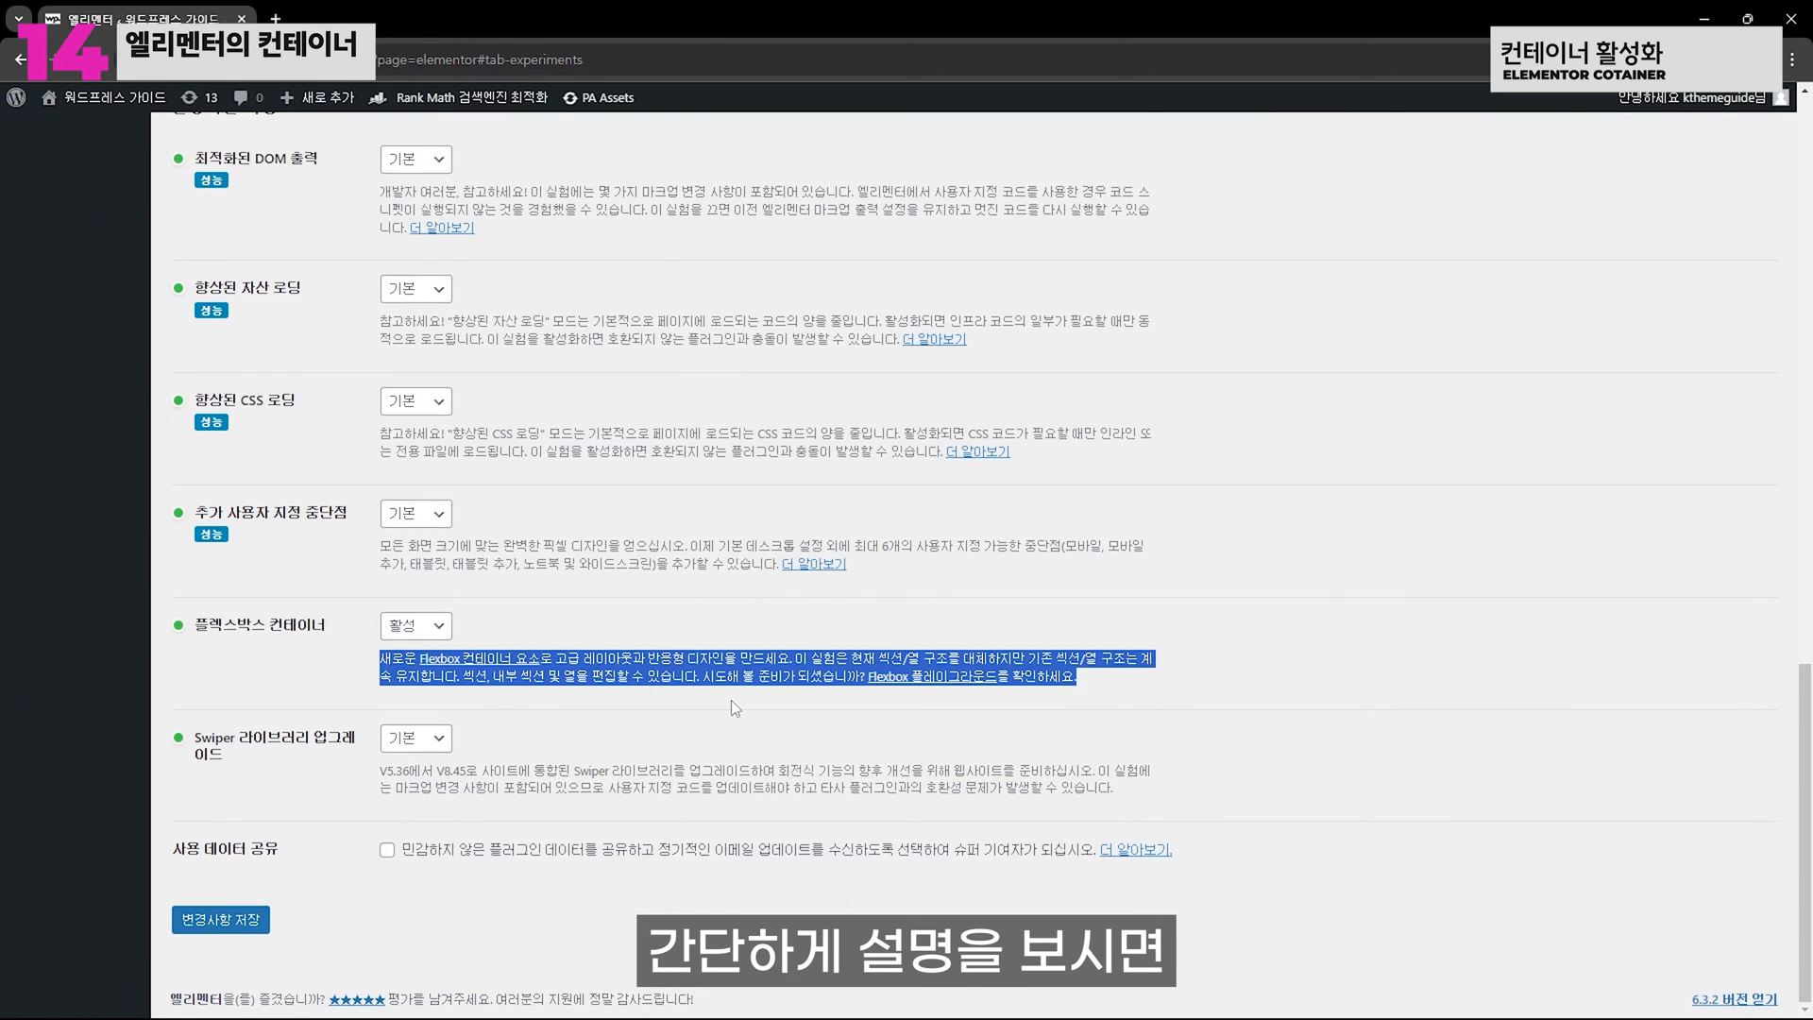
click(496, 695)
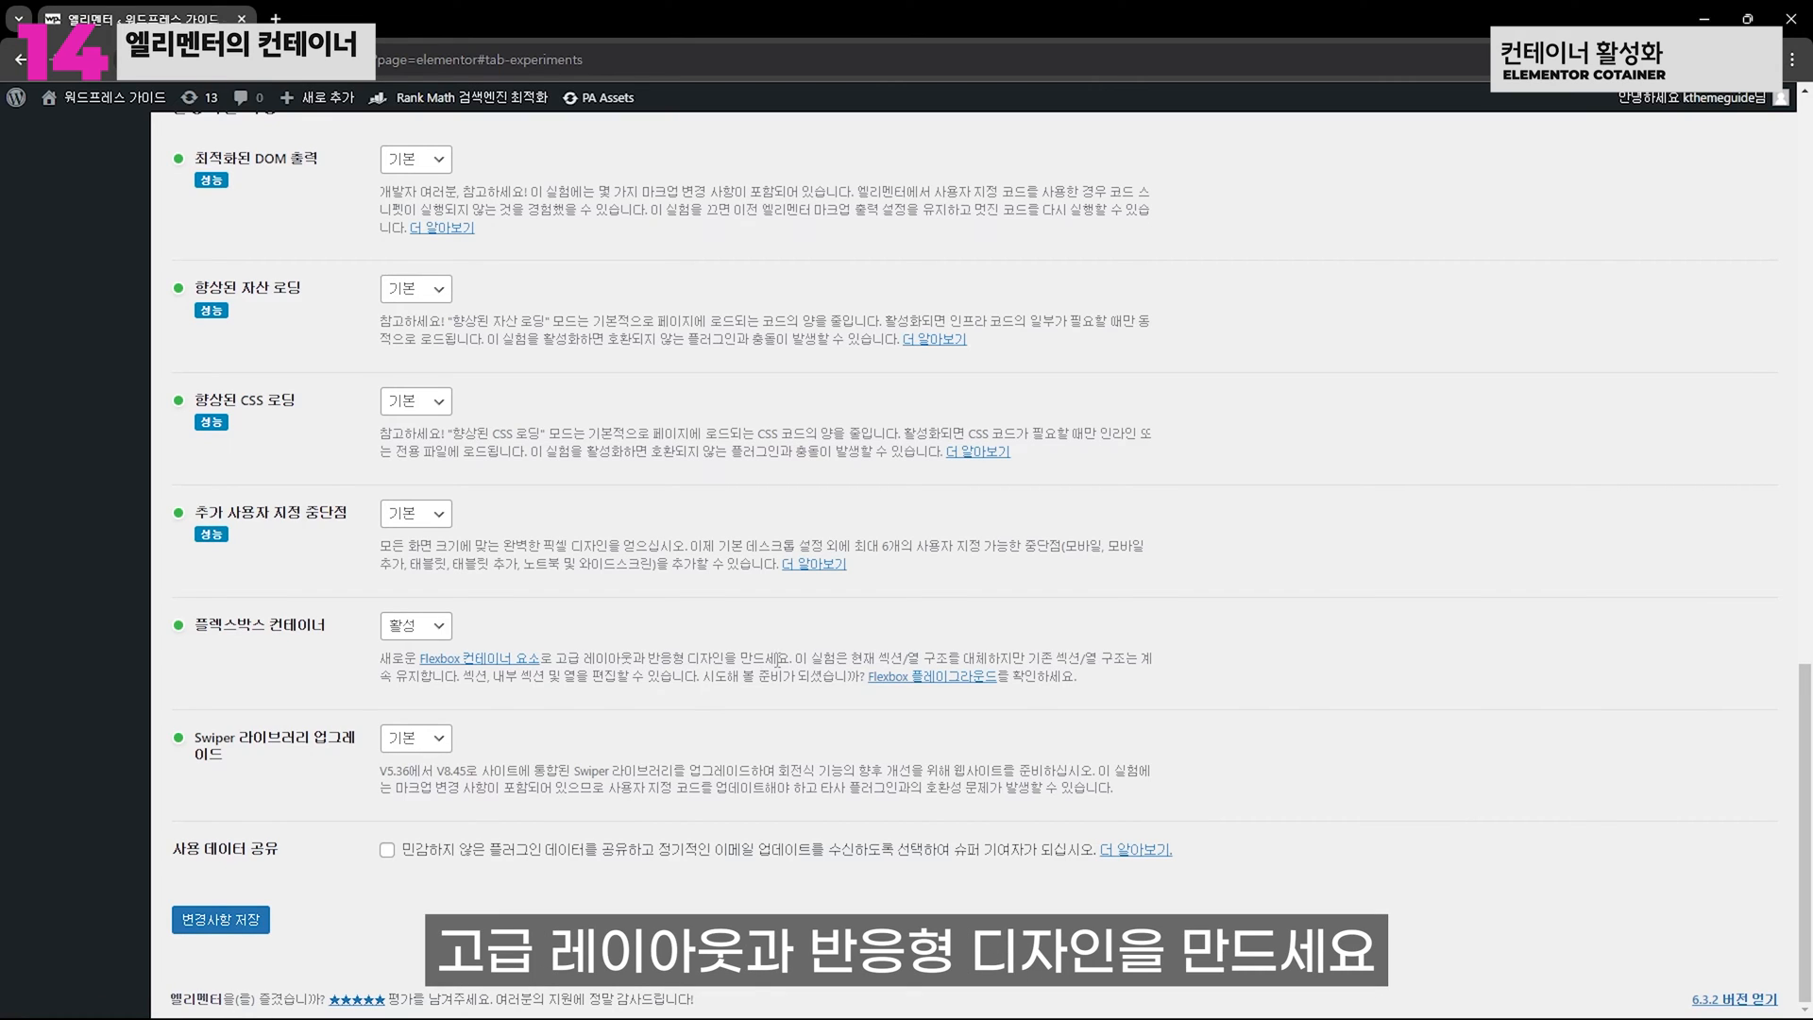
drag(851, 658, 1117, 666)
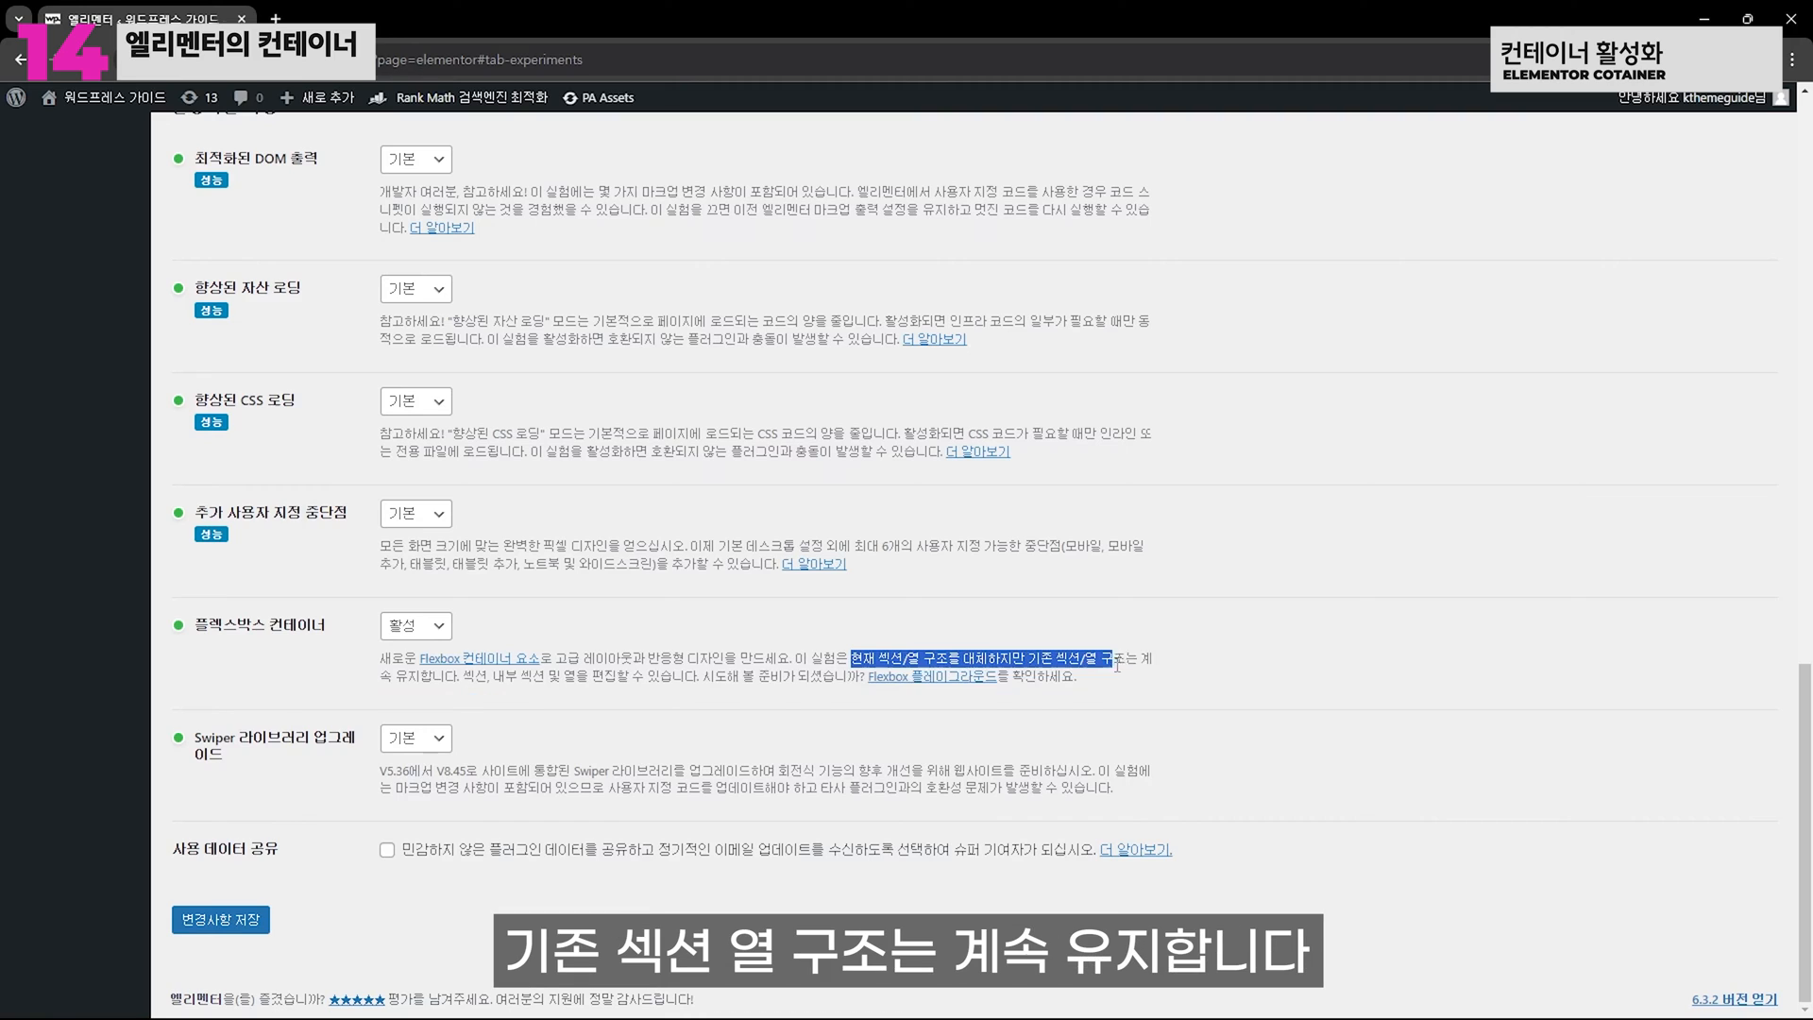
click(1153, 659)
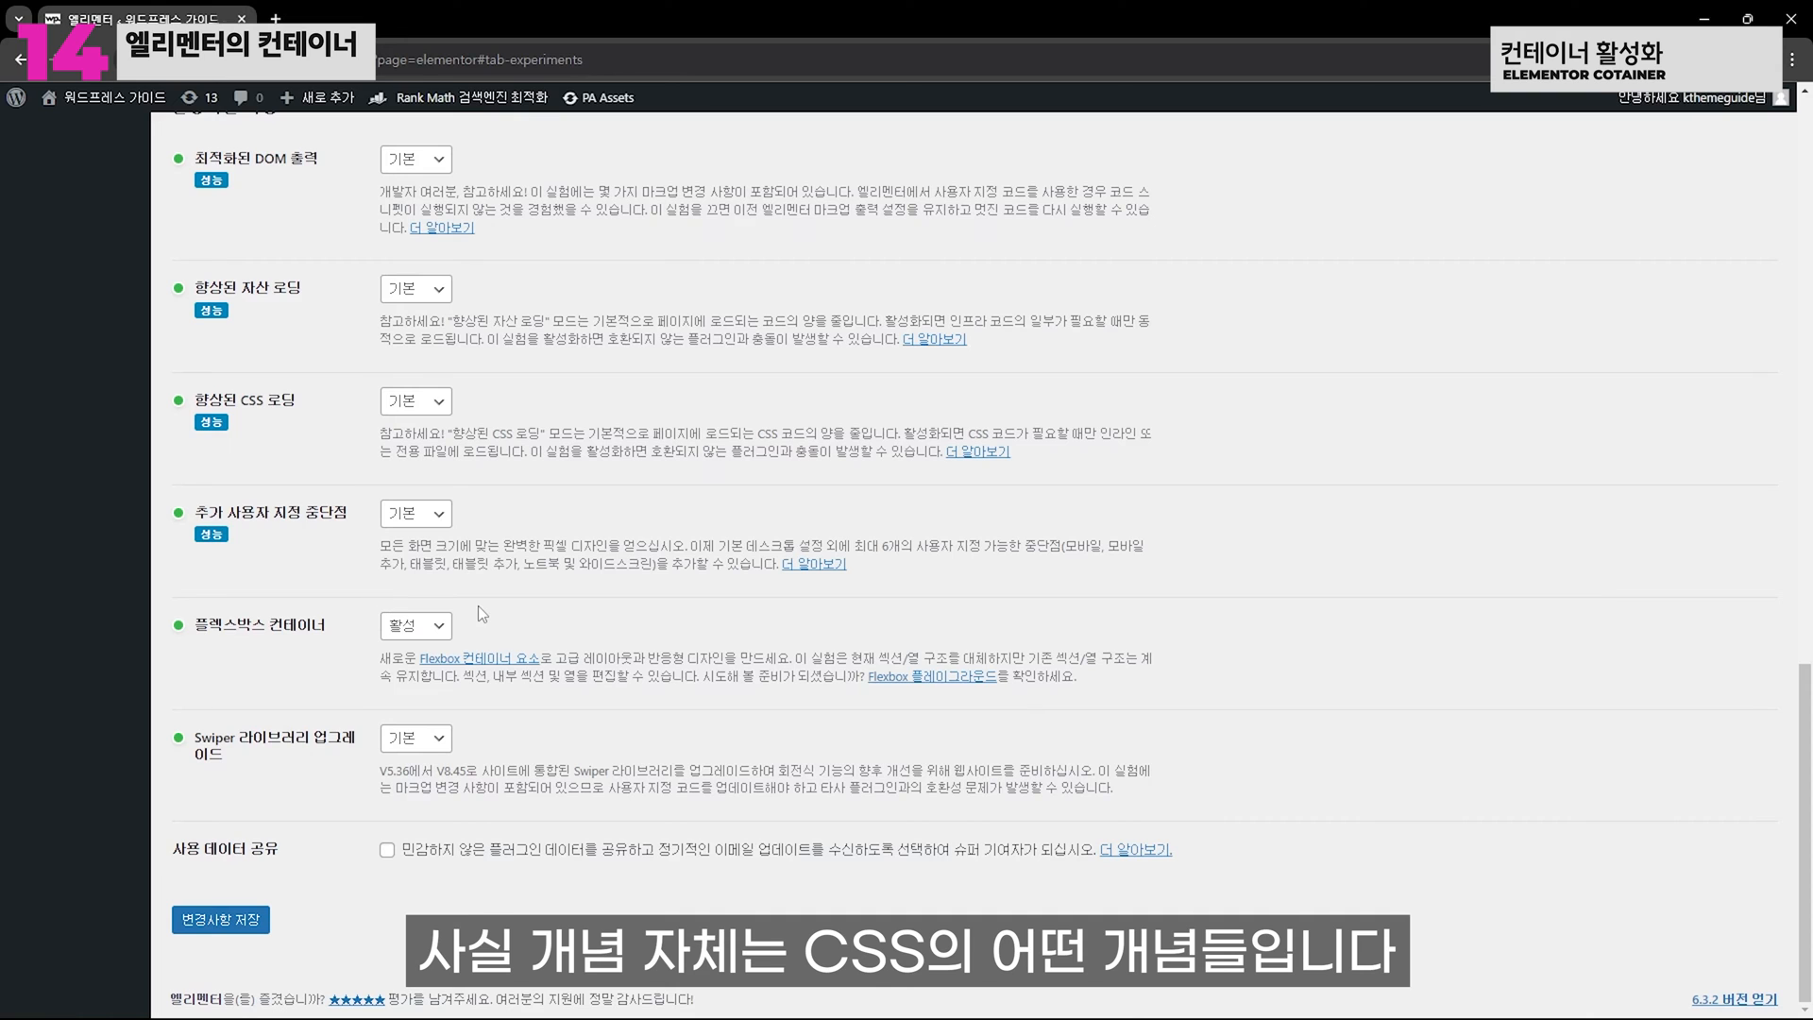
Examine the two columns of the section on the 대표인사말 page in the Elementor editor
scroll(478, 604, up, 15)
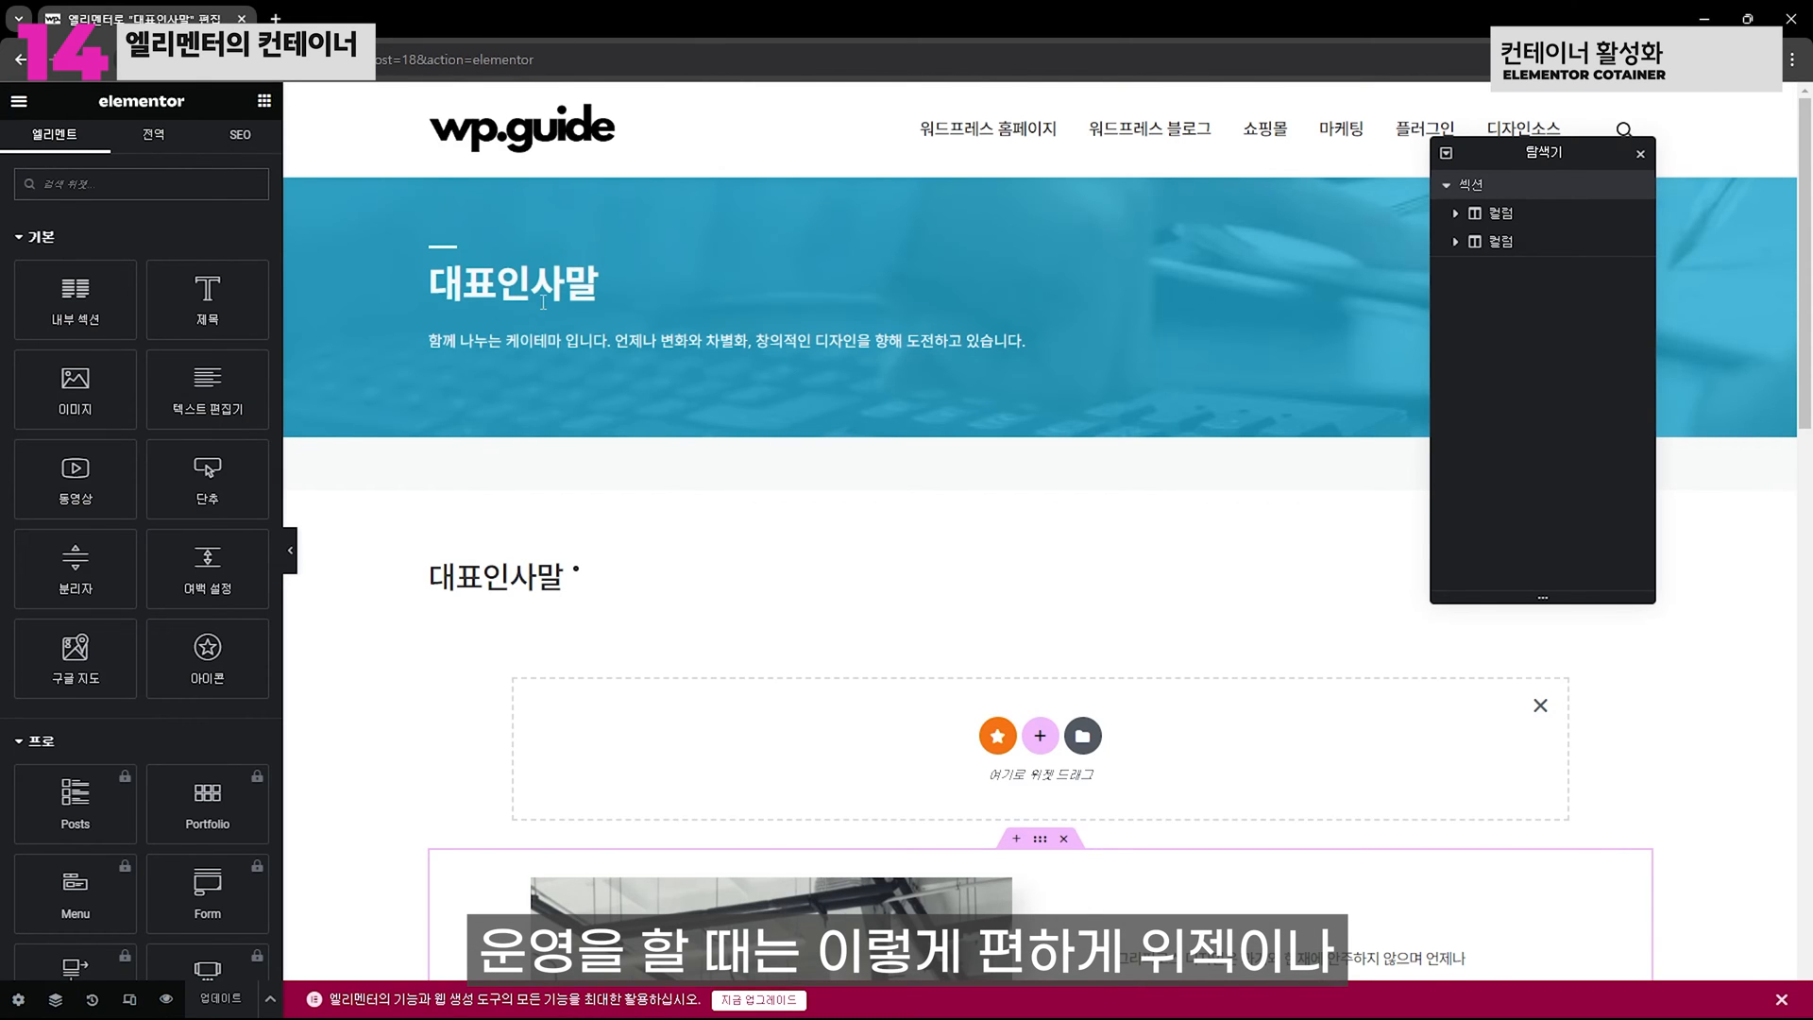
scroll(543, 302, down, 10)
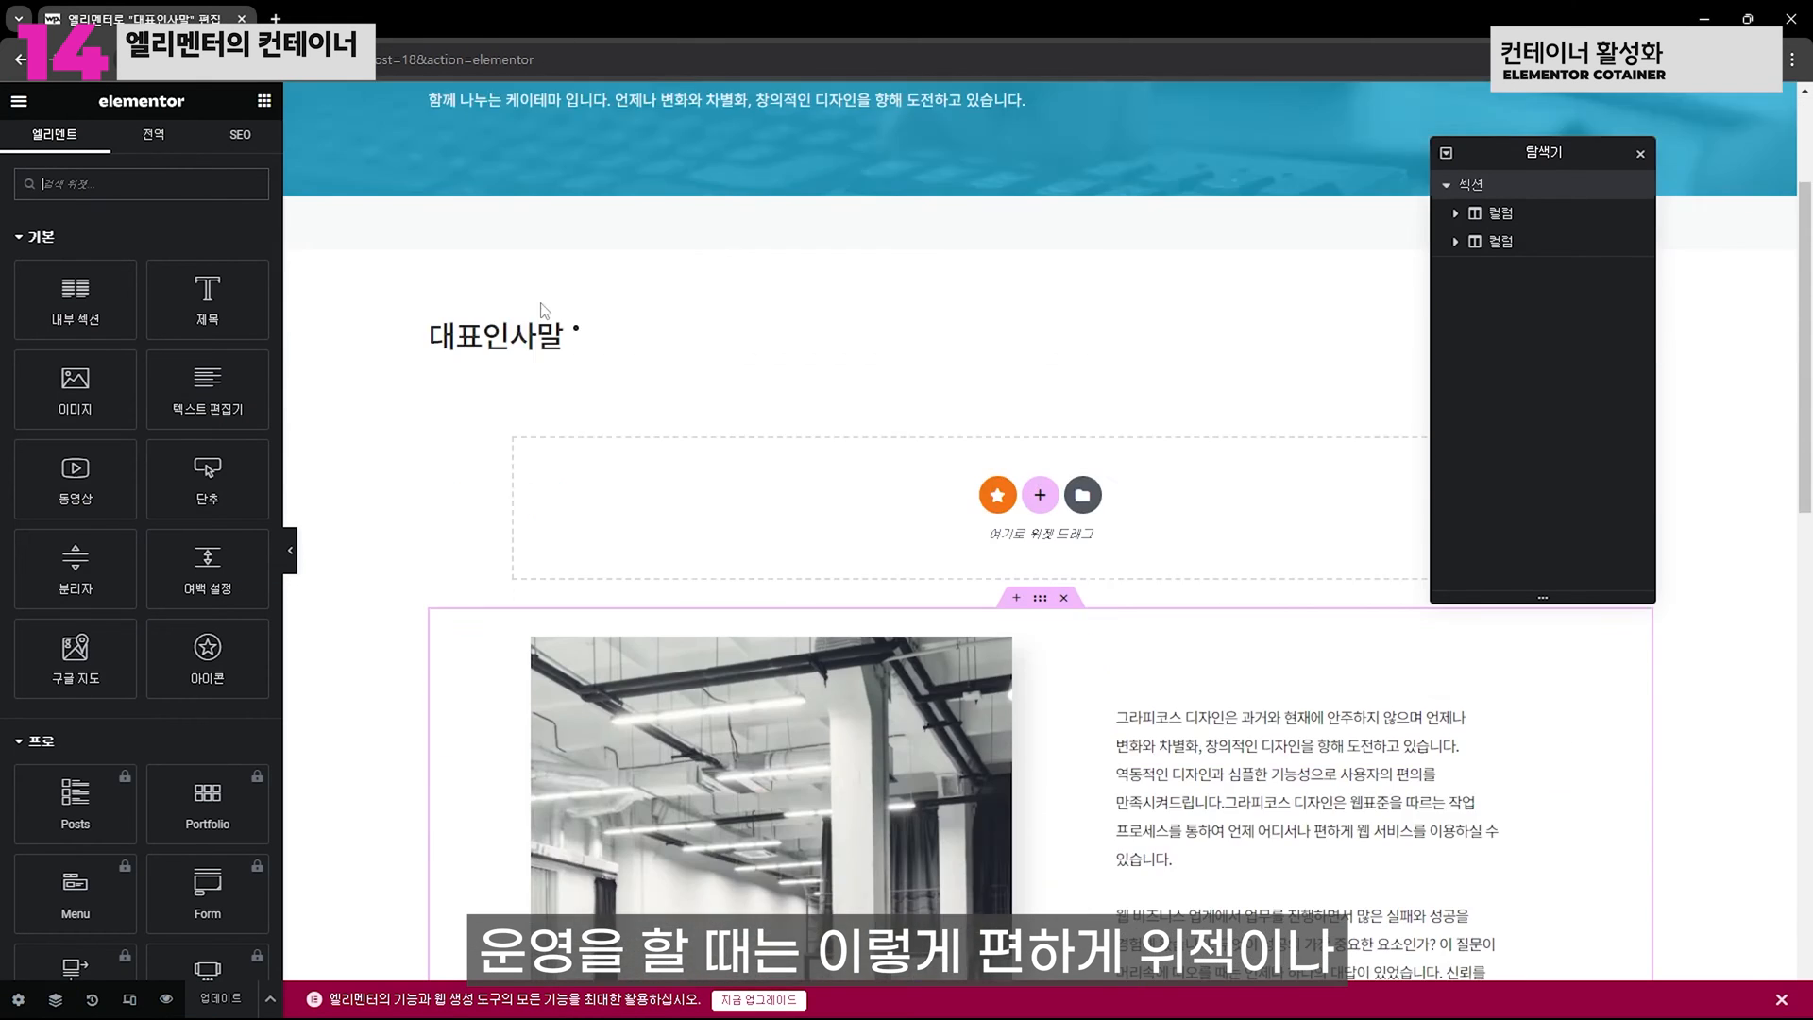
scroll(525, 418, up, 5)
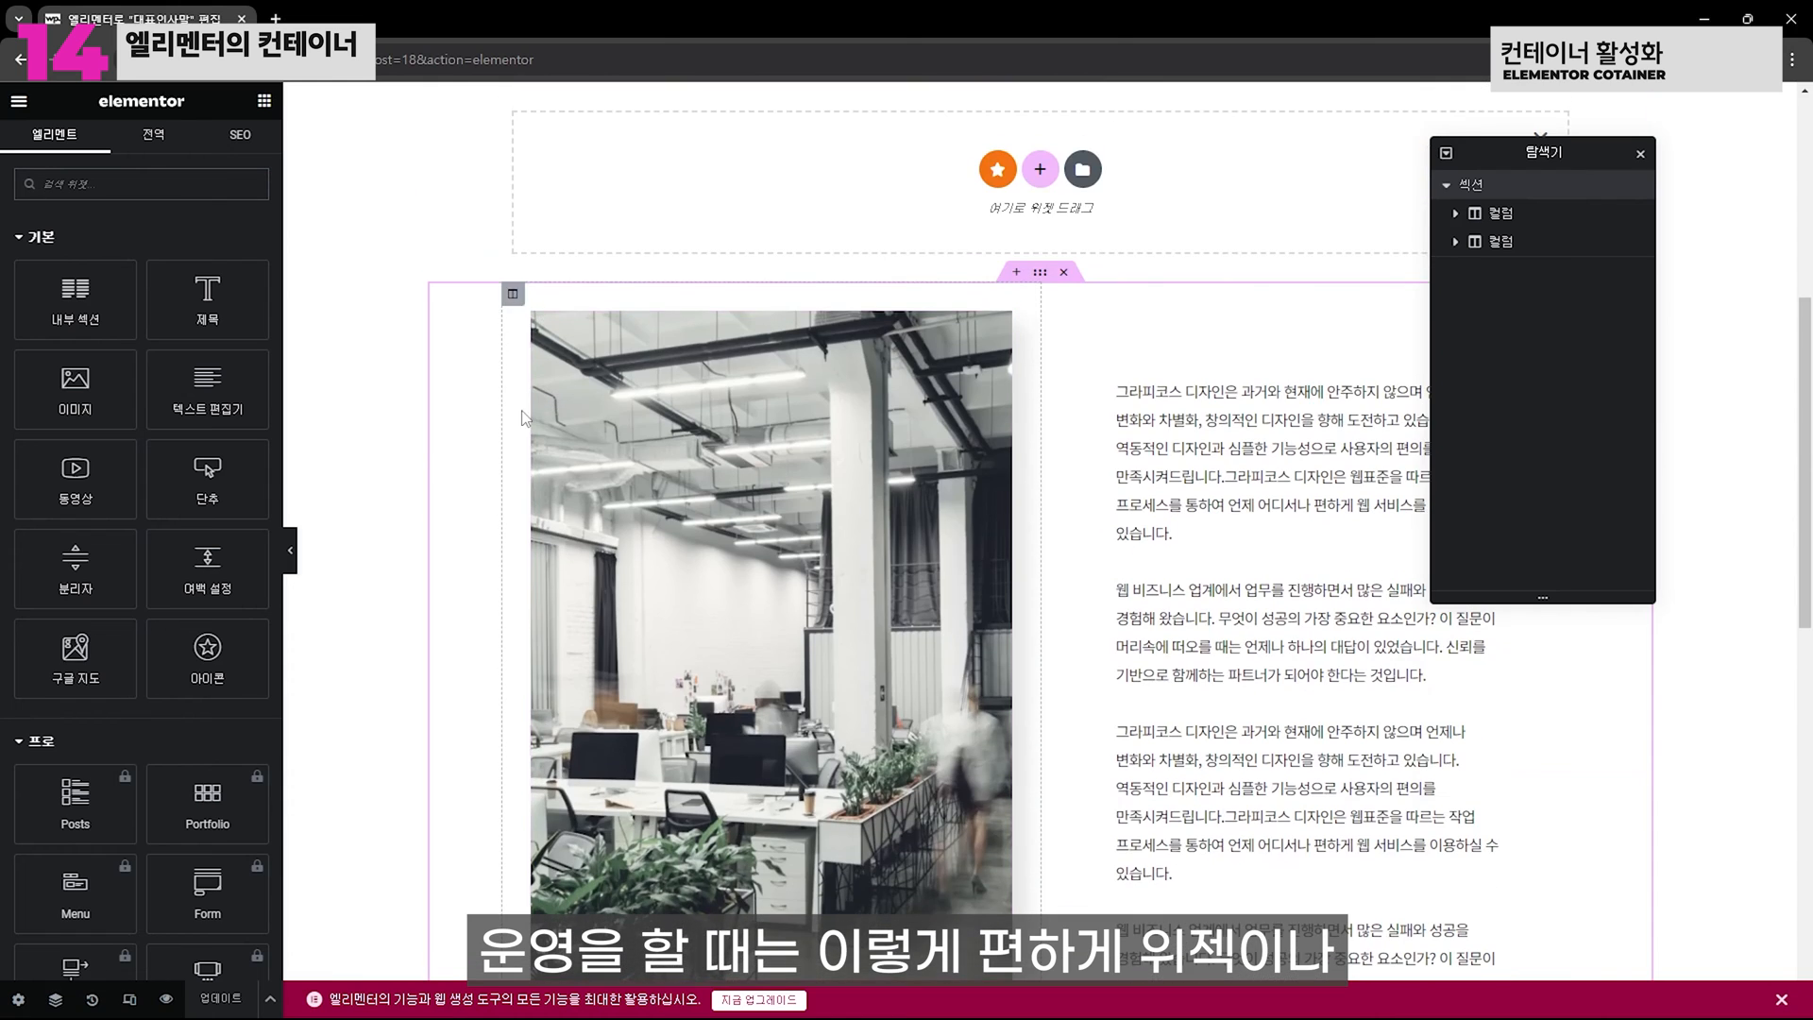
click(513, 294)
click(1051, 295)
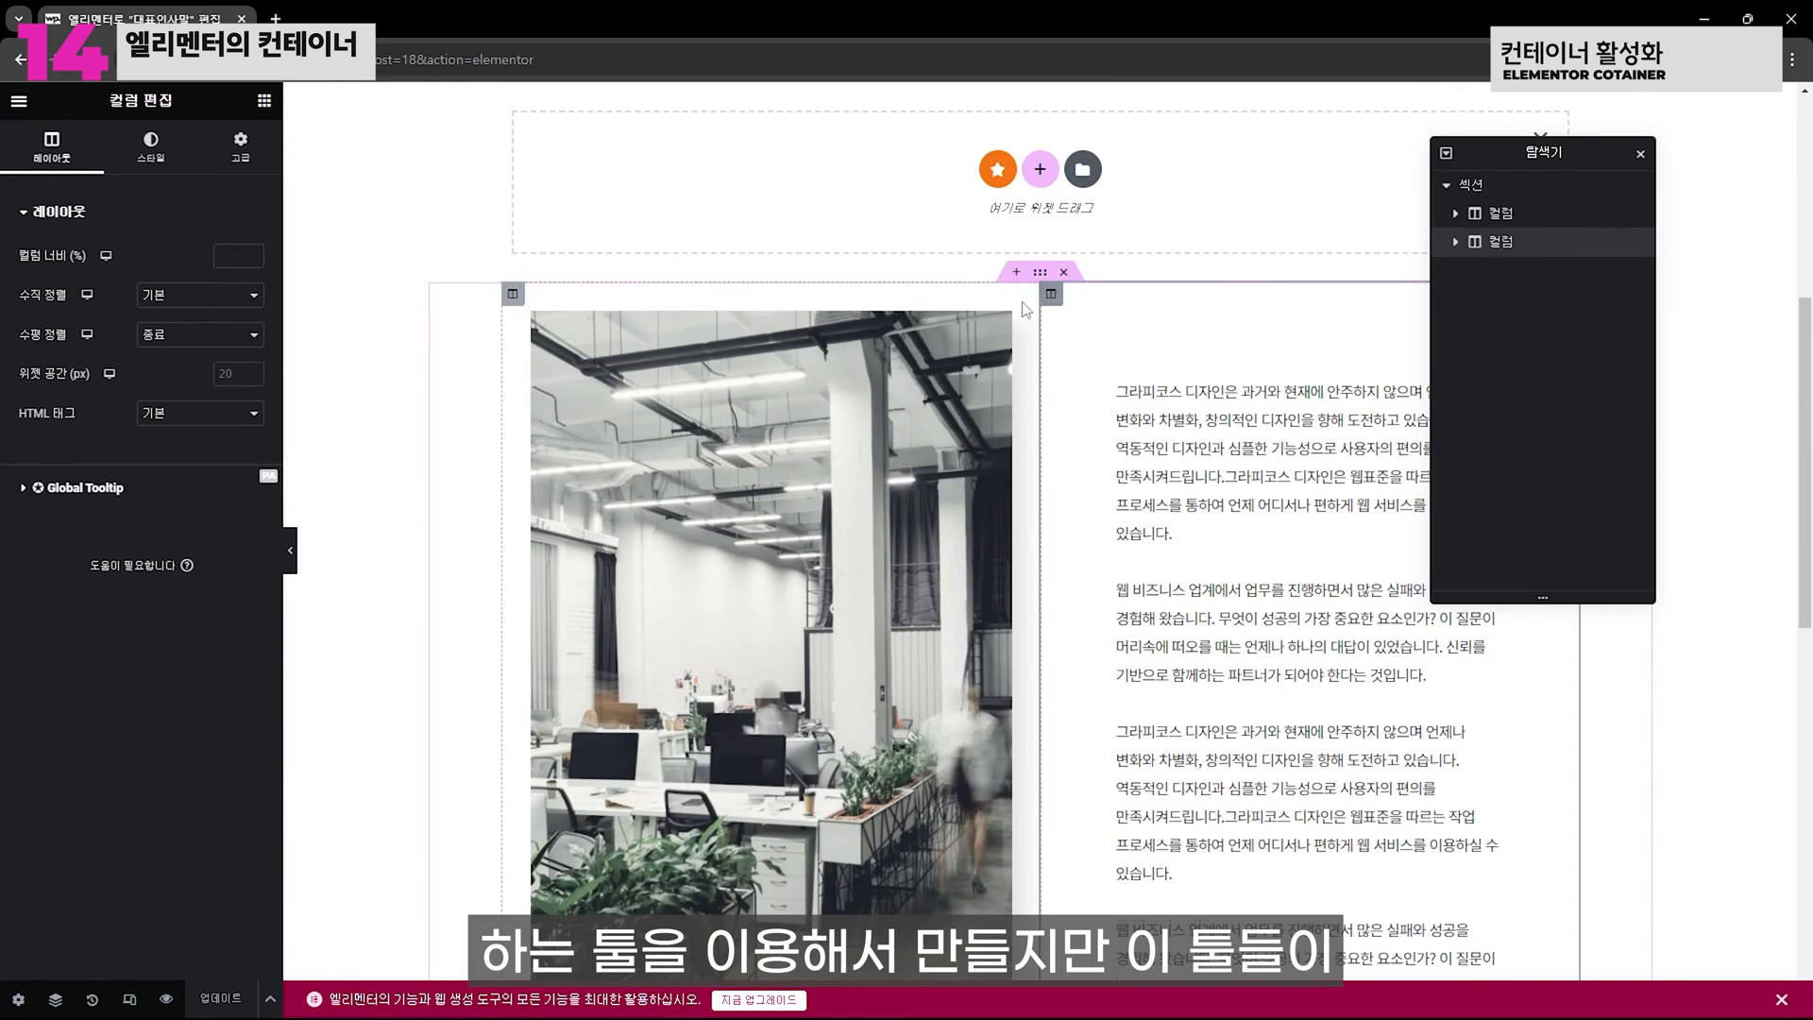
scroll(1018, 327, down, 5)
scroll(728, 529, up, 5)
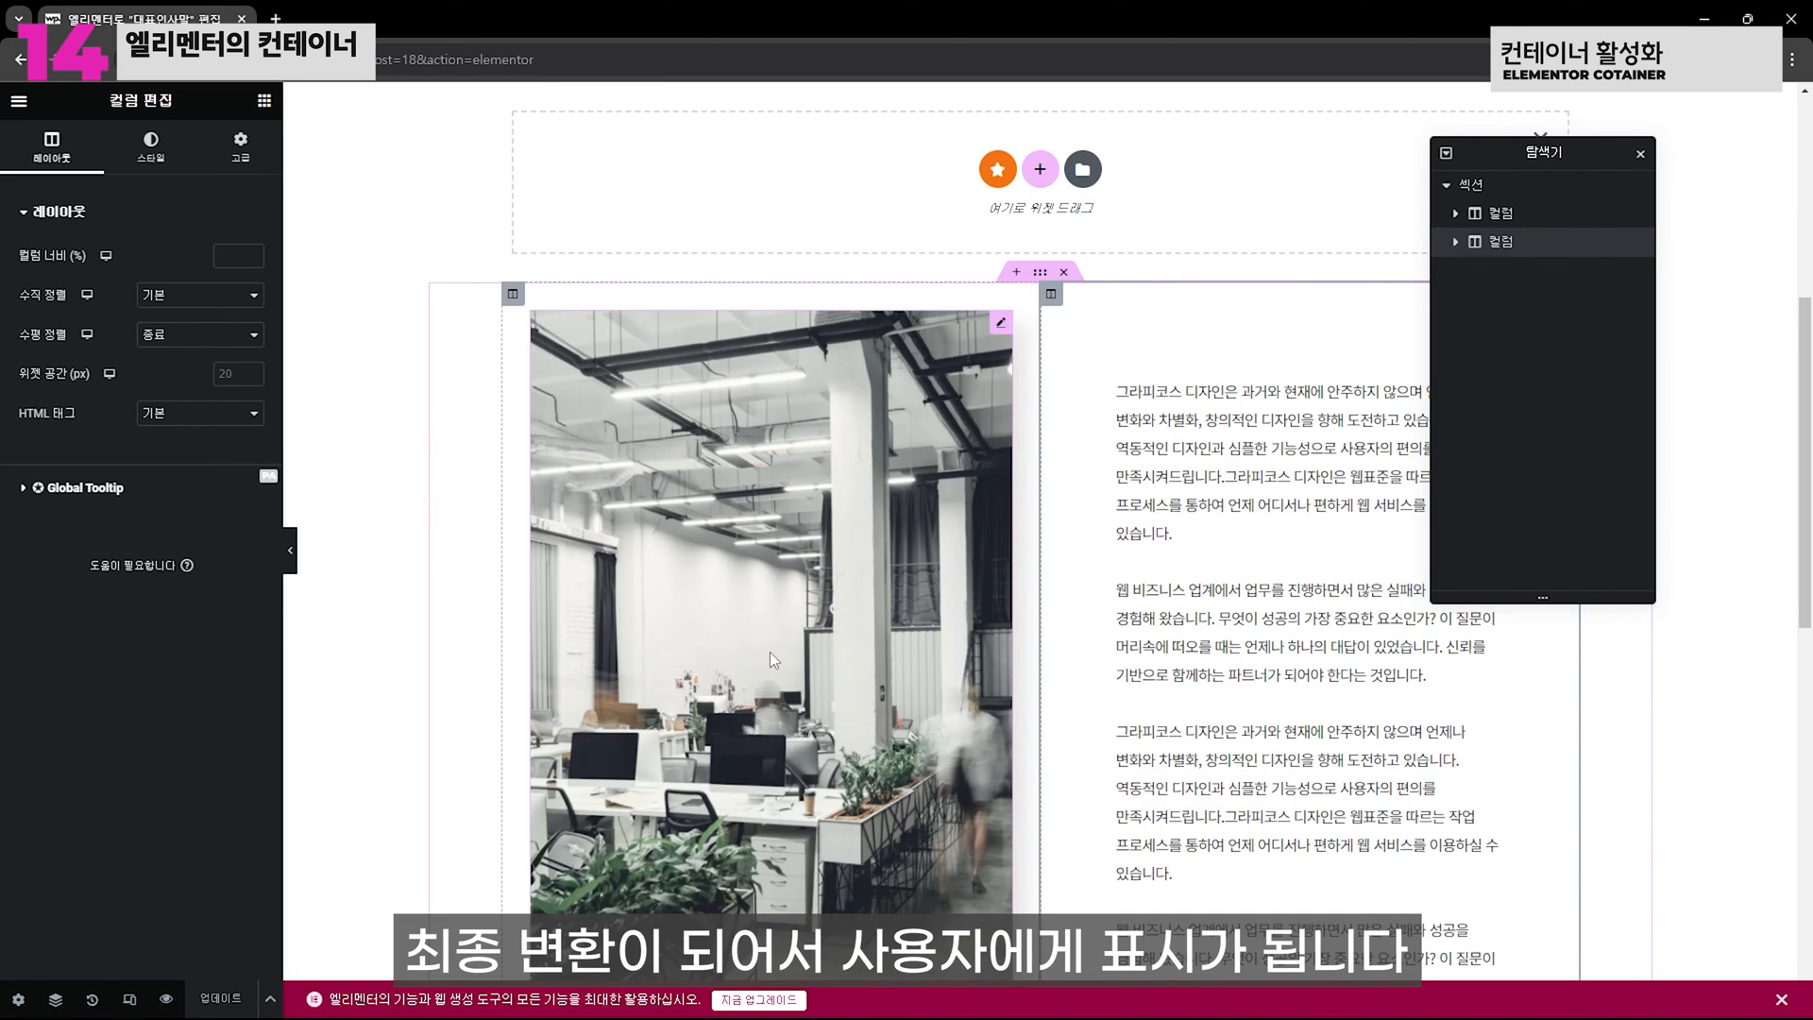
scroll(769, 652, up, 4)
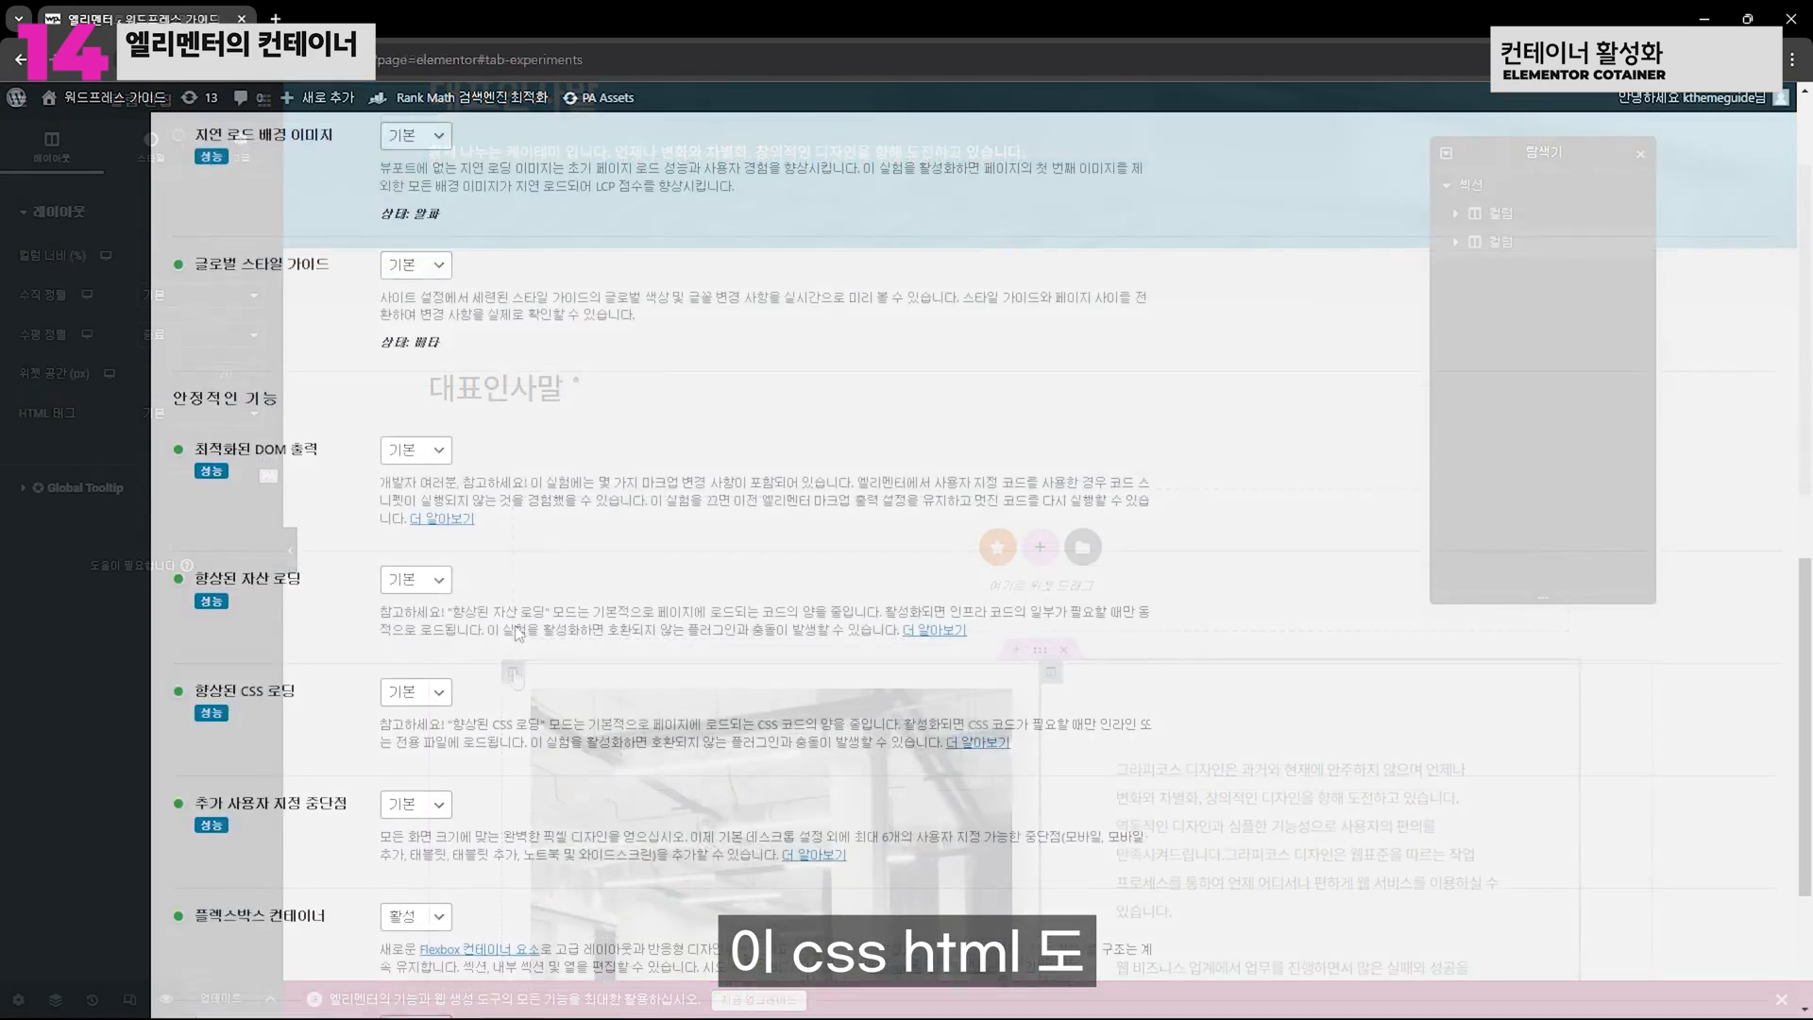
Review the experiments list in Elementor's feature settings down to the 플렉스박스 컨테이너 entry
scroll(515, 628, up, 3)
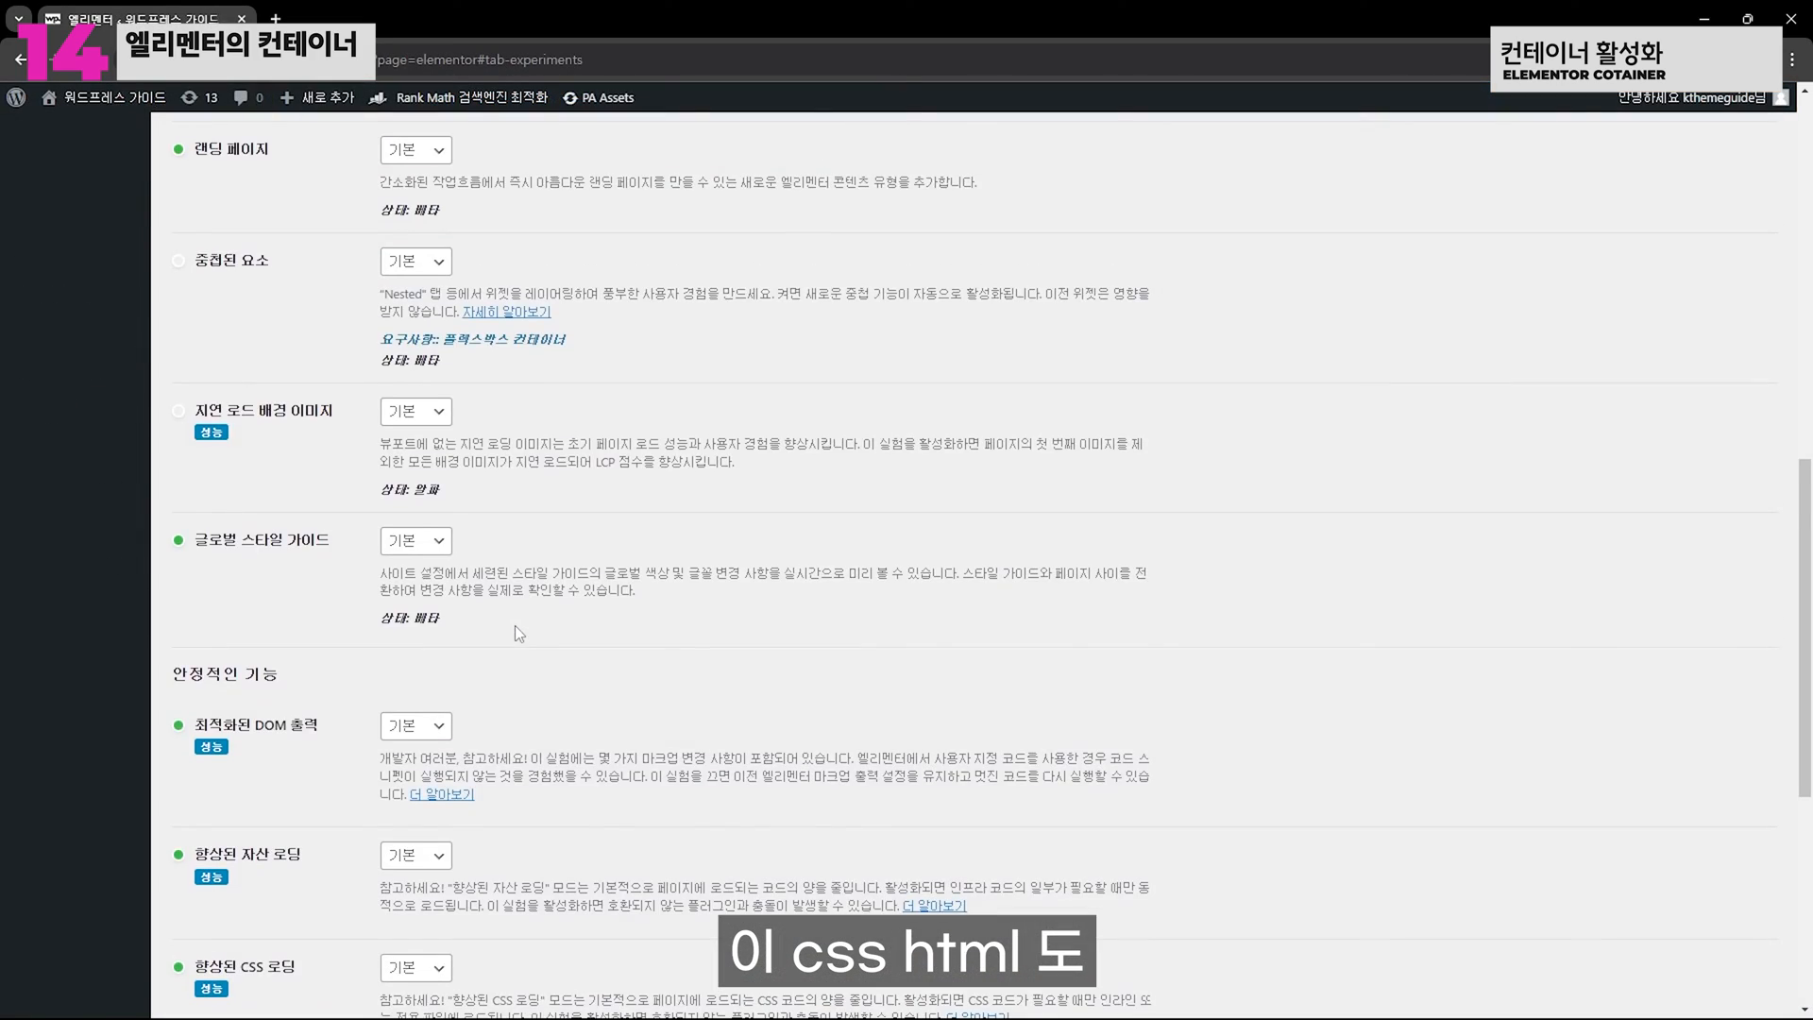
scroll(513, 628, down, 1)
scroll(506, 638, down, 3)
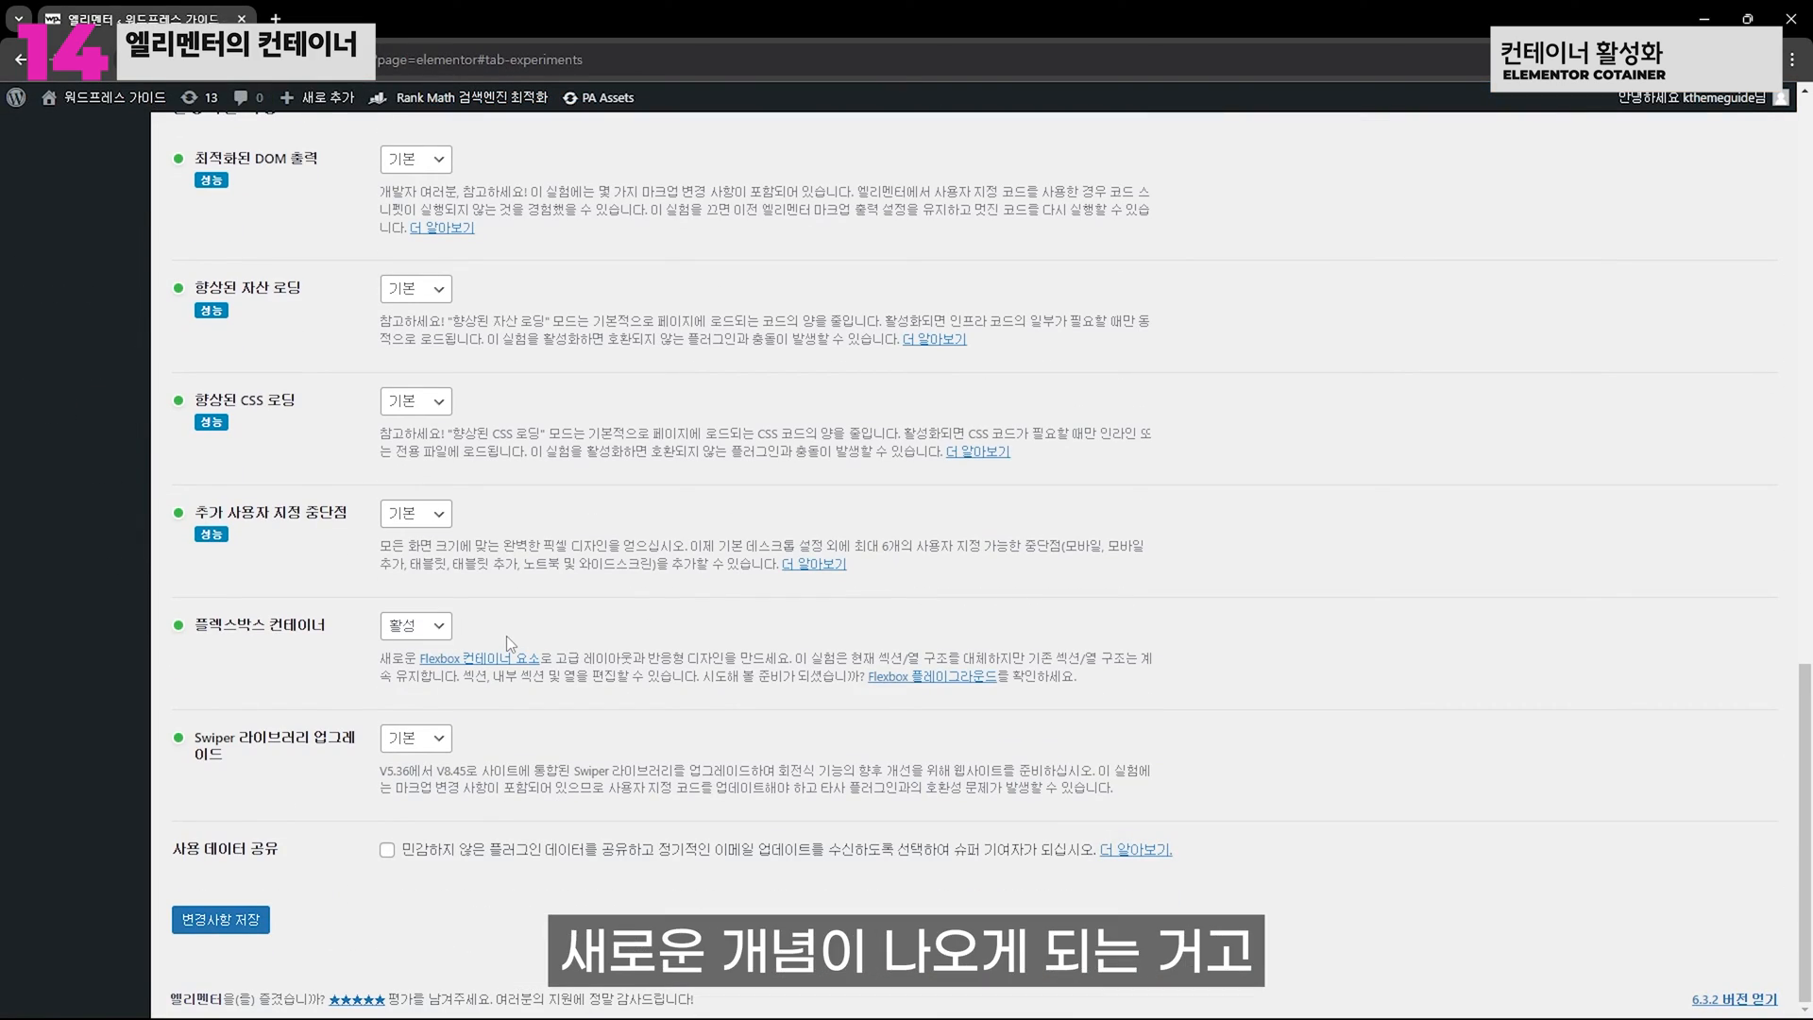
drag(341, 629, 223, 633)
click(223, 634)
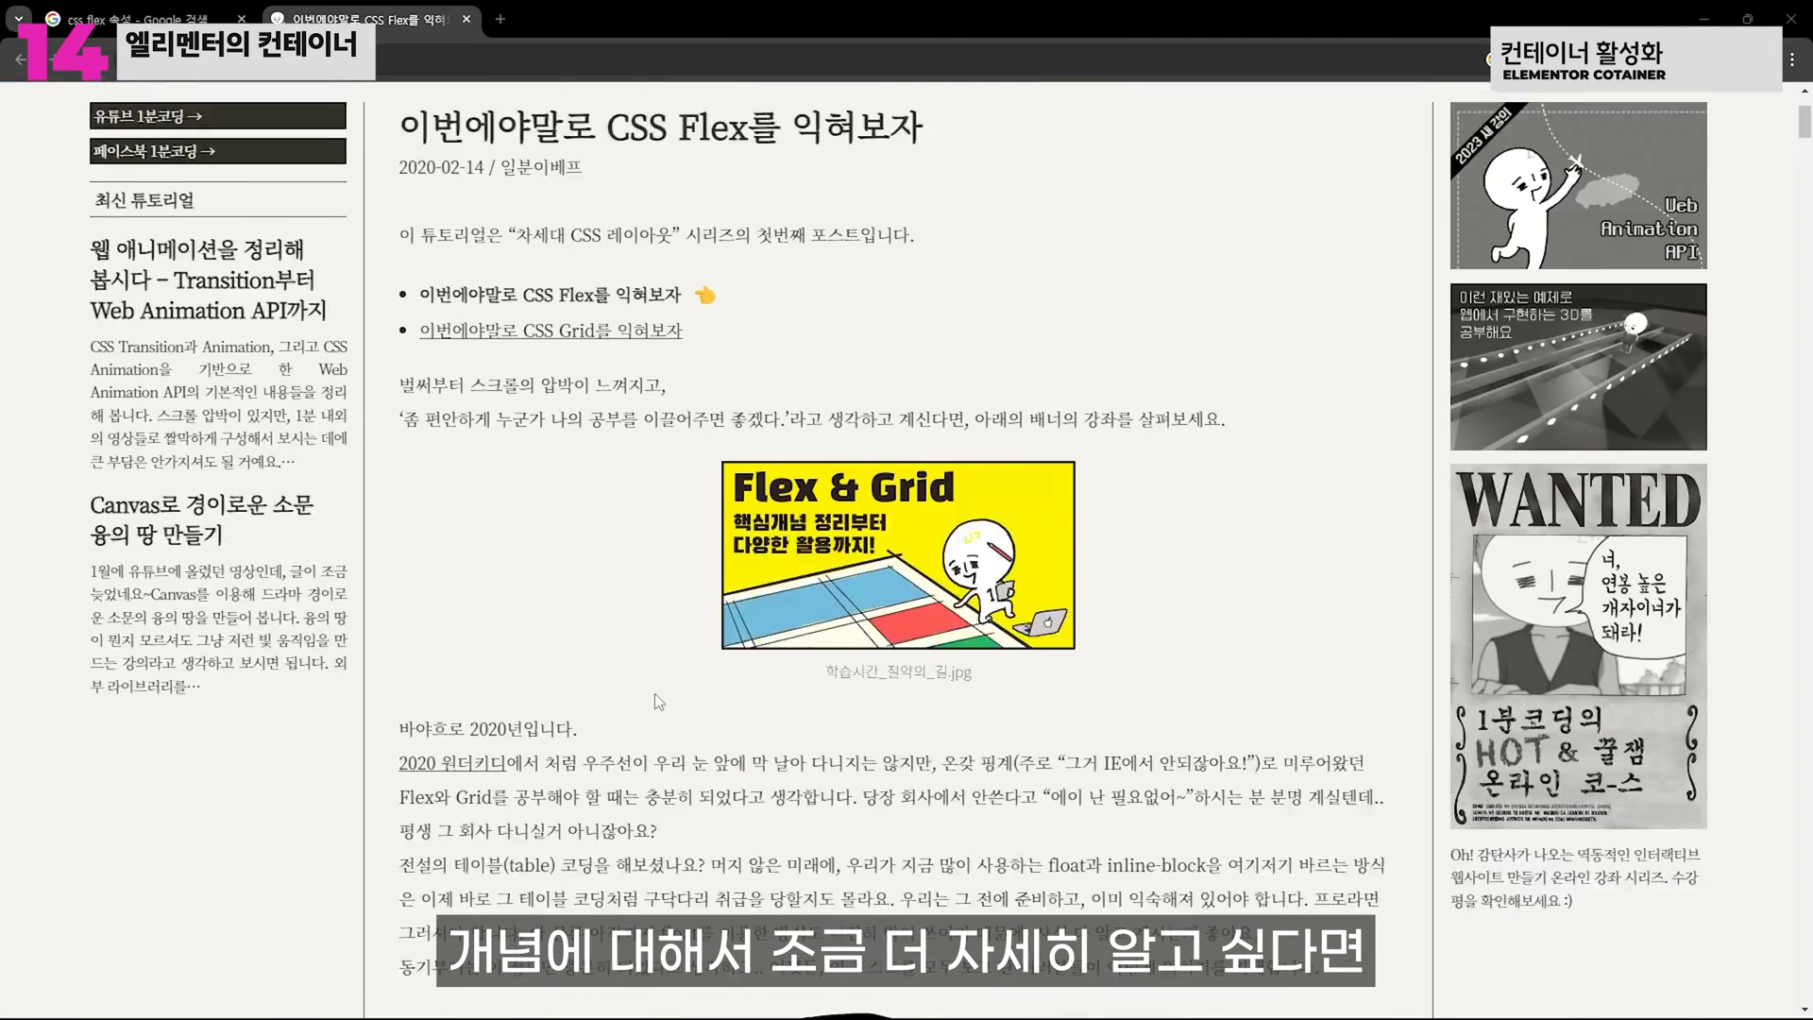
Read the CSS Flex tutorial blog article down to the display: flex example
scroll(655, 693, down, 10)
scroll(658, 672, down, 15)
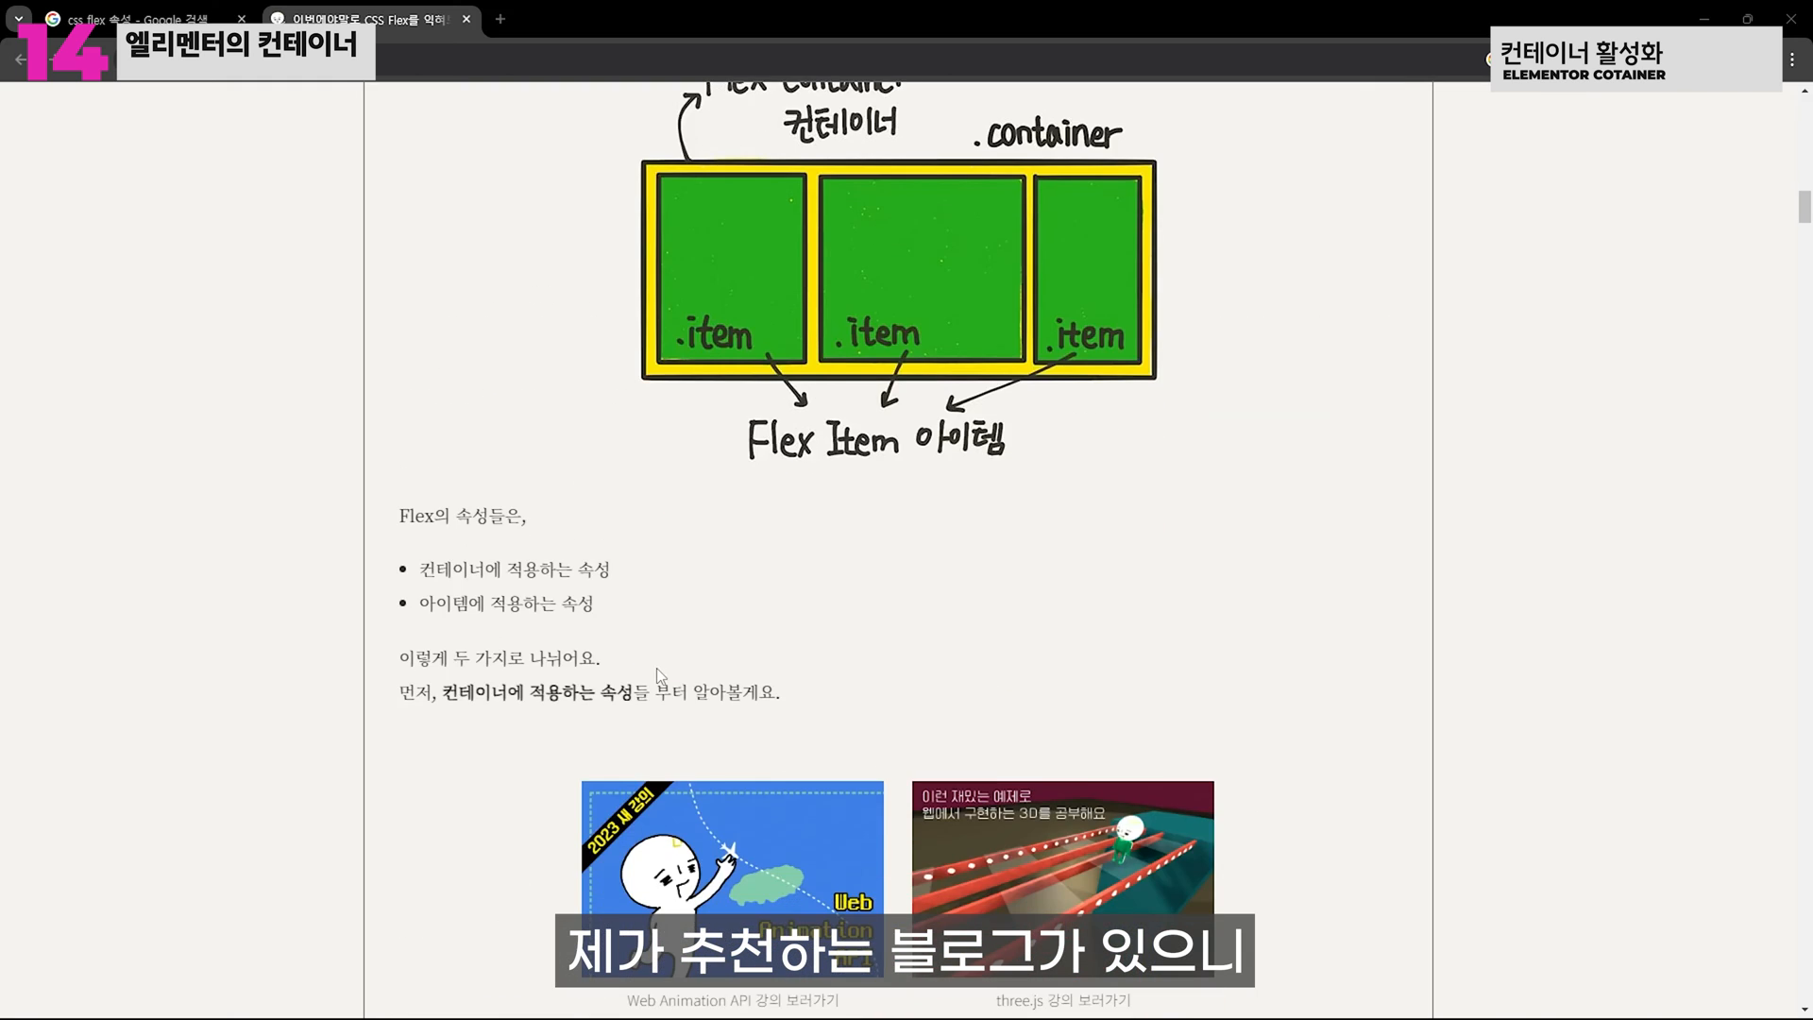
scroll(655, 666, down, 10)
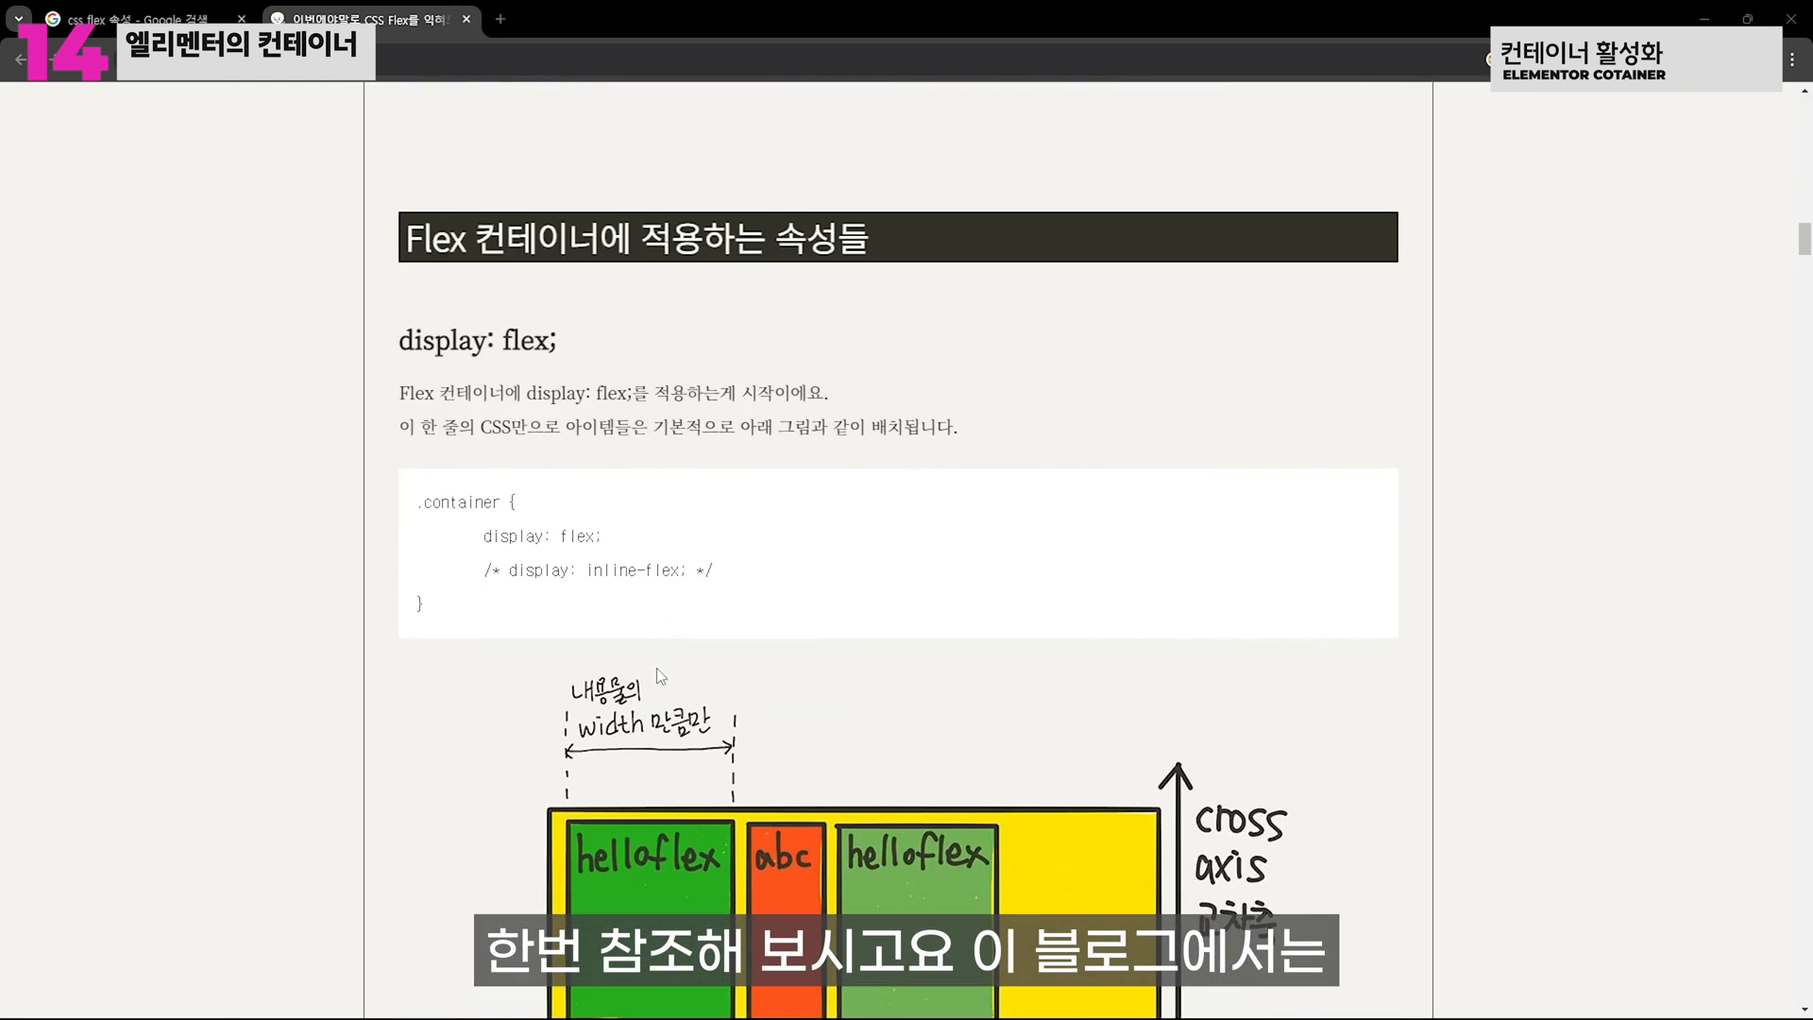
scroll(658, 673, down, 5)
scroll(659, 673, up, 1)
scroll(658, 673, down, 1)
Switch the article's display demo between flex and block to compare the two layouts
click(494, 865)
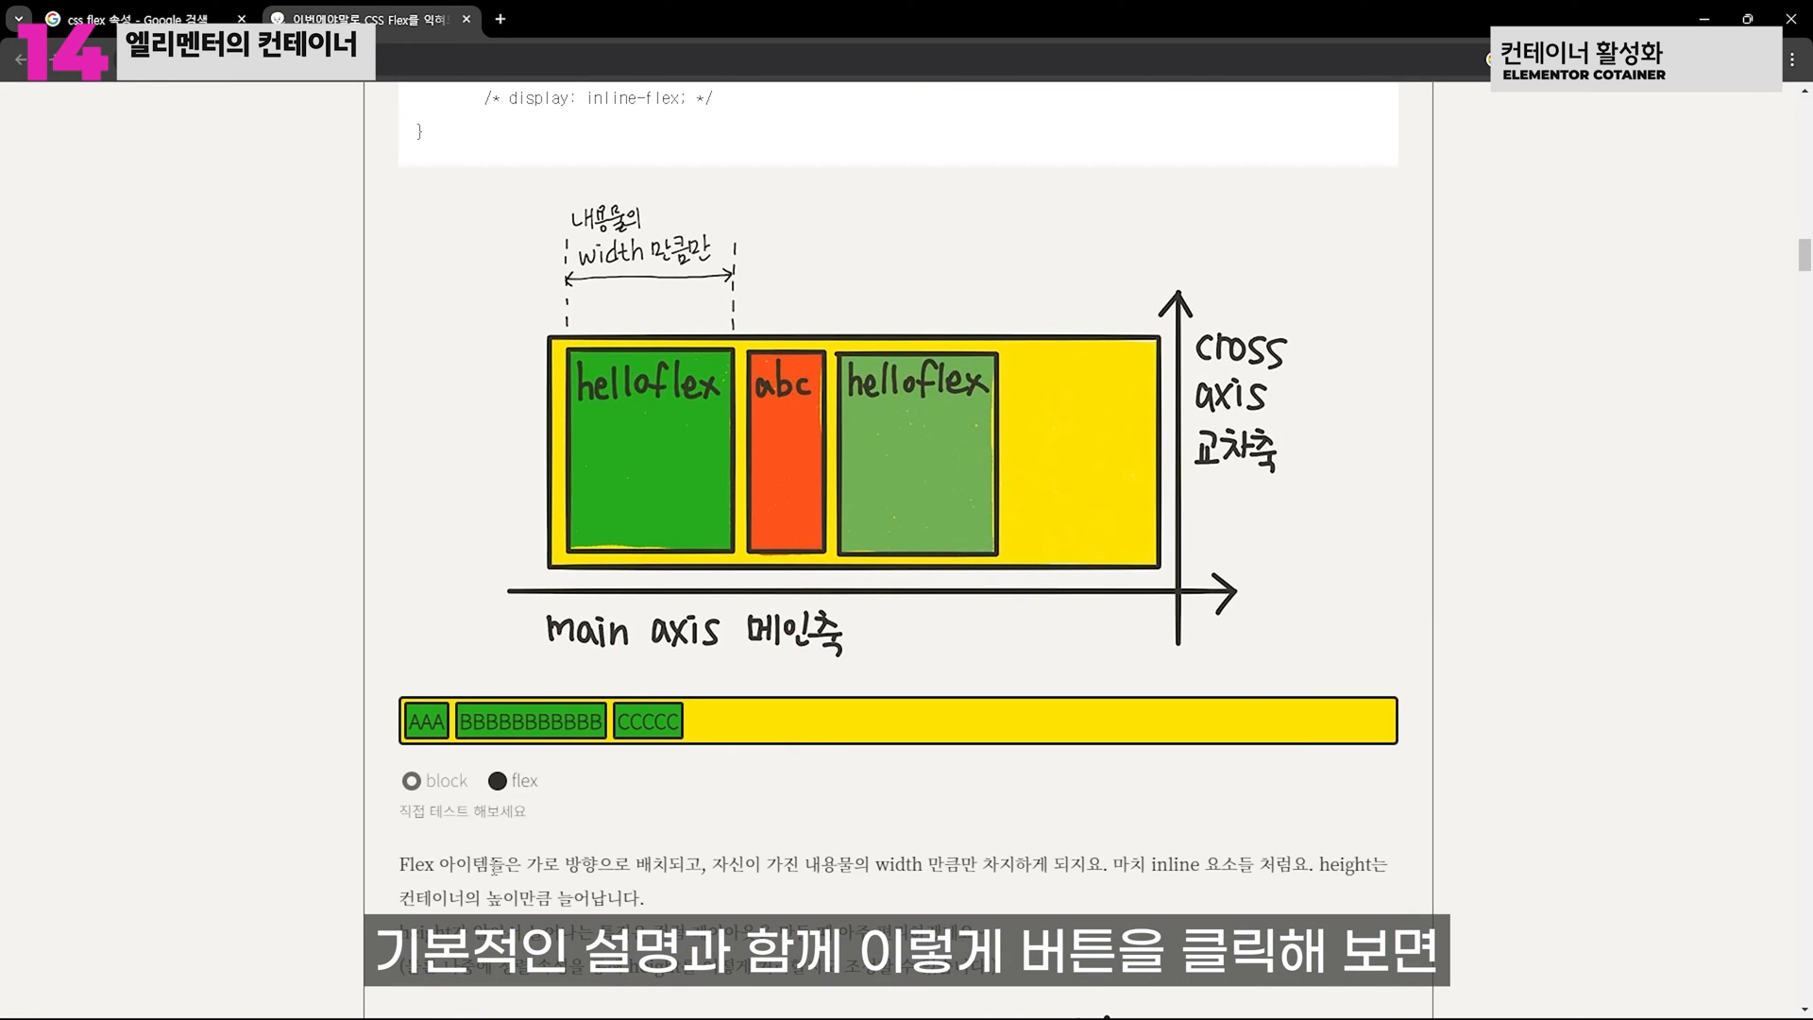
click(412, 782)
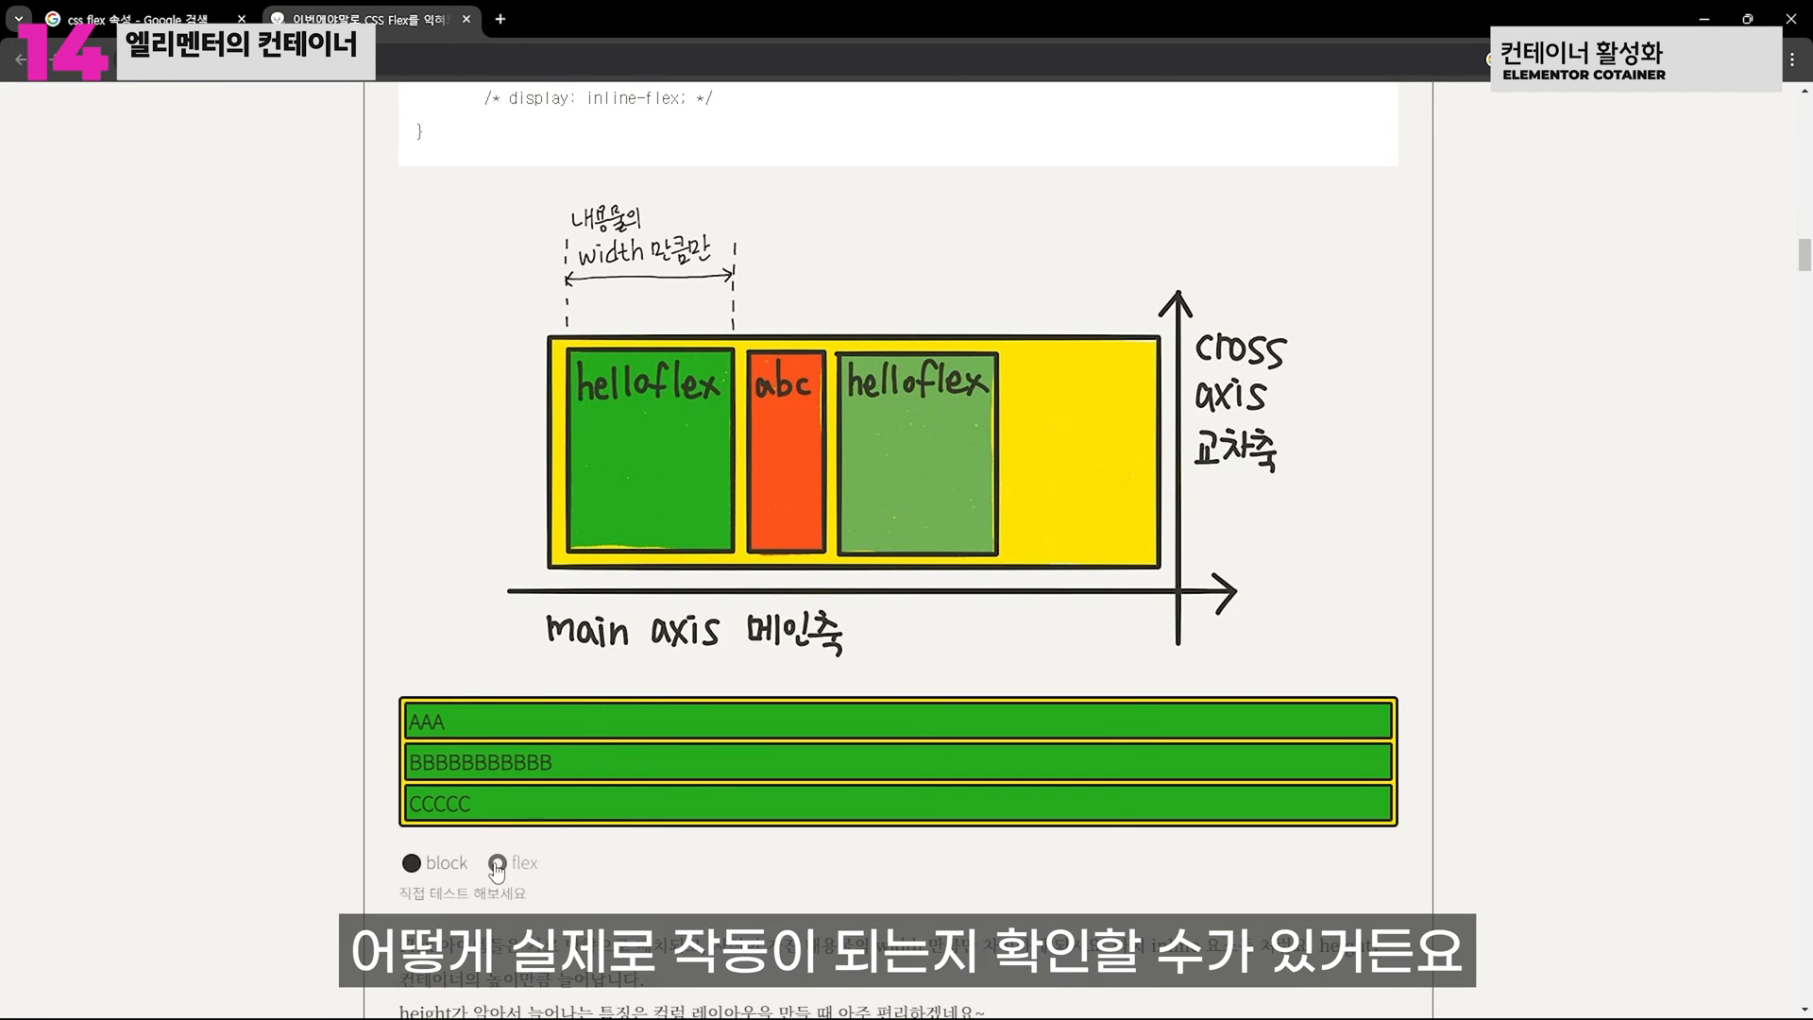
click(497, 863)
click(412, 781)
Try flex-end, center, space-between and space-around in the article's justify-content demo
scroll(681, 823, down, 6)
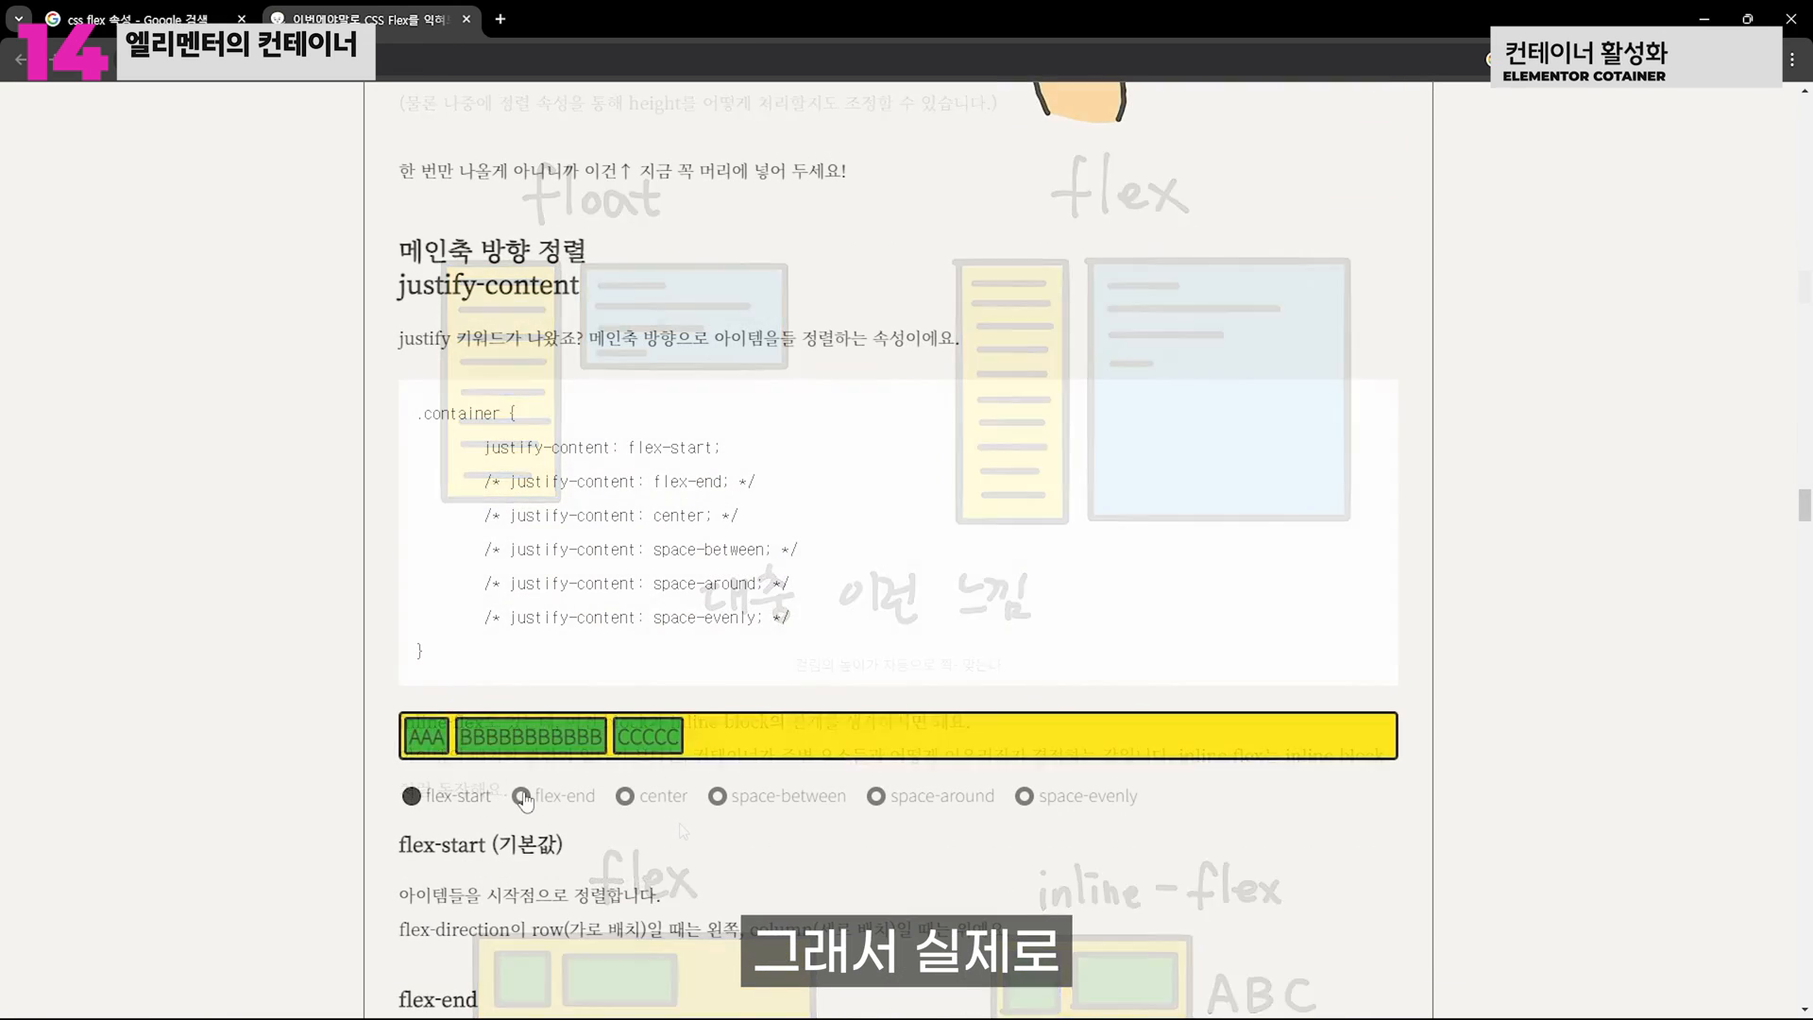
click(520, 796)
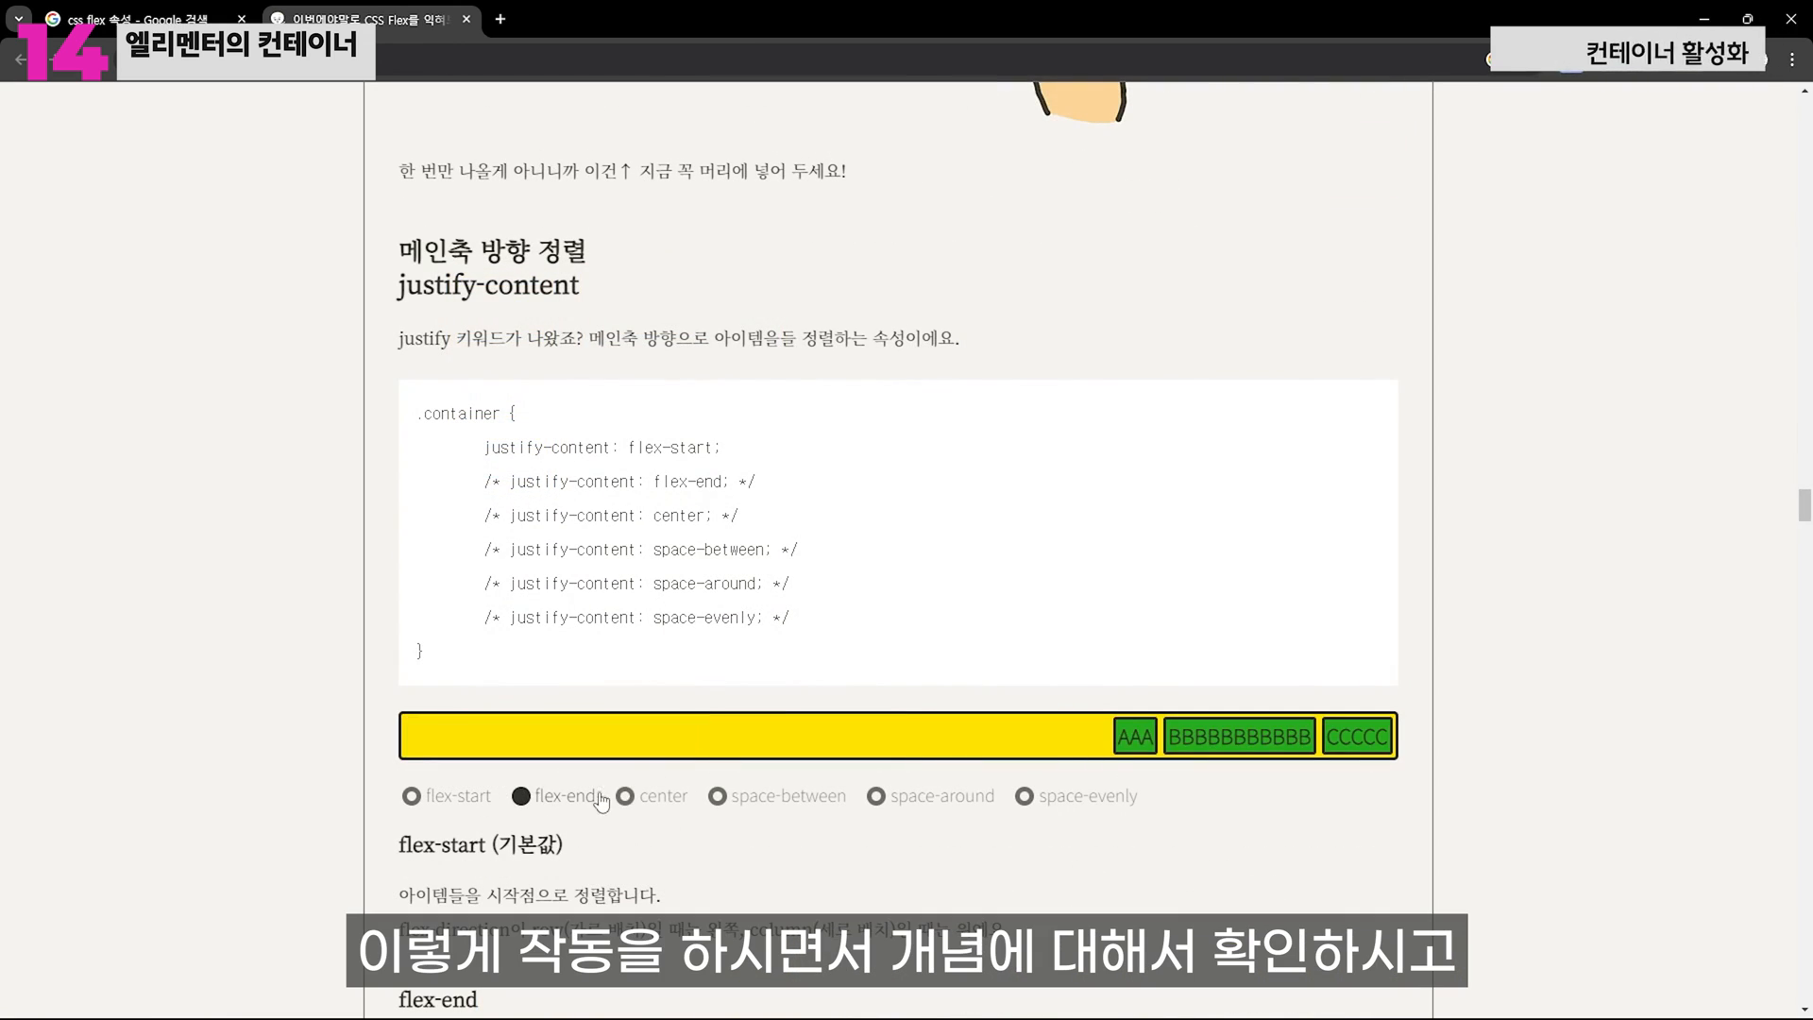
click(625, 796)
click(725, 798)
click(879, 798)
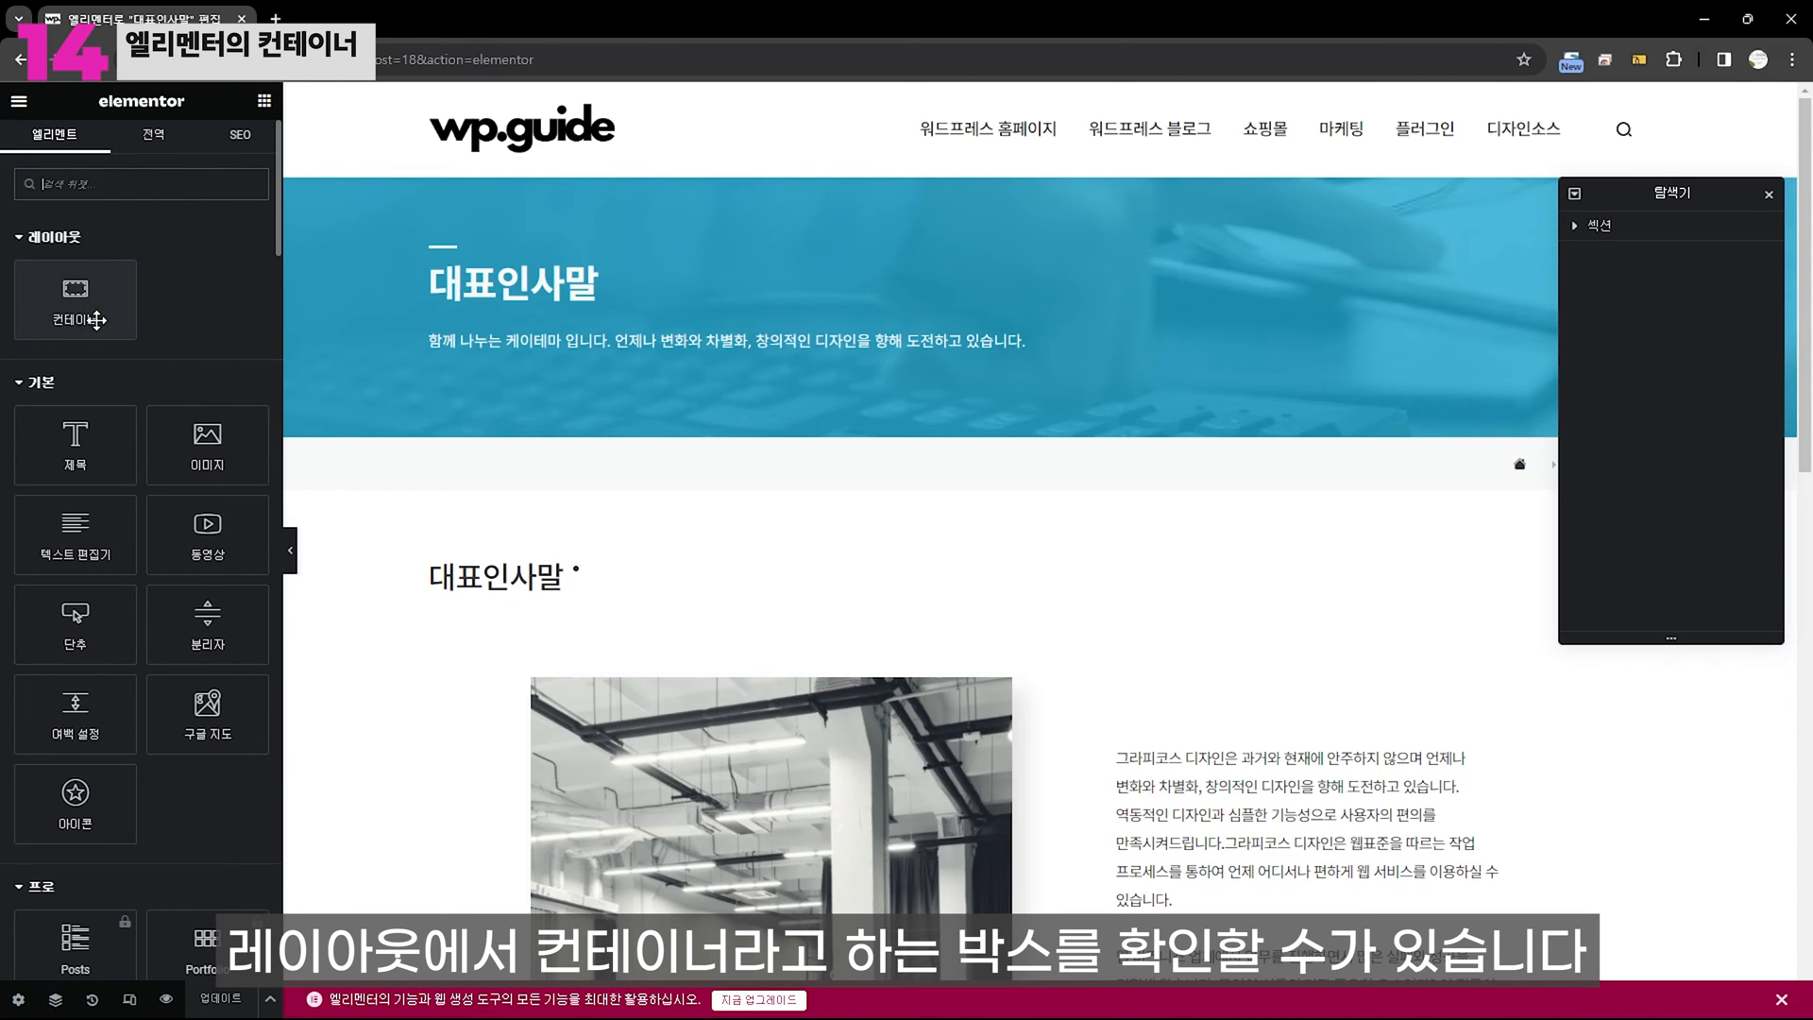
Convert the existing section on the 대표인사말 page to a container and select the converted copy
click(454, 192)
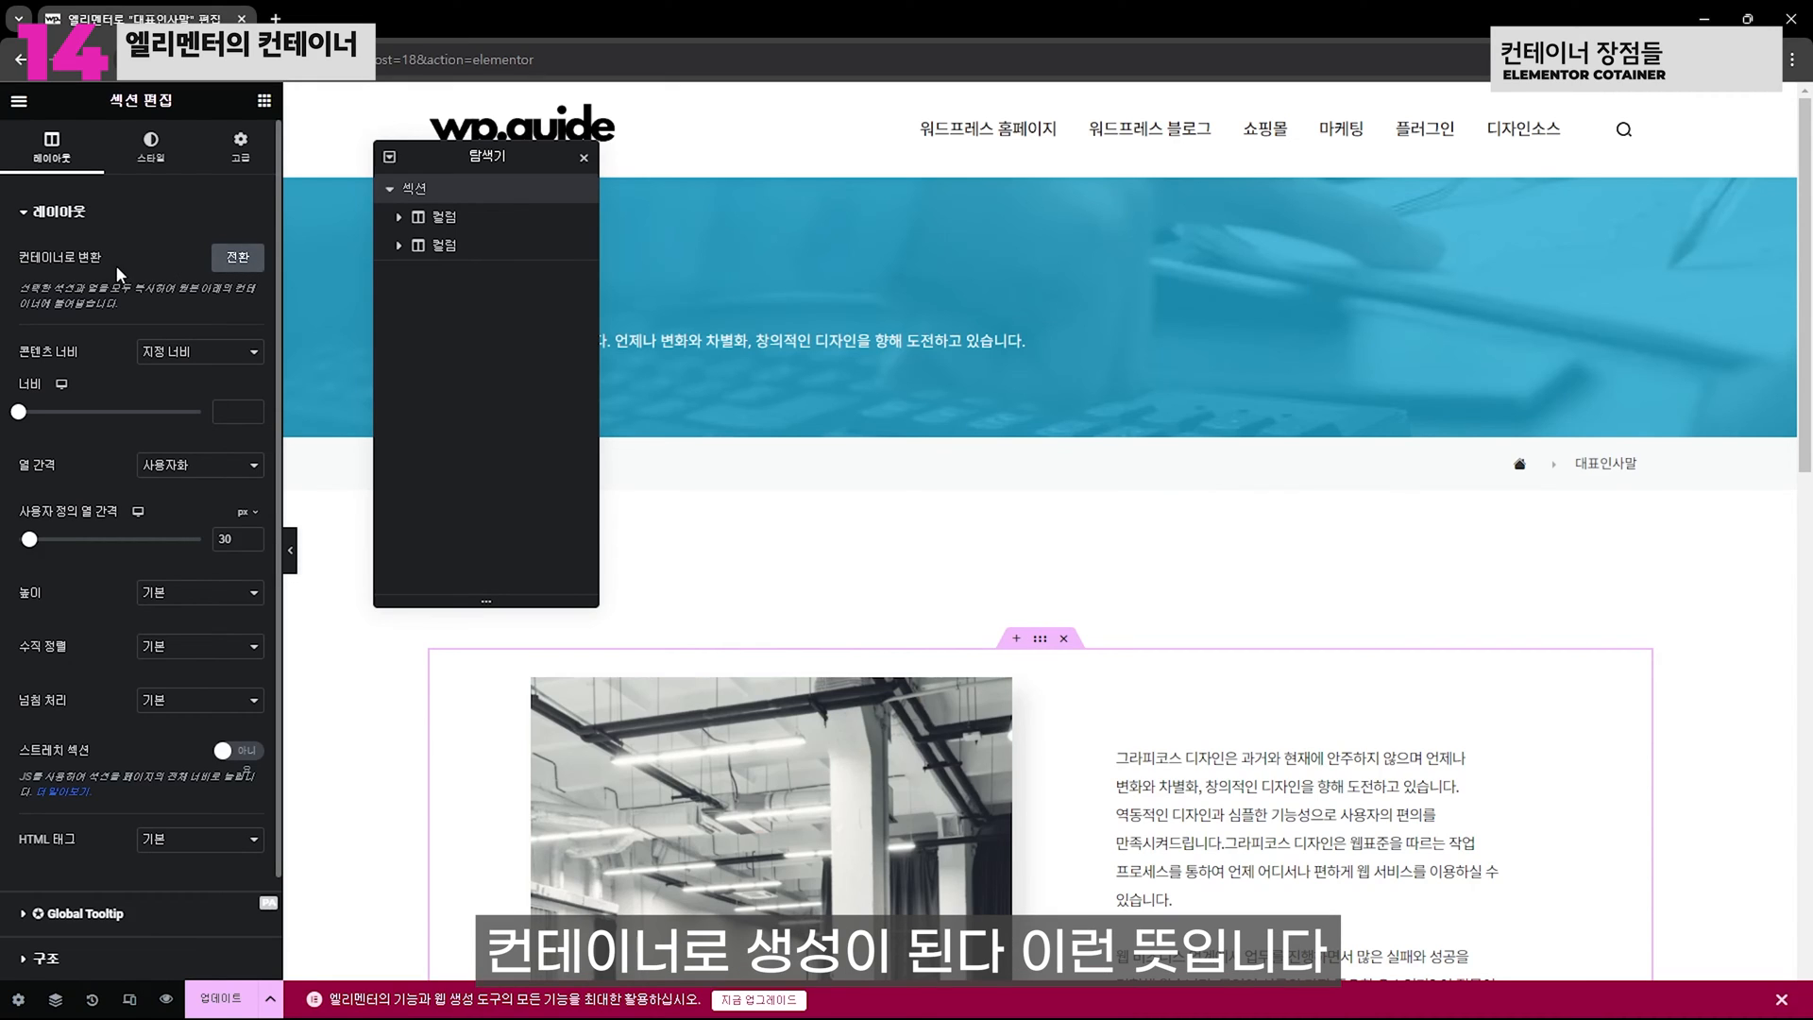
click(237, 259)
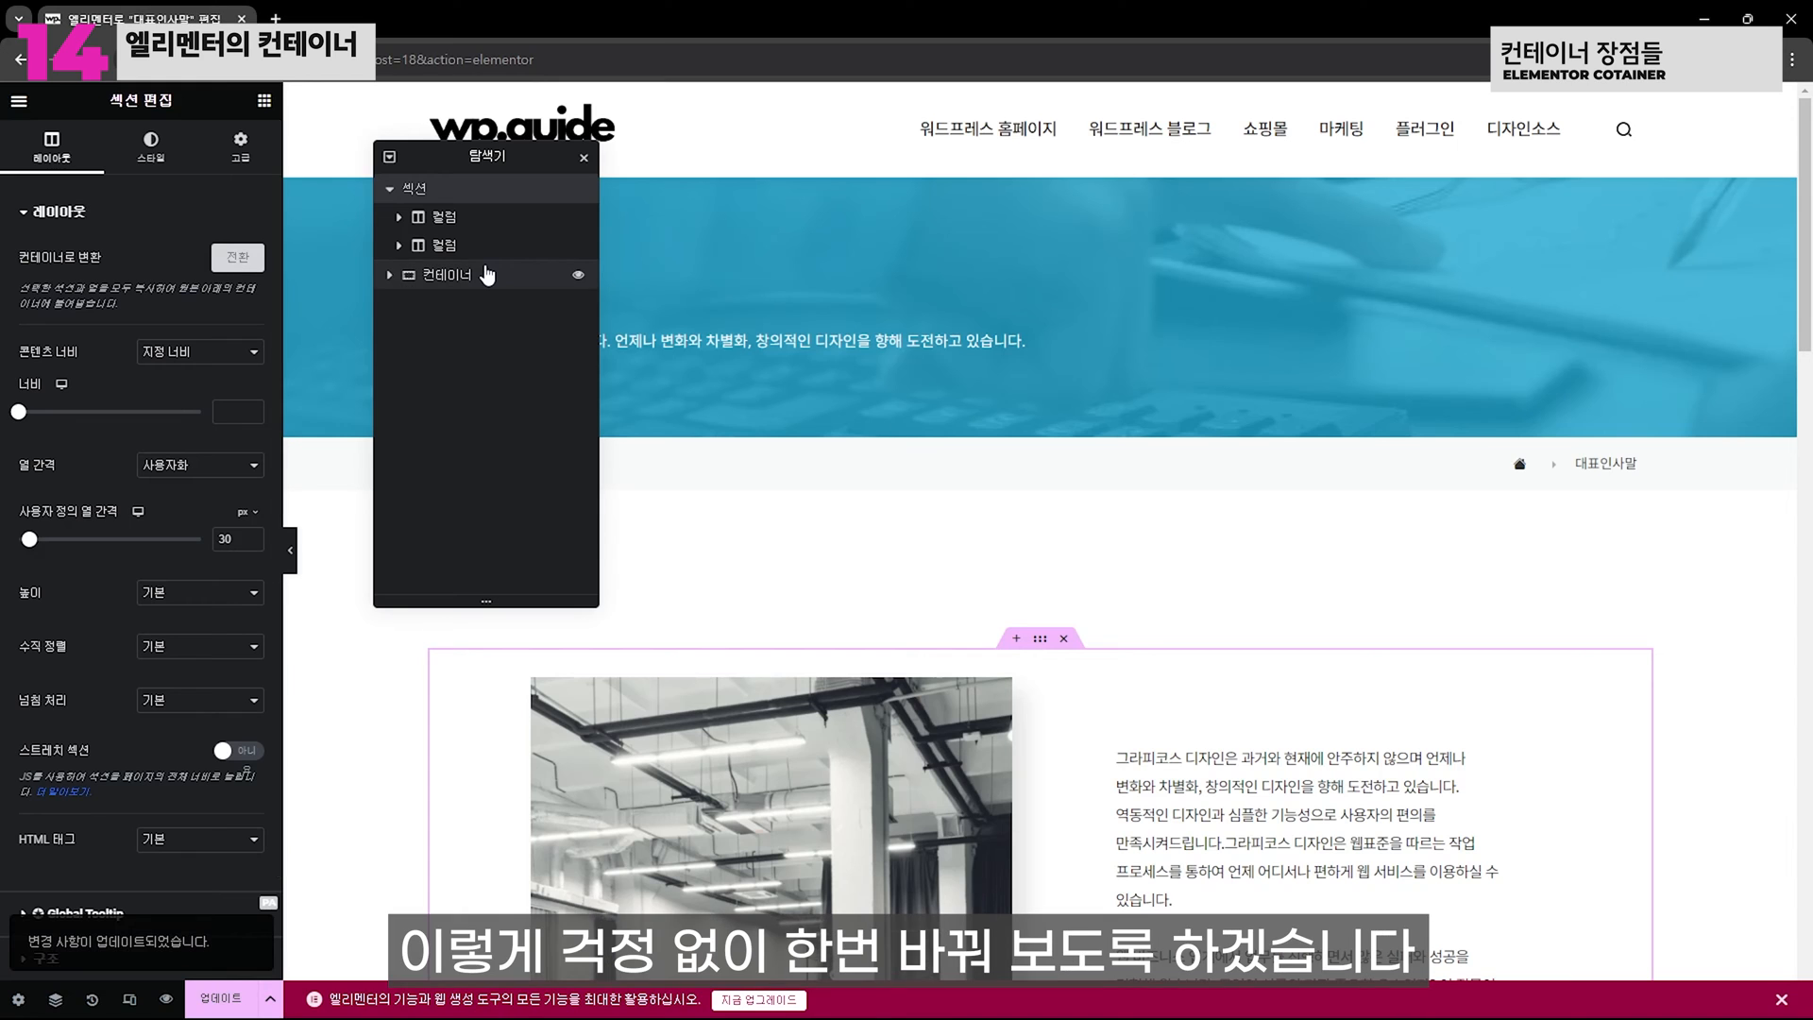
click(472, 275)
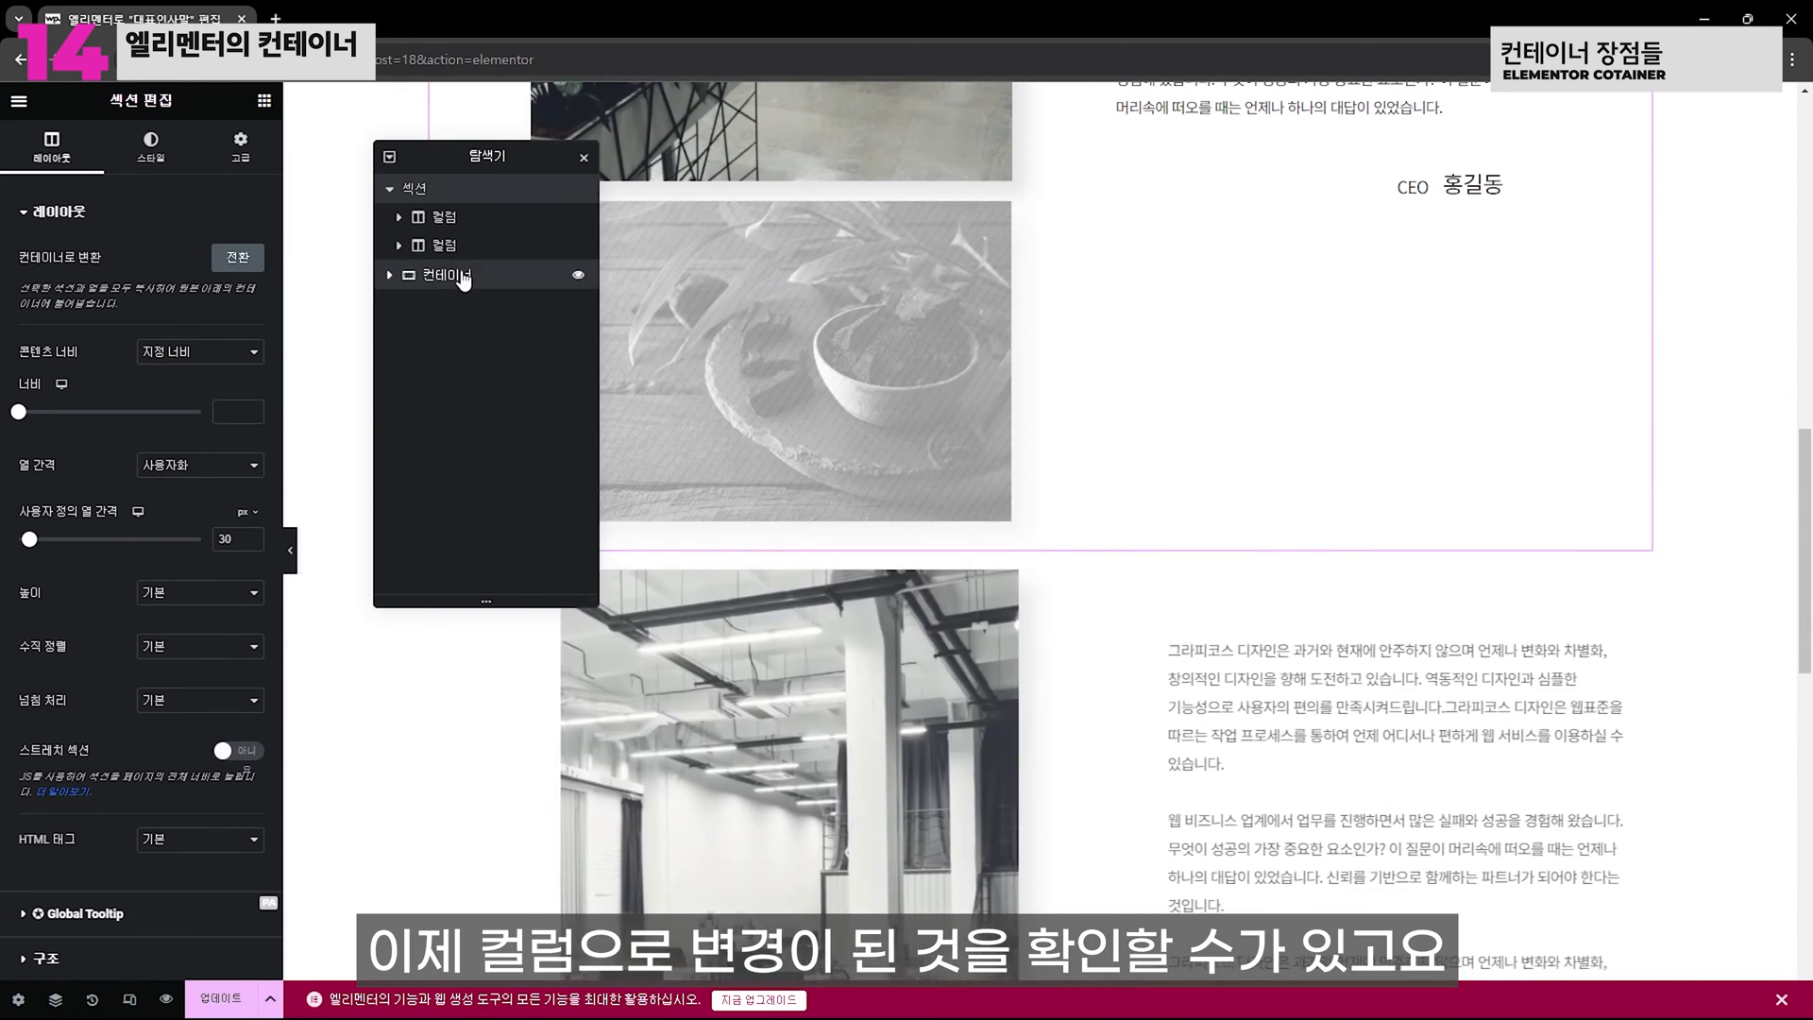
Expand the converted container and compare its nested elements with the original section's columns
click(390, 276)
click(454, 246)
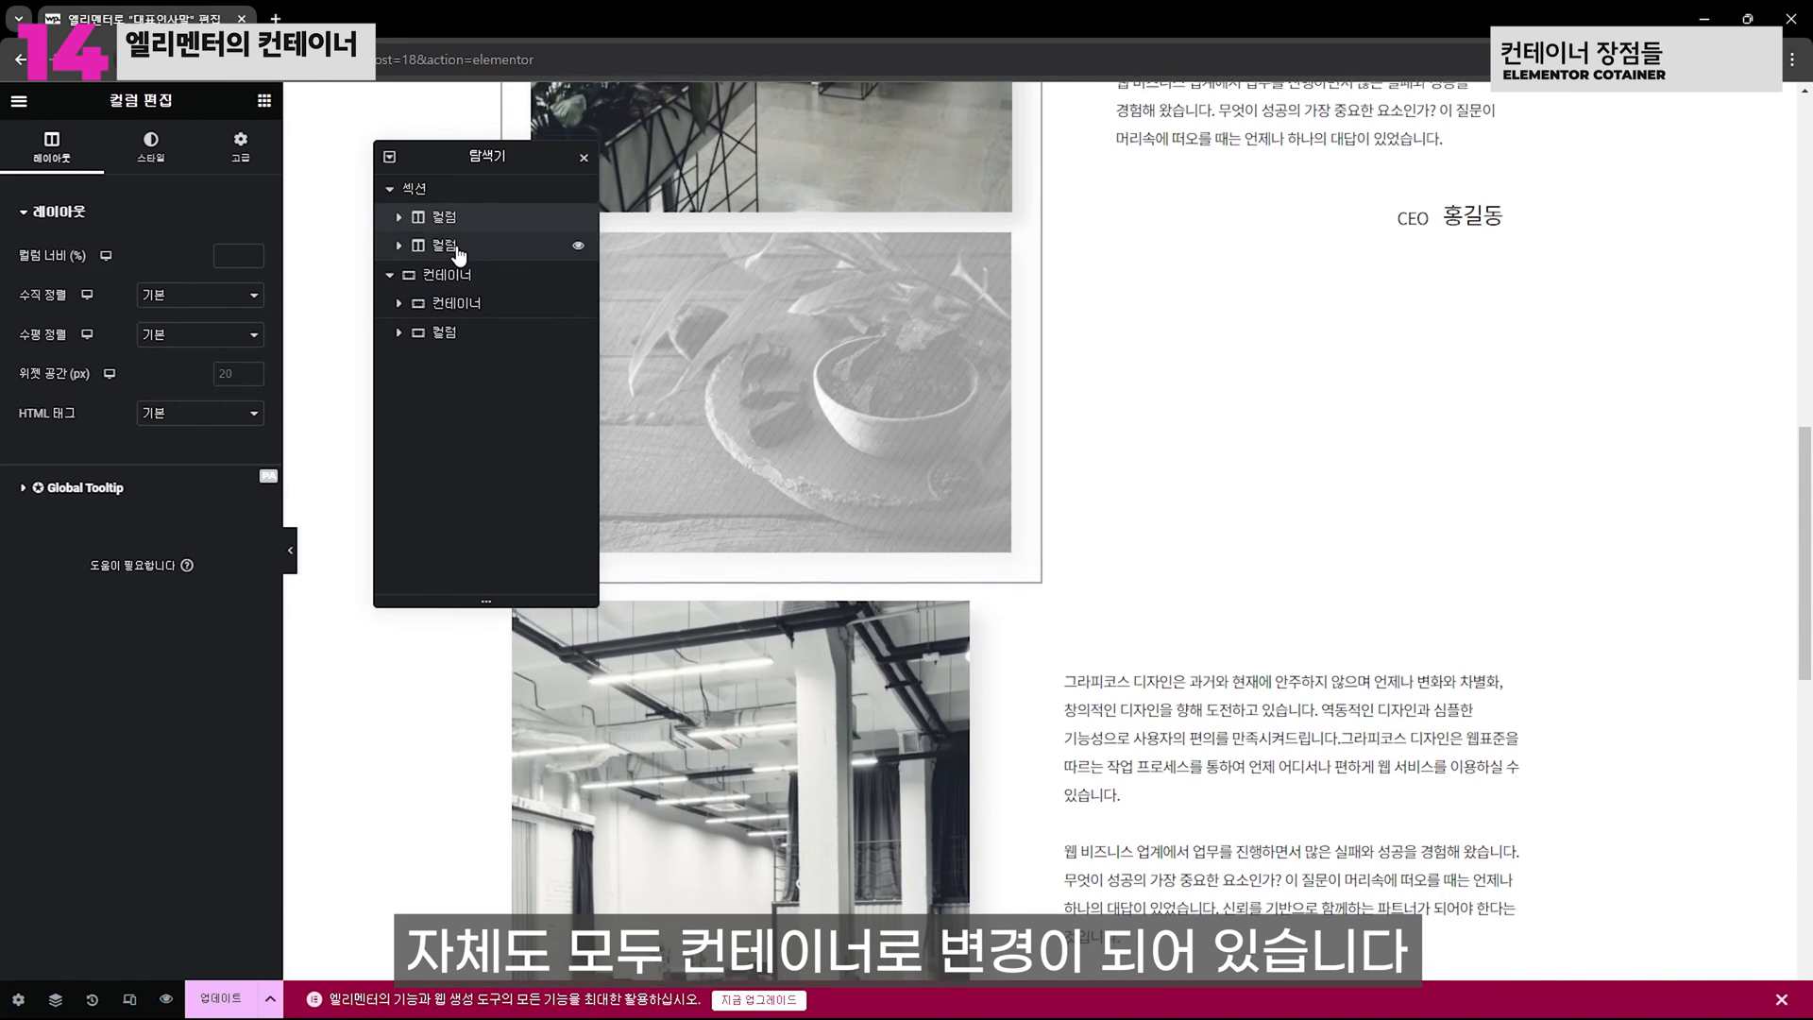
click(468, 300)
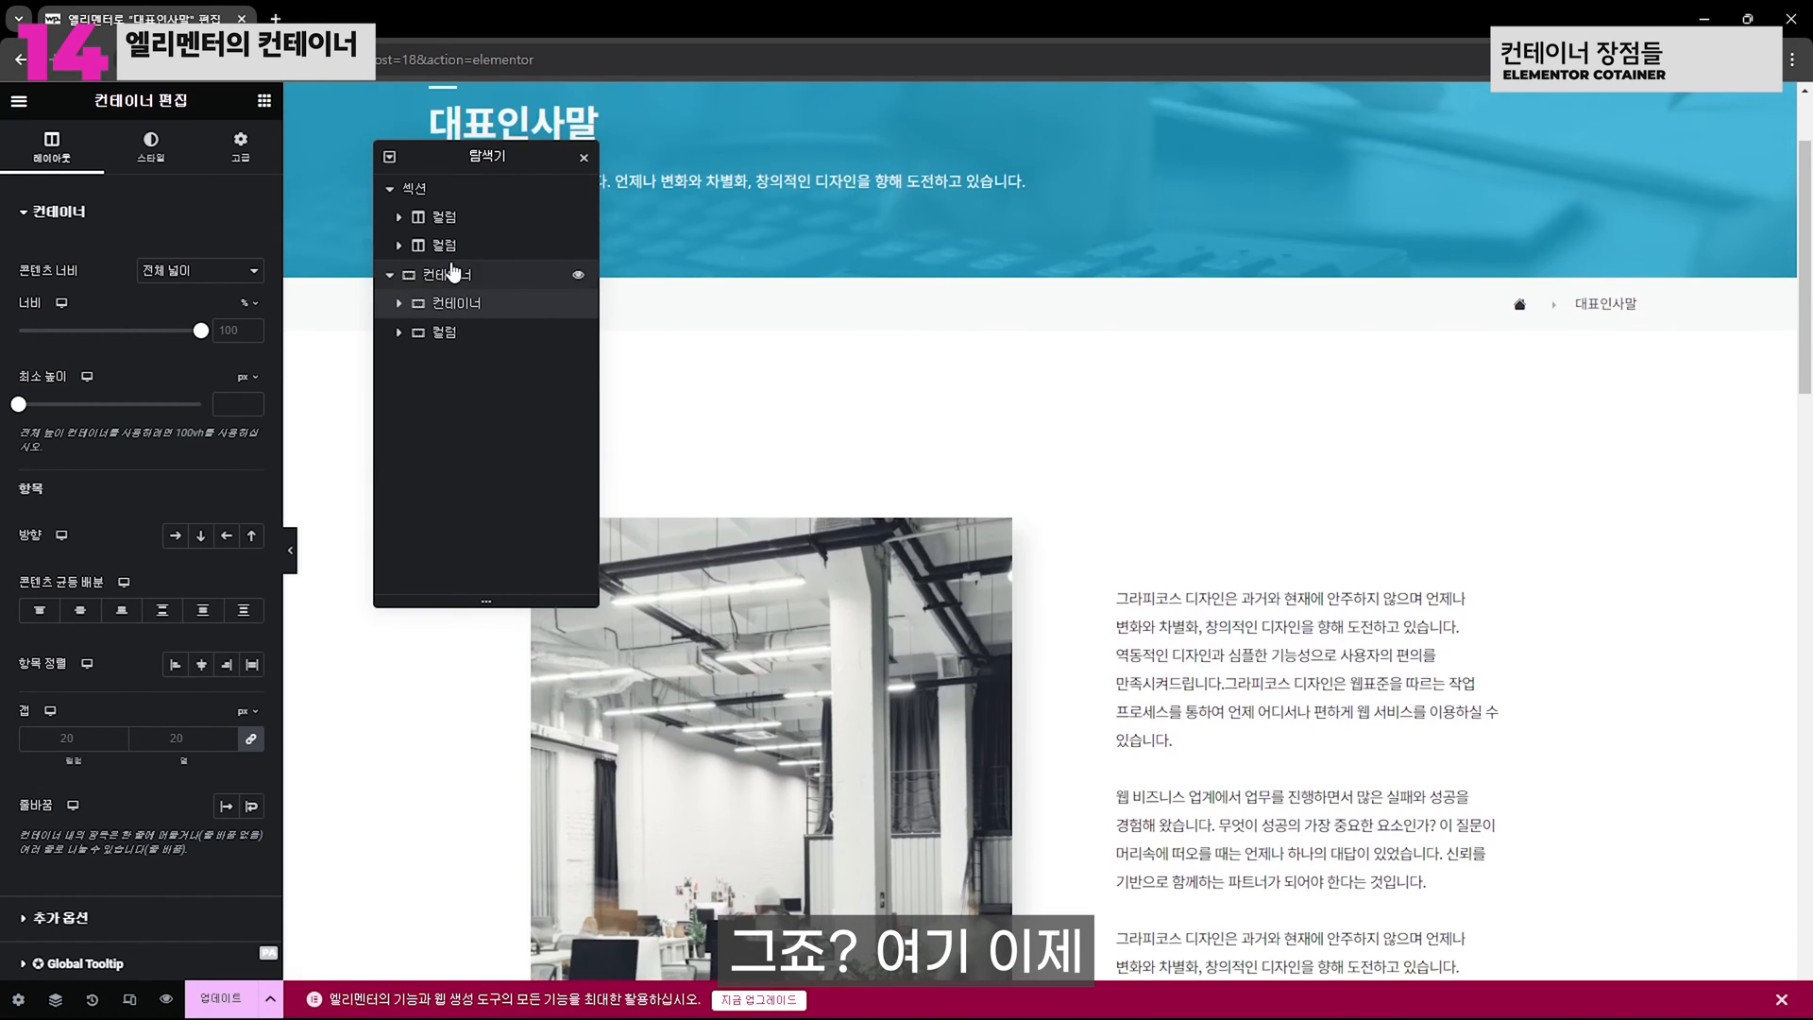
click(462, 335)
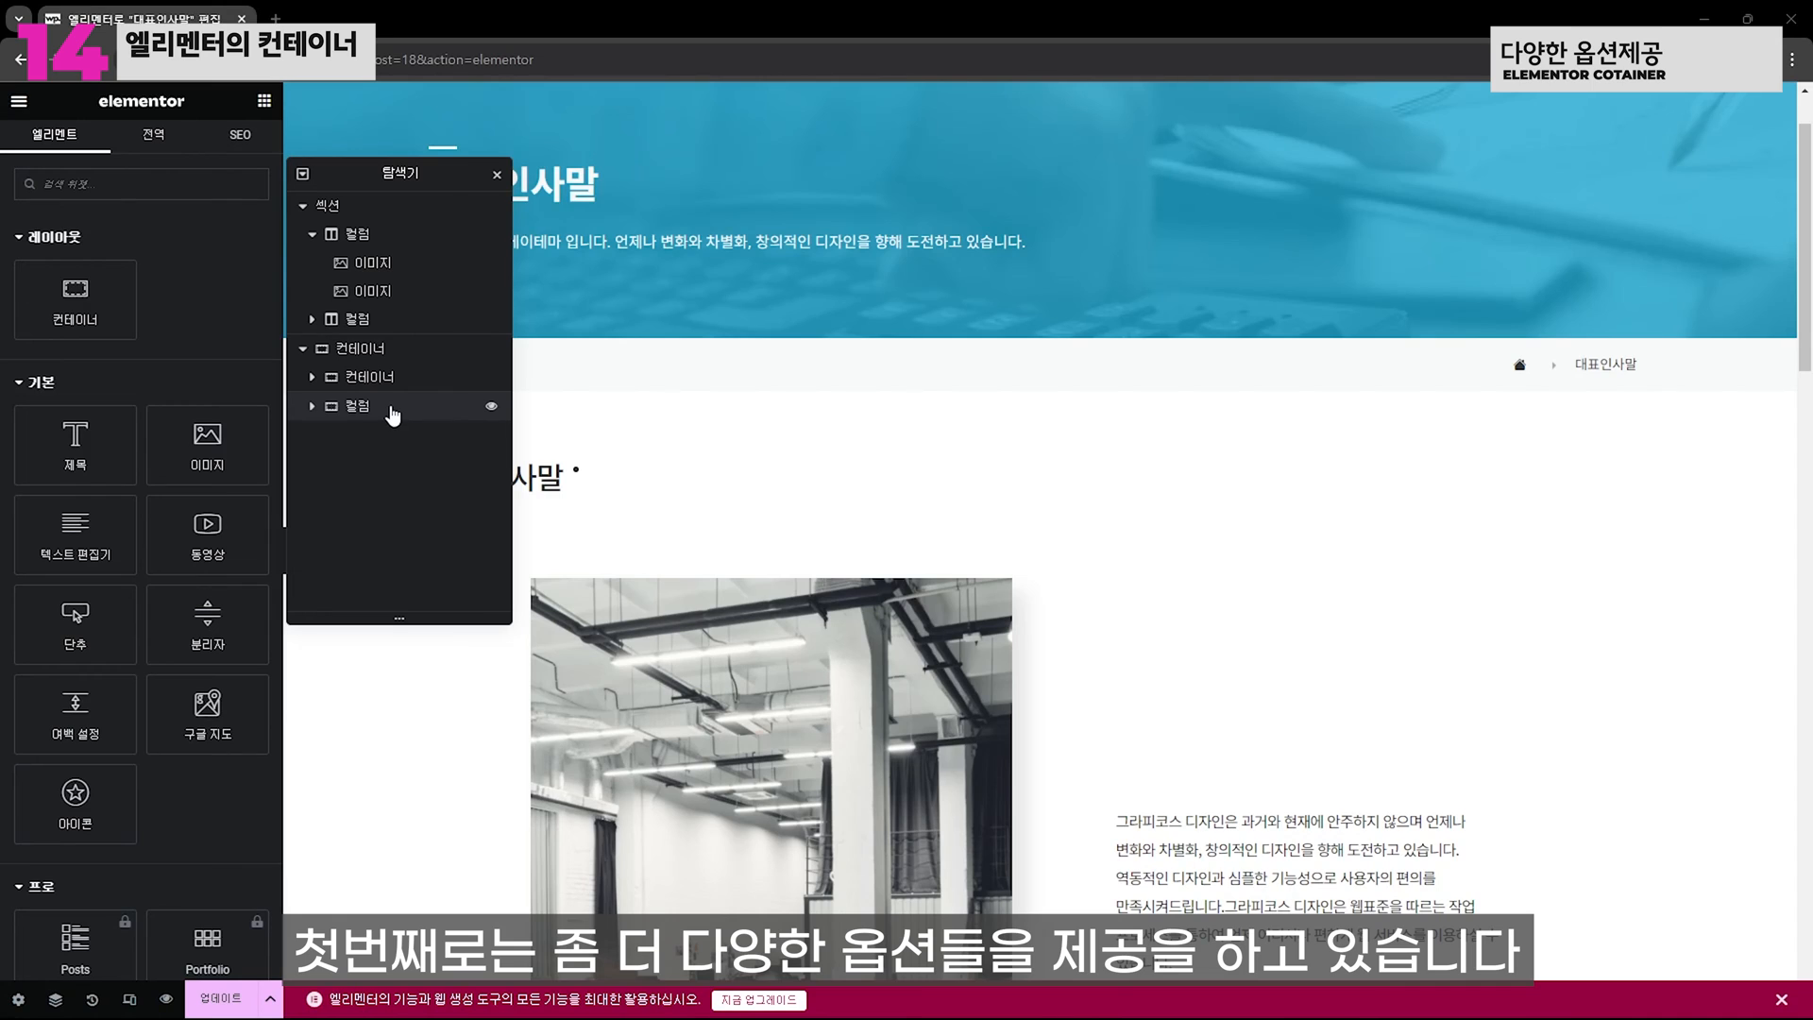
Compare the original section's layout options with the converted container's, including its 항목 정렬 choices
click(372, 217)
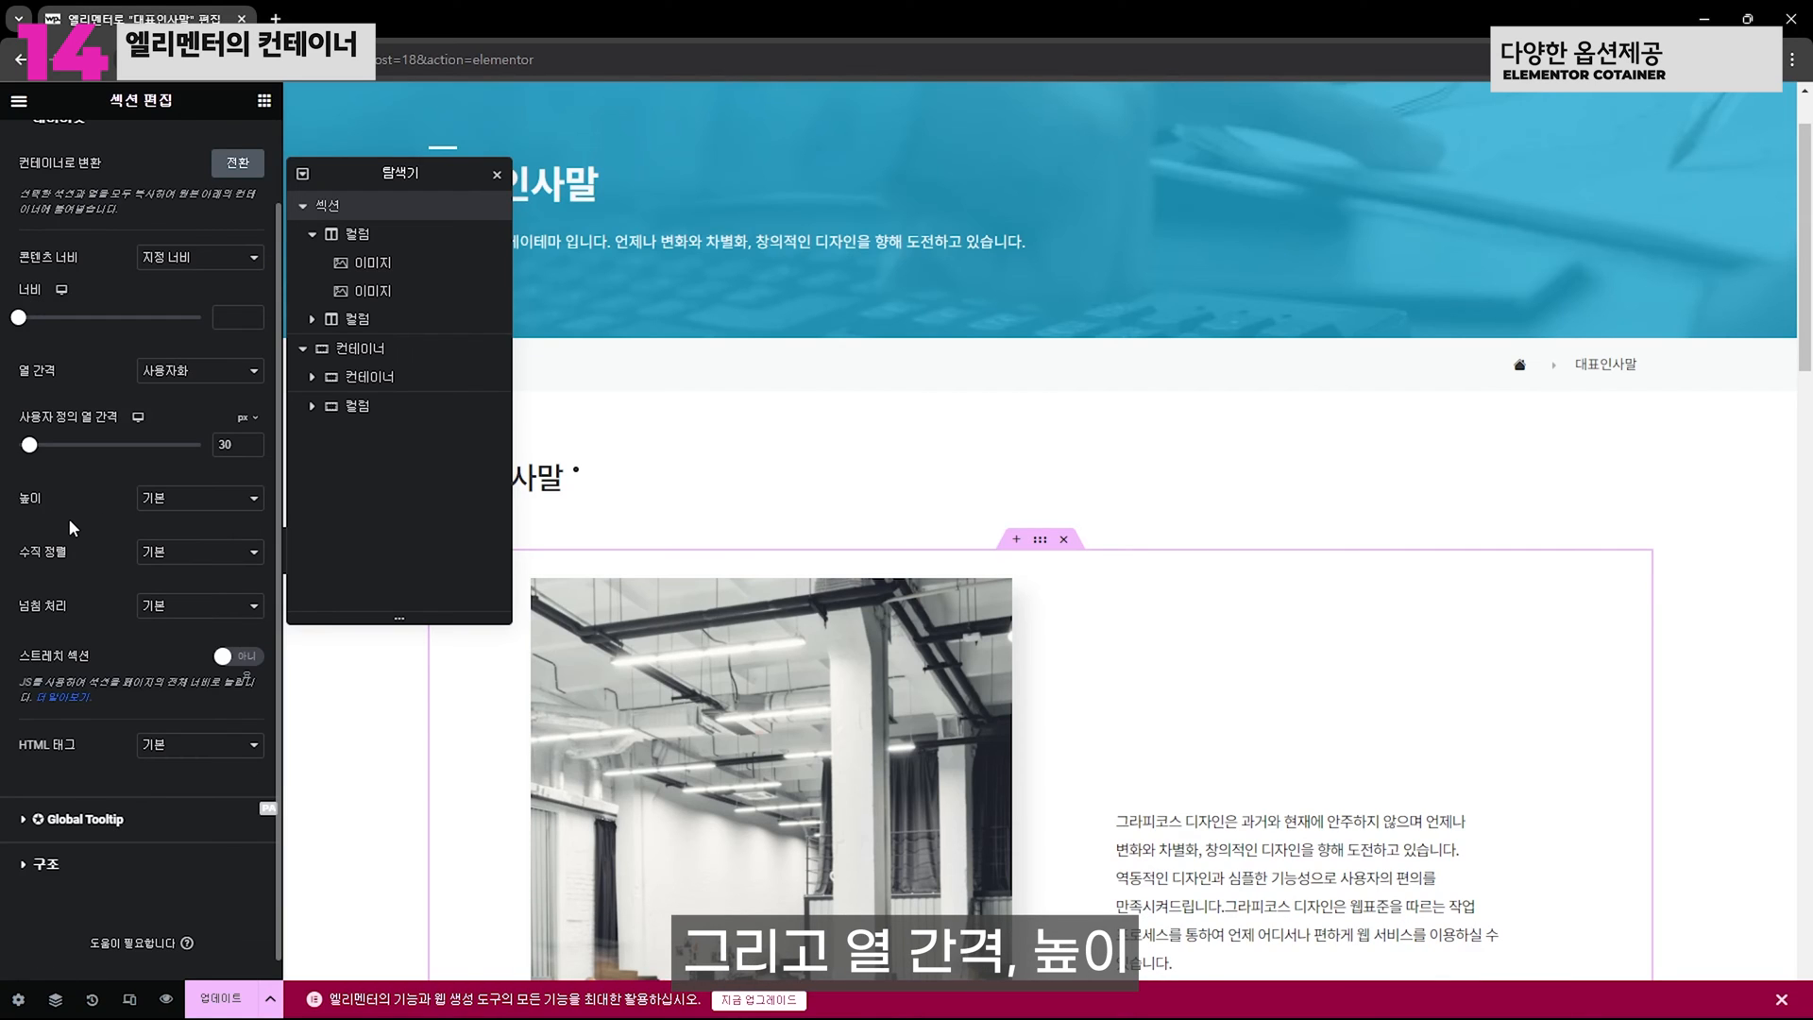
scroll(68, 517, down, 1)
scroll(68, 519, down, 1)
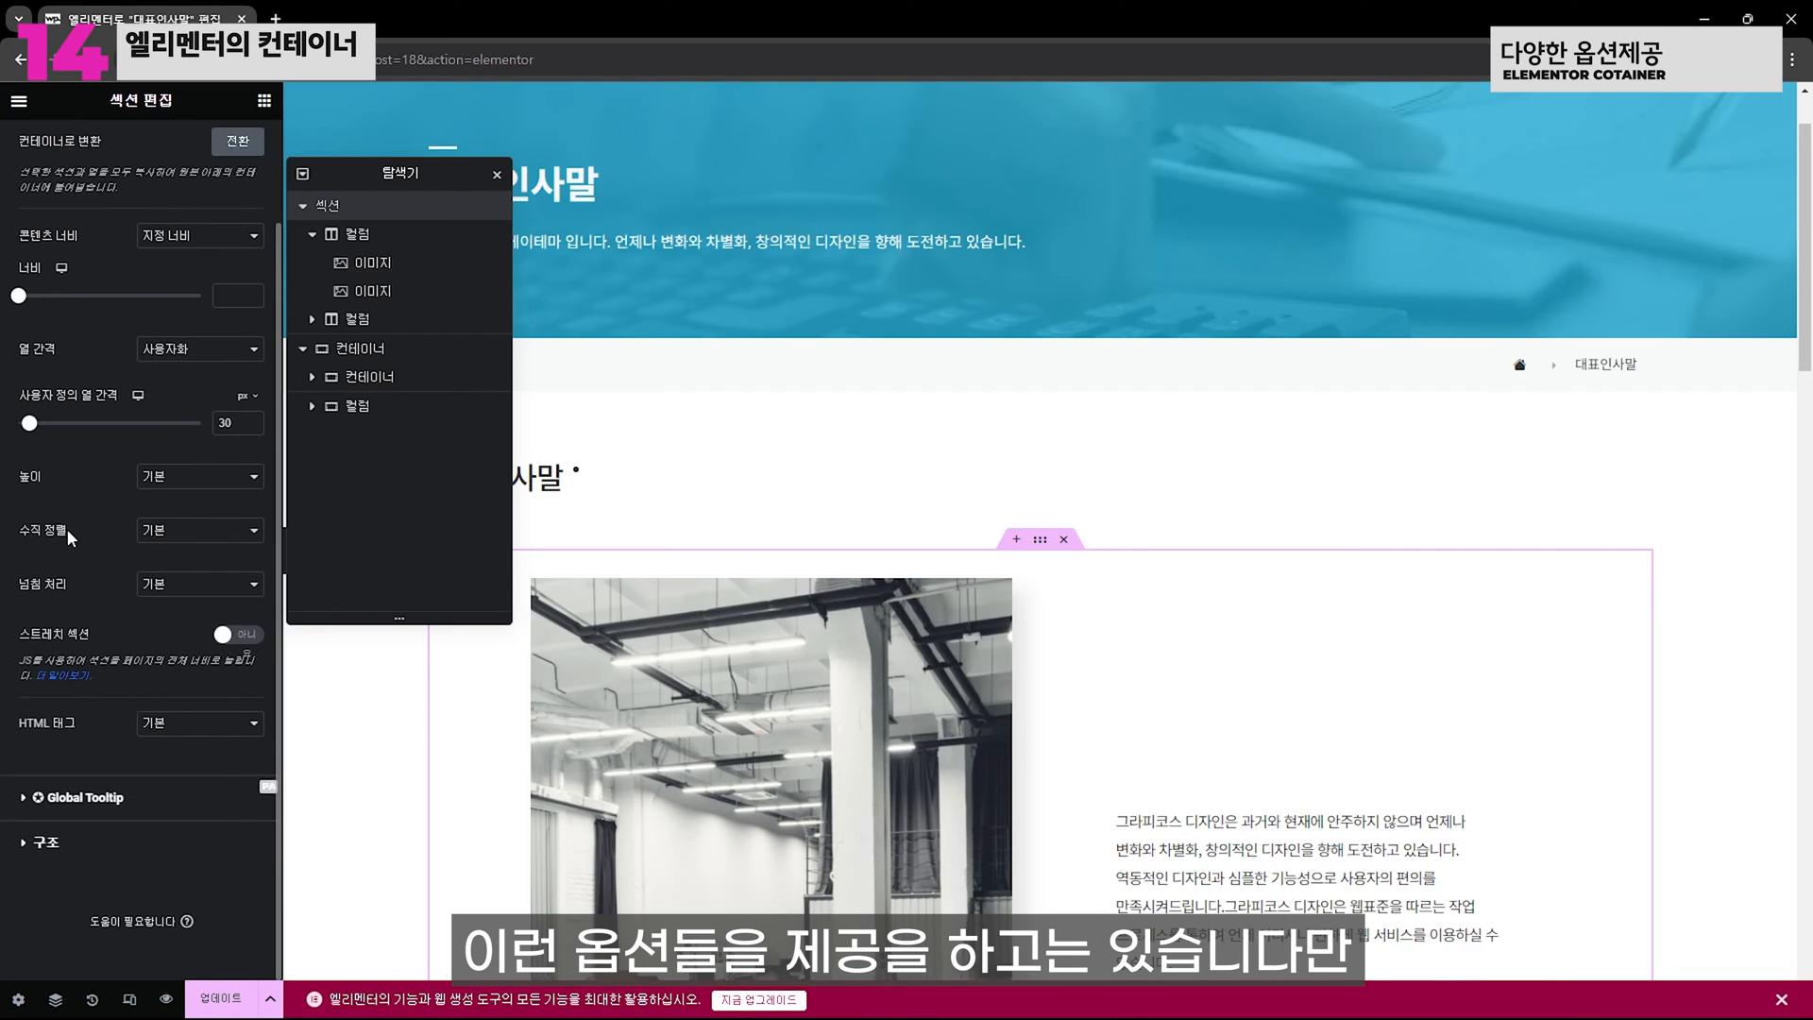
click(436, 349)
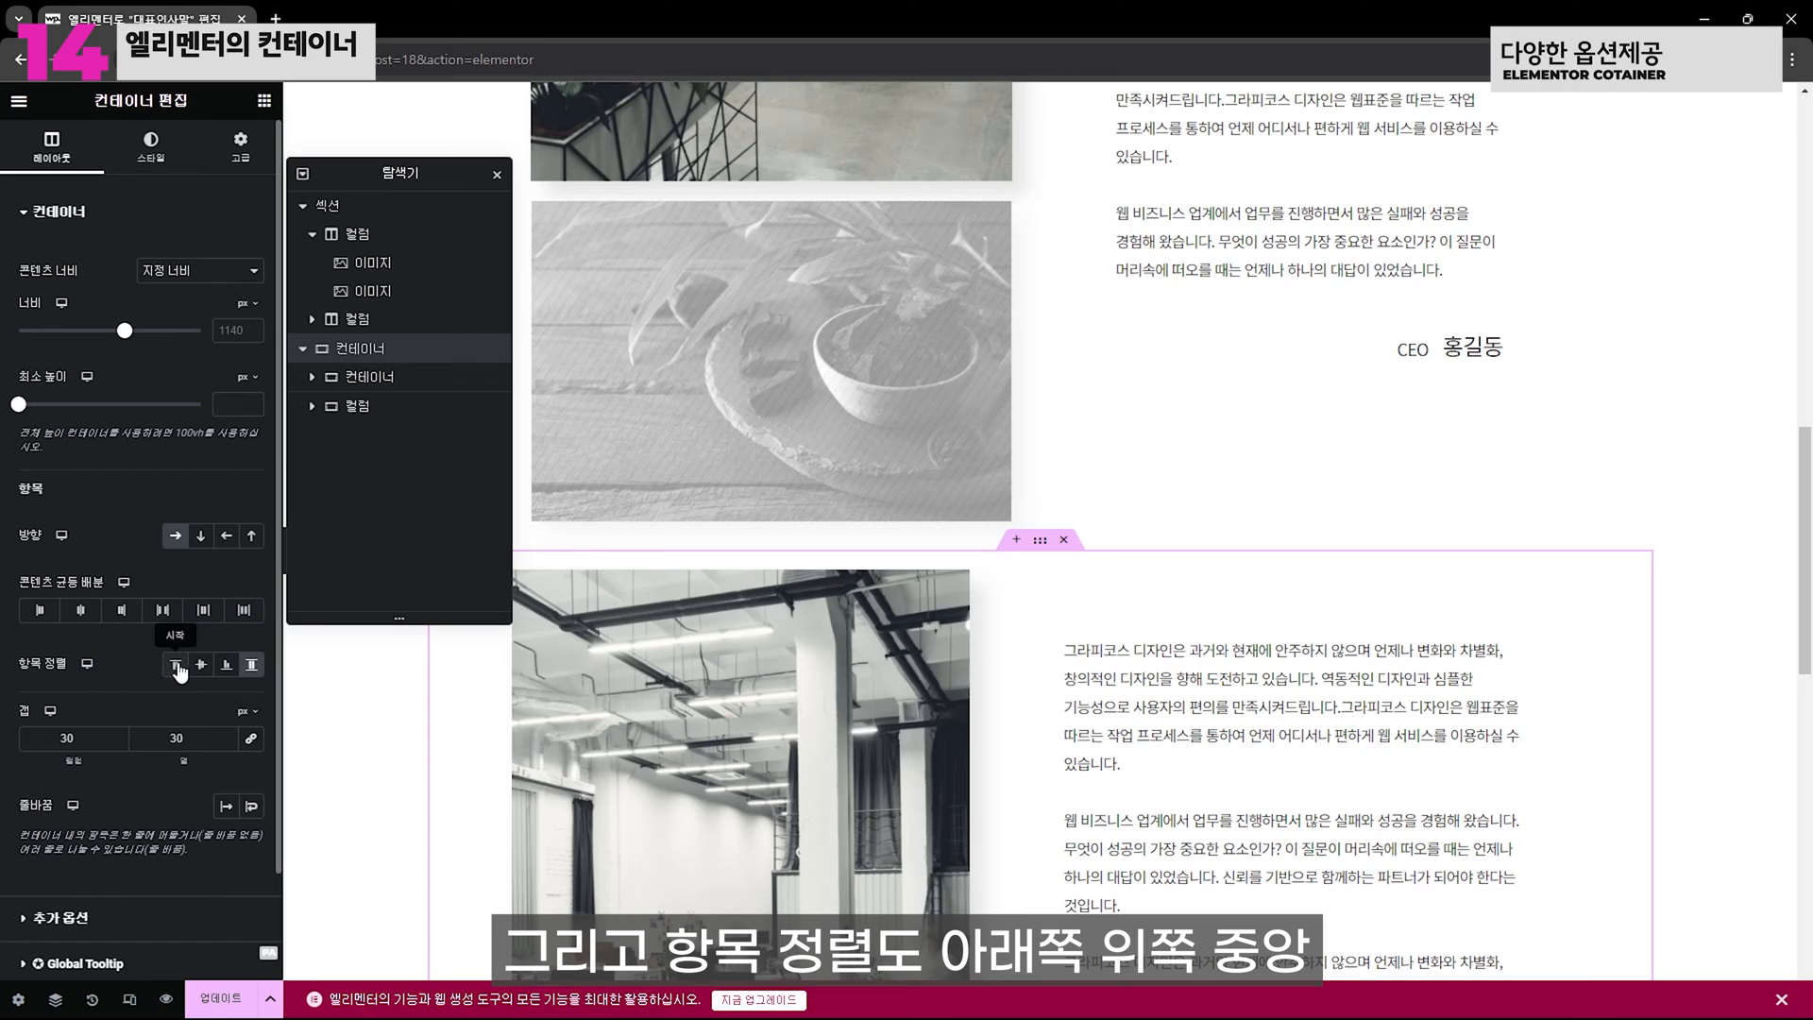
click(253, 667)
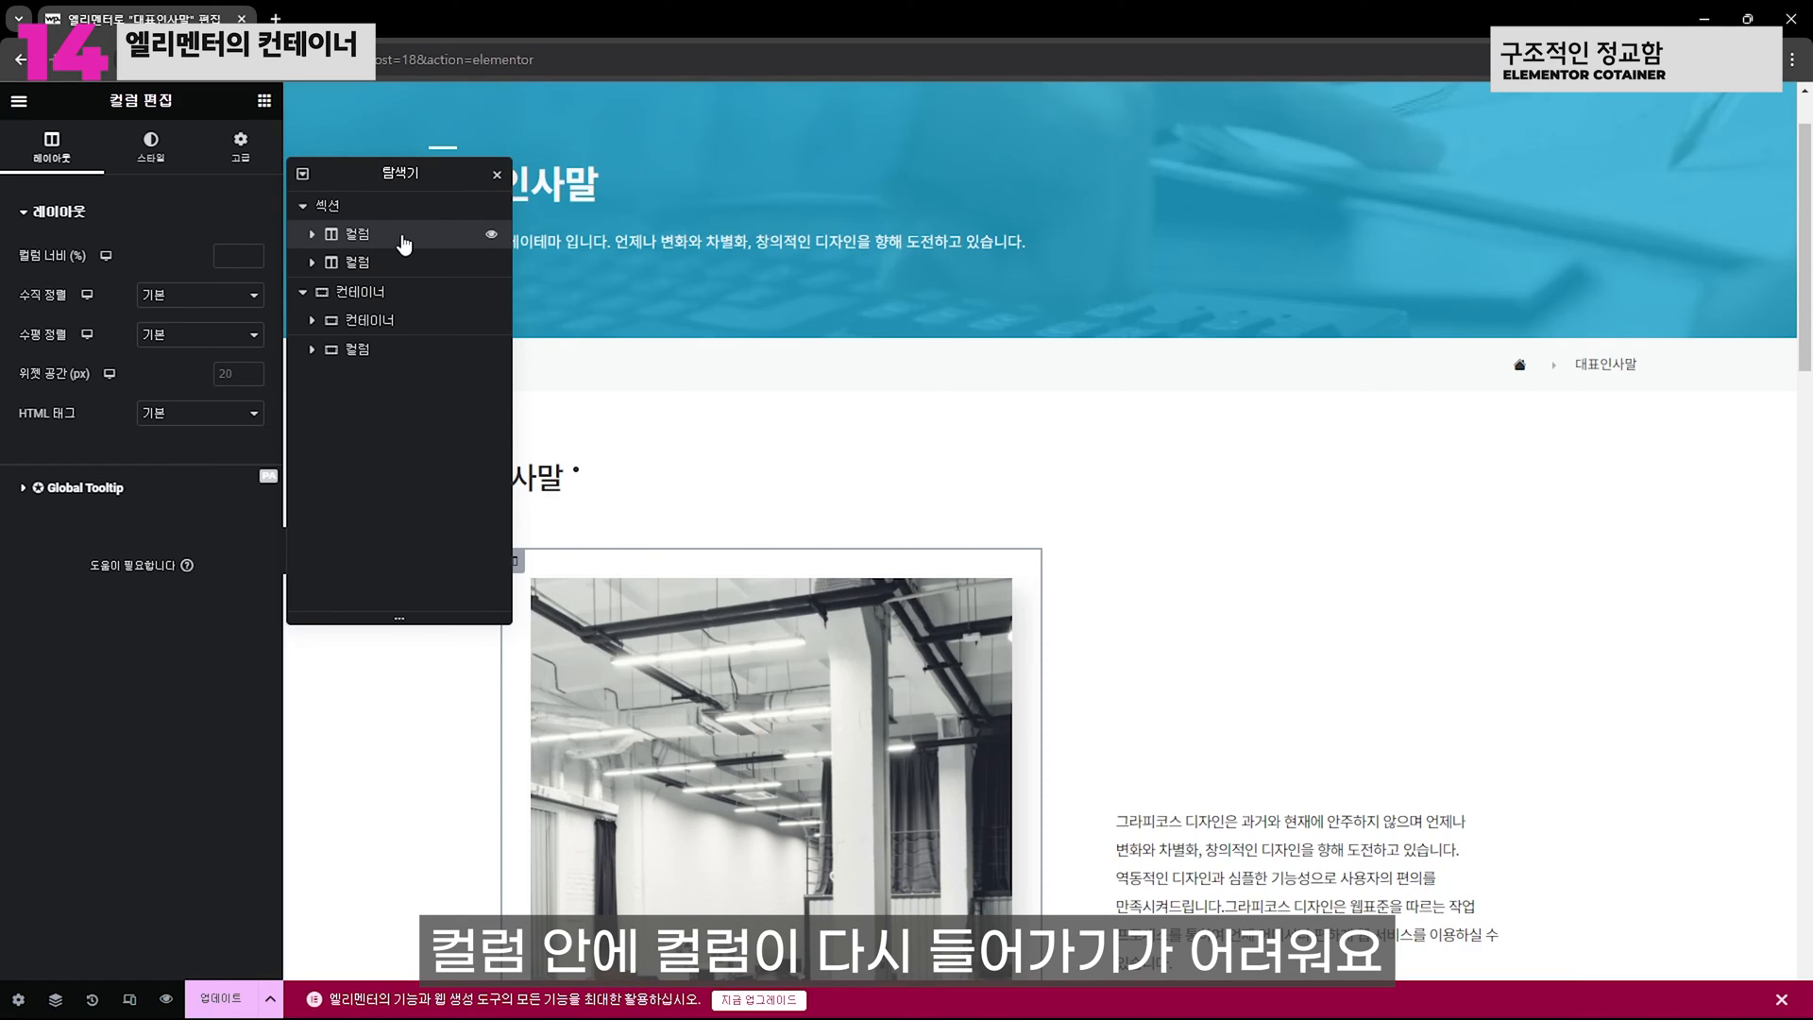
Add a new column after the original section's first column and check its placement on the page
right_click(401, 243)
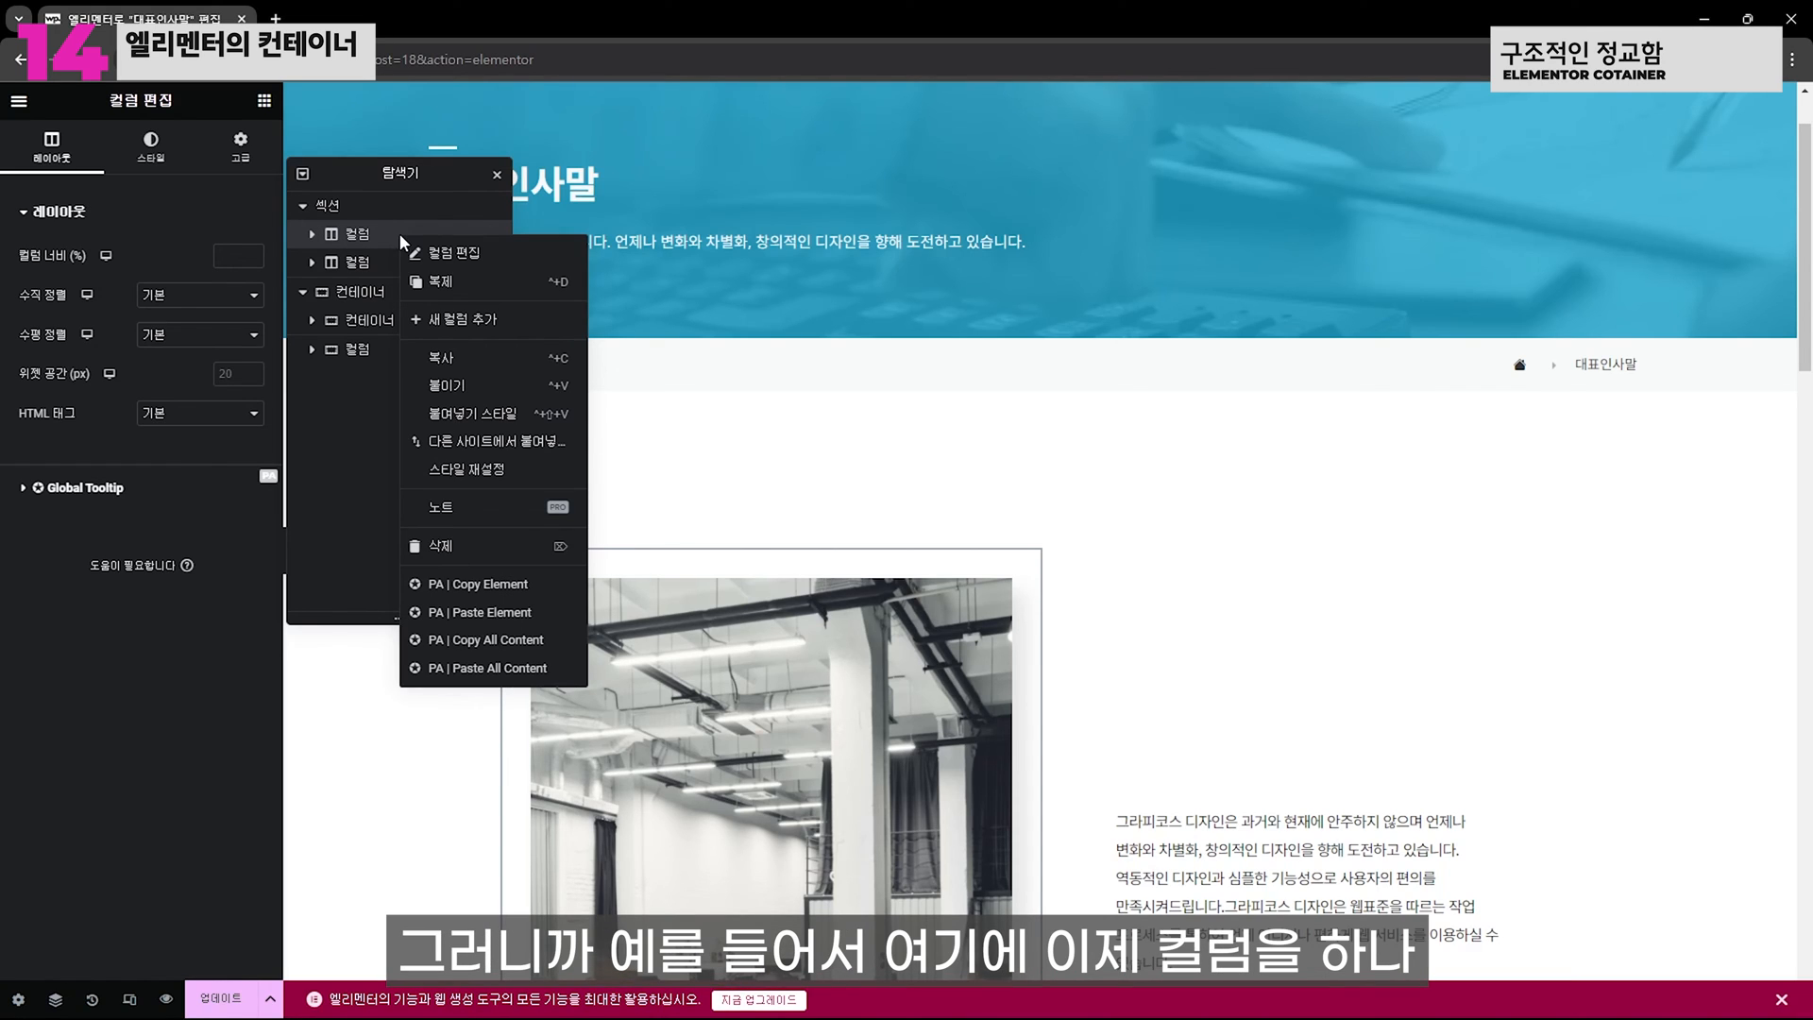
click(486, 322)
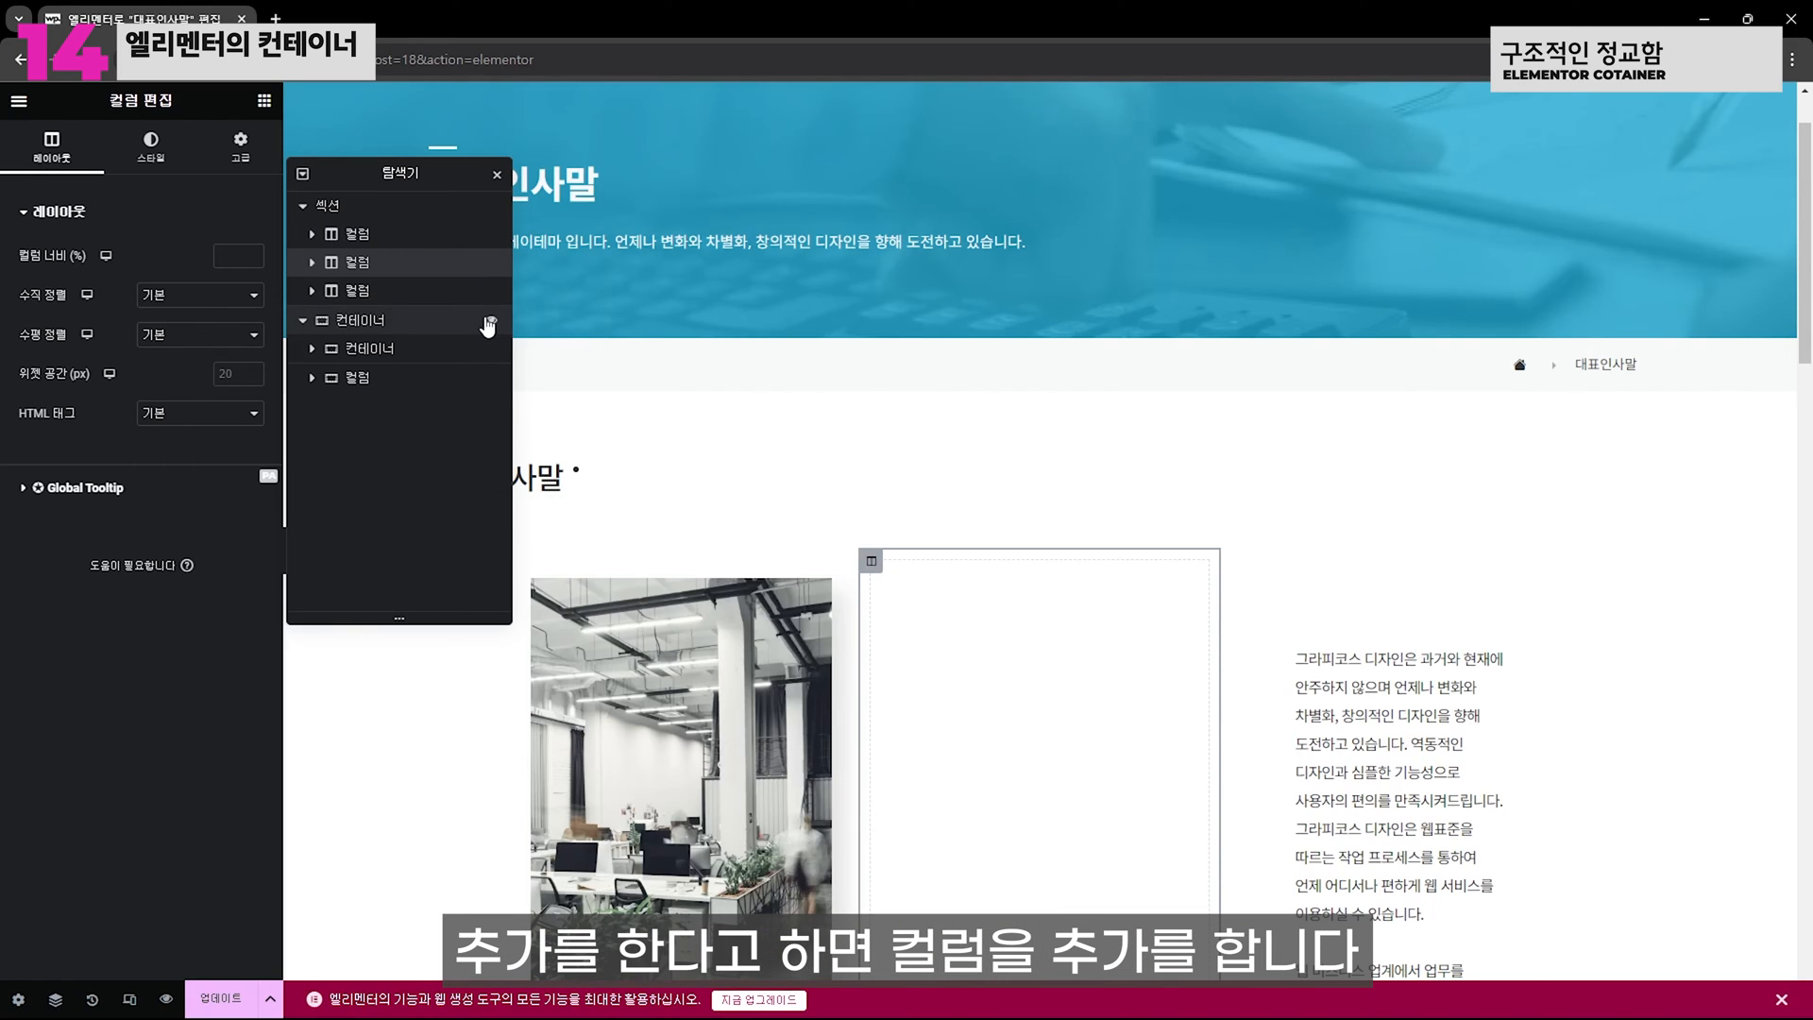
click(405, 294)
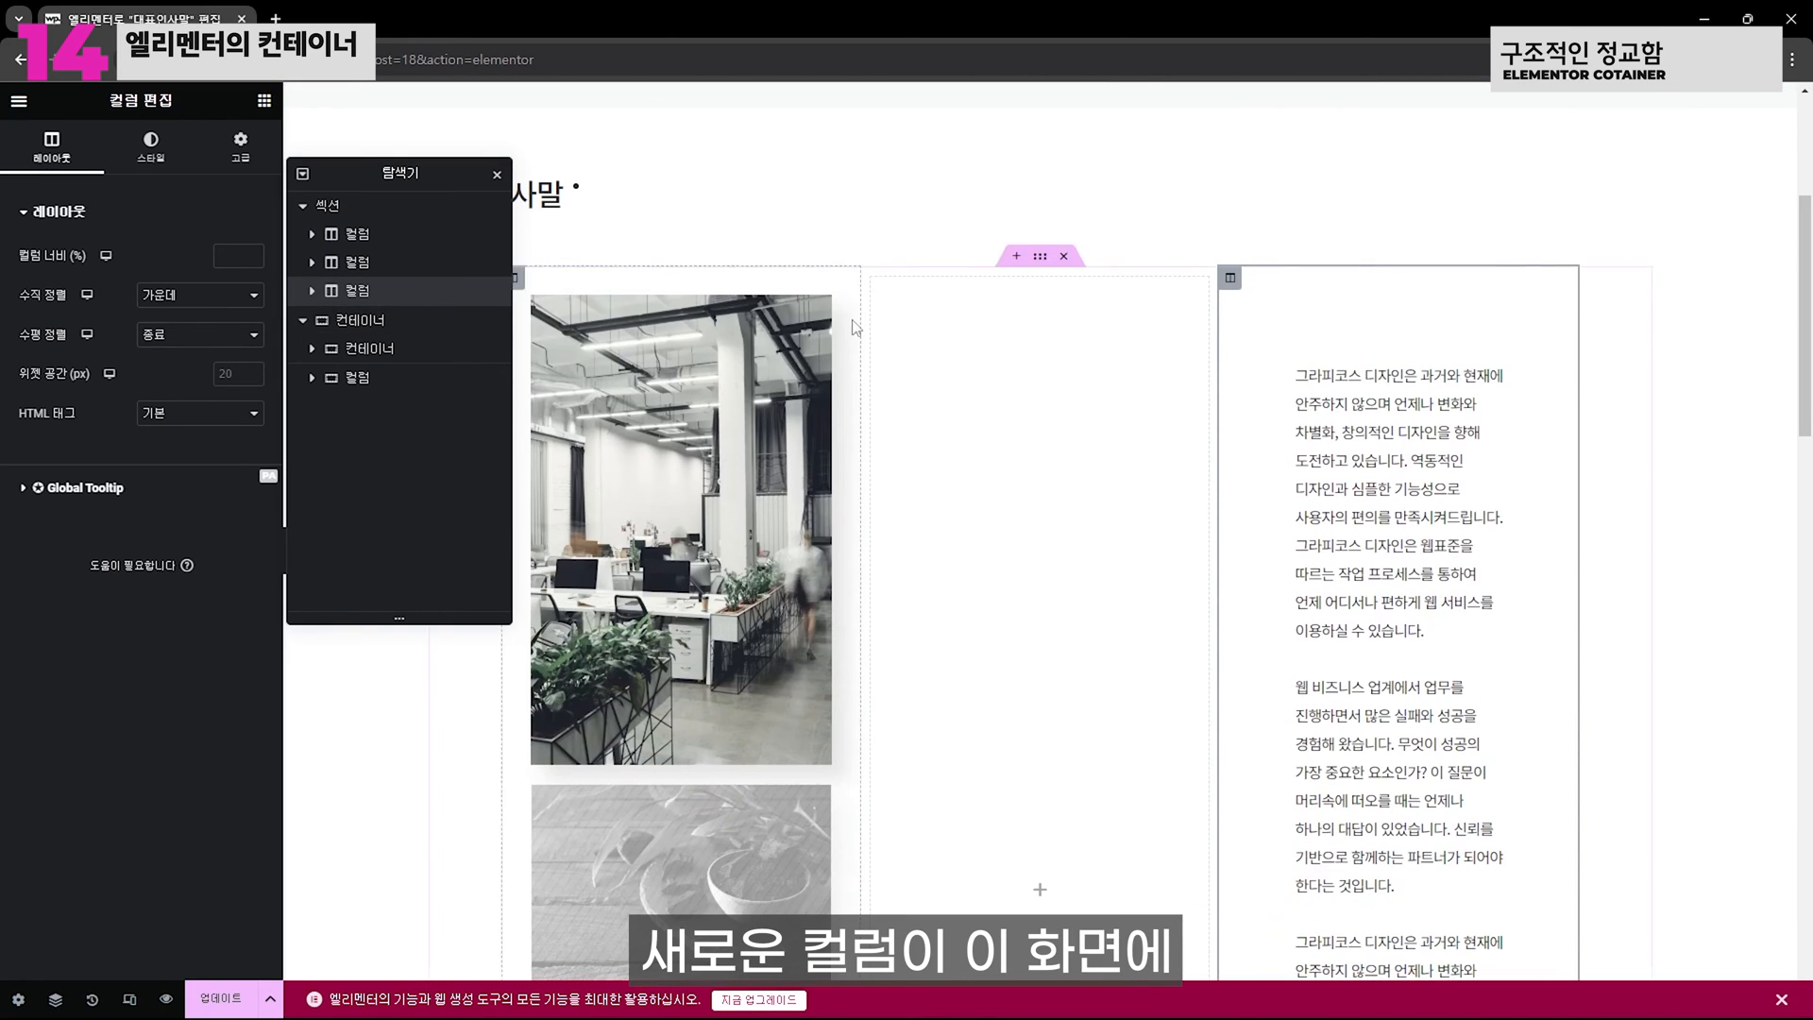
scroll(1123, 392, down, 6)
scroll(1124, 397, up, 7)
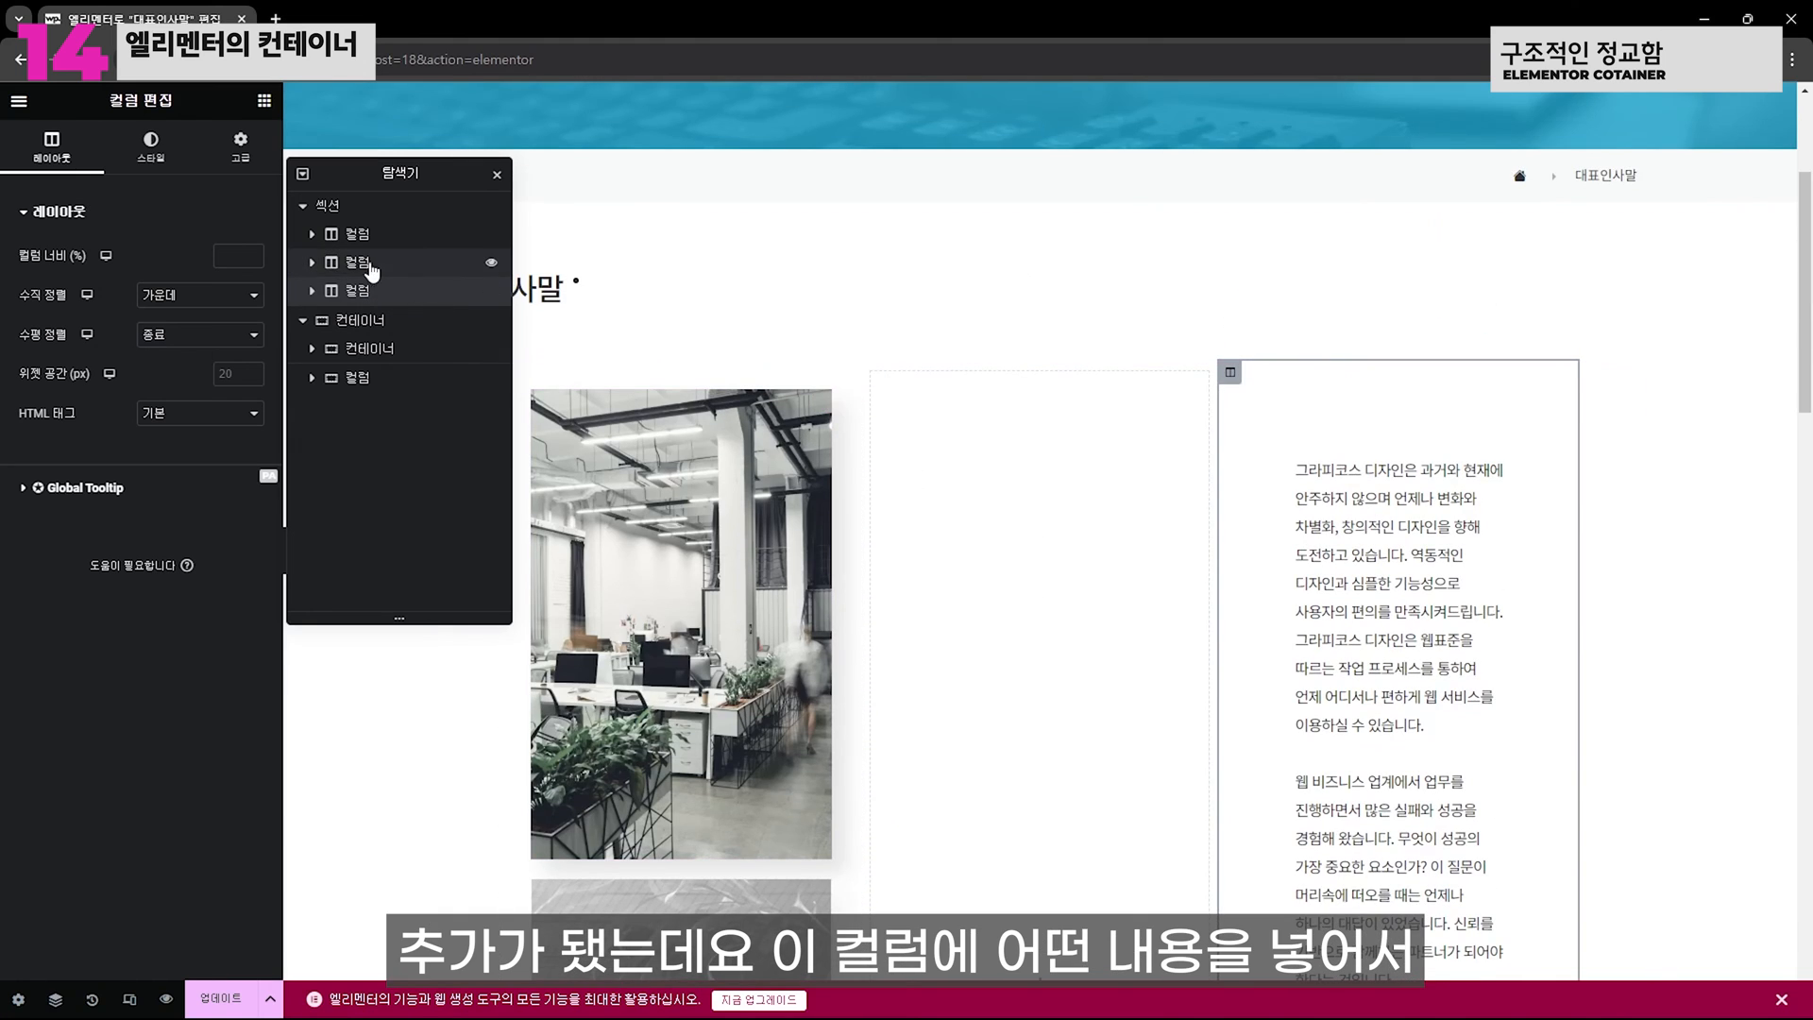
Try to nest the new empty column inside the section's first column and inspect that column's image widgets
click(323, 242)
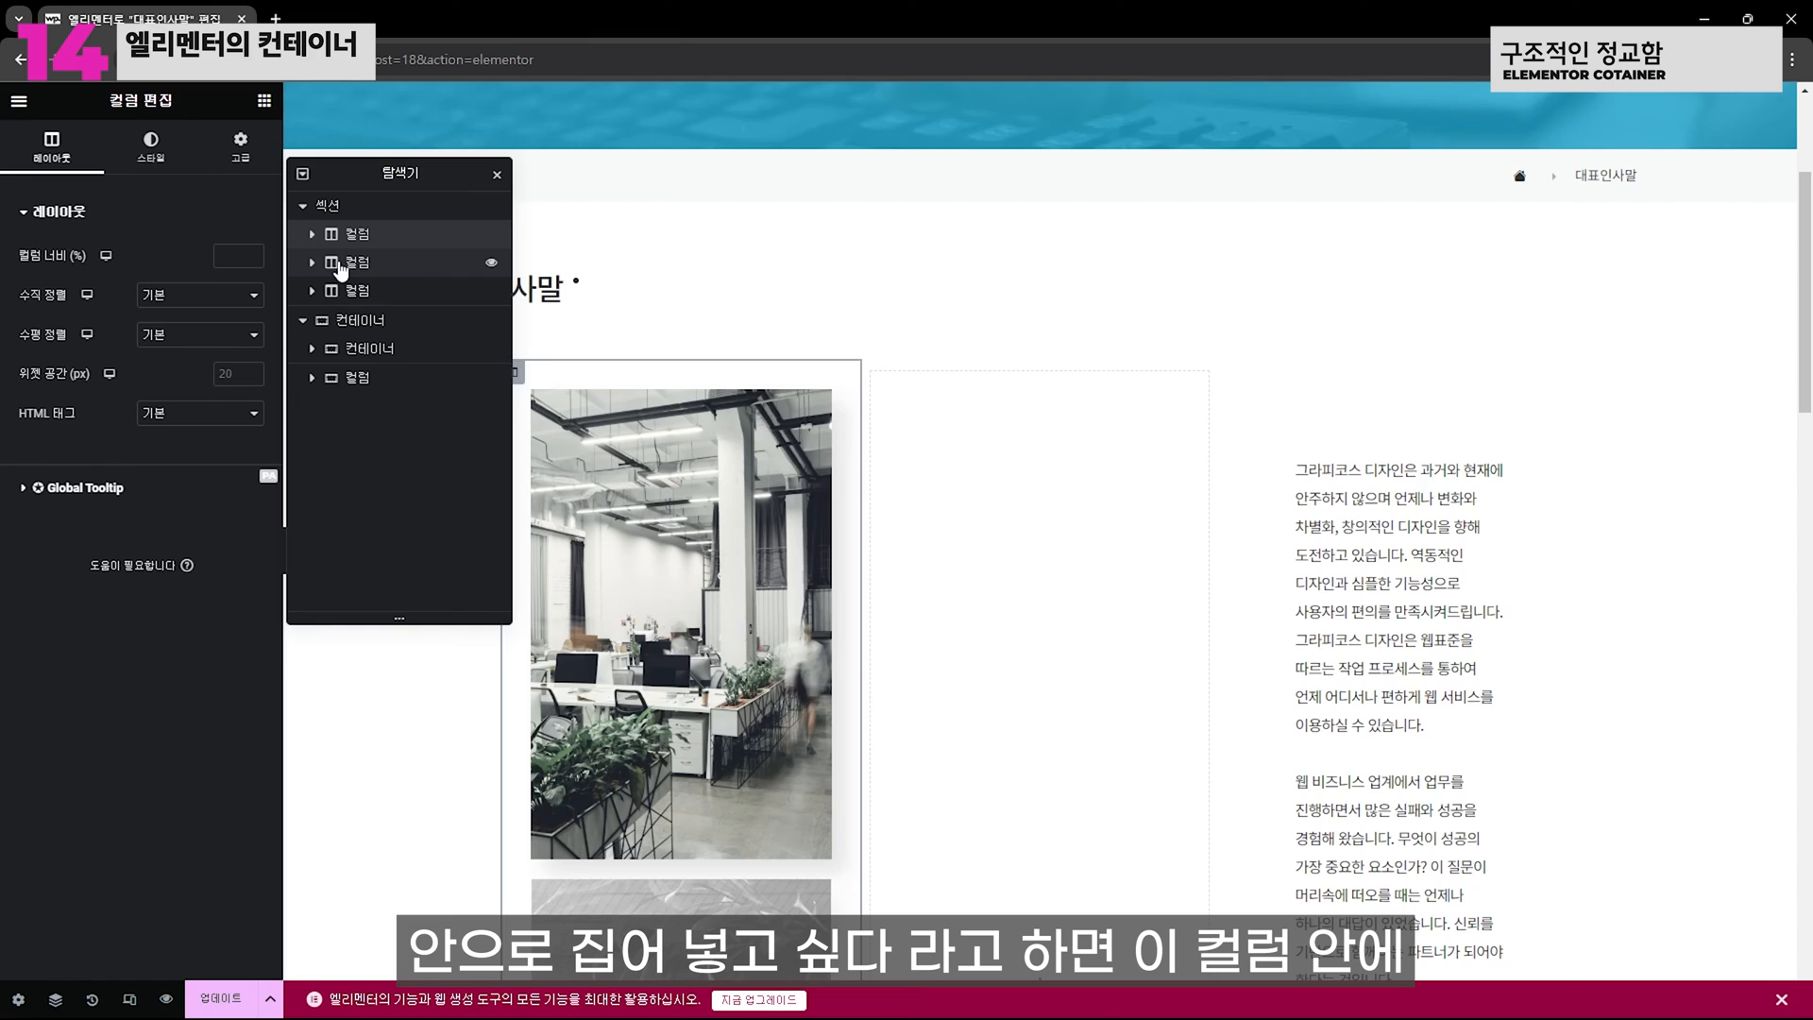
click(312, 234)
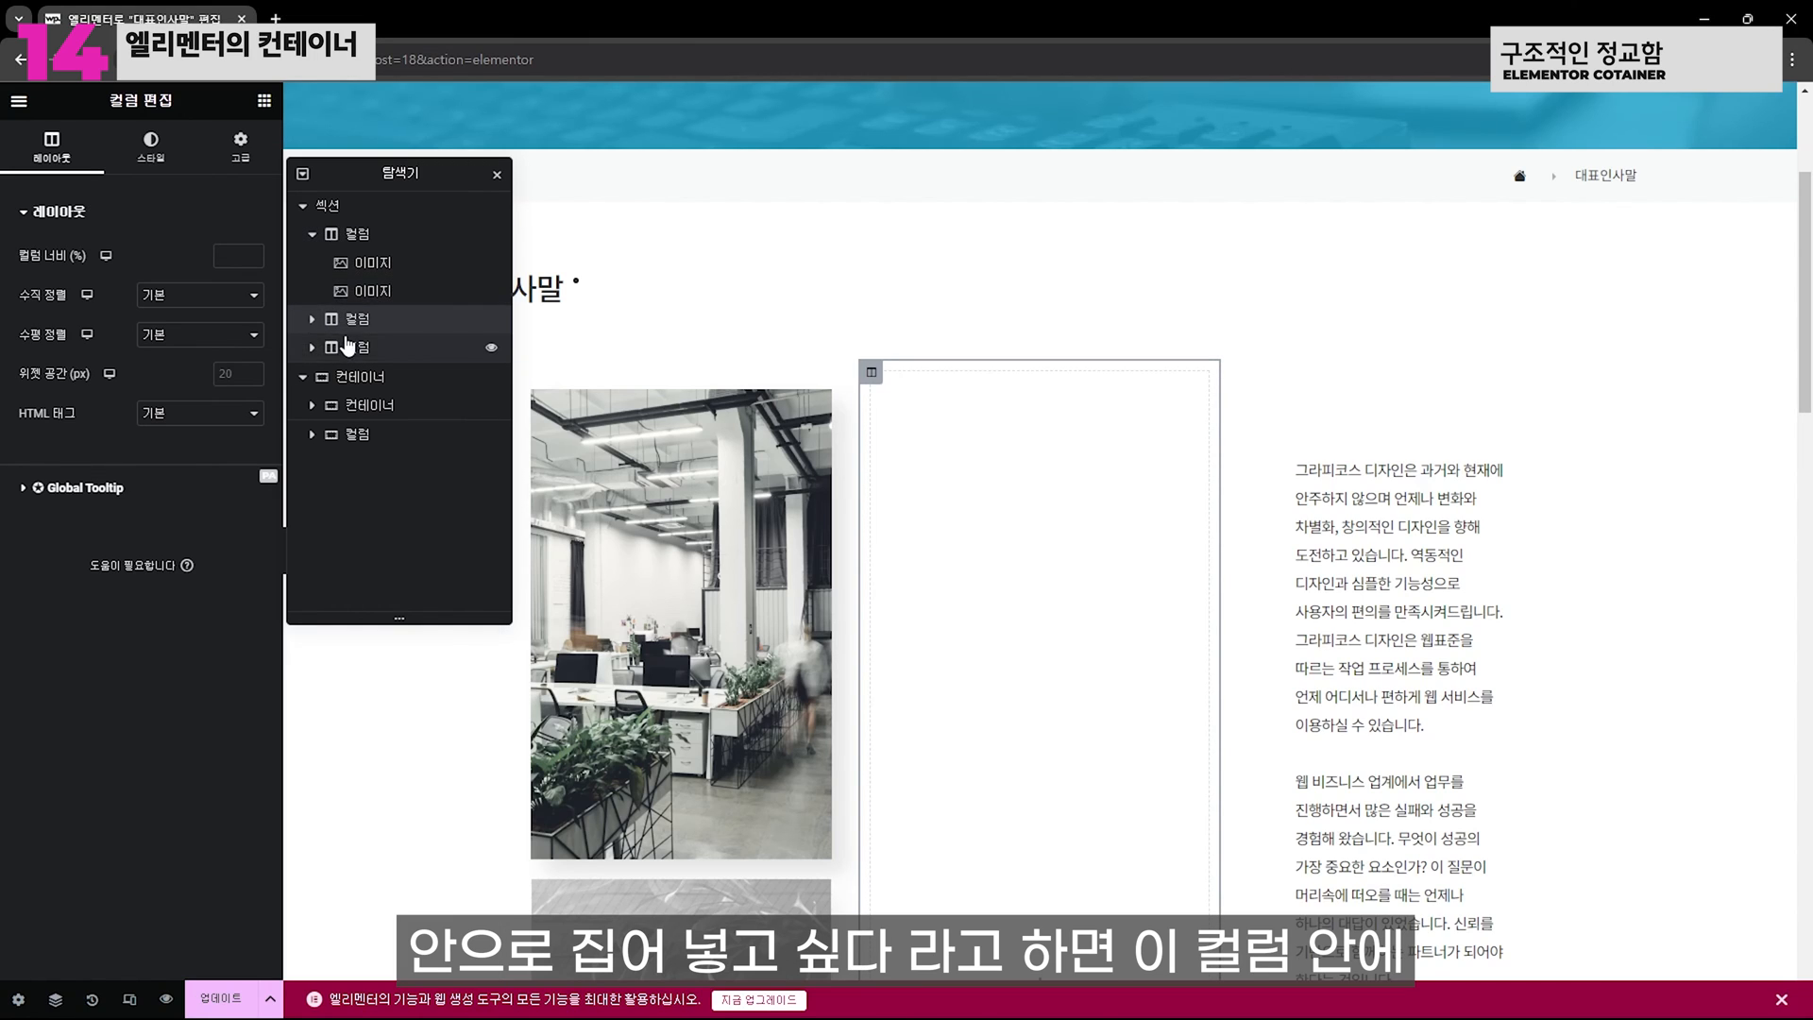
drag(332, 340, 368, 319)
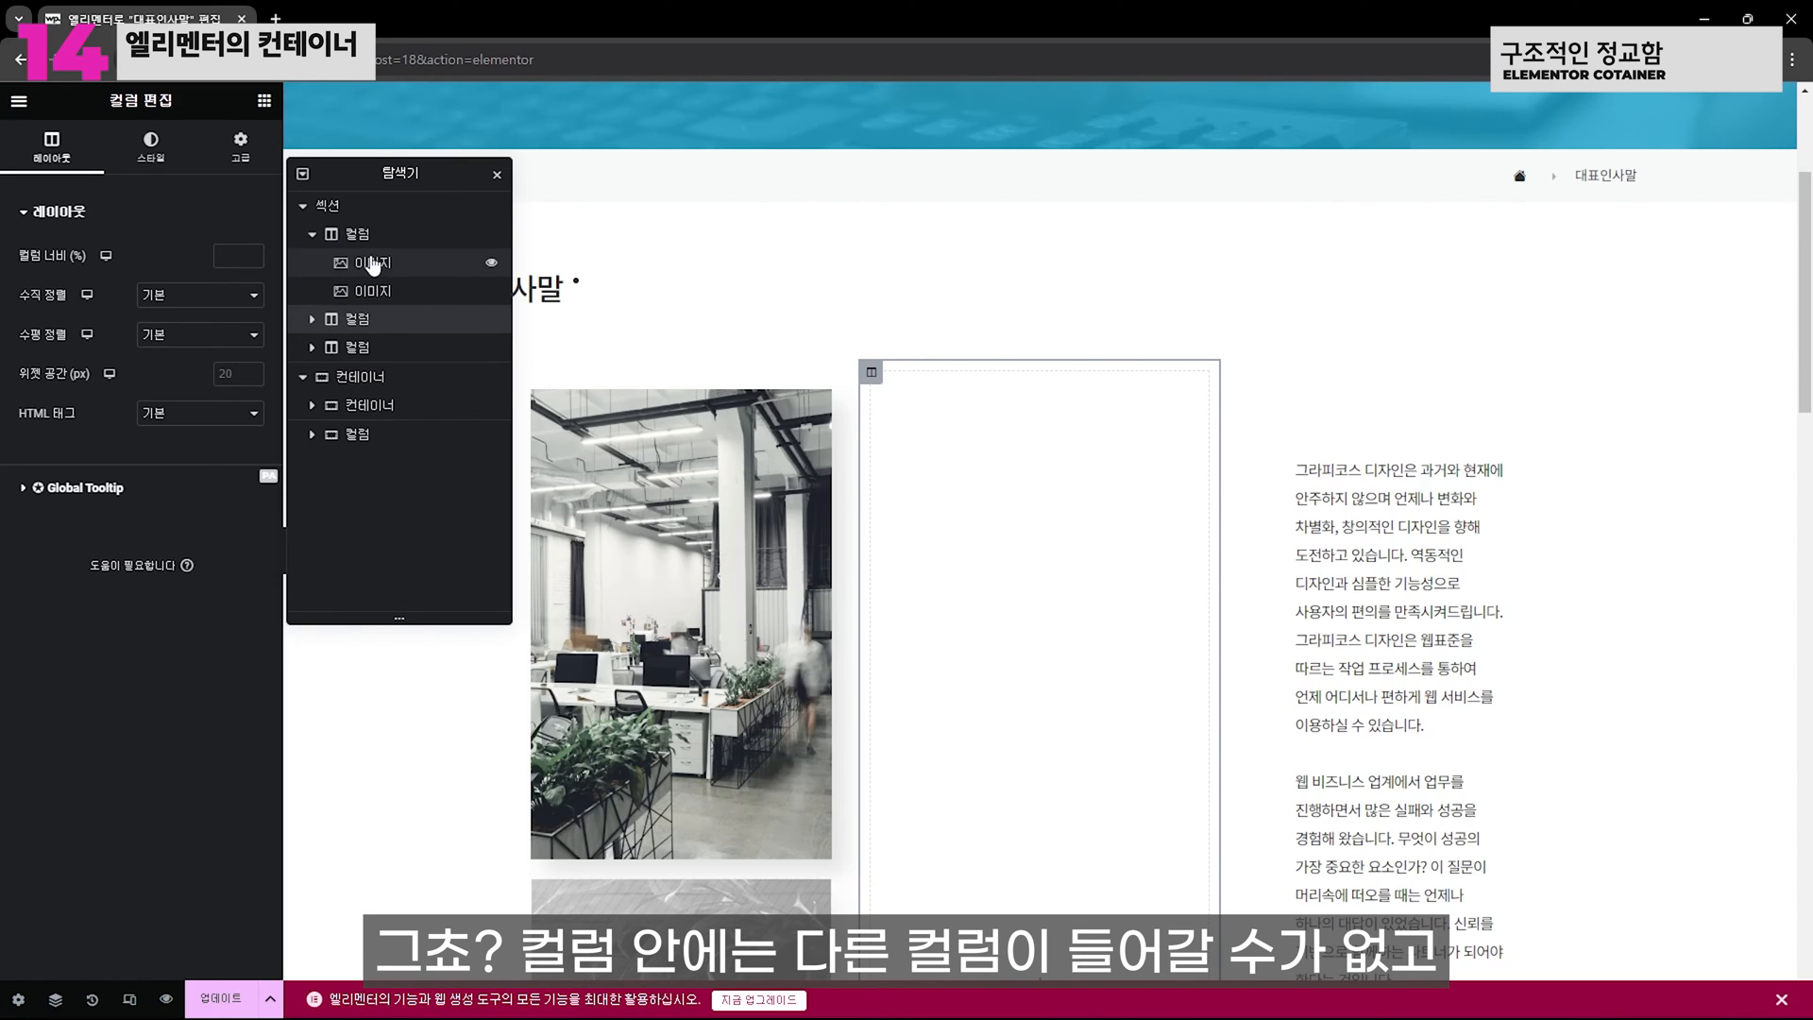
click(373, 273)
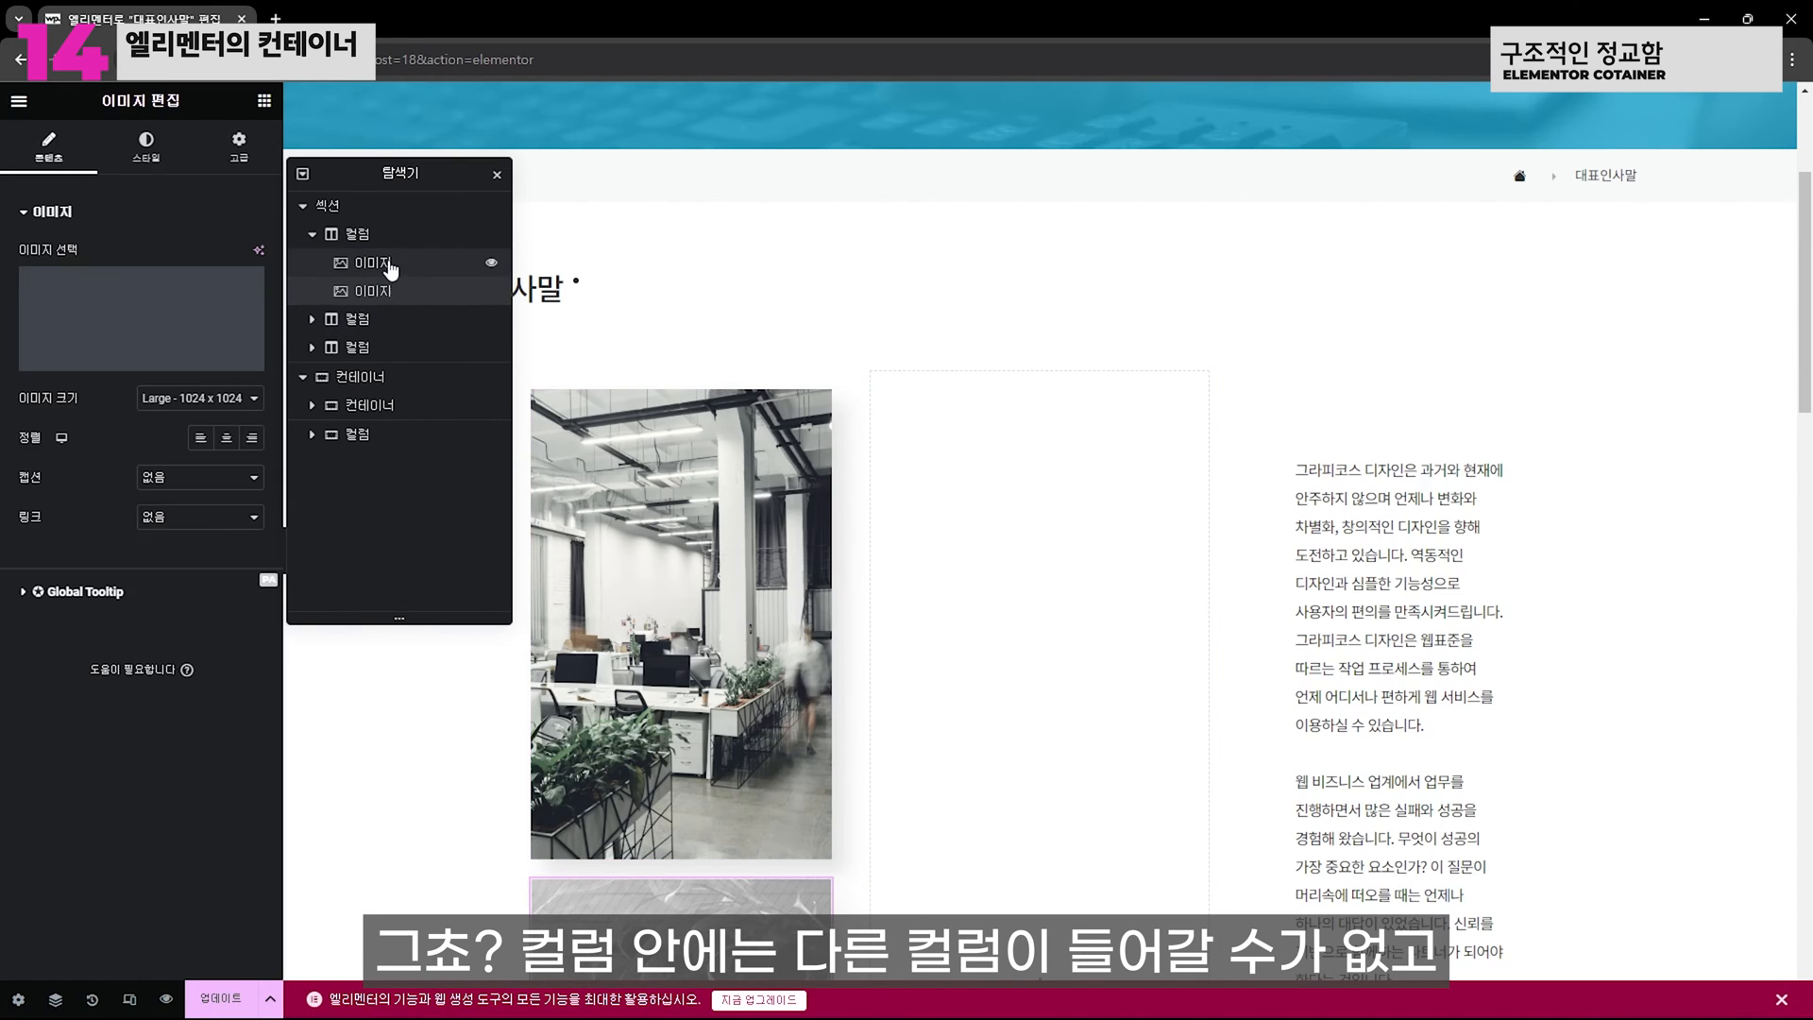
click(386, 290)
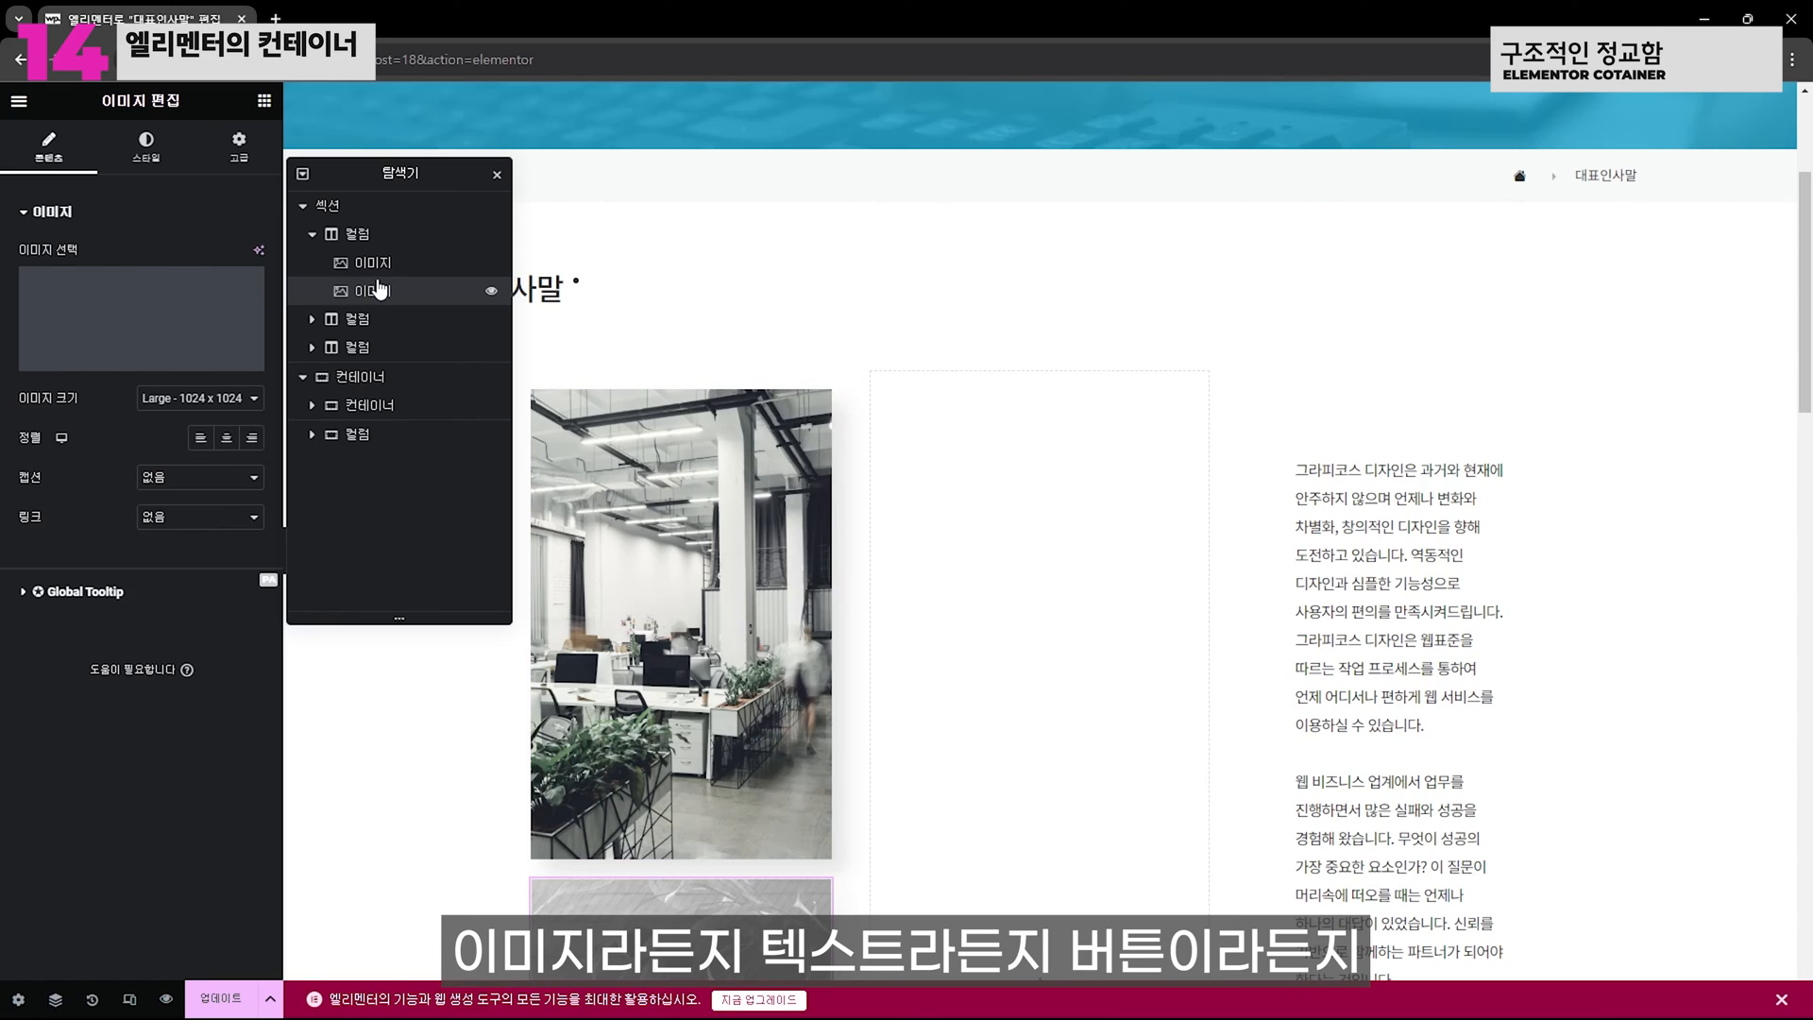
Add a new container after the text column nested in the converted container
click(313, 235)
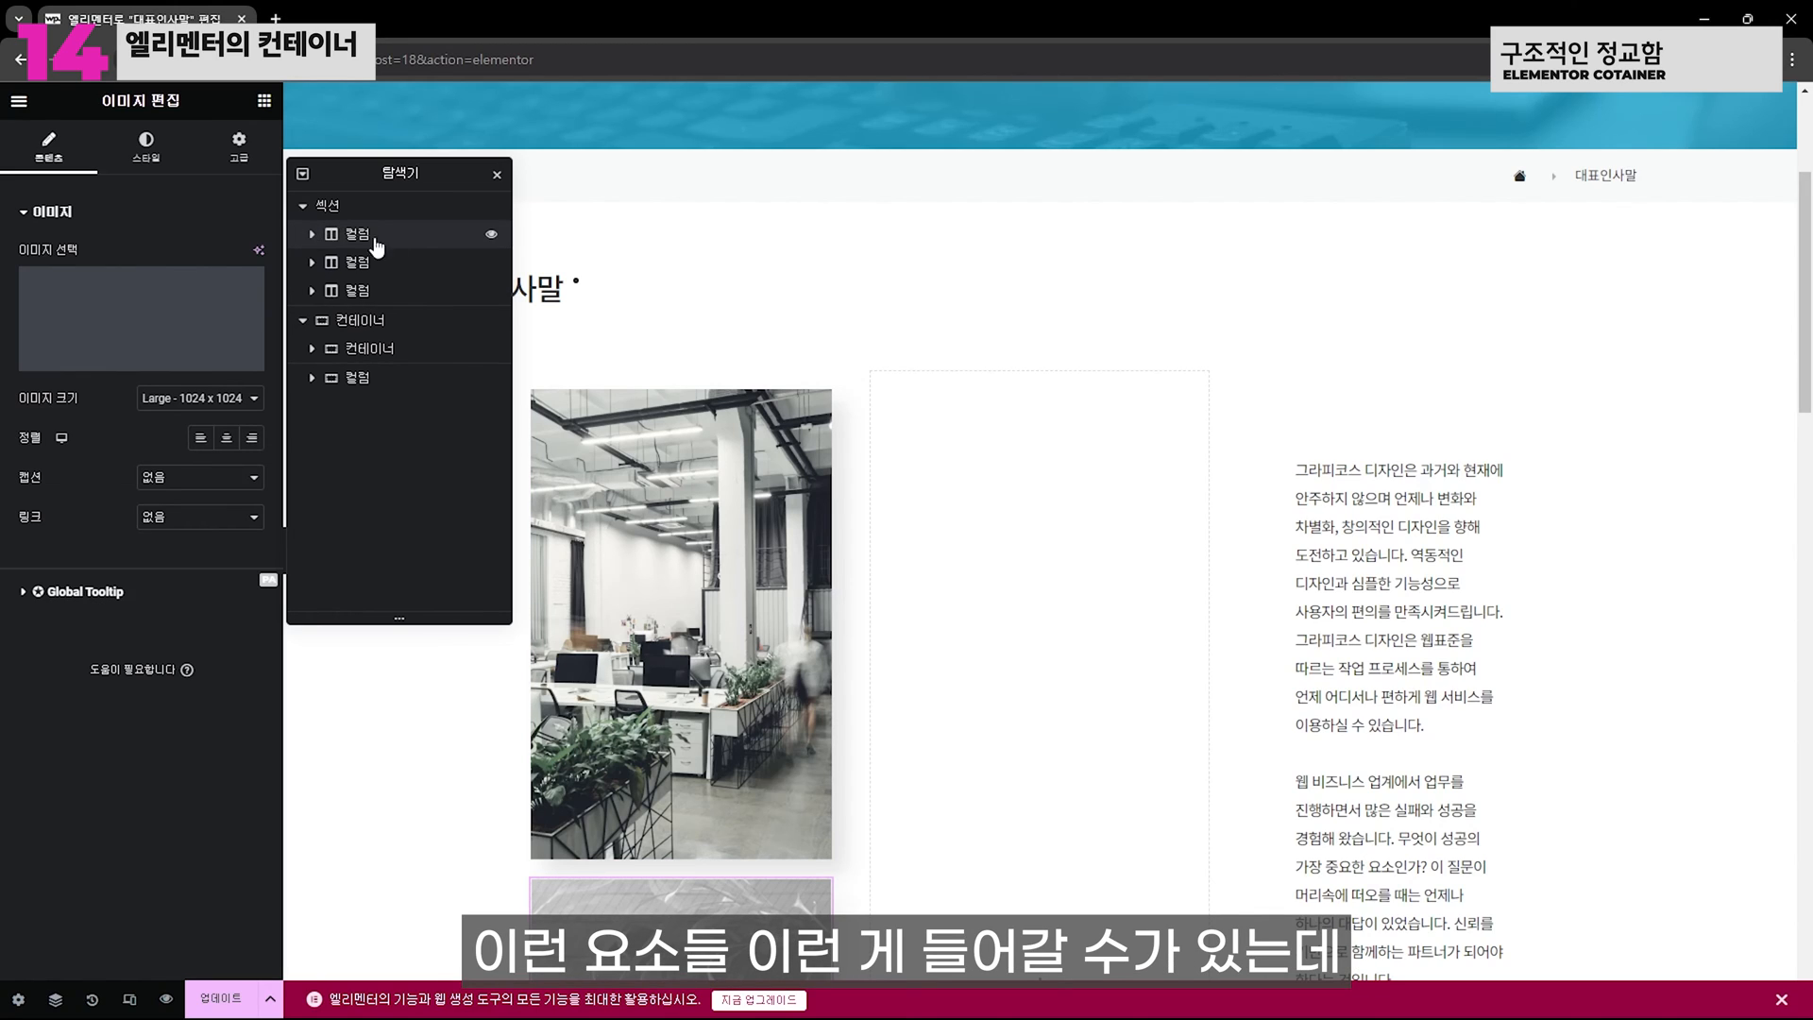
click(378, 349)
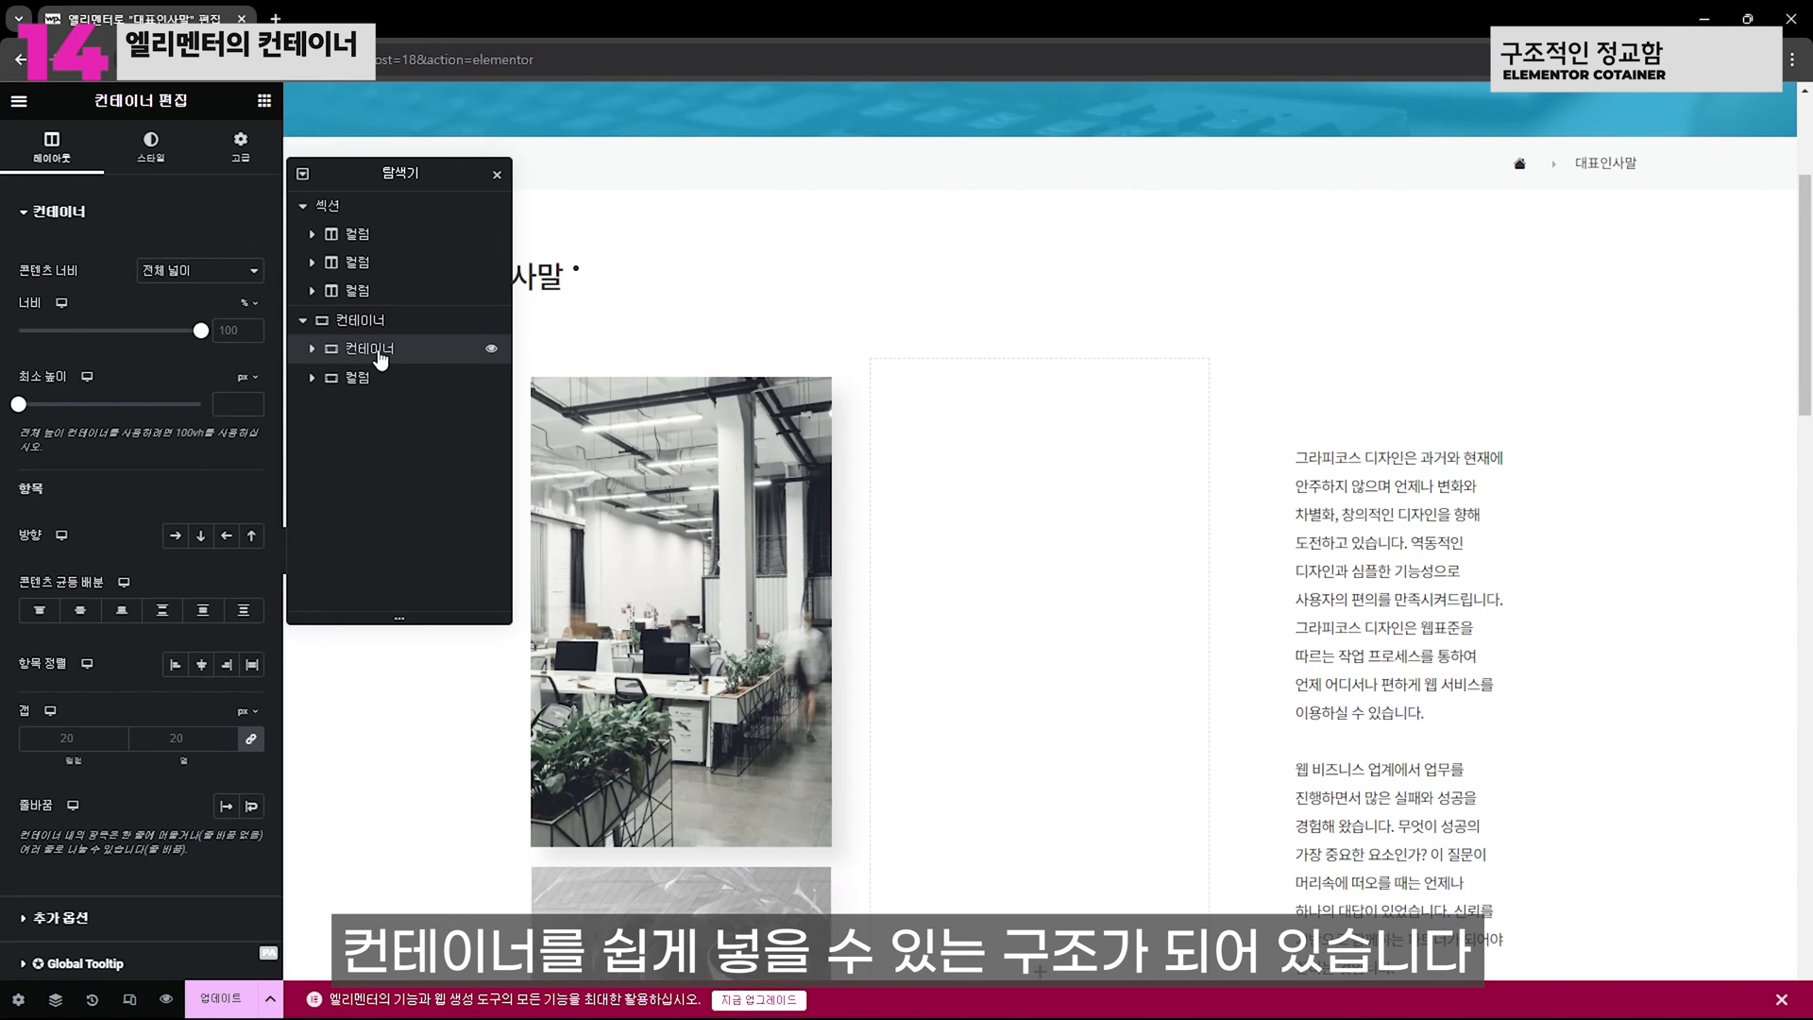
right_click(381, 377)
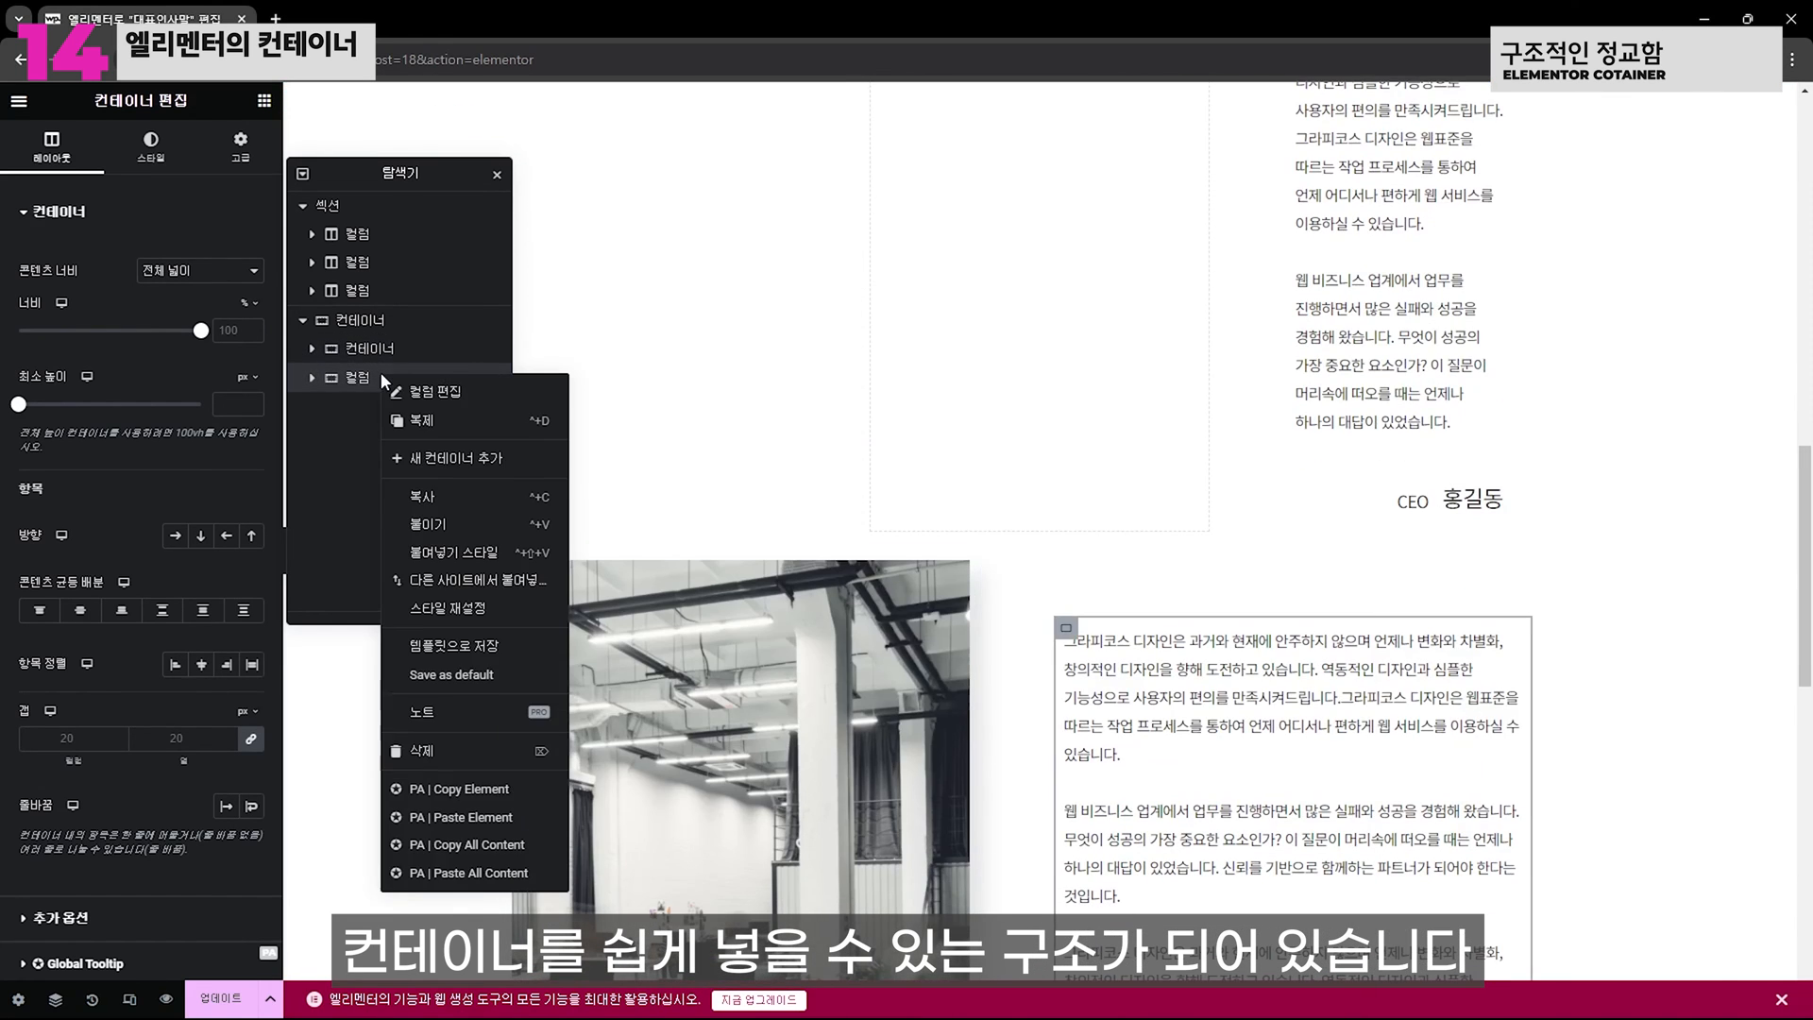
click(457, 462)
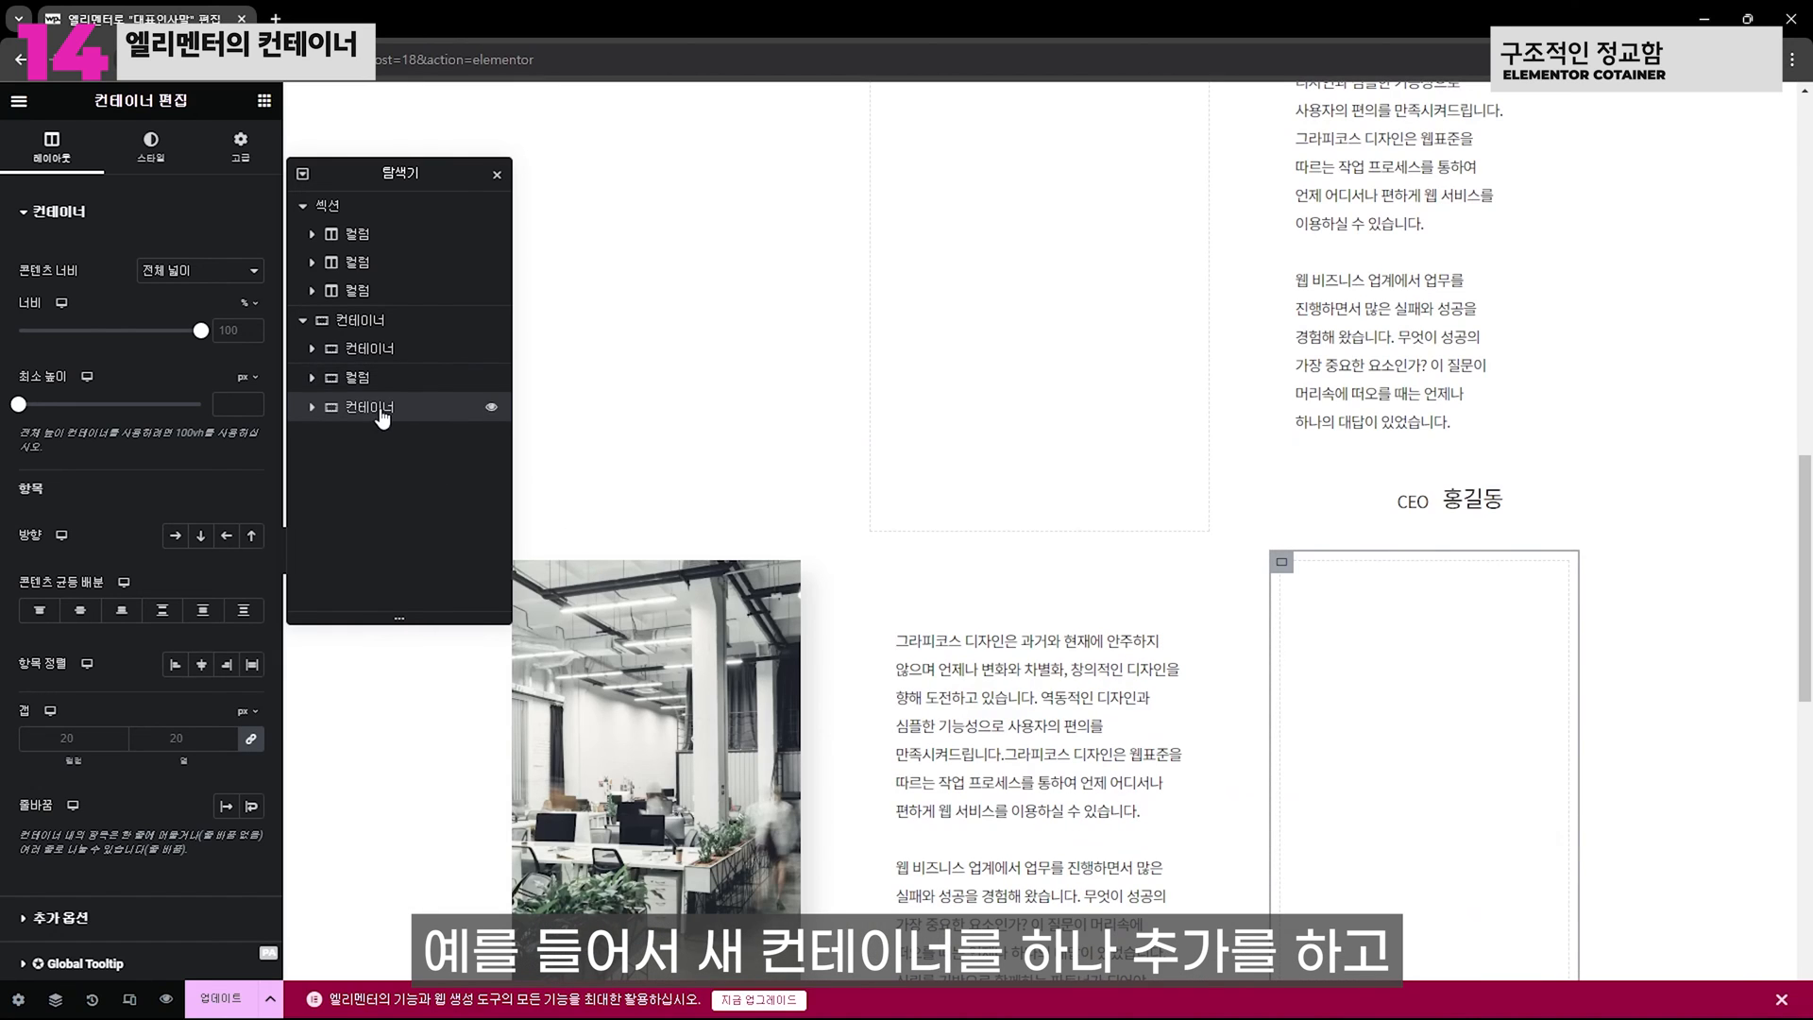
Nest the new empty container above the headings in the converted container's text column and inspect its contents
click(311, 378)
scroll(957, 481, down, 3)
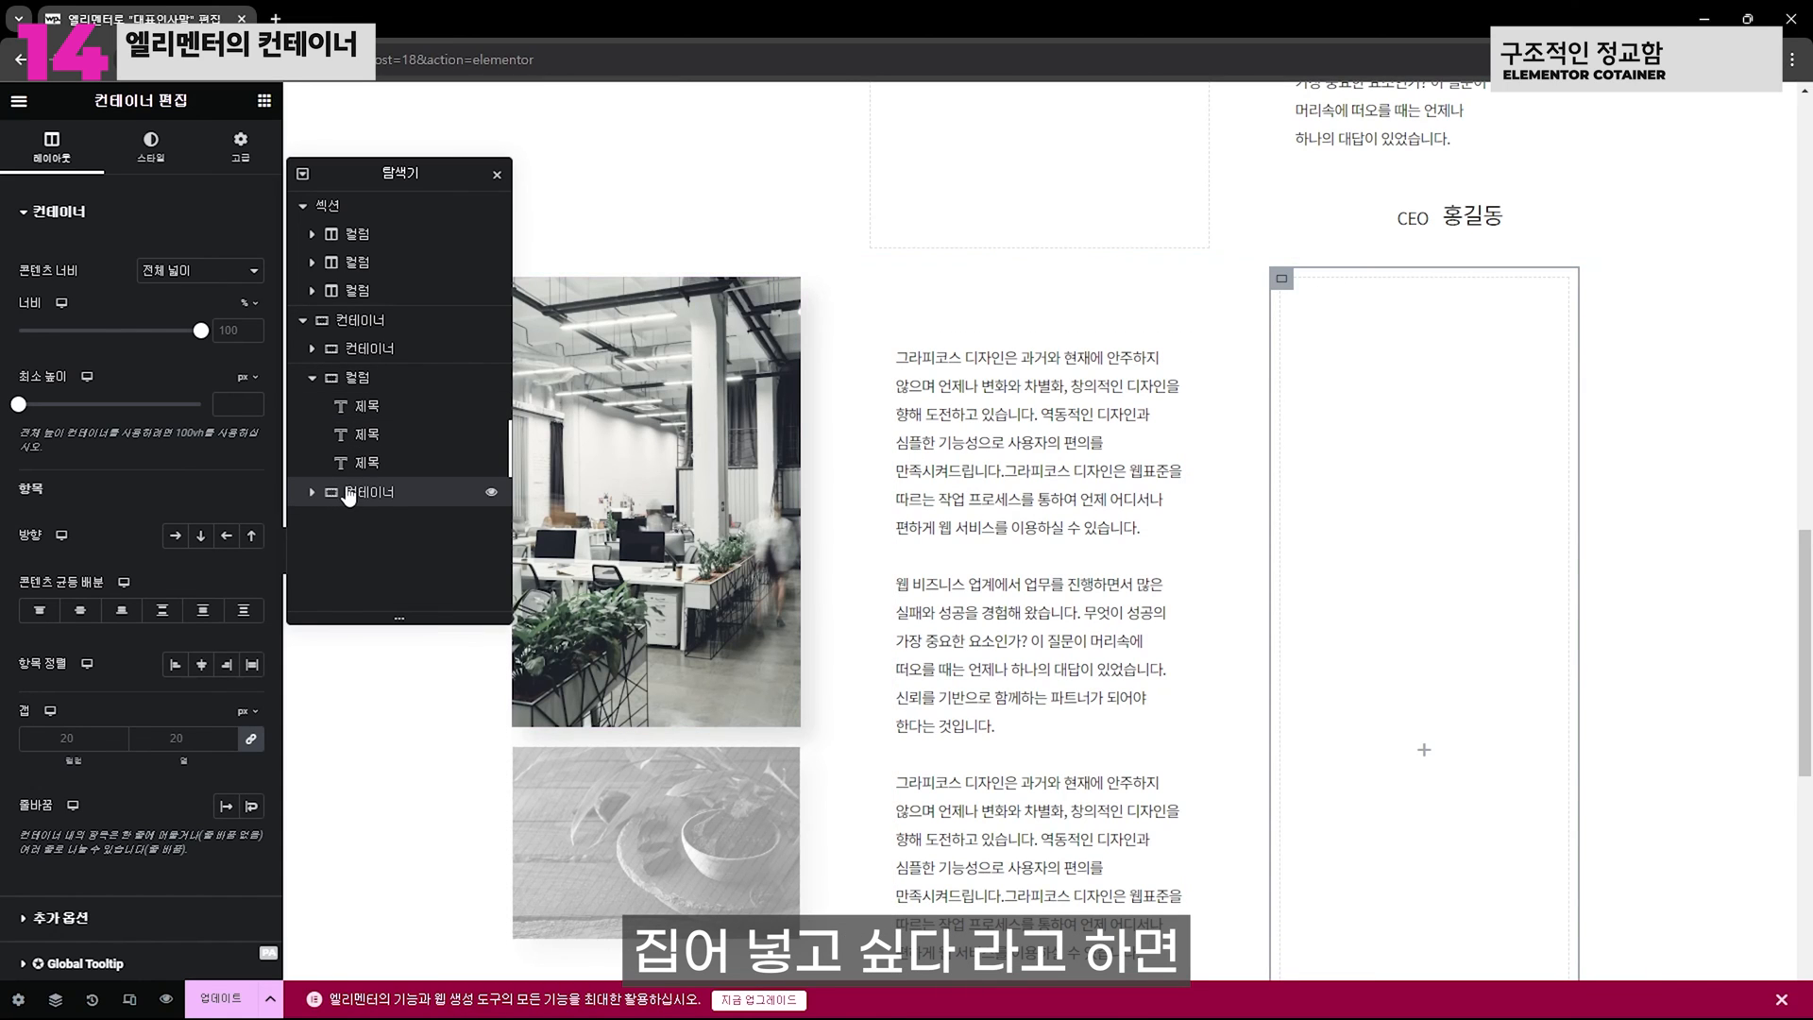
drag(359, 497, 412, 402)
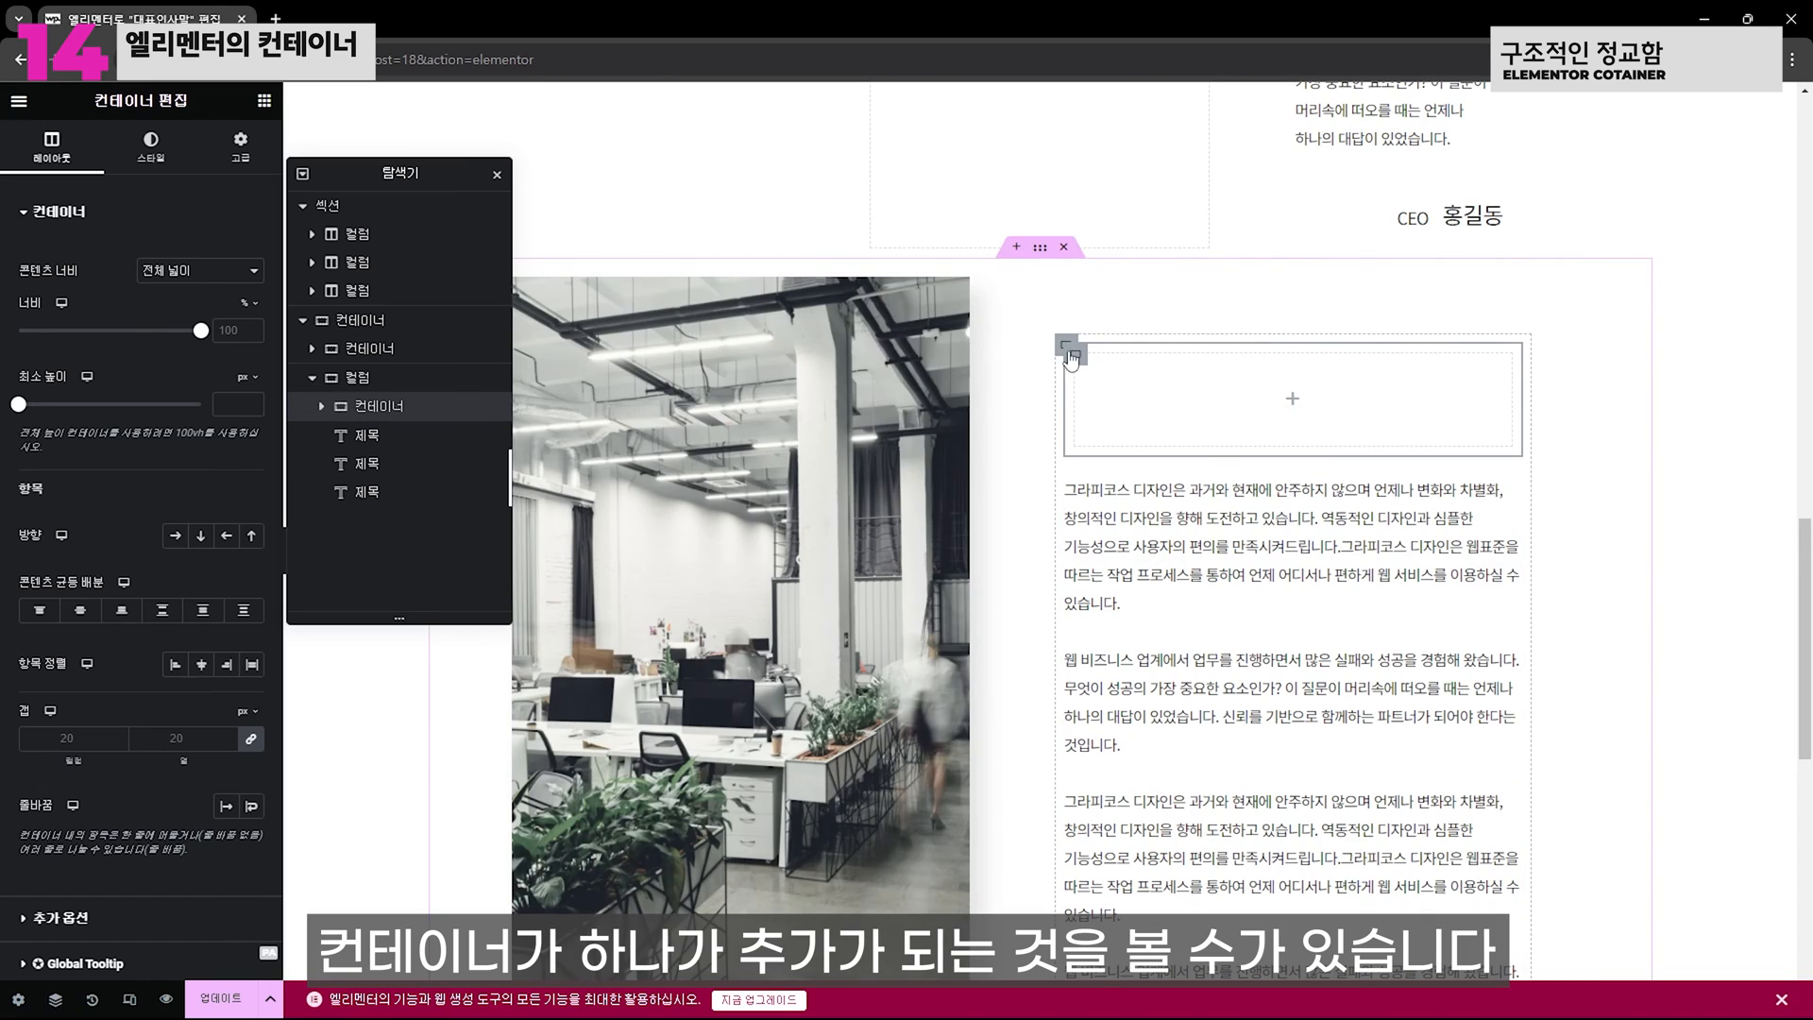
scroll(1303, 457, down, 4)
scroll(1303, 458, up, 4)
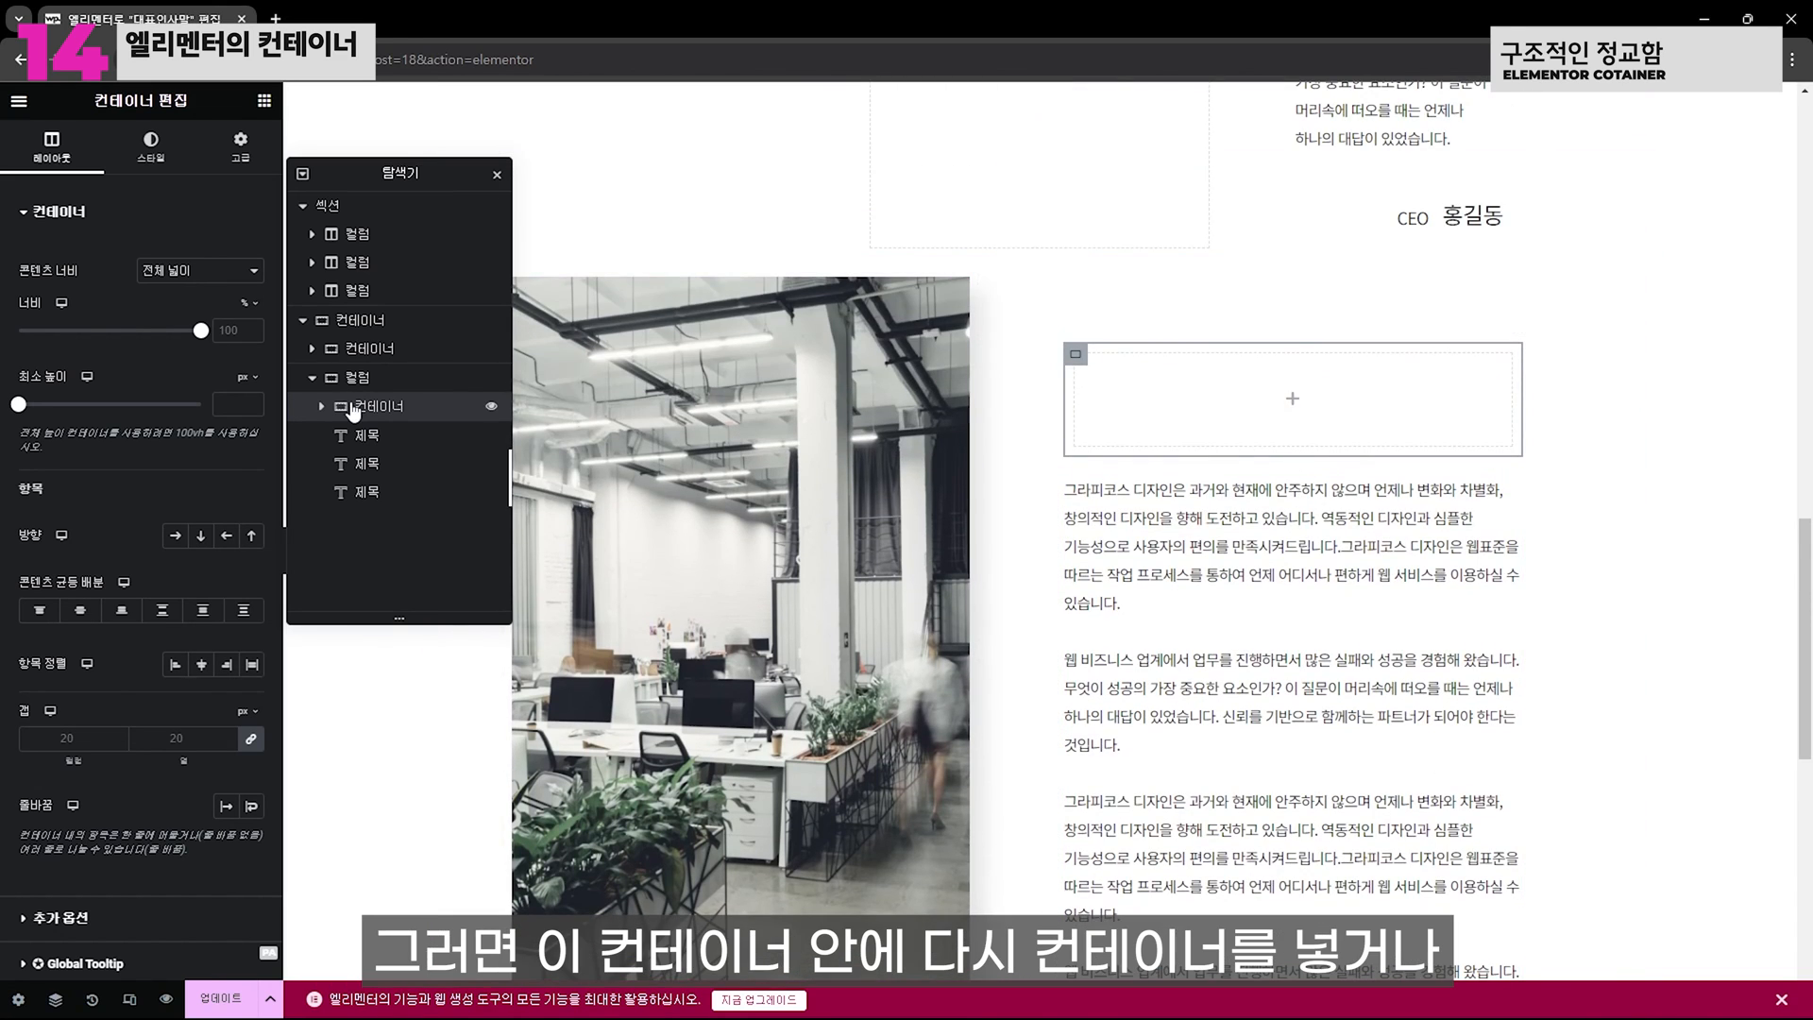
click(322, 406)
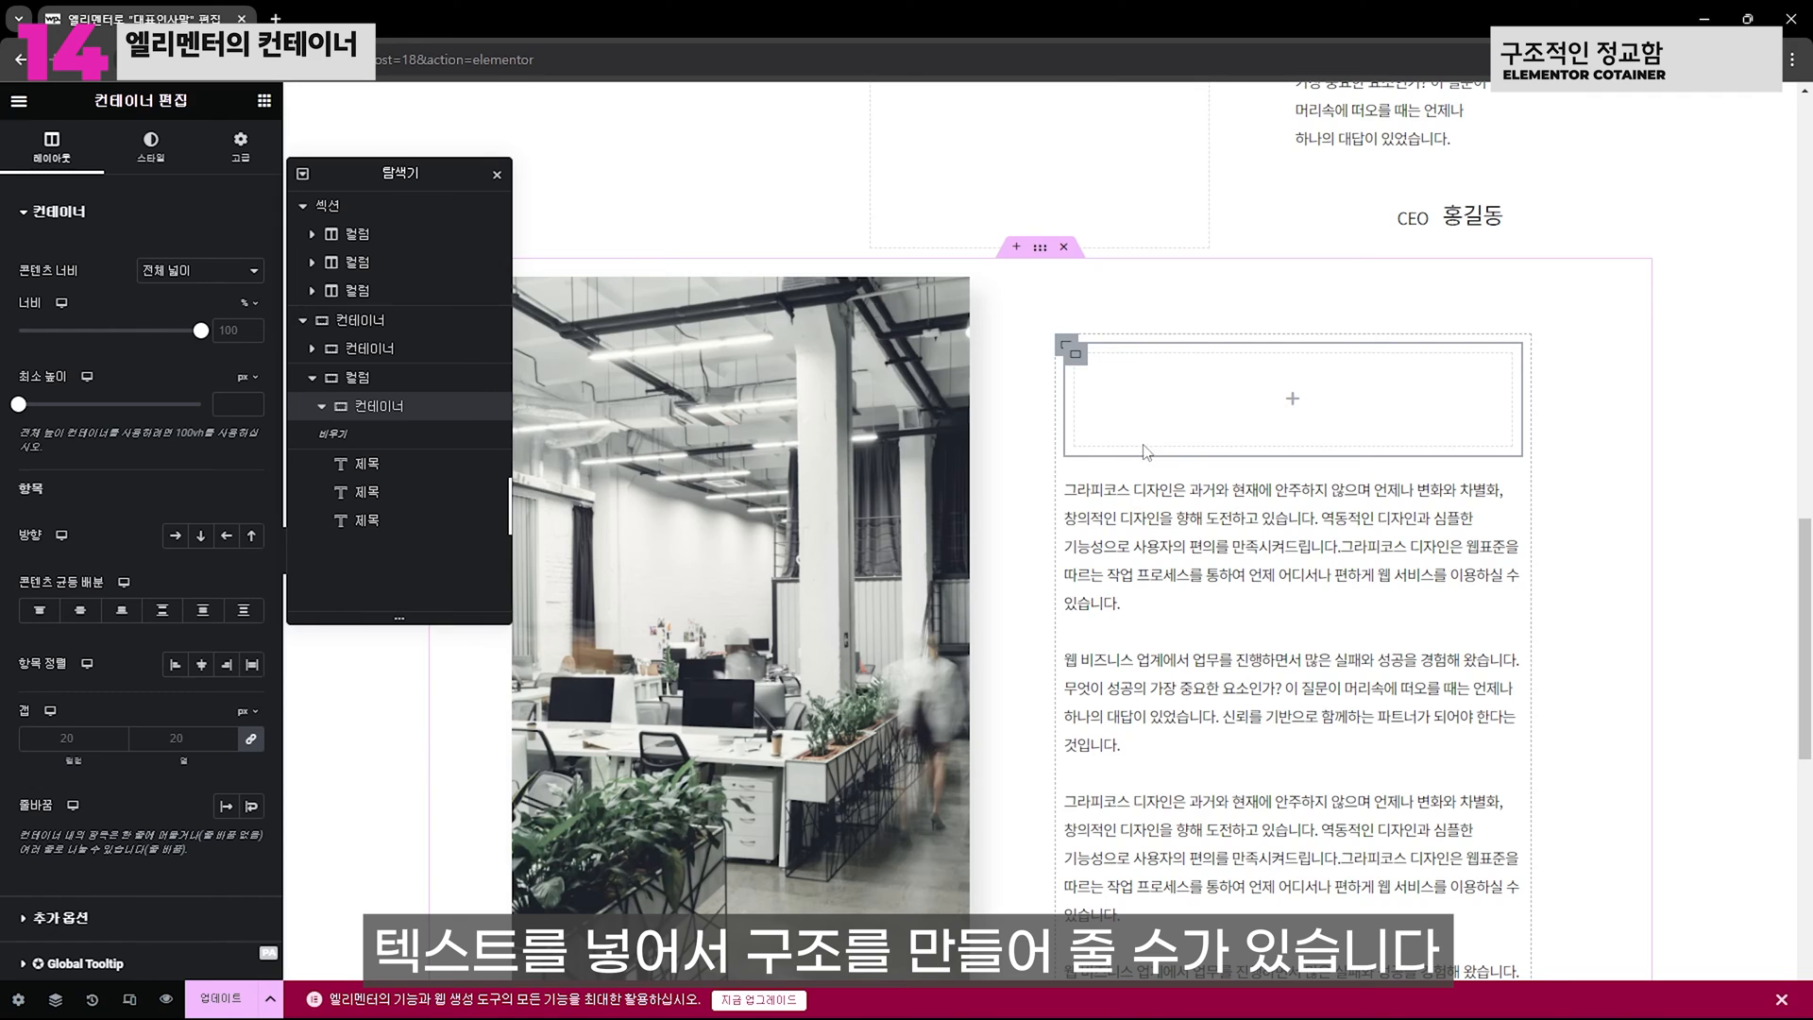
Add a container at the end of the page with the two-row structure of wide and narrow boxes over narrow and wide boxes
scroll(1033, 631, down, 10)
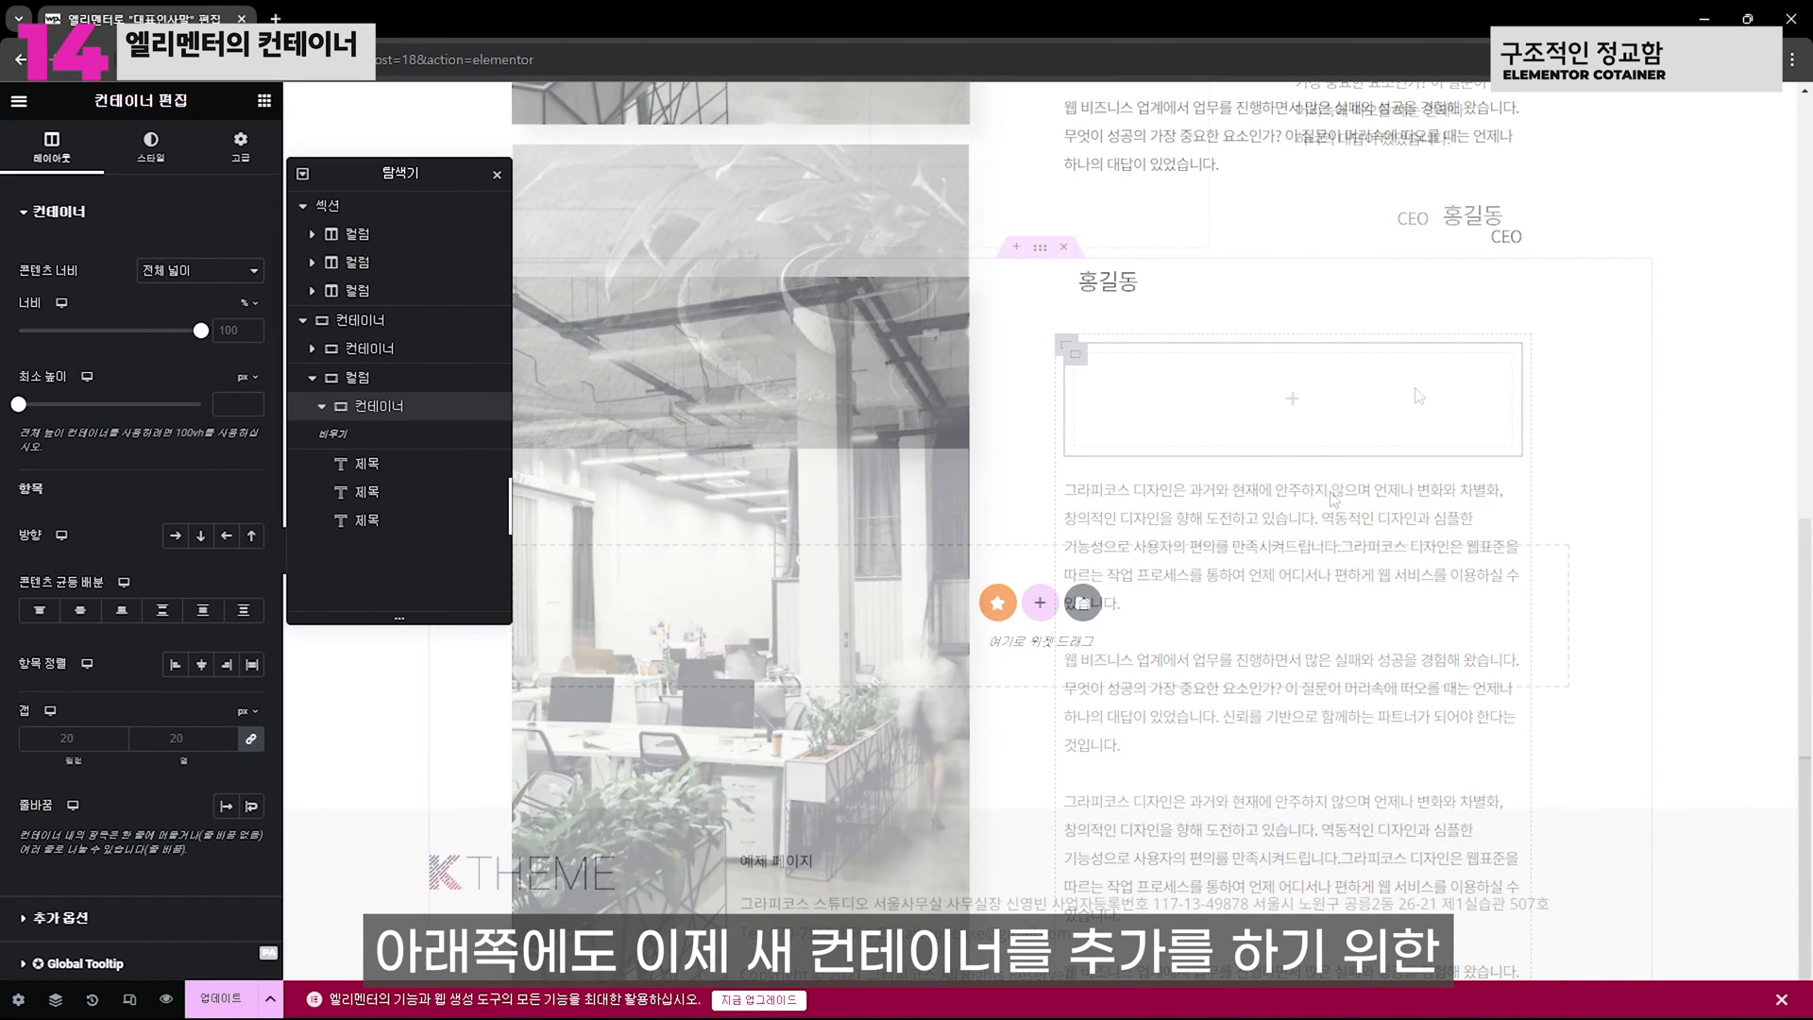
click(1038, 605)
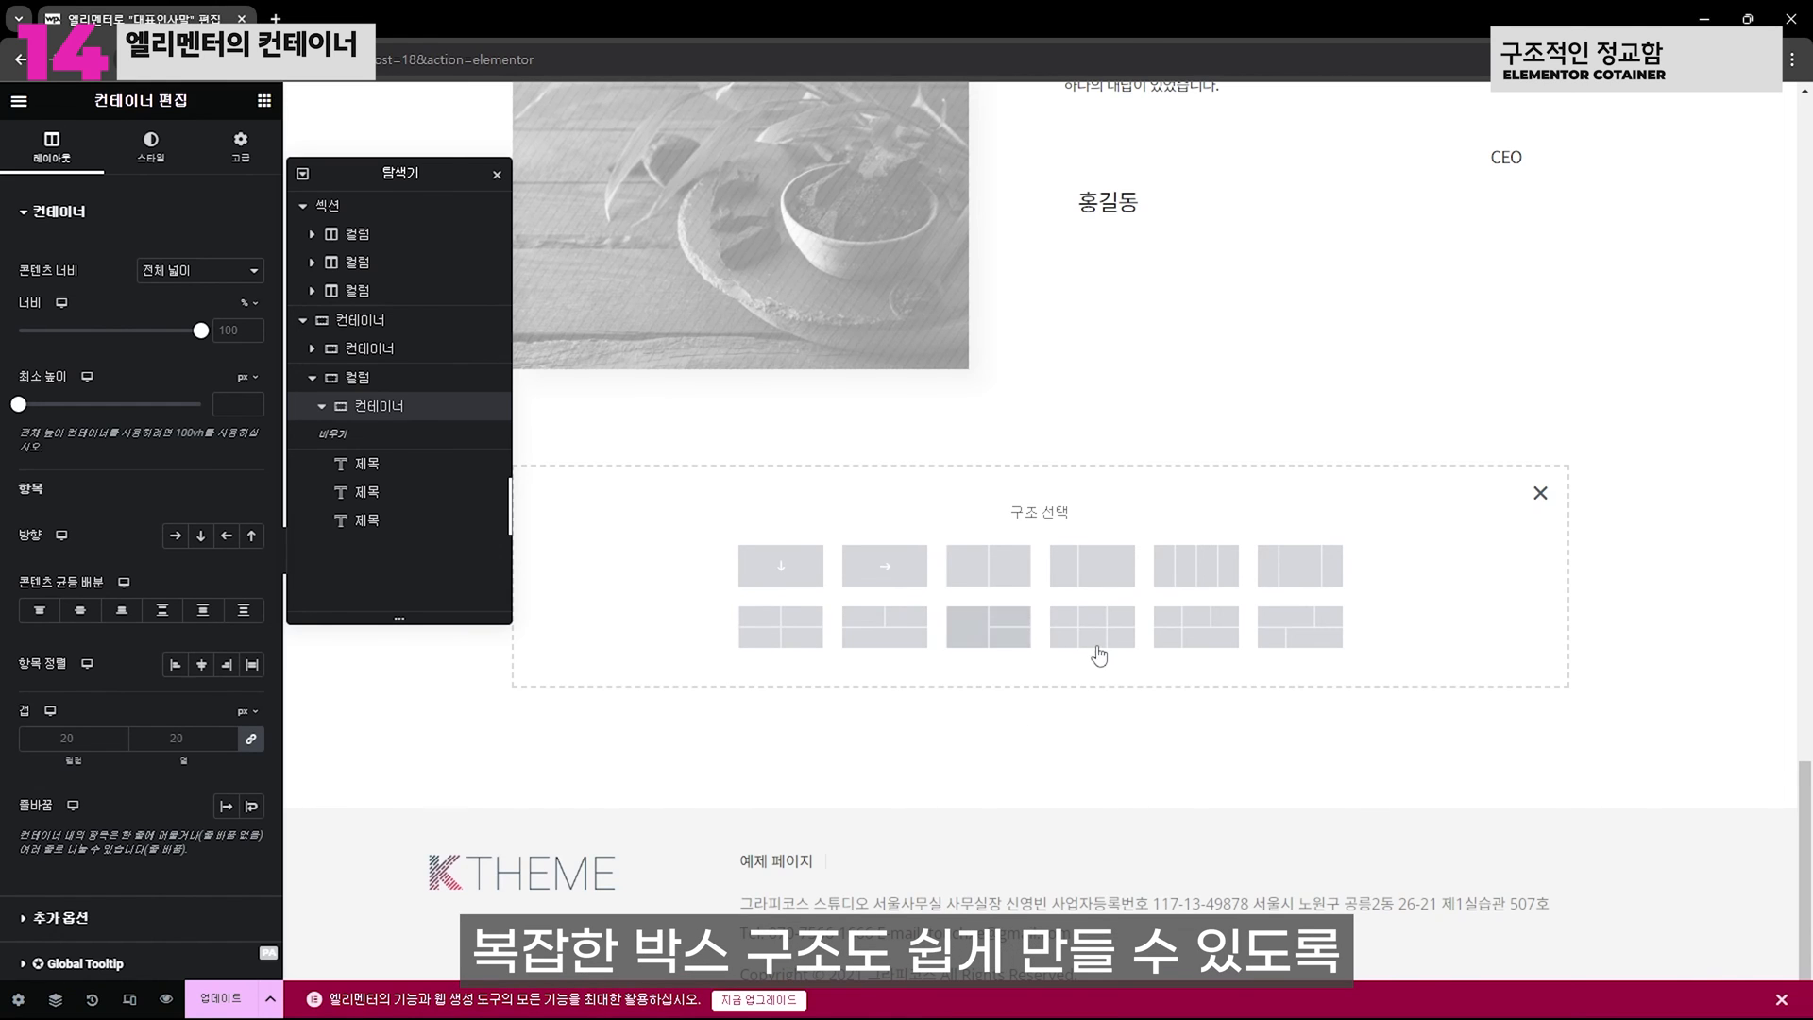
click(1311, 643)
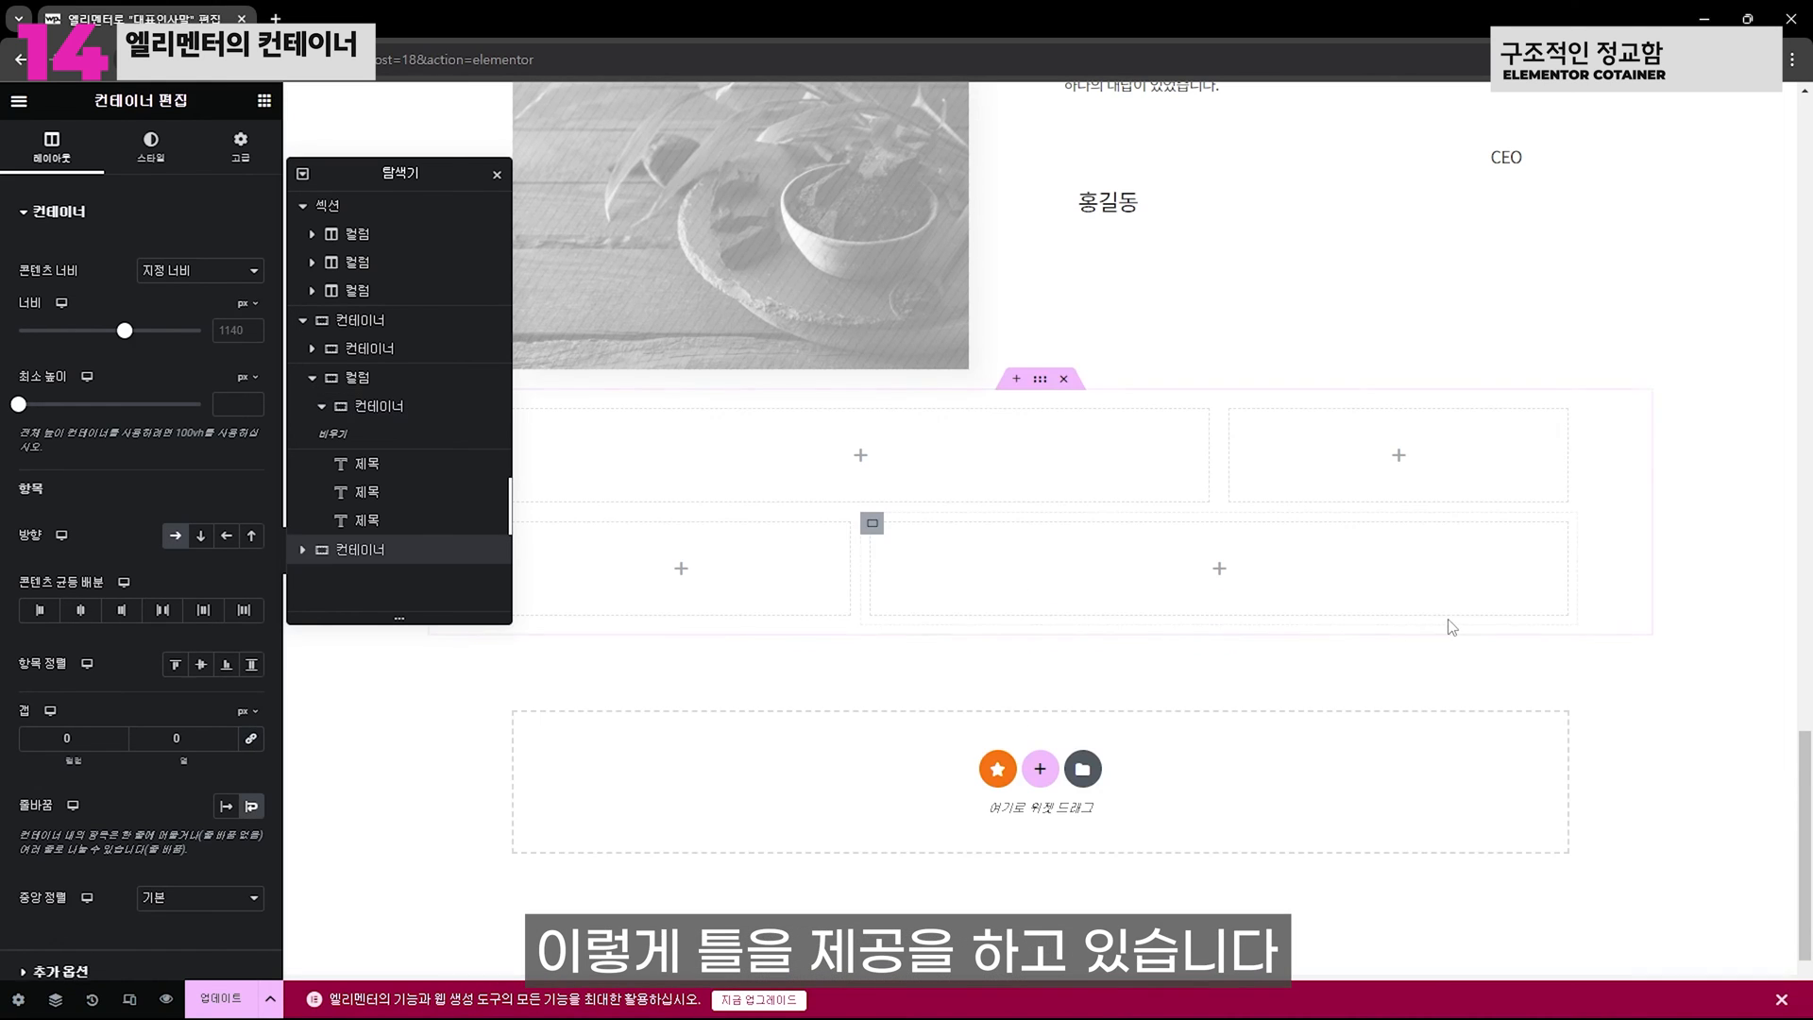
Delete the original section's empty middle column and the empty container above the converted container's text
scroll(982, 434, up, 10)
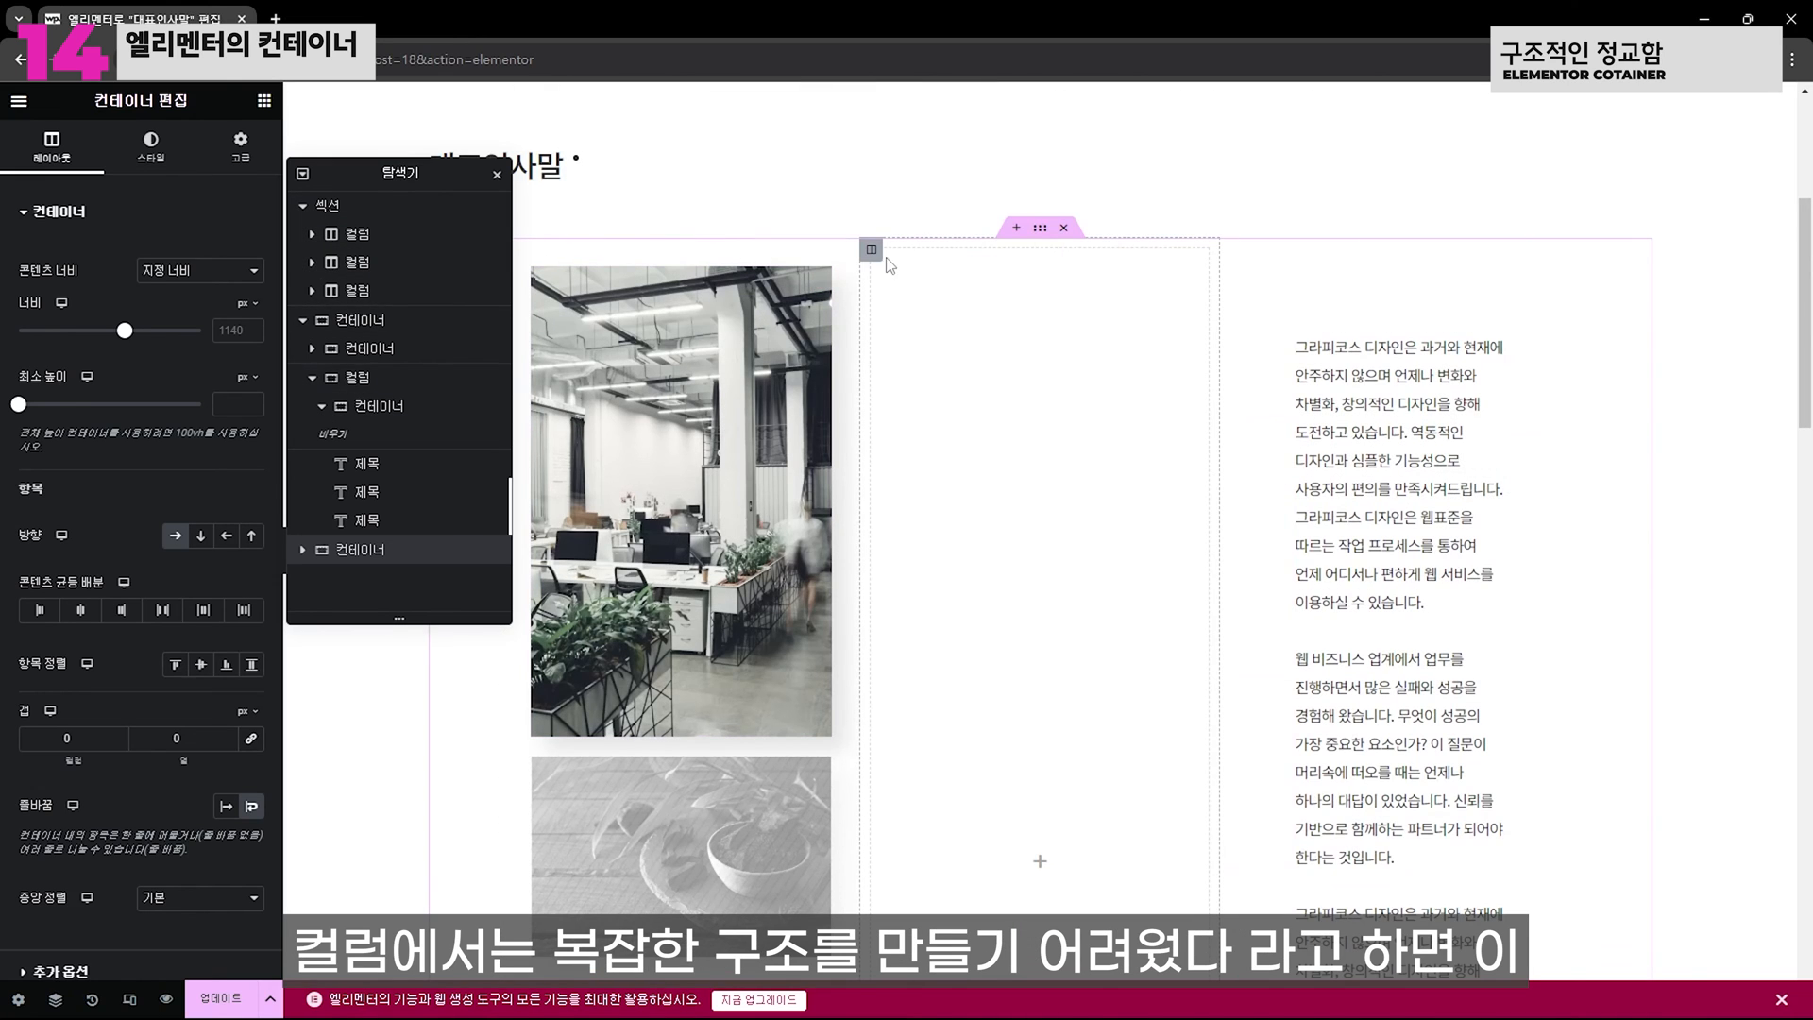
click(871, 253)
key(Delete)
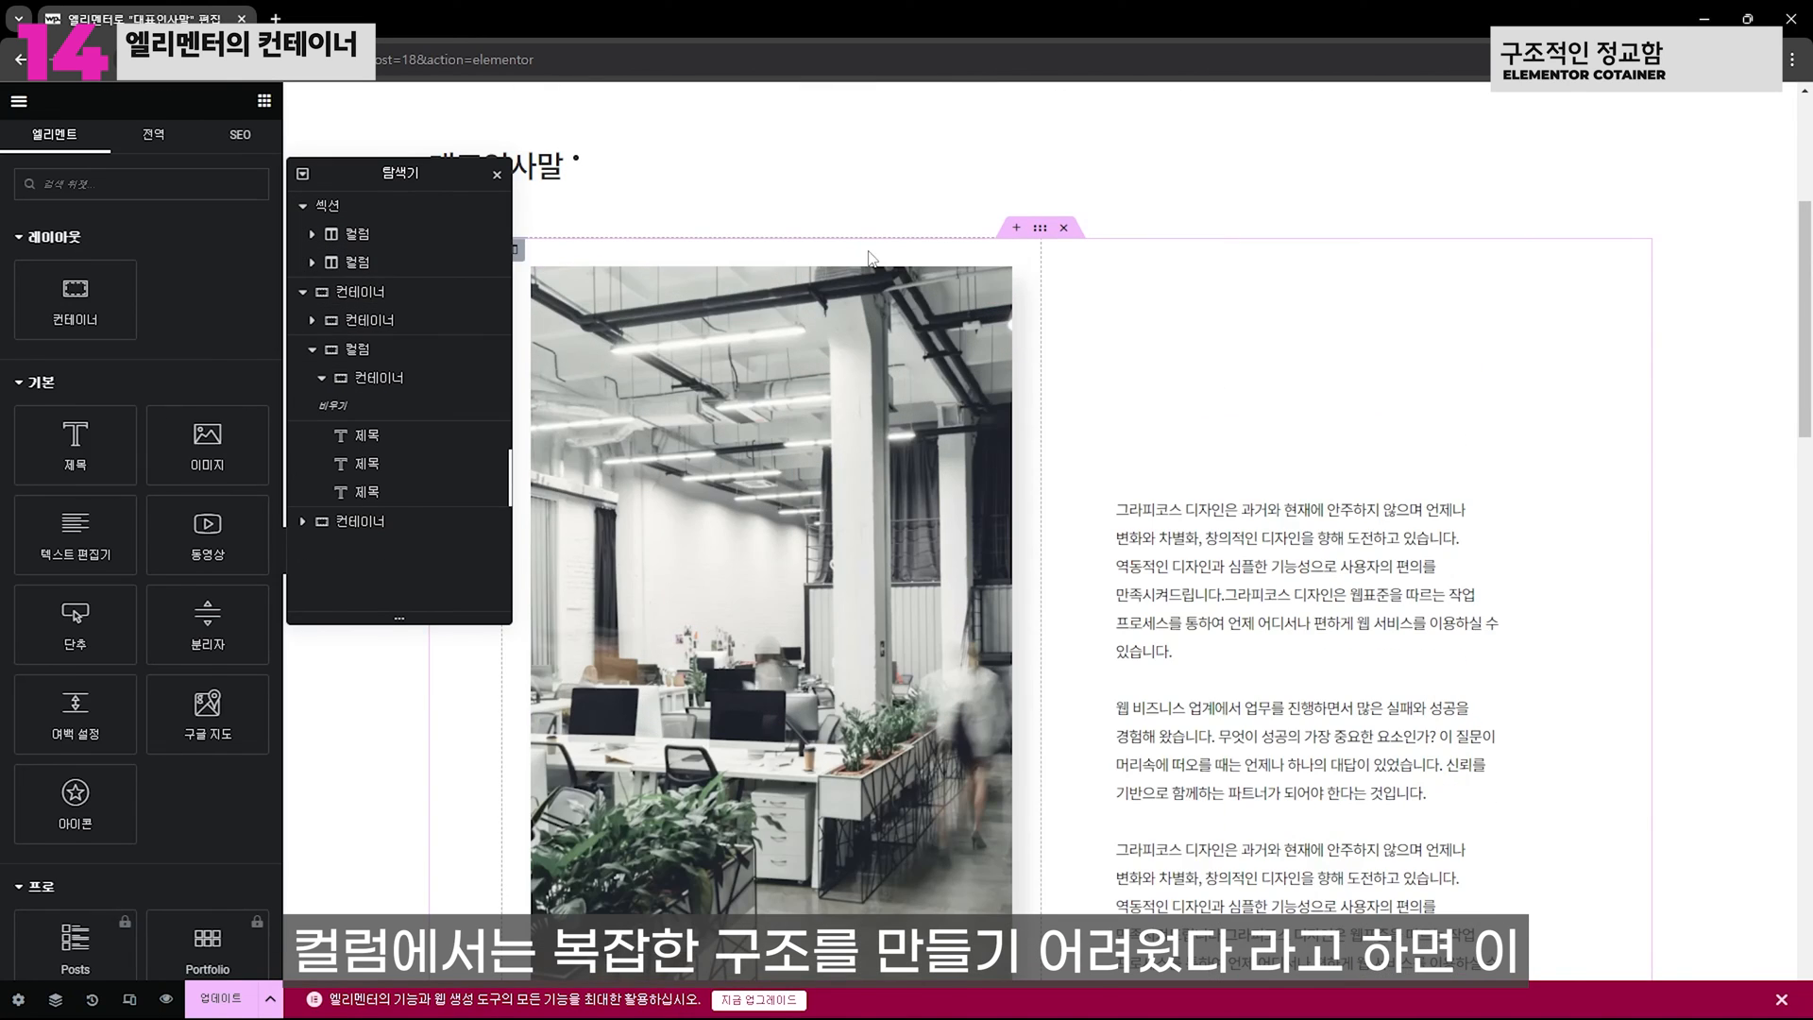
scroll(1226, 459, down, 5)
scroll(1226, 459, down, 5)
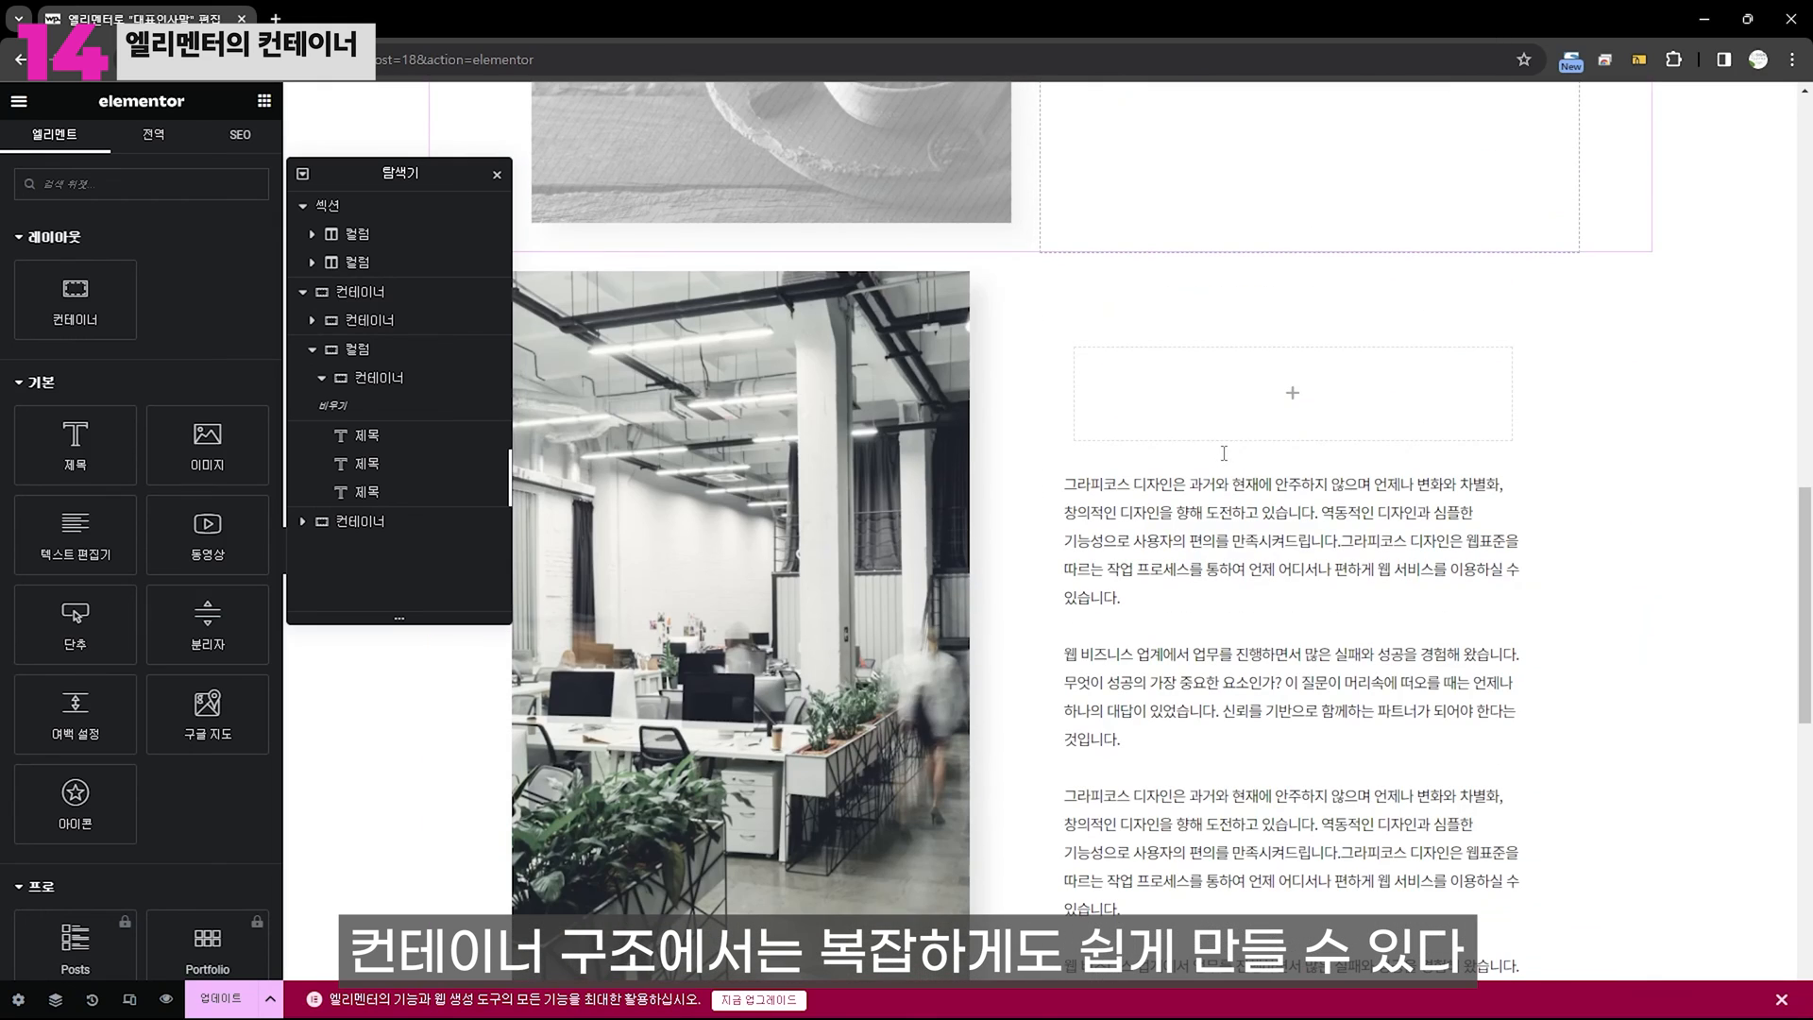
click(1075, 350)
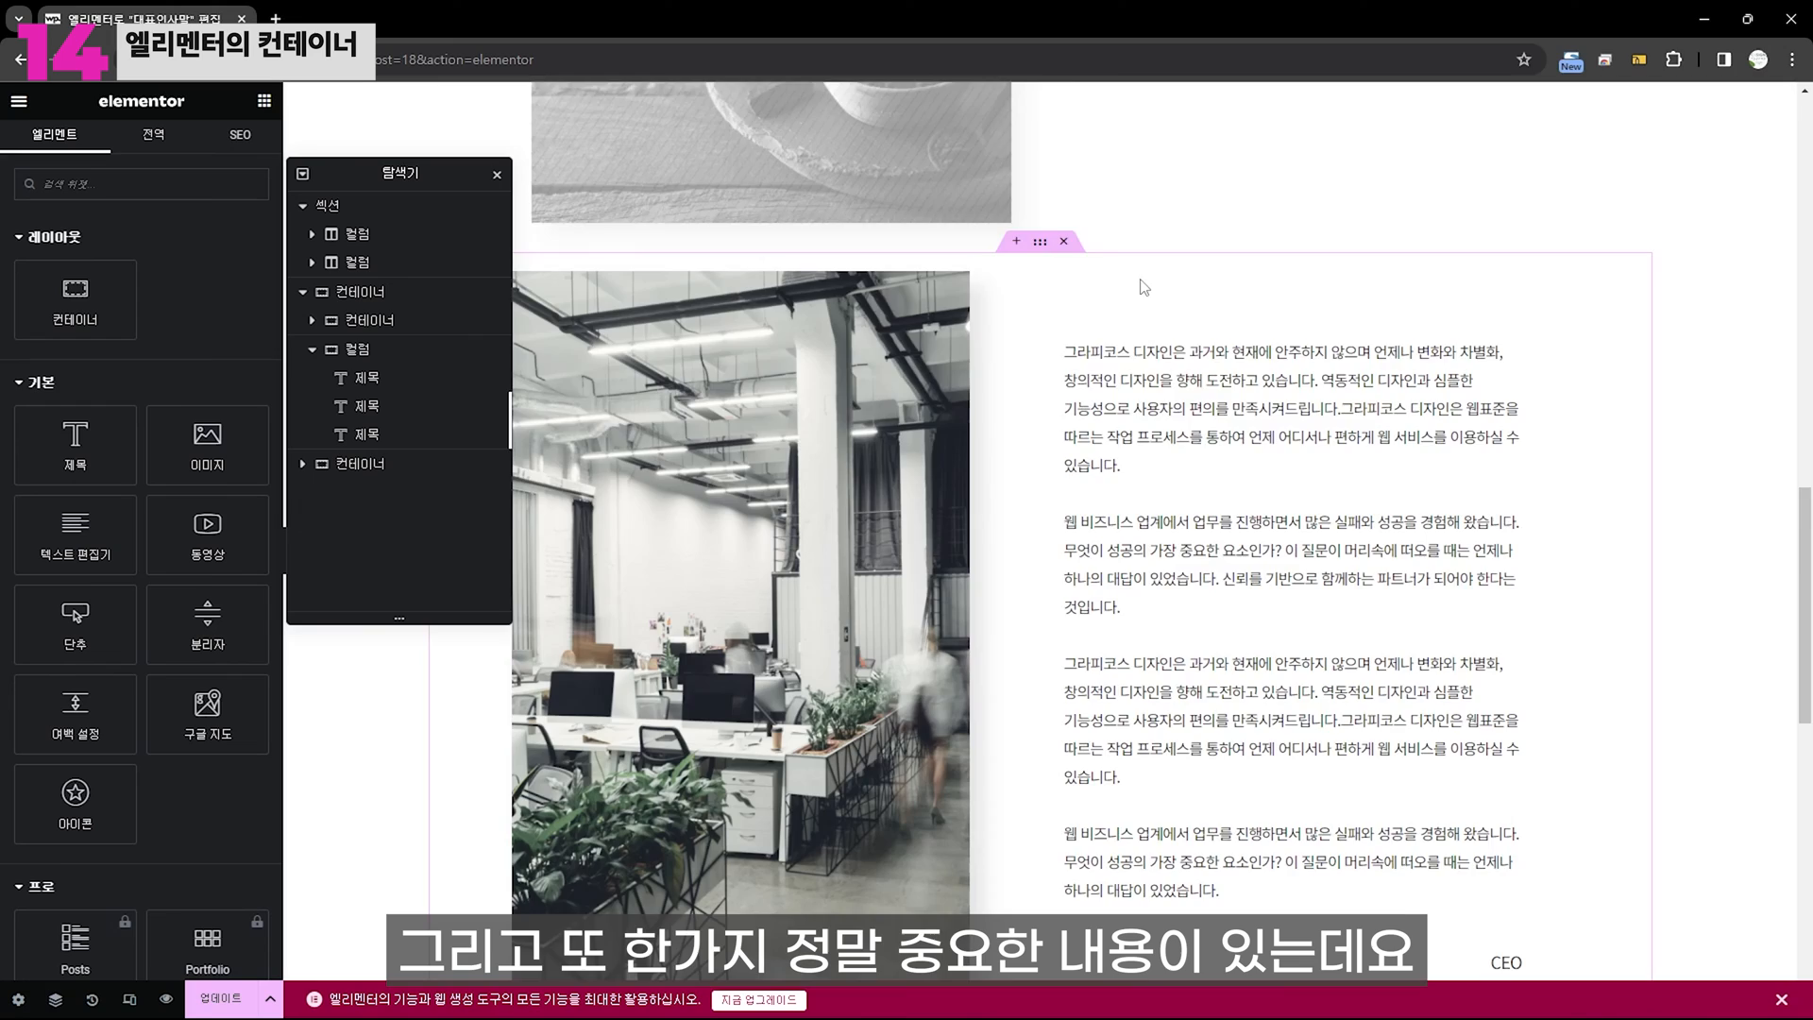
scroll(1141, 281, down, 11)
scroll(1141, 283, up, 14)
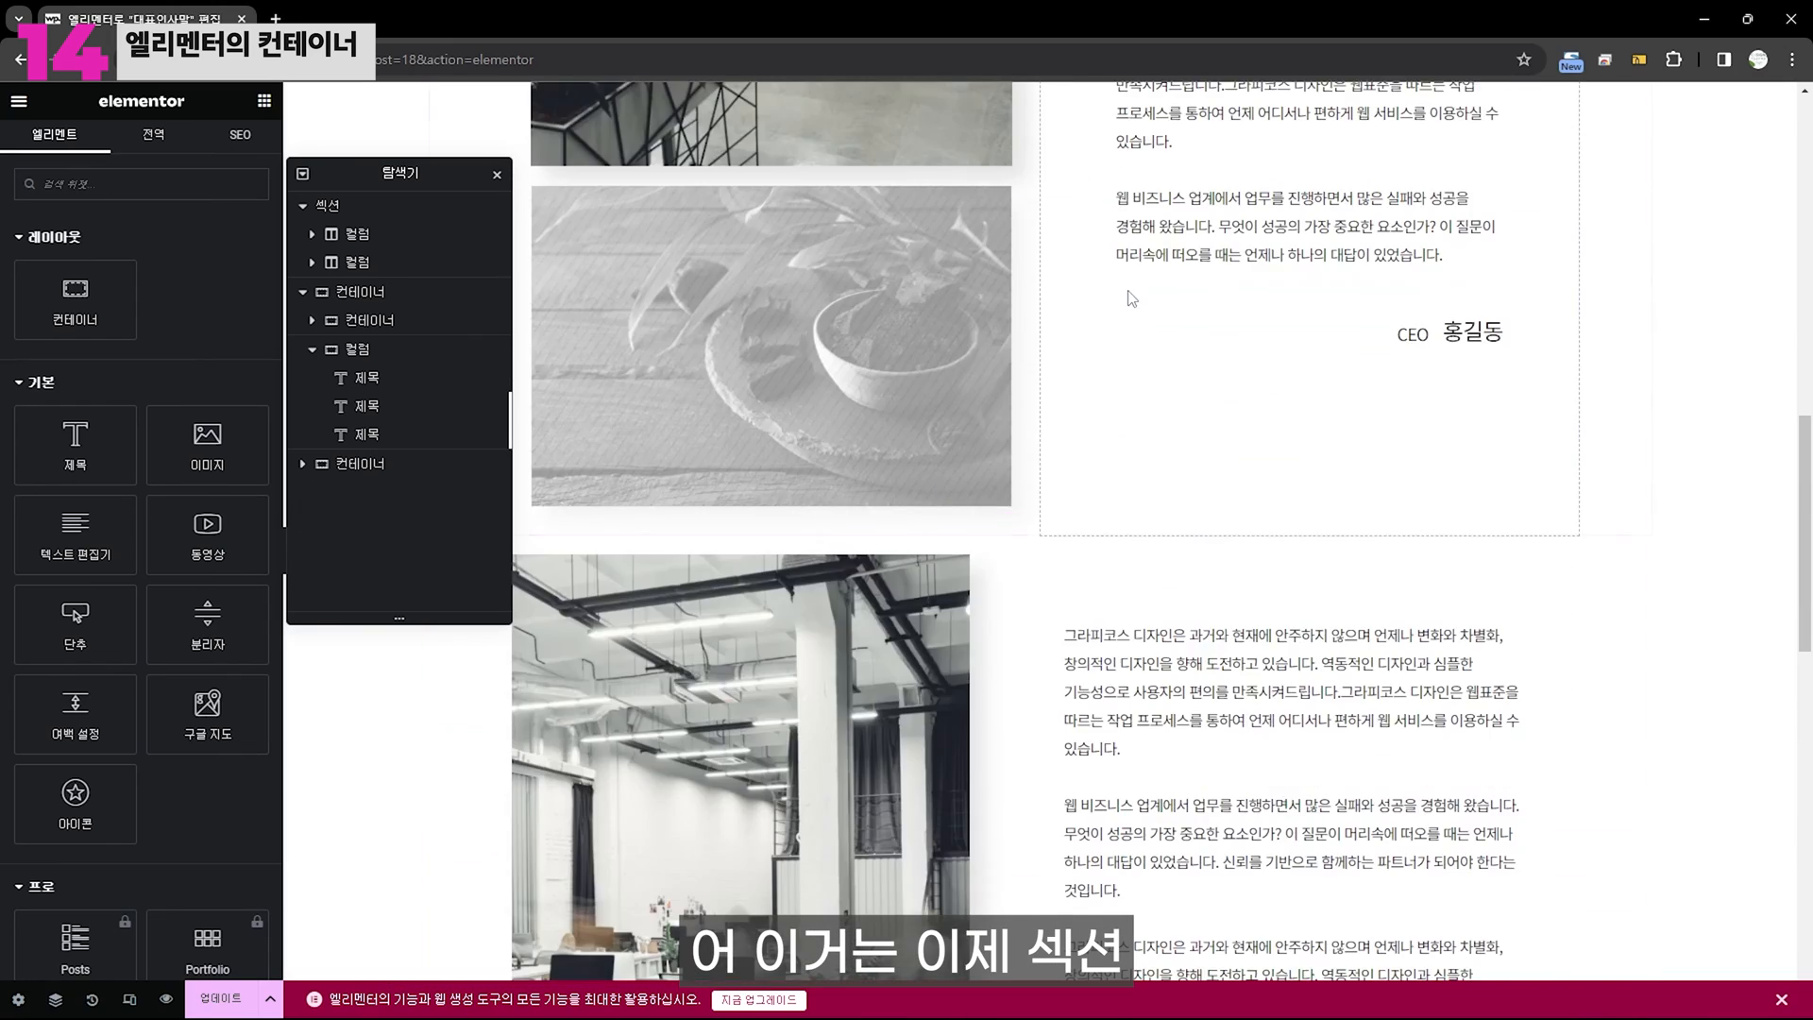
scroll(1131, 299, down, 5)
scroll(1197, 271, up, 15)
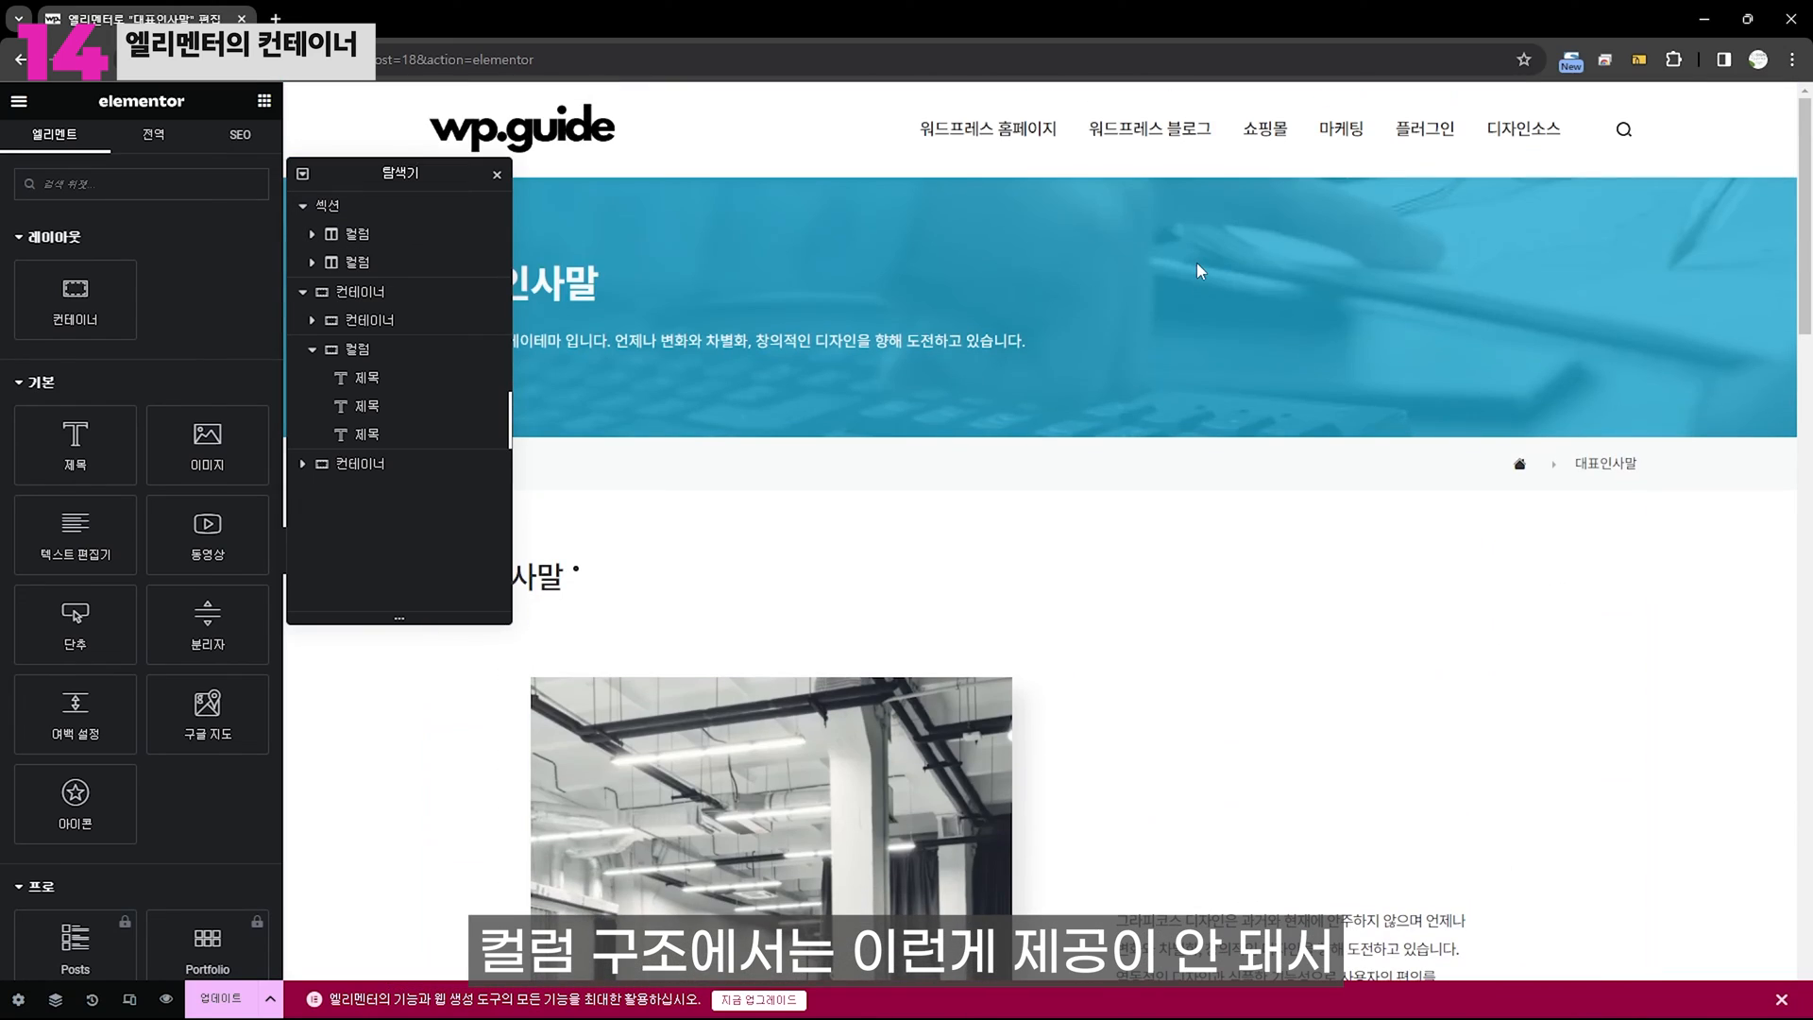
scroll(1197, 271, down, 10)
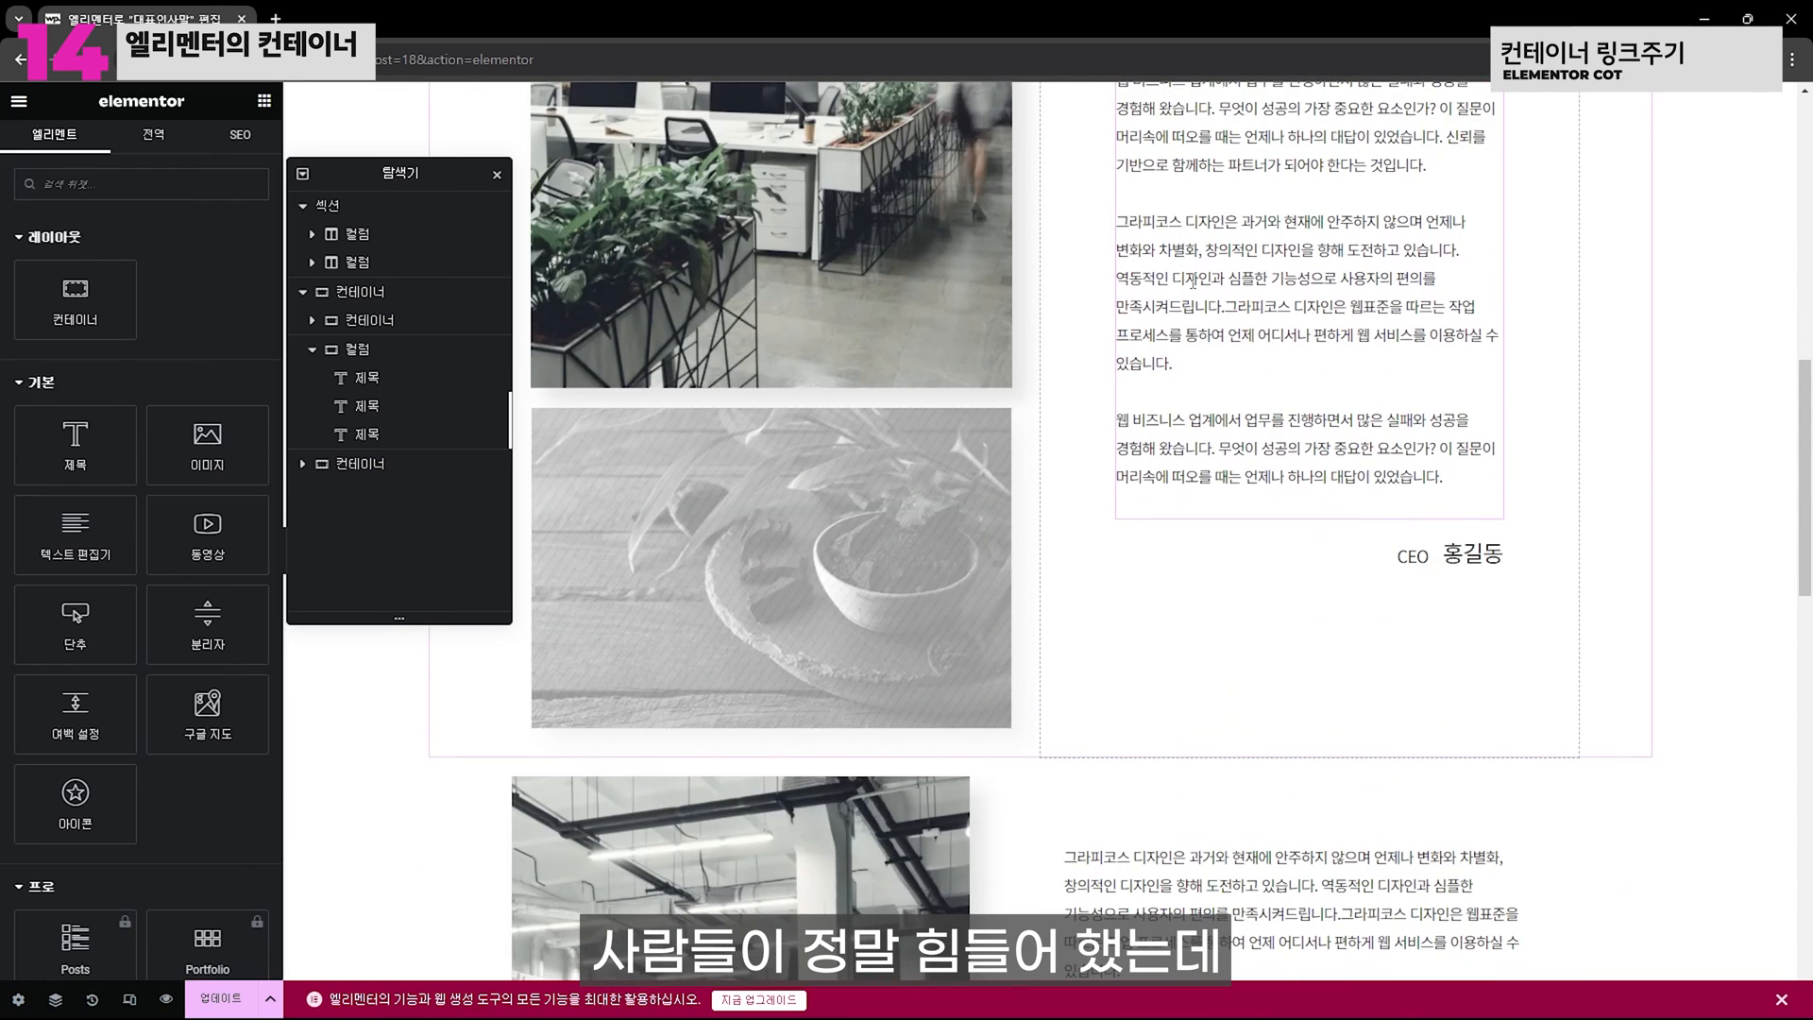
Inspect the HTML 태그 choices available for the original section's first column
click(314, 351)
scroll(1315, 308, down, 5)
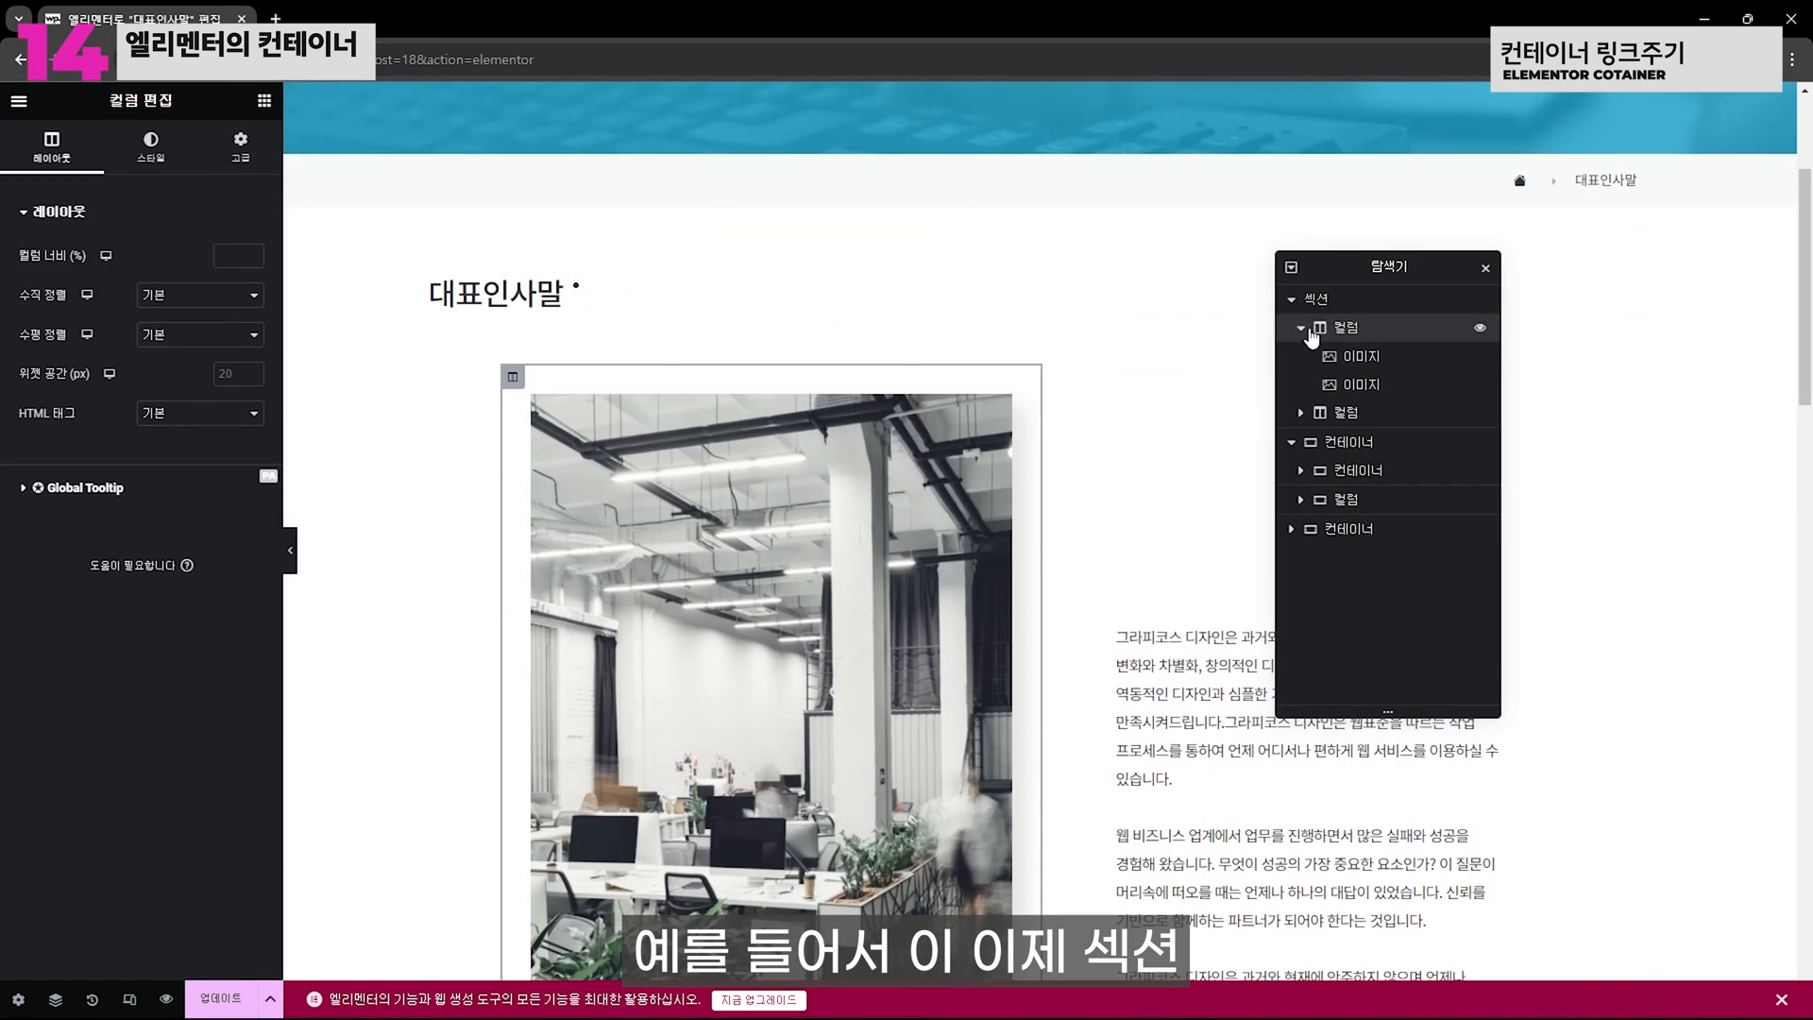
click(1308, 330)
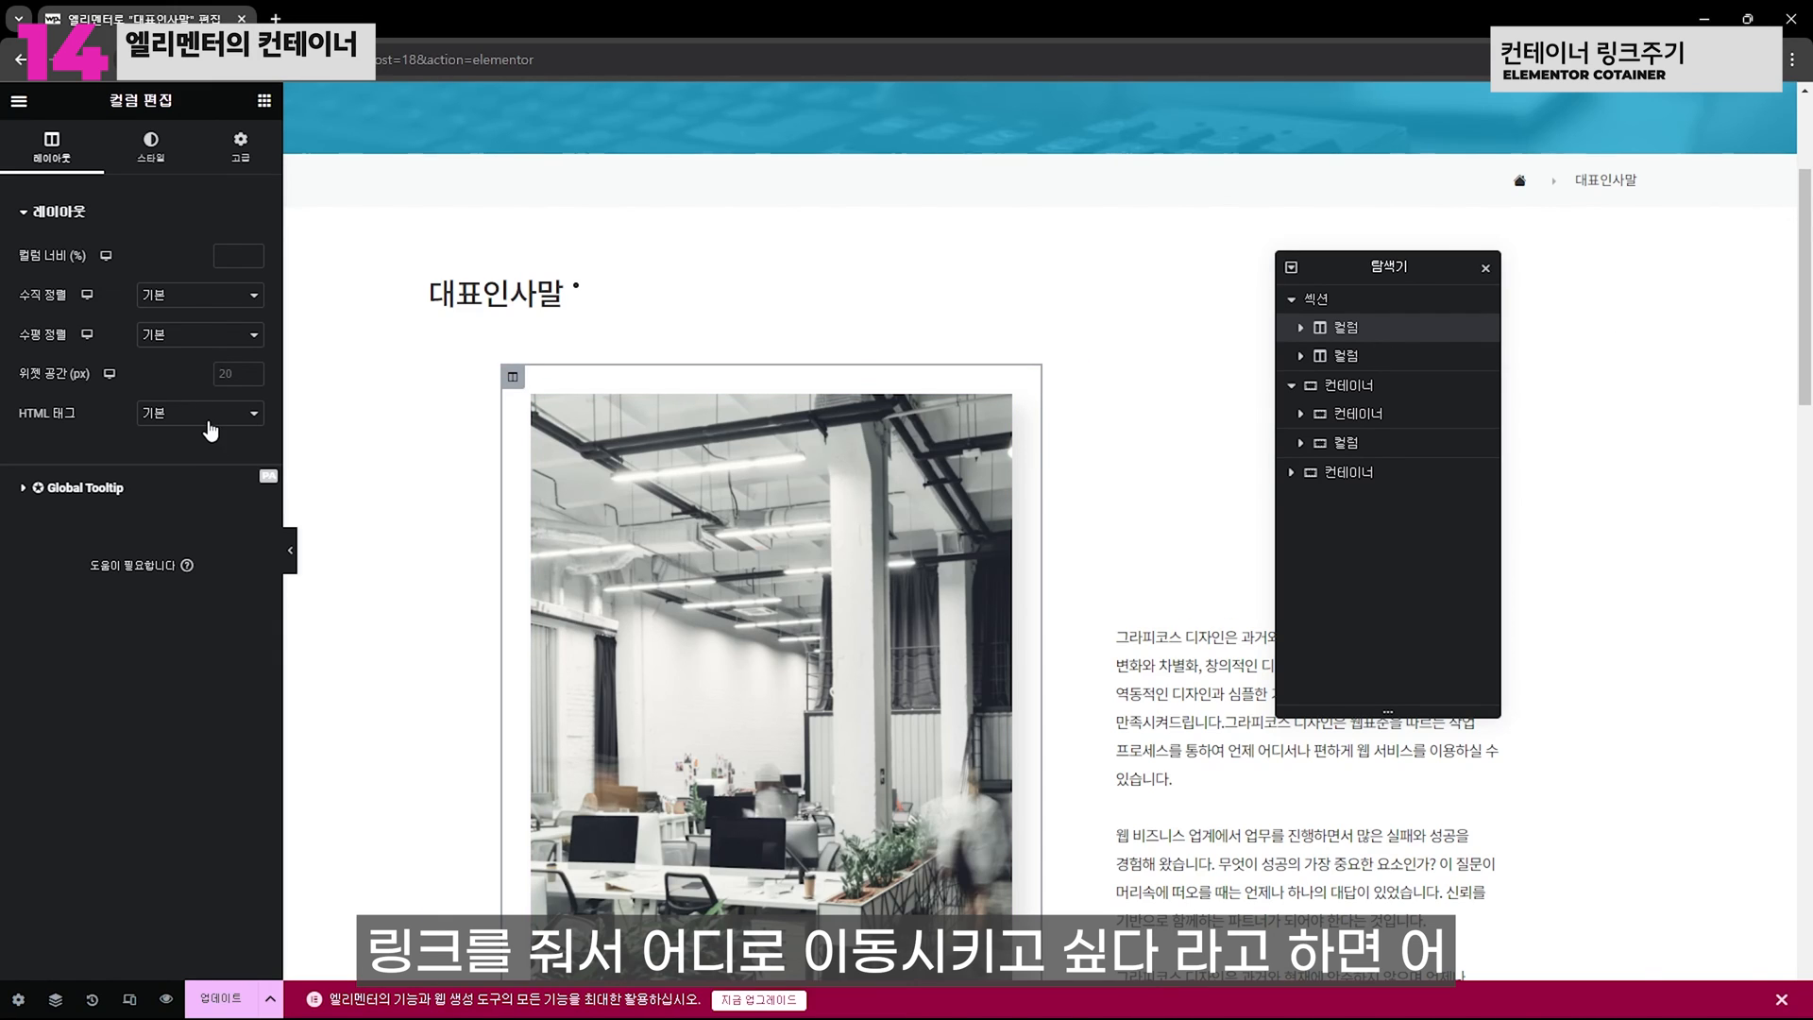
click(173, 420)
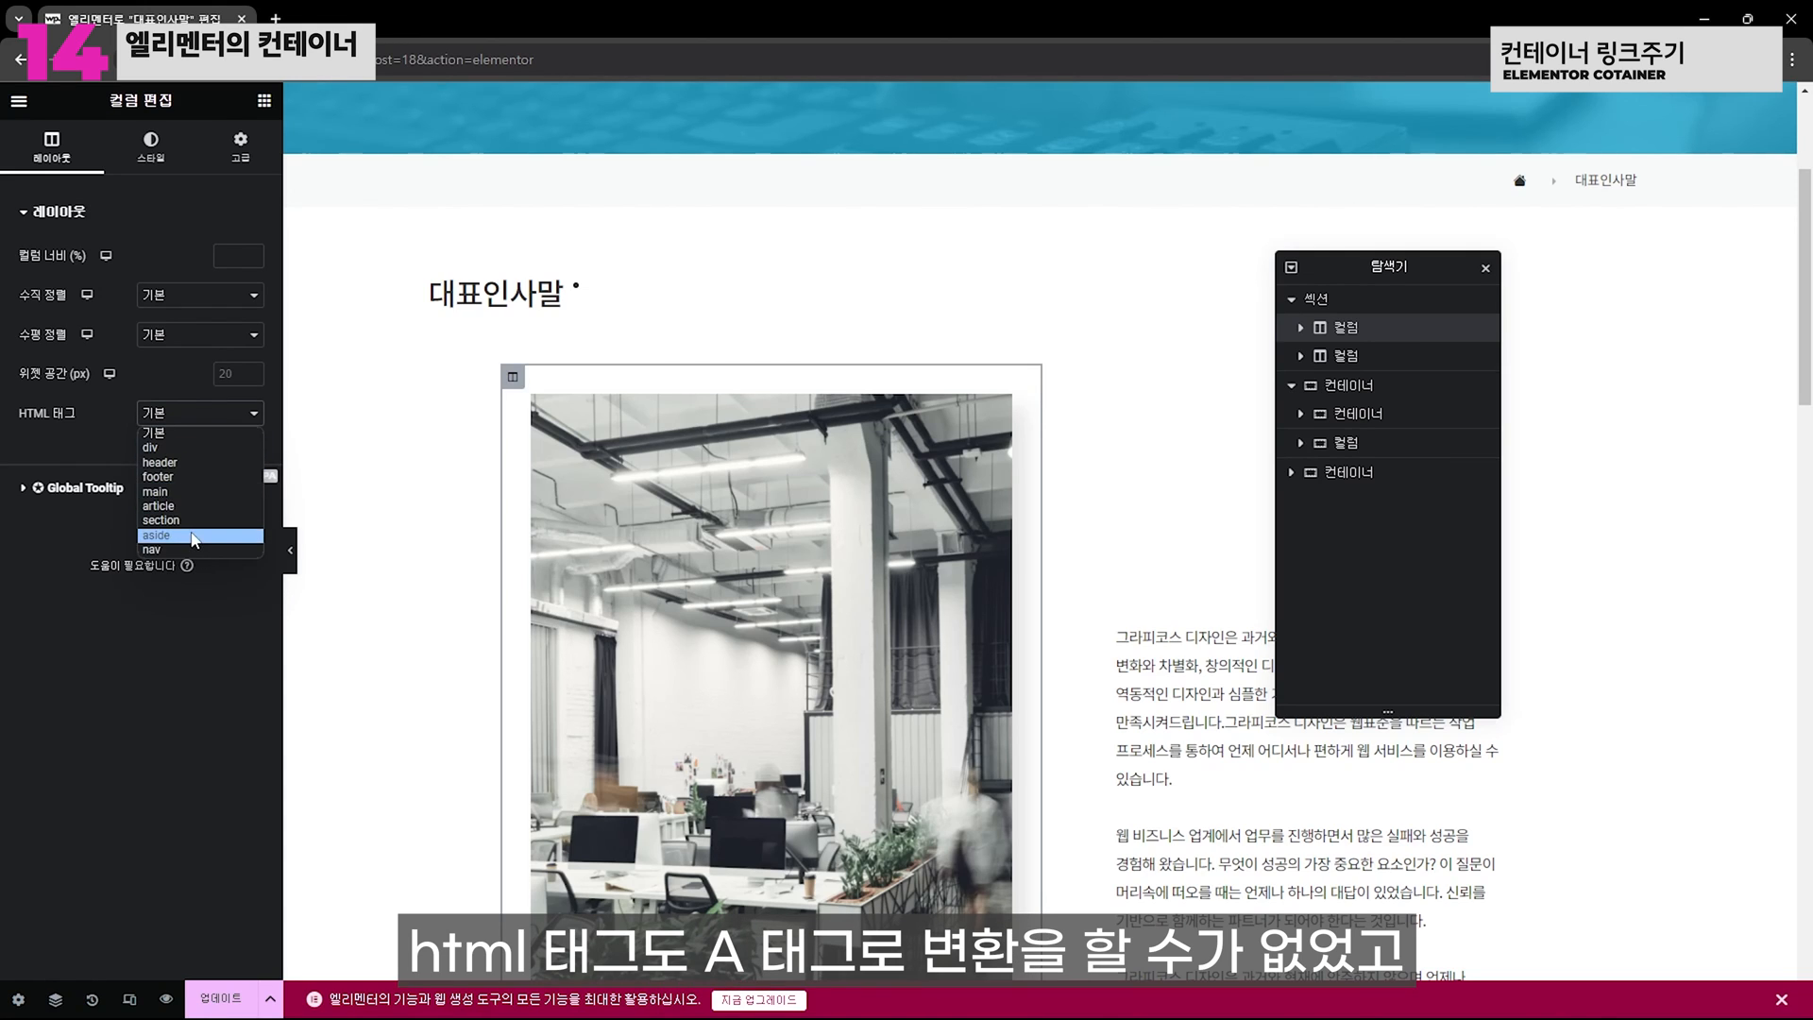
click(184, 664)
Look through the first column's style and advanced settings for a link option
click(163, 159)
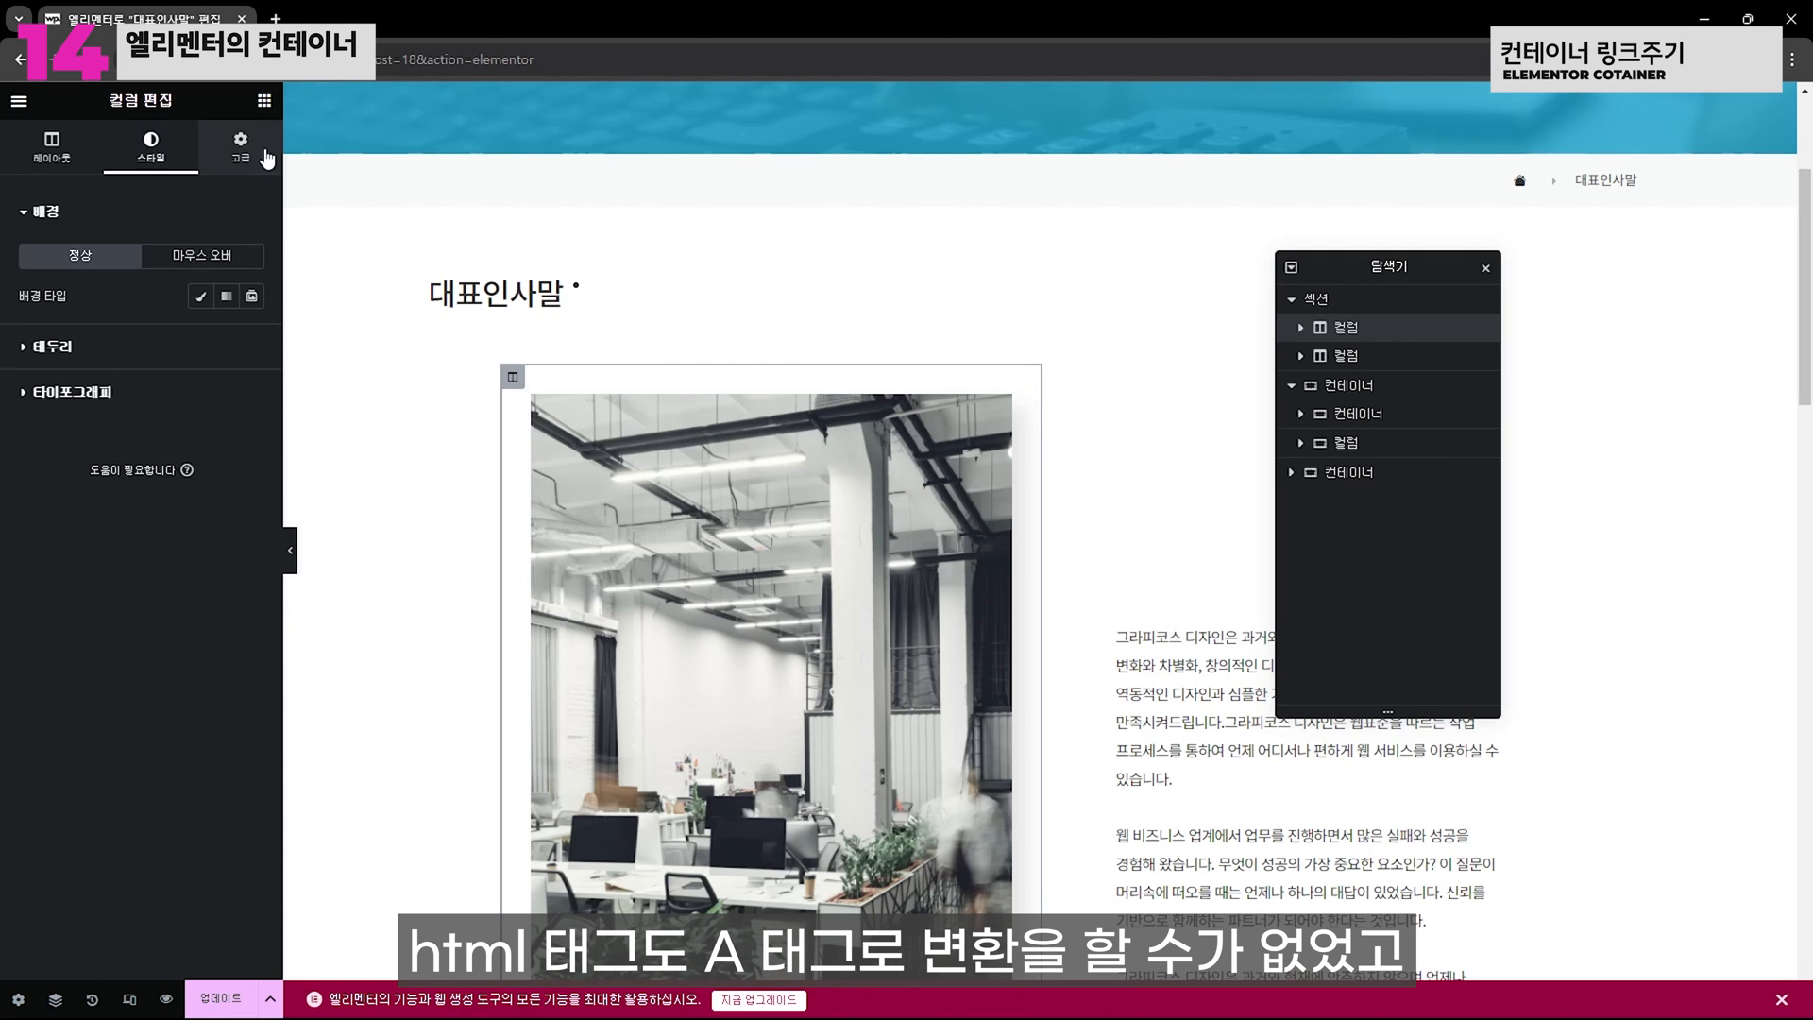
click(240, 150)
click(148, 161)
click(49, 156)
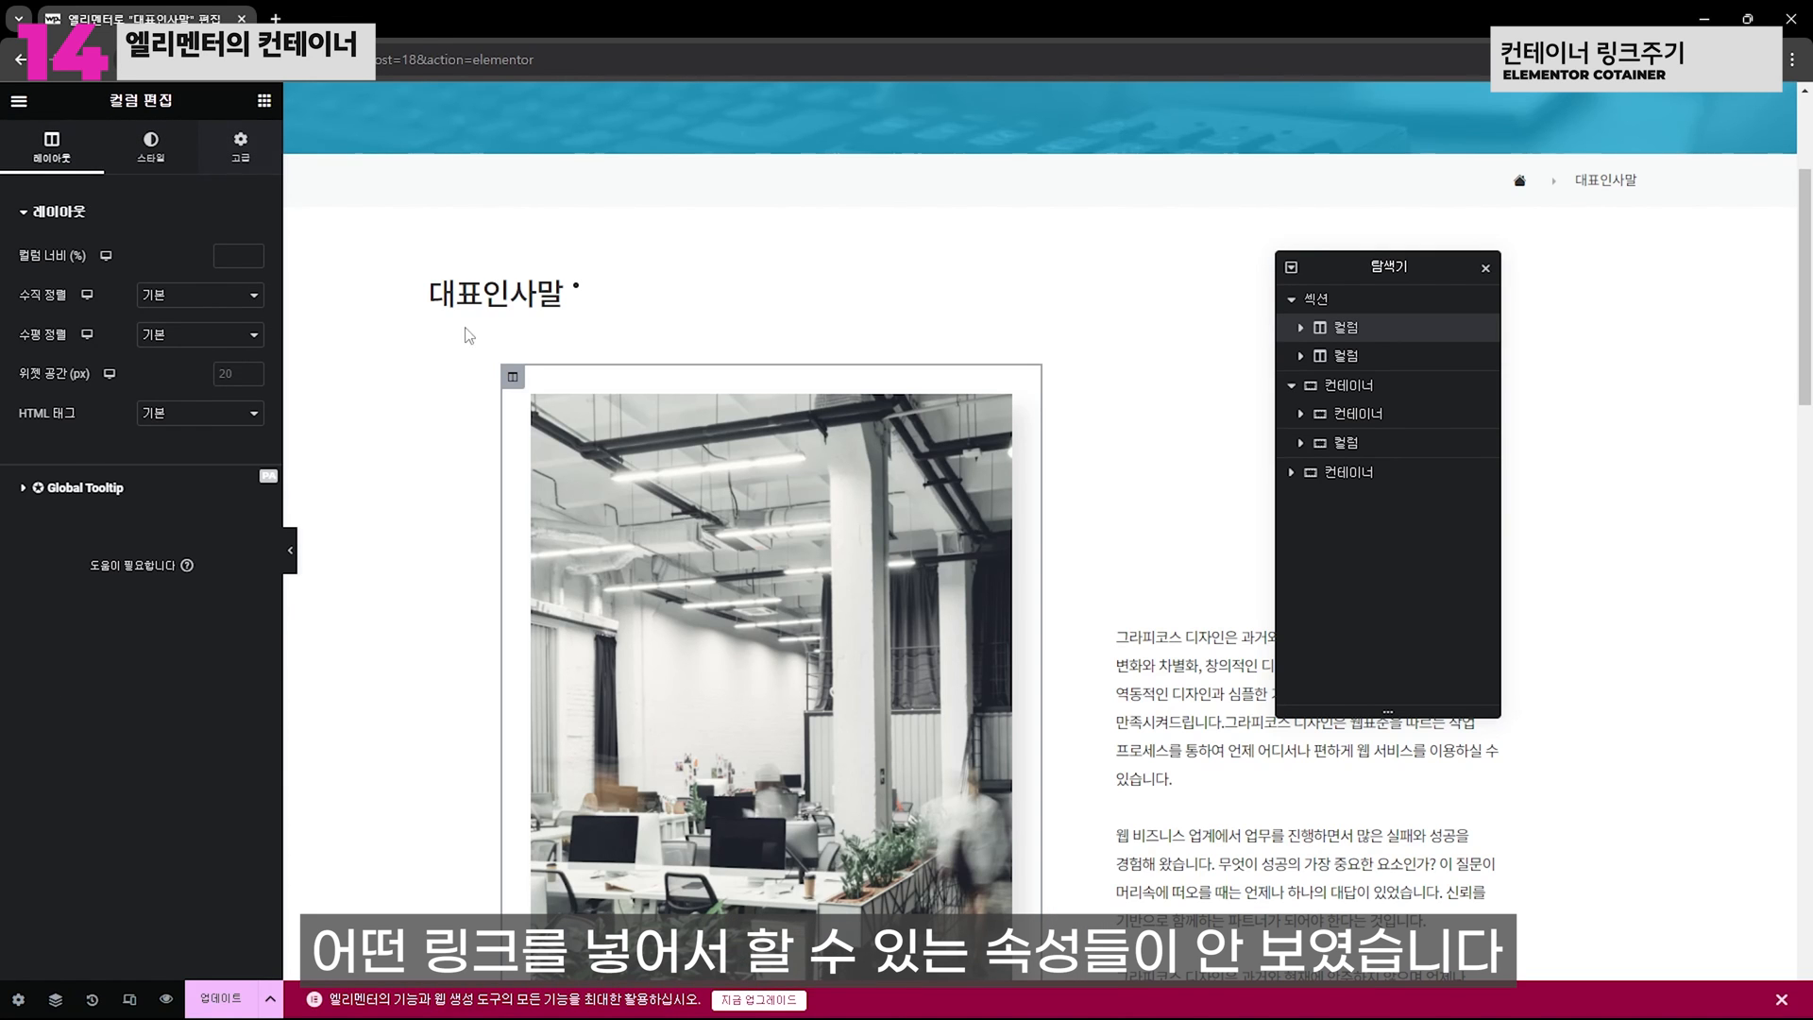
Set the HTML 태그 of the image container nested in the converted container to a (링크)
scroll(944, 425, down, 5)
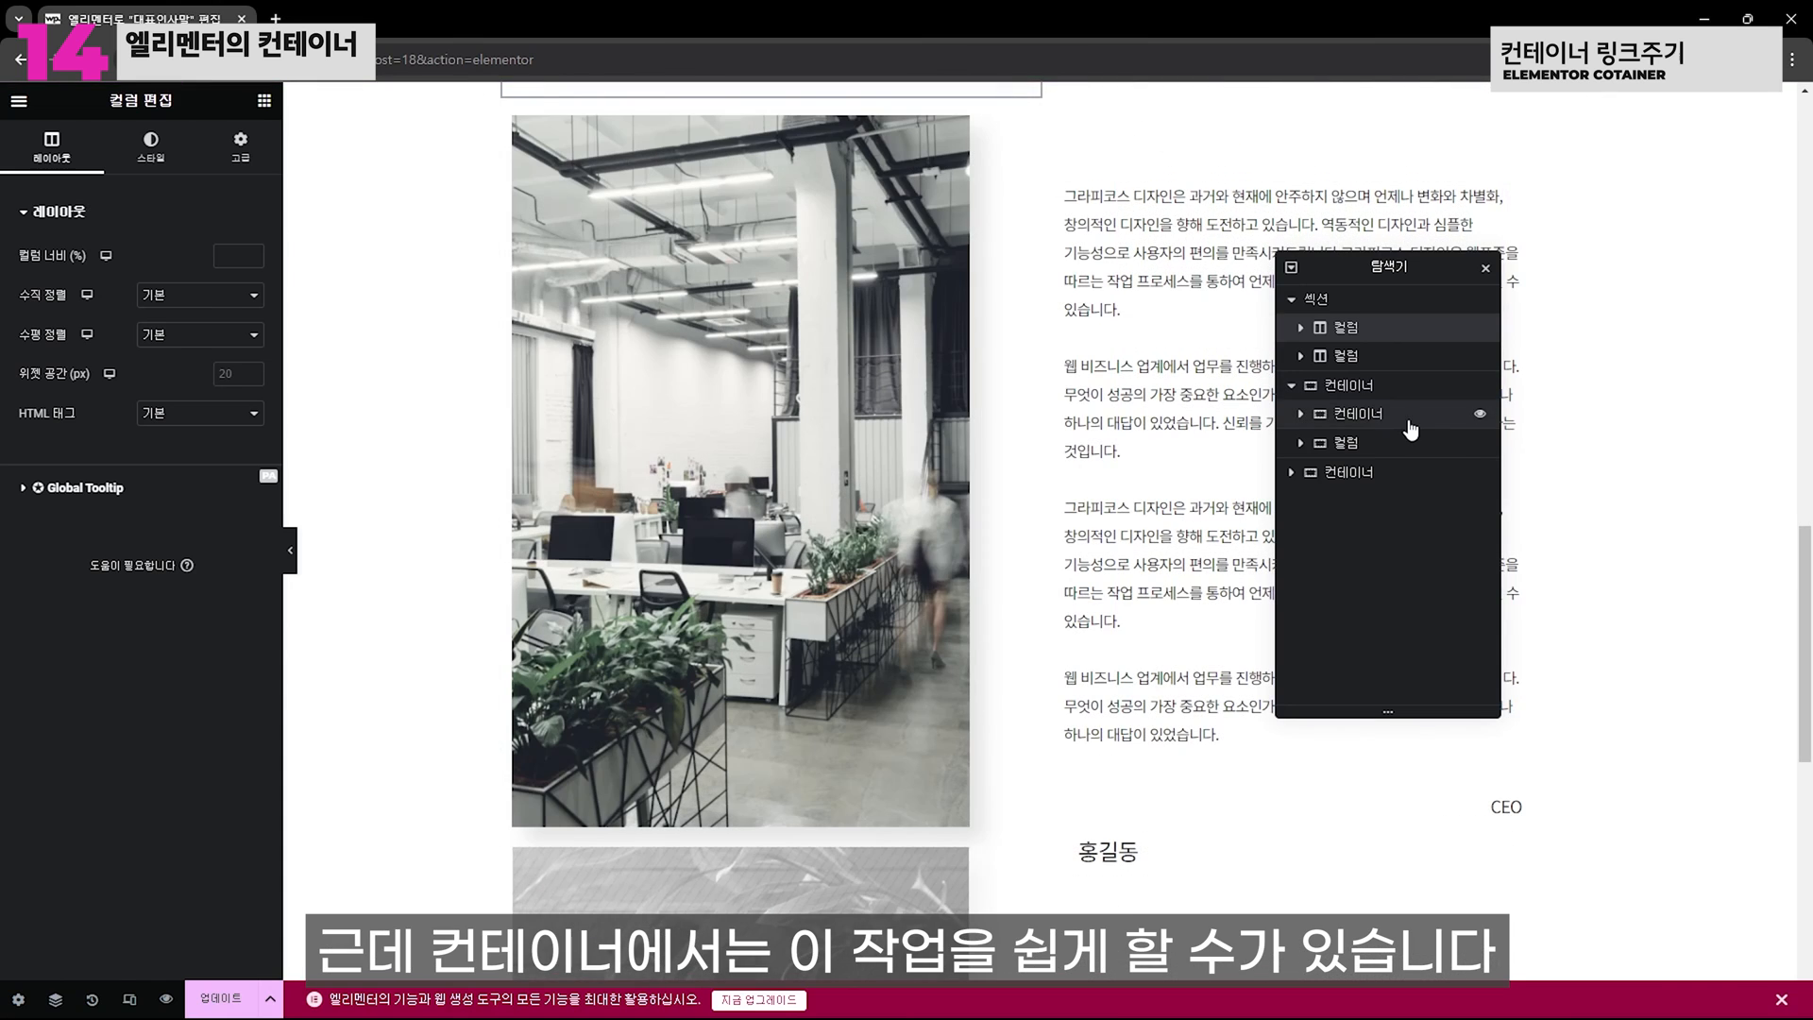
click(1409, 430)
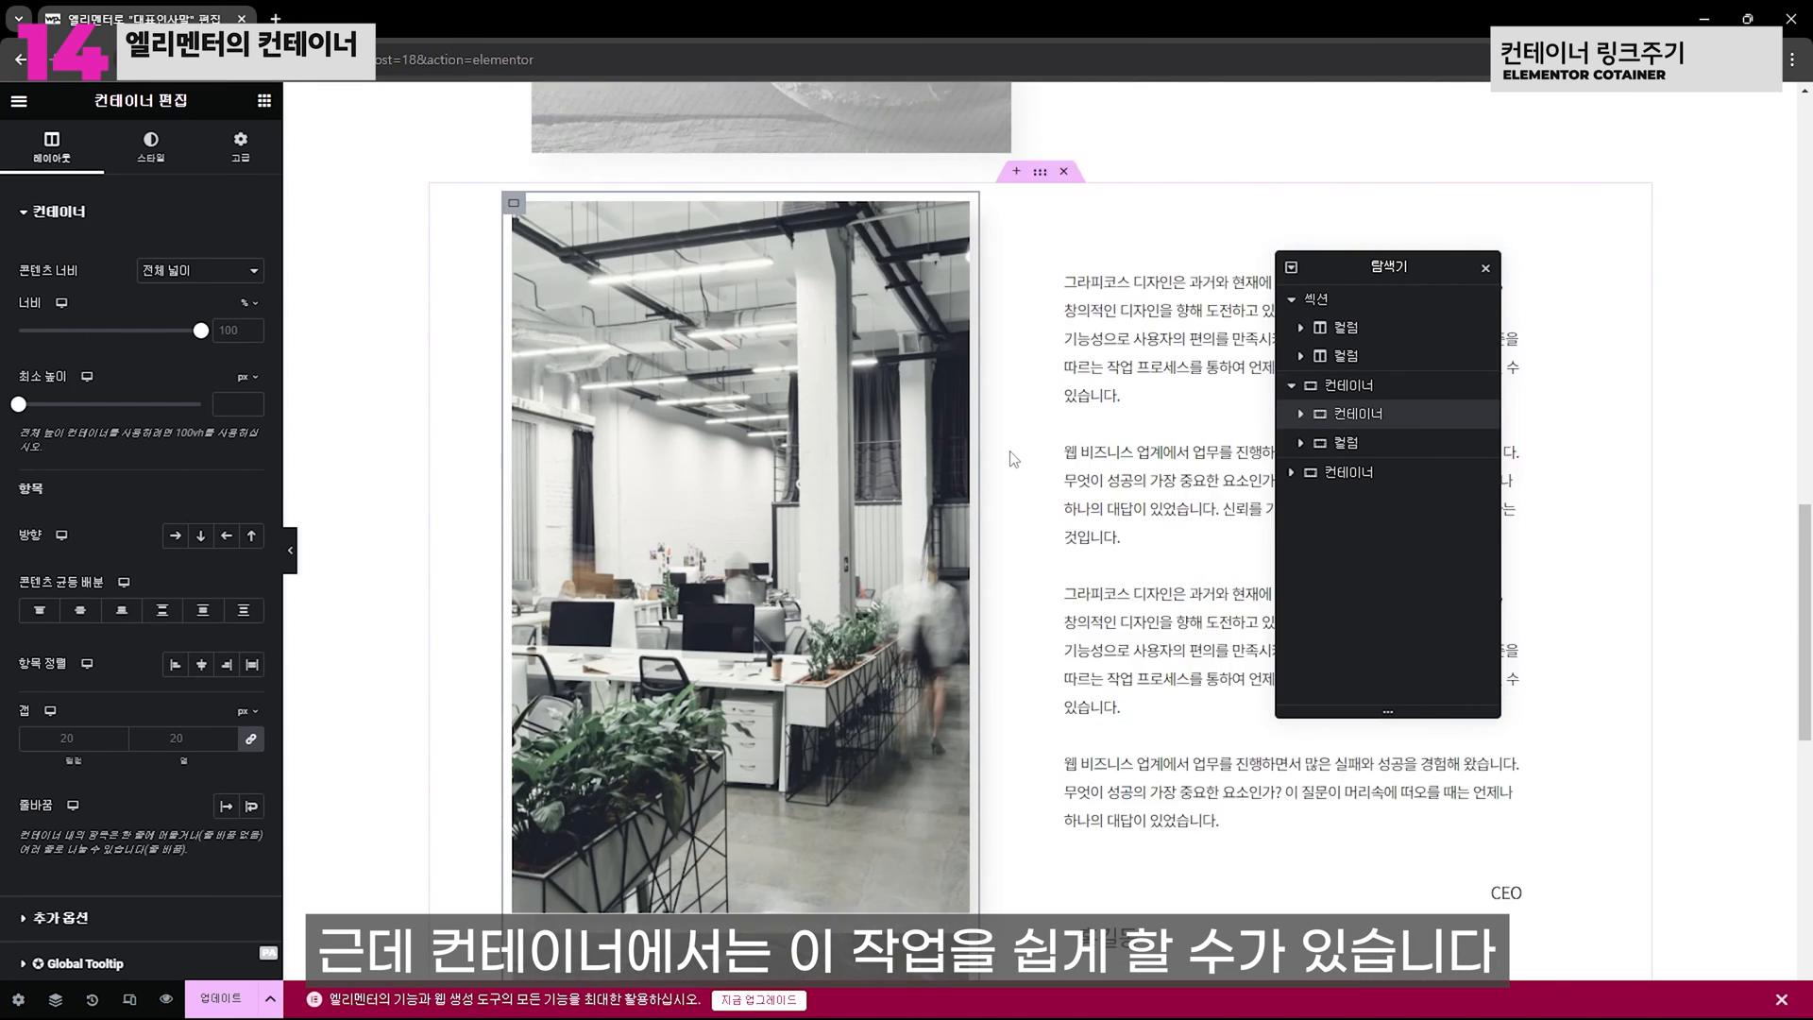
scroll(991, 458, down, 1)
scroll(906, 462, up, 3)
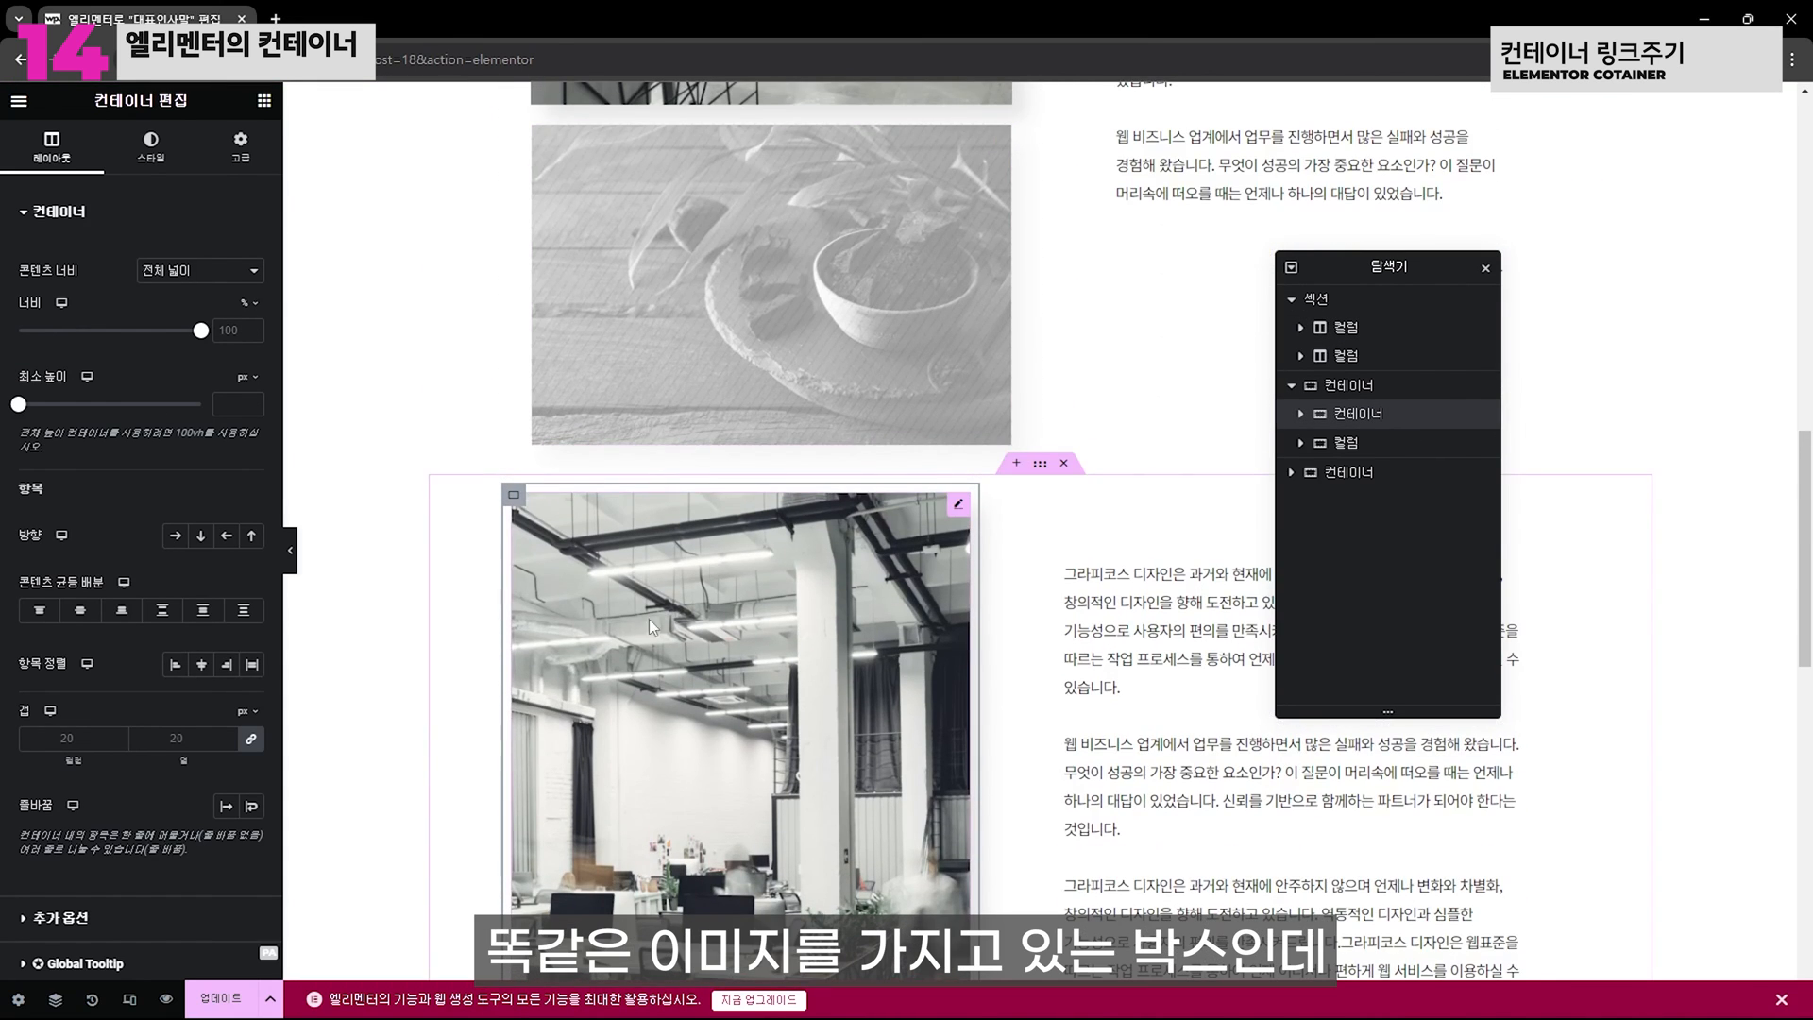
click(513, 505)
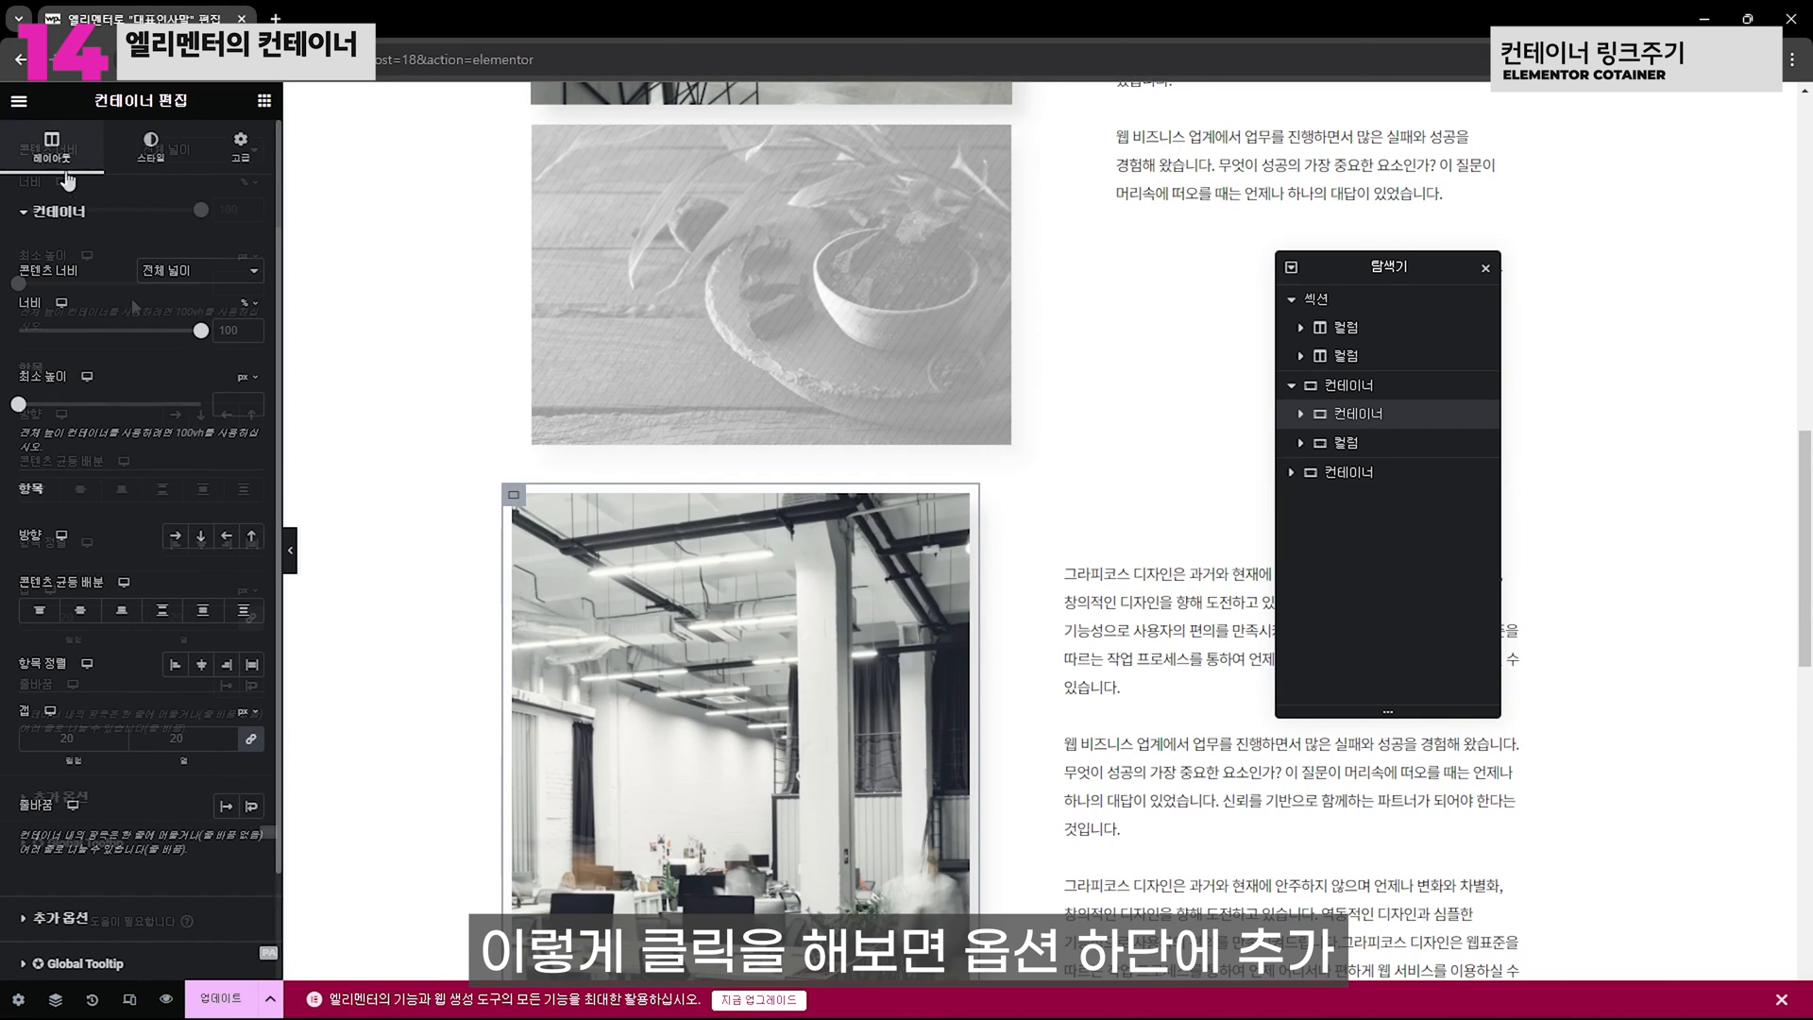
click(137, 807)
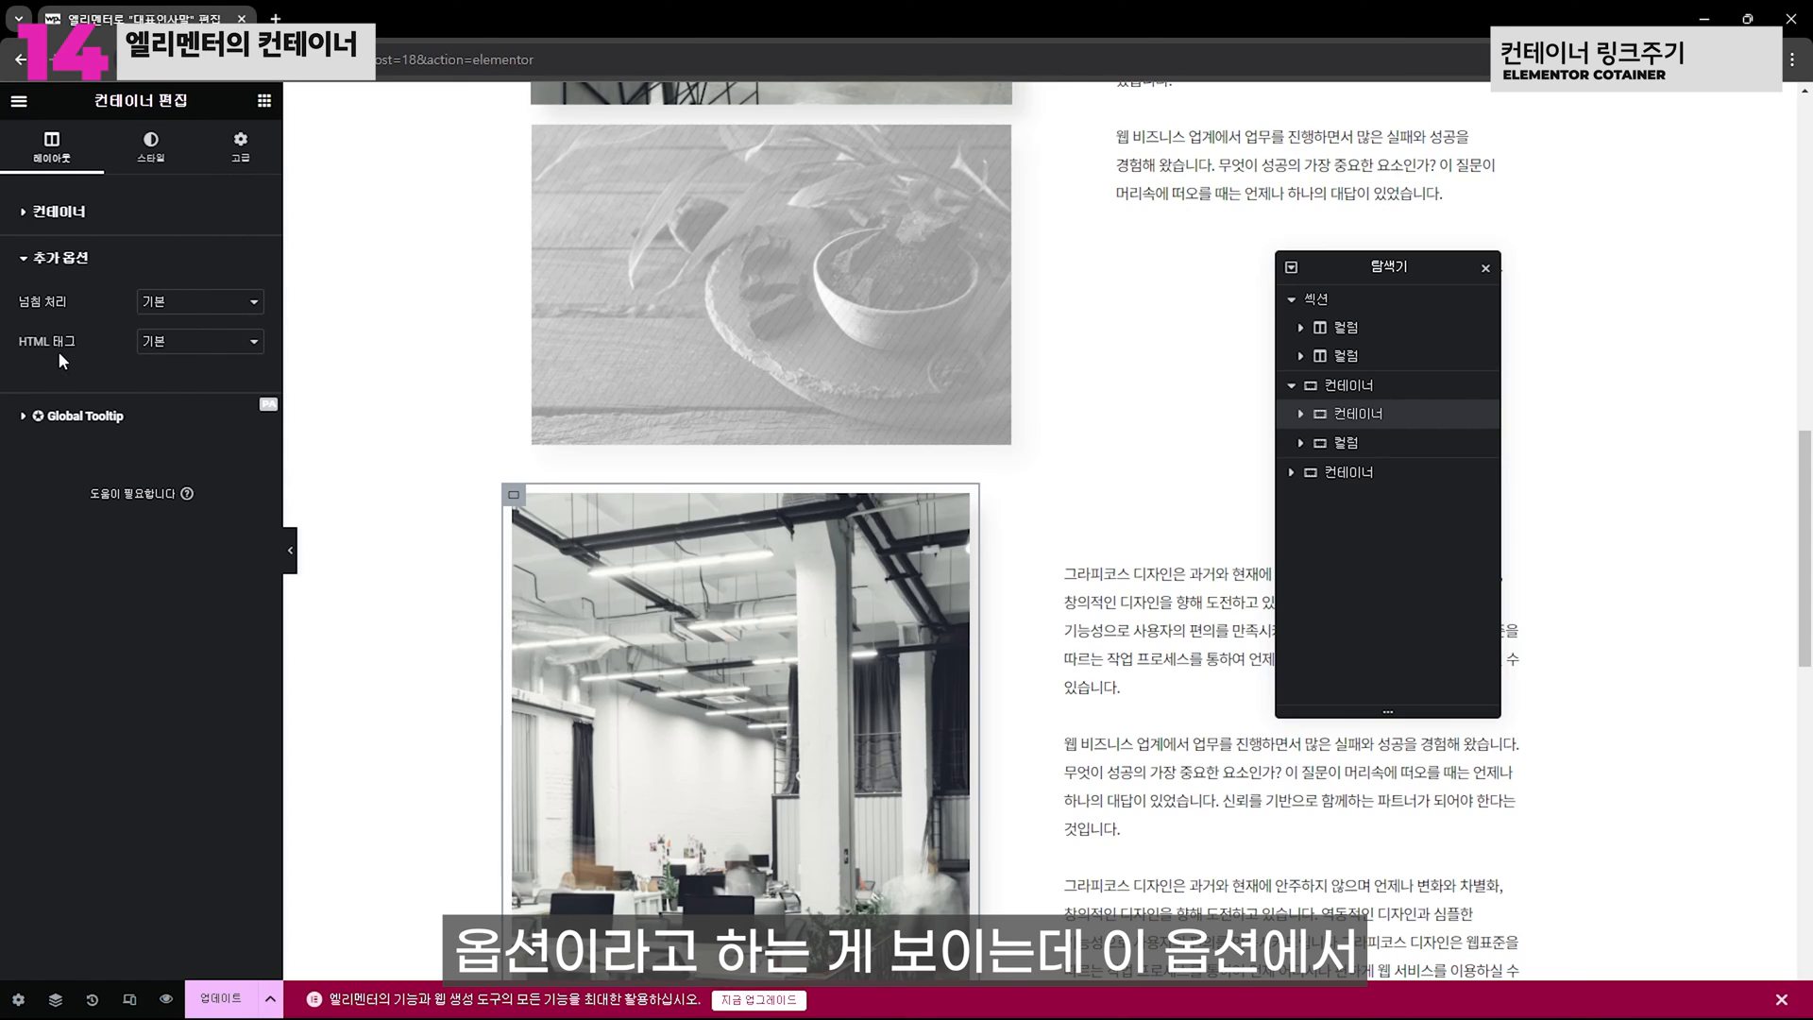
click(213, 350)
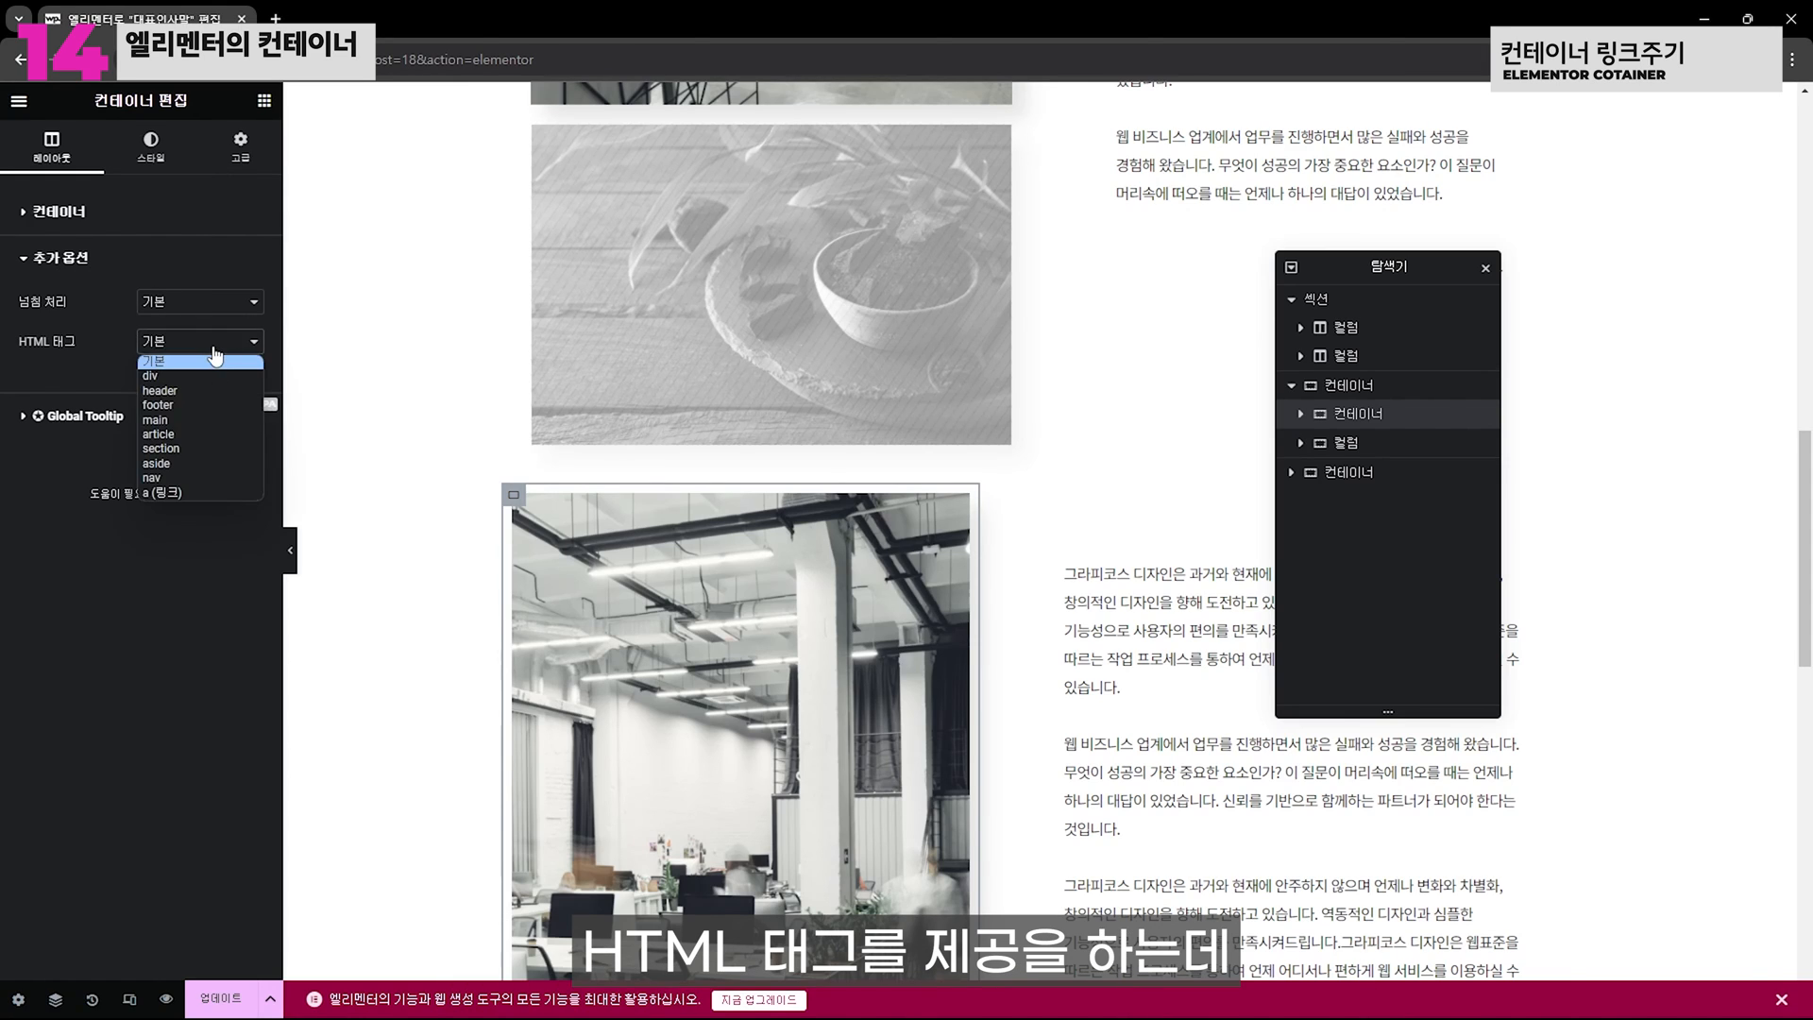
click(220, 493)
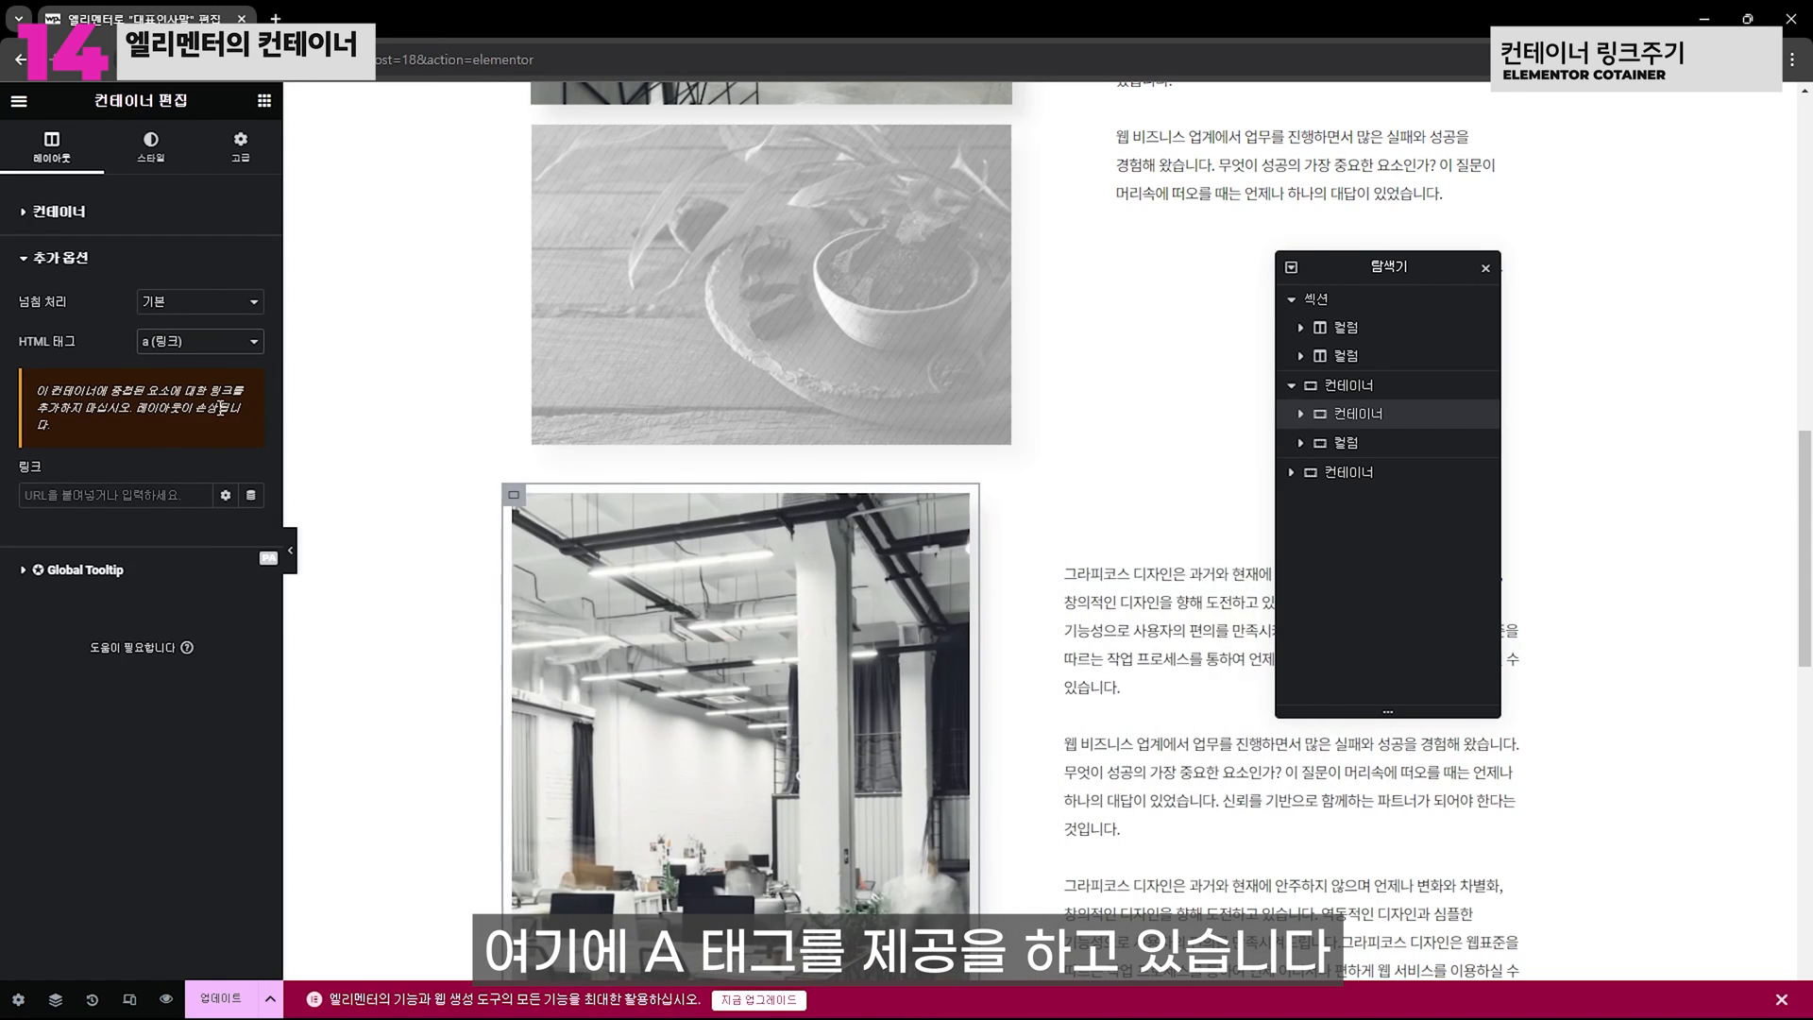
scroll(559, 371, down, 1)
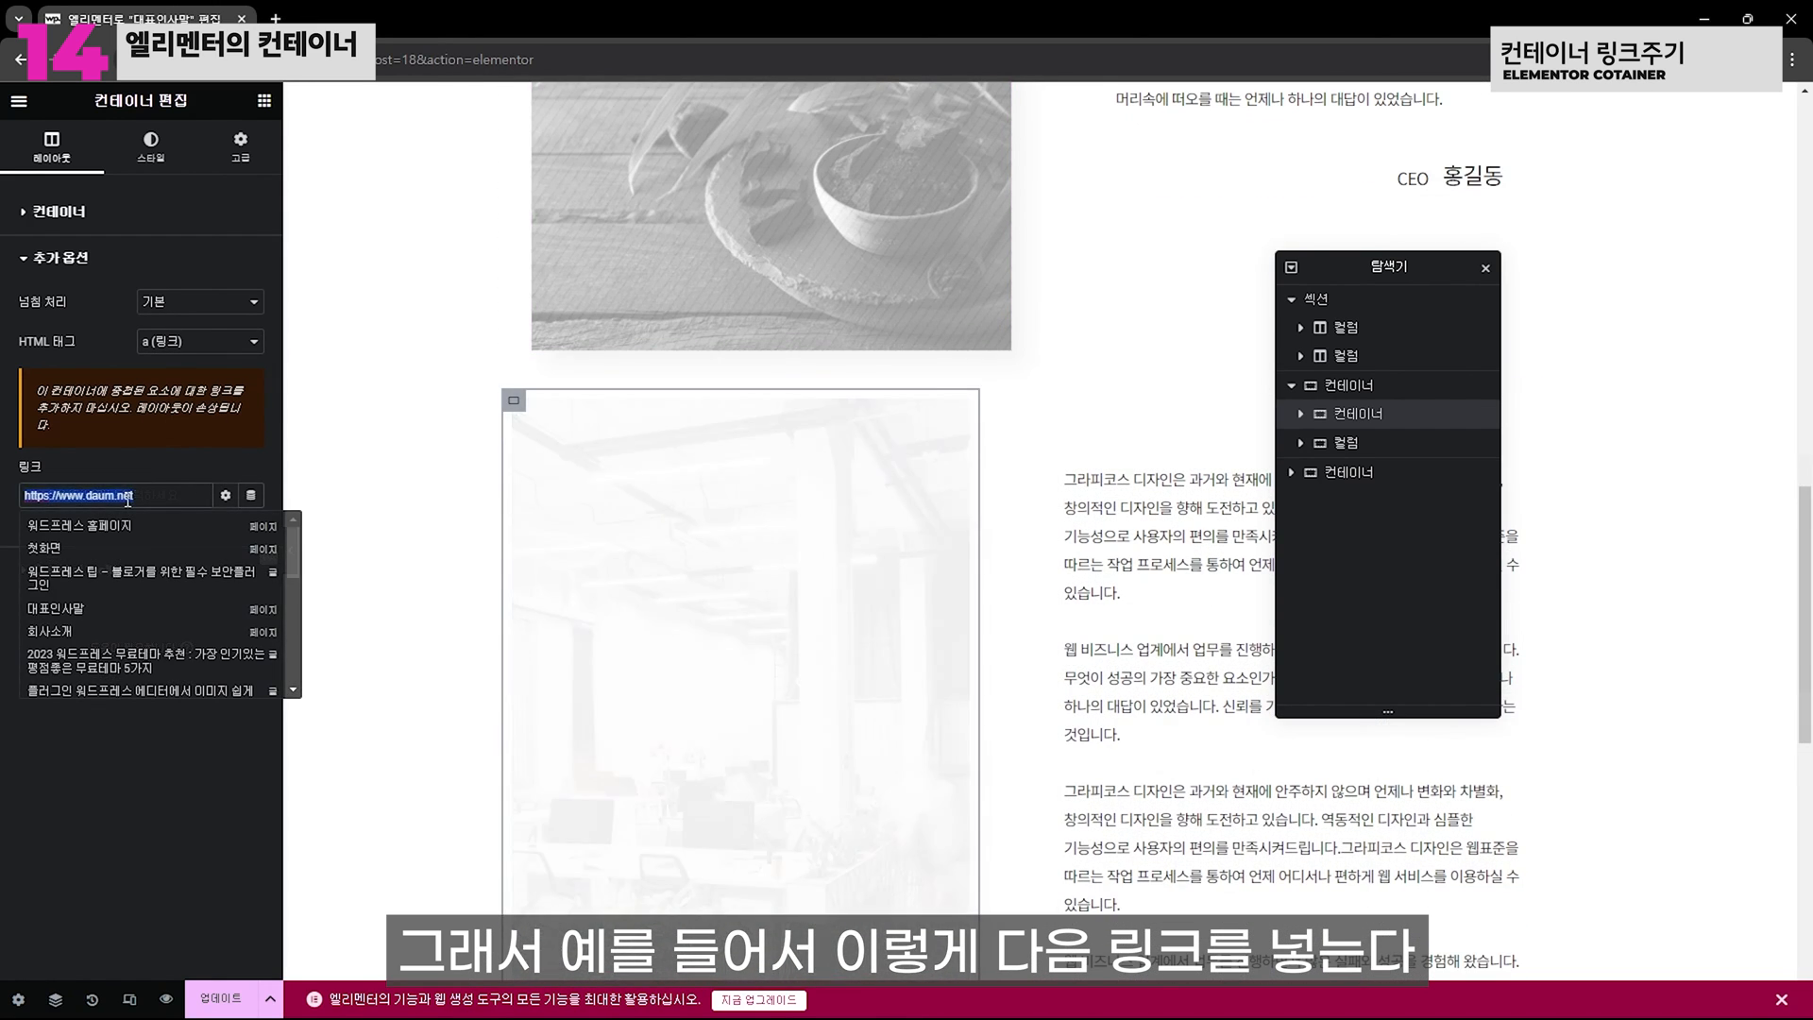
text(https://www.daum.net)
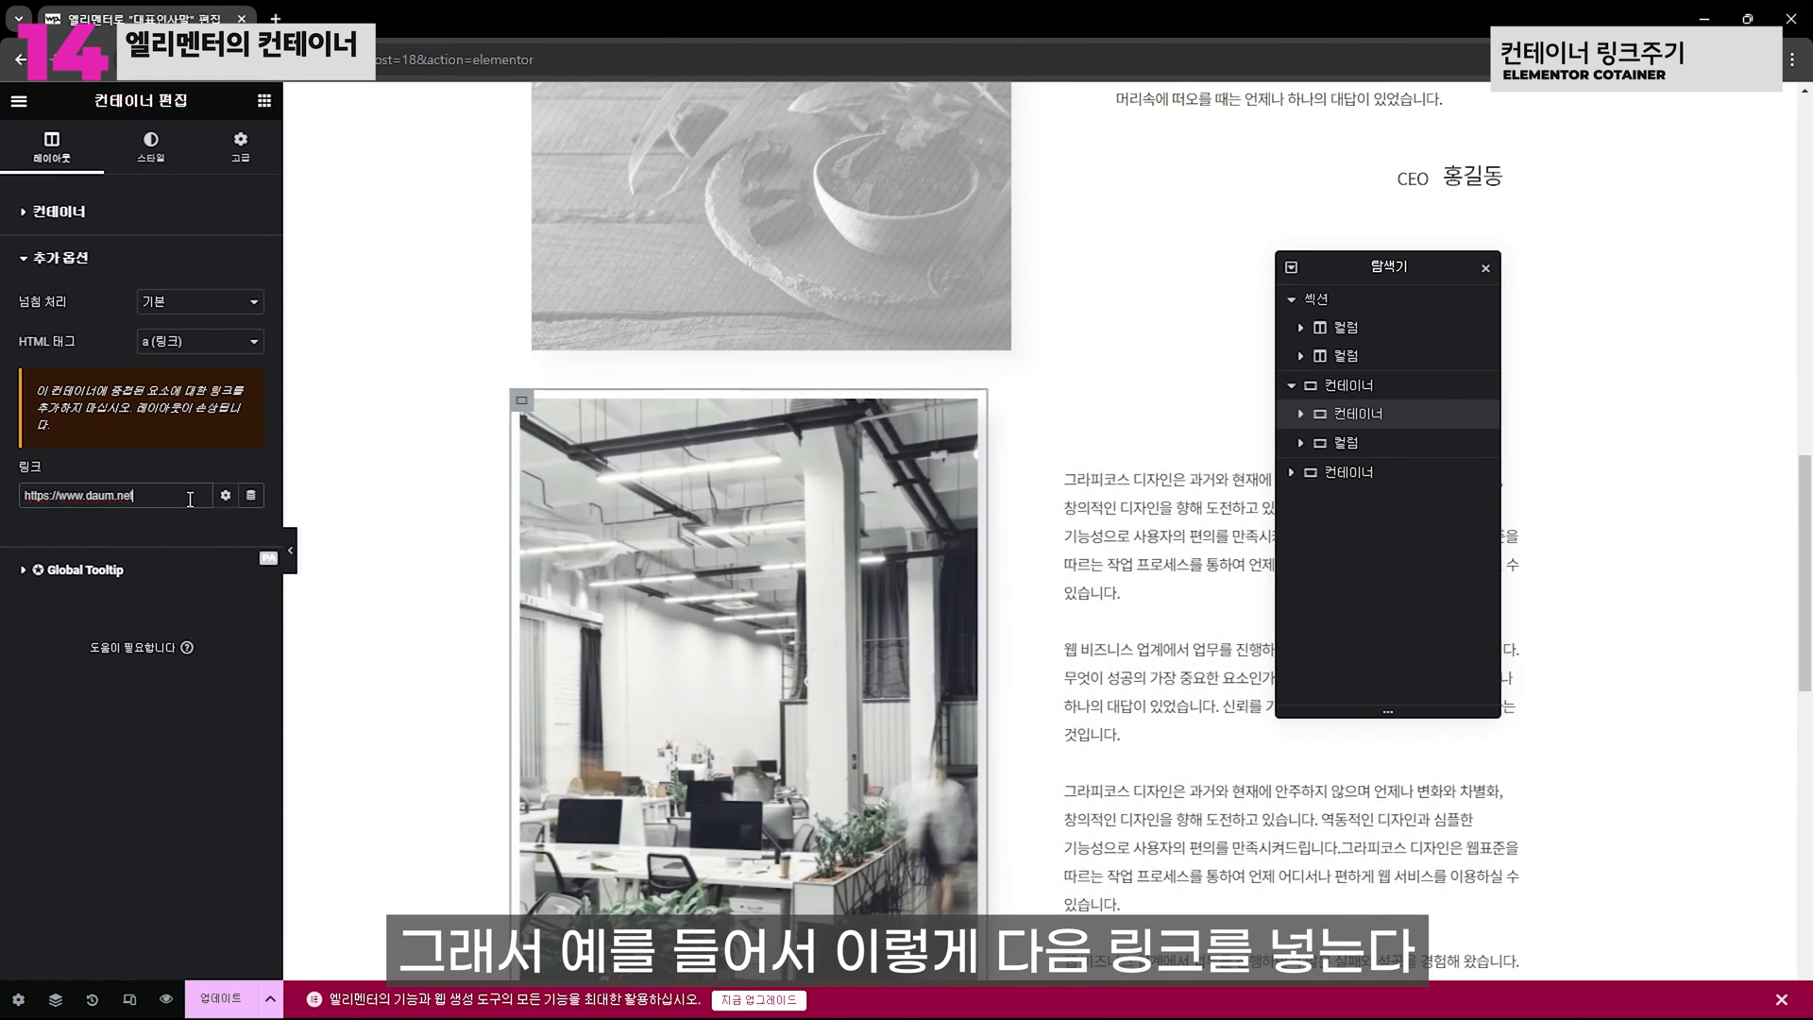
click(226, 500)
click(90, 526)
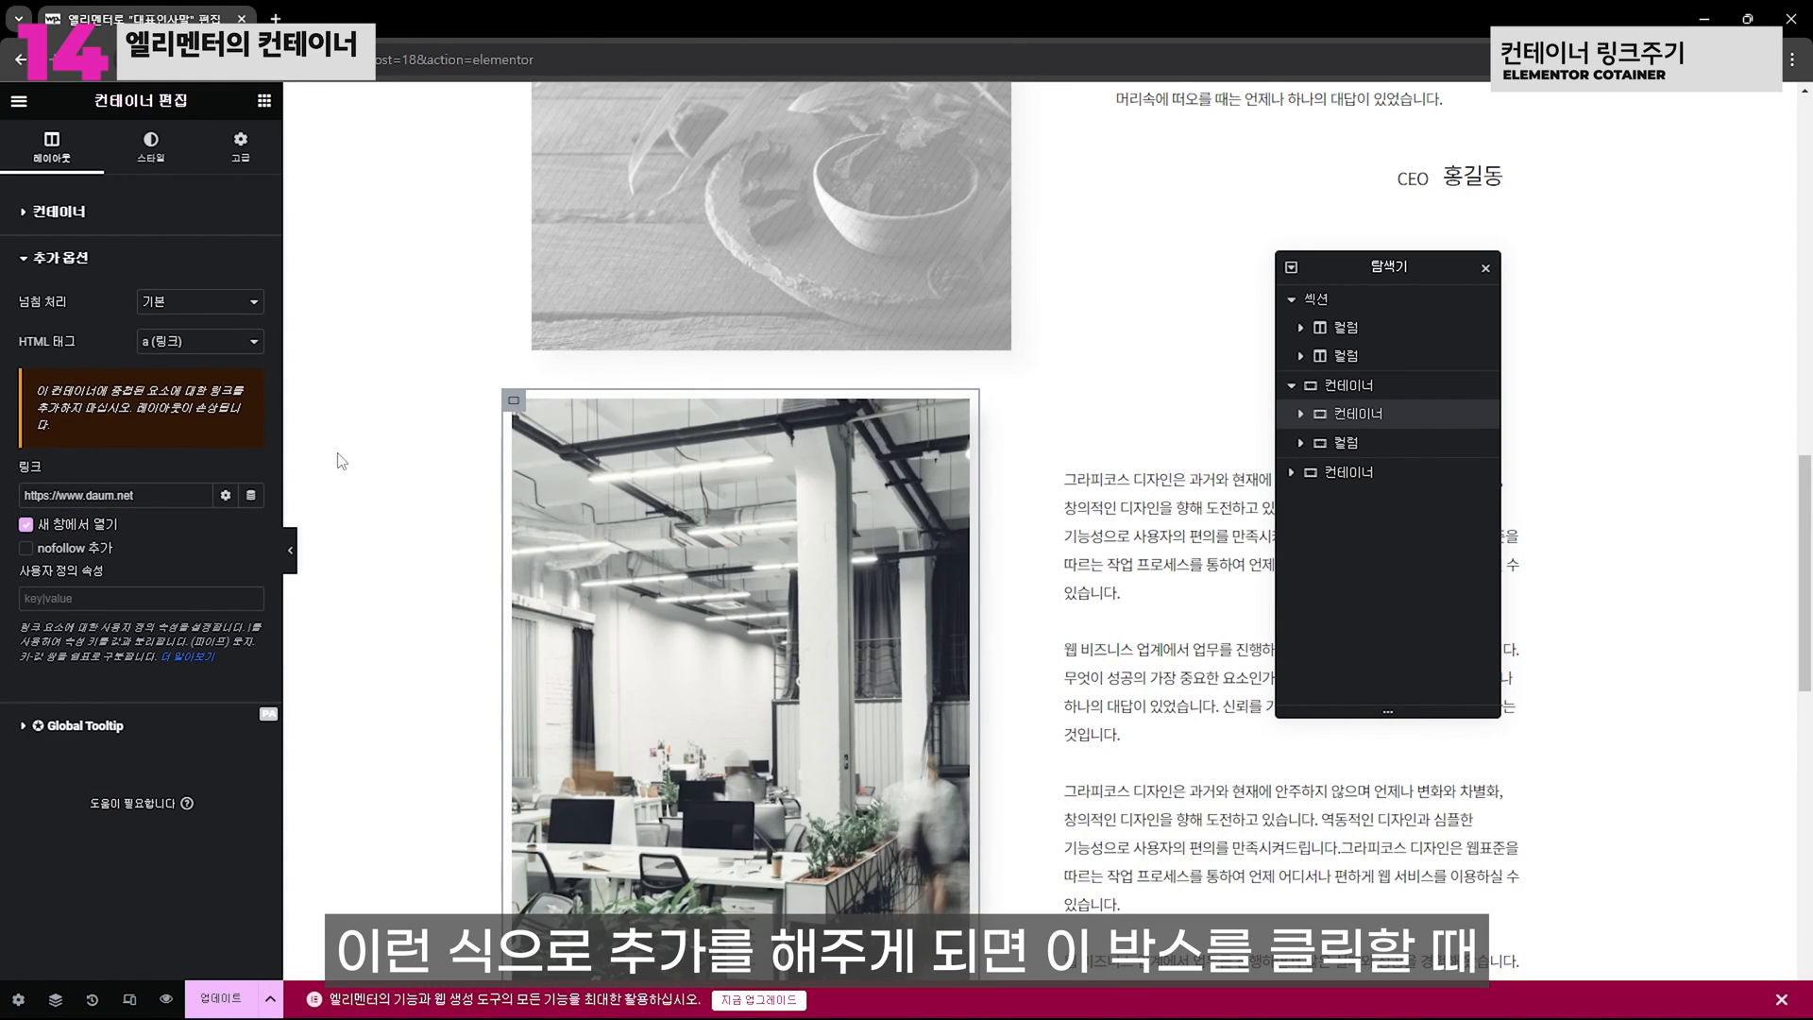
scroll(534, 395, down, 4)
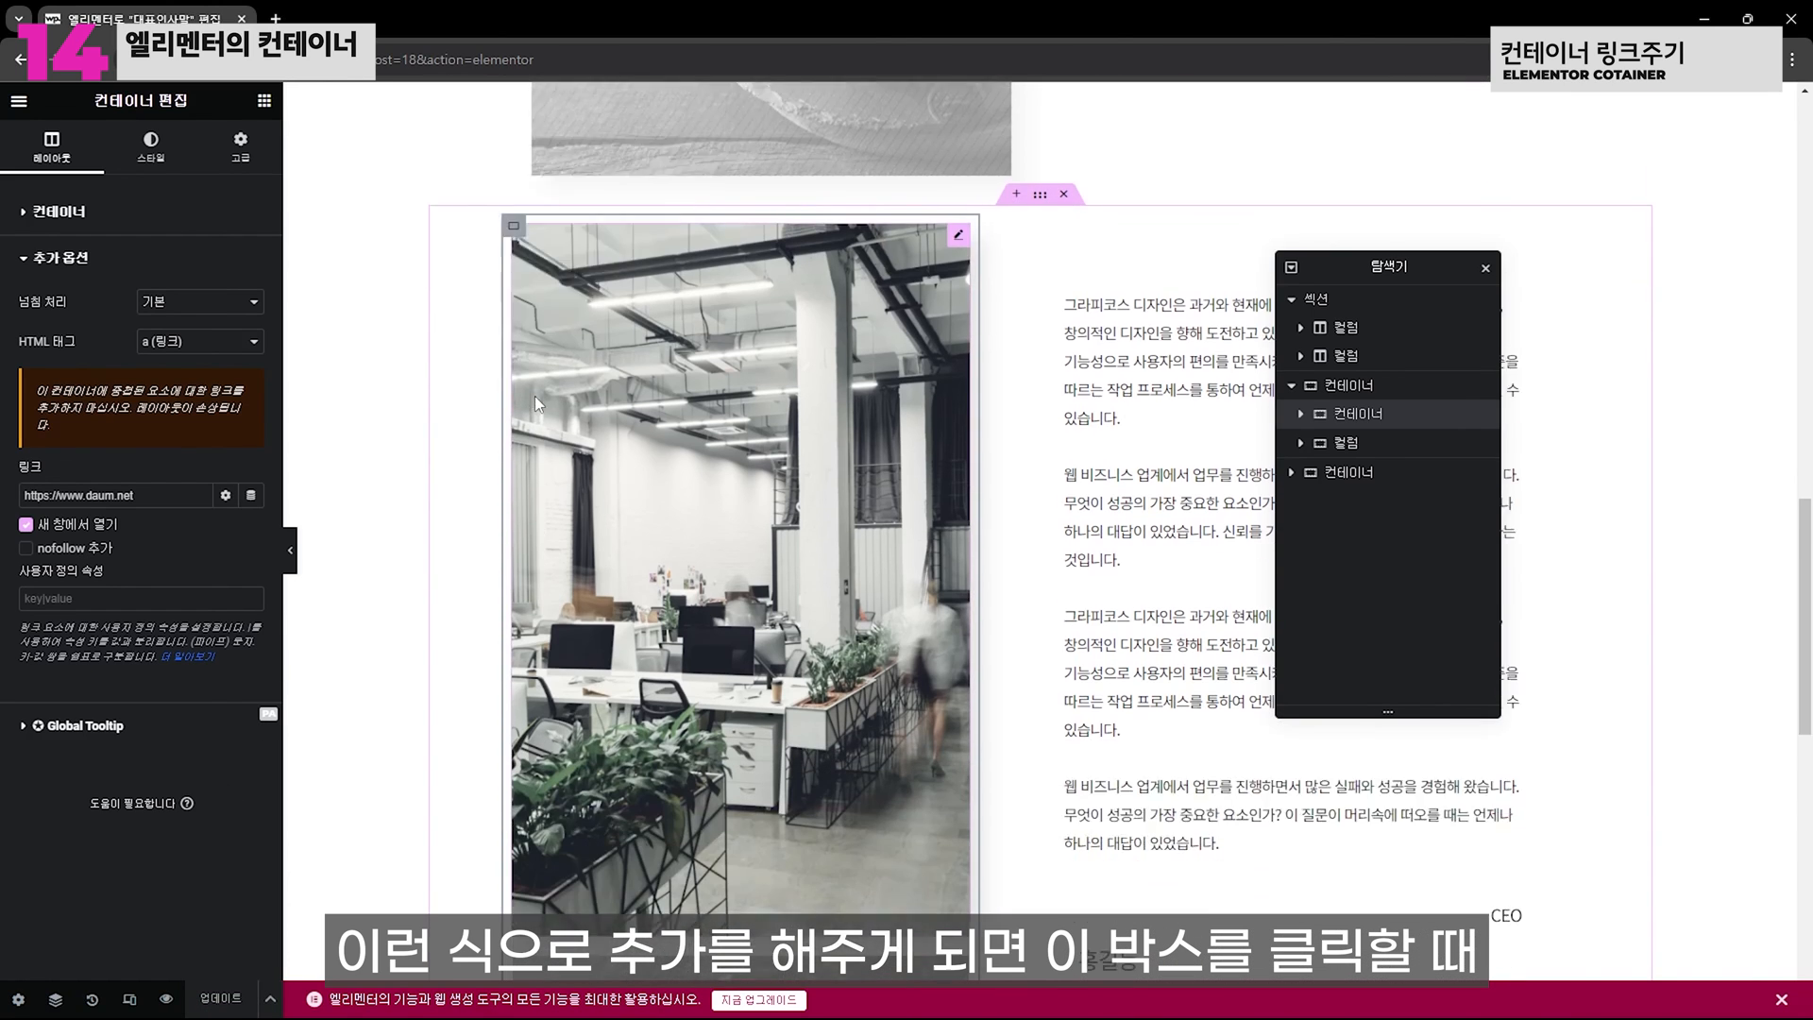
scroll(534, 395, up, 4)
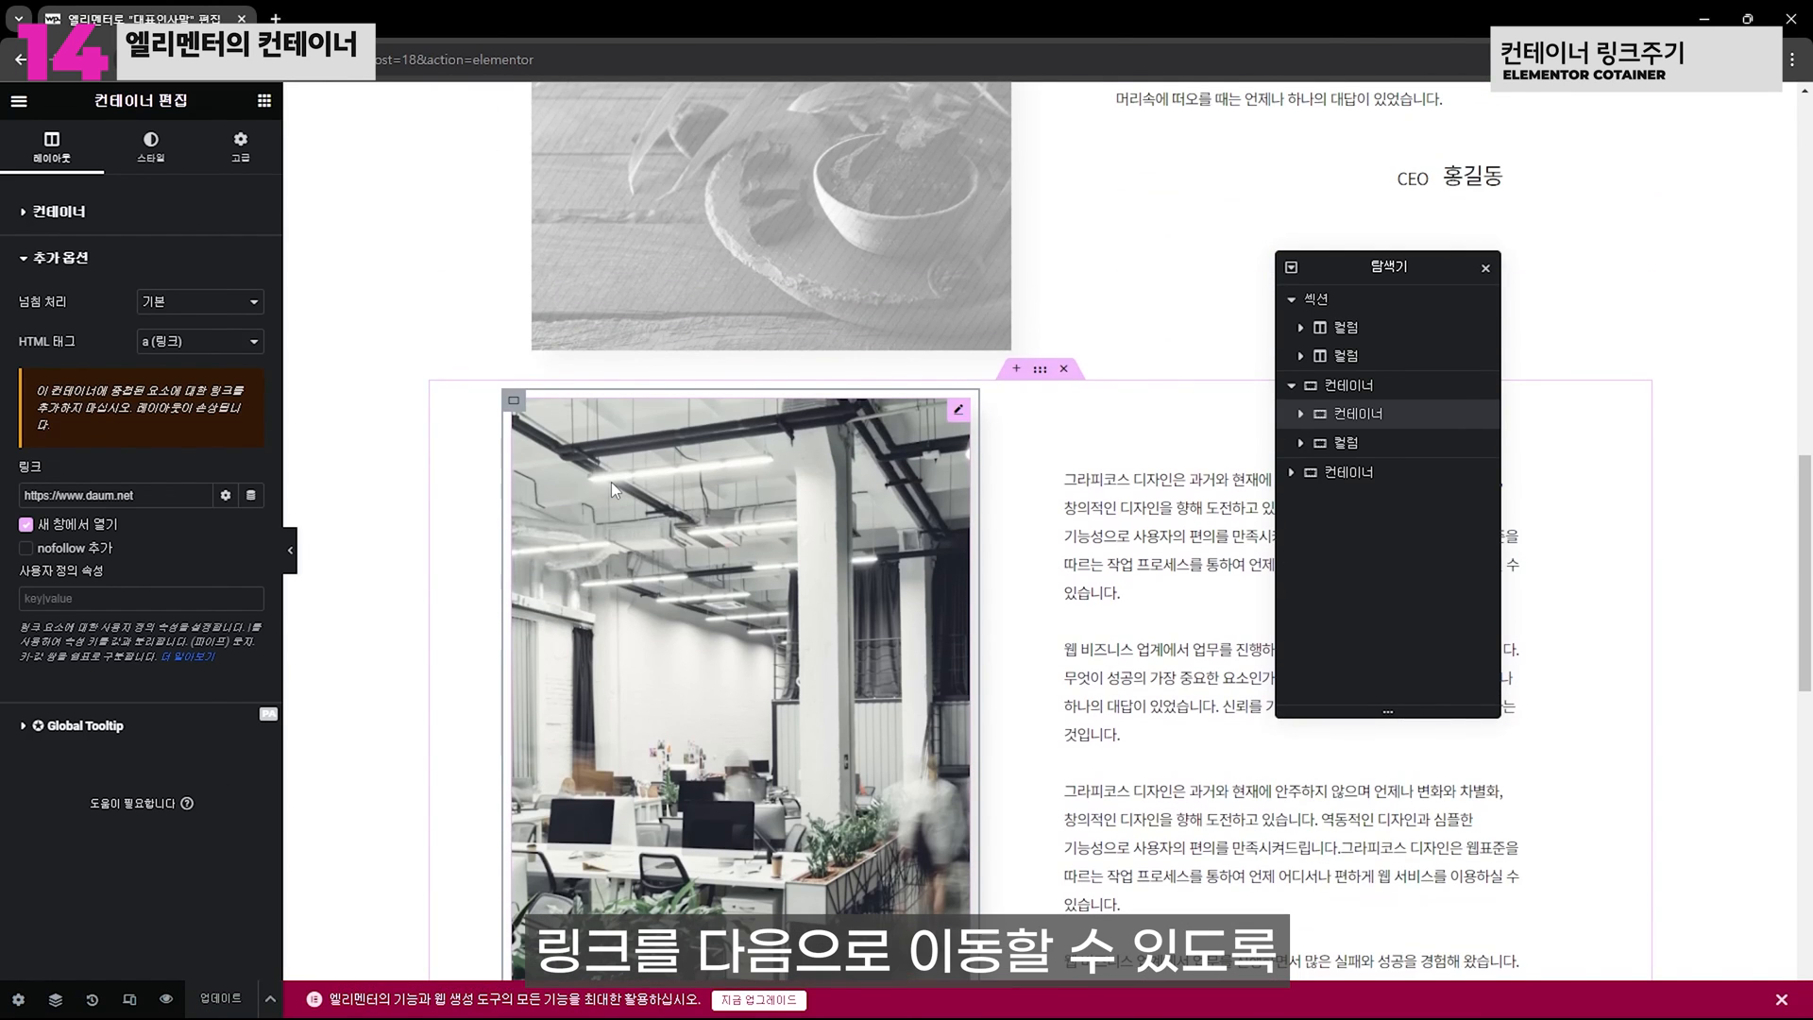
Review the linked image container on the page together with its link and layout settings
scroll(1039, 350, down, 5)
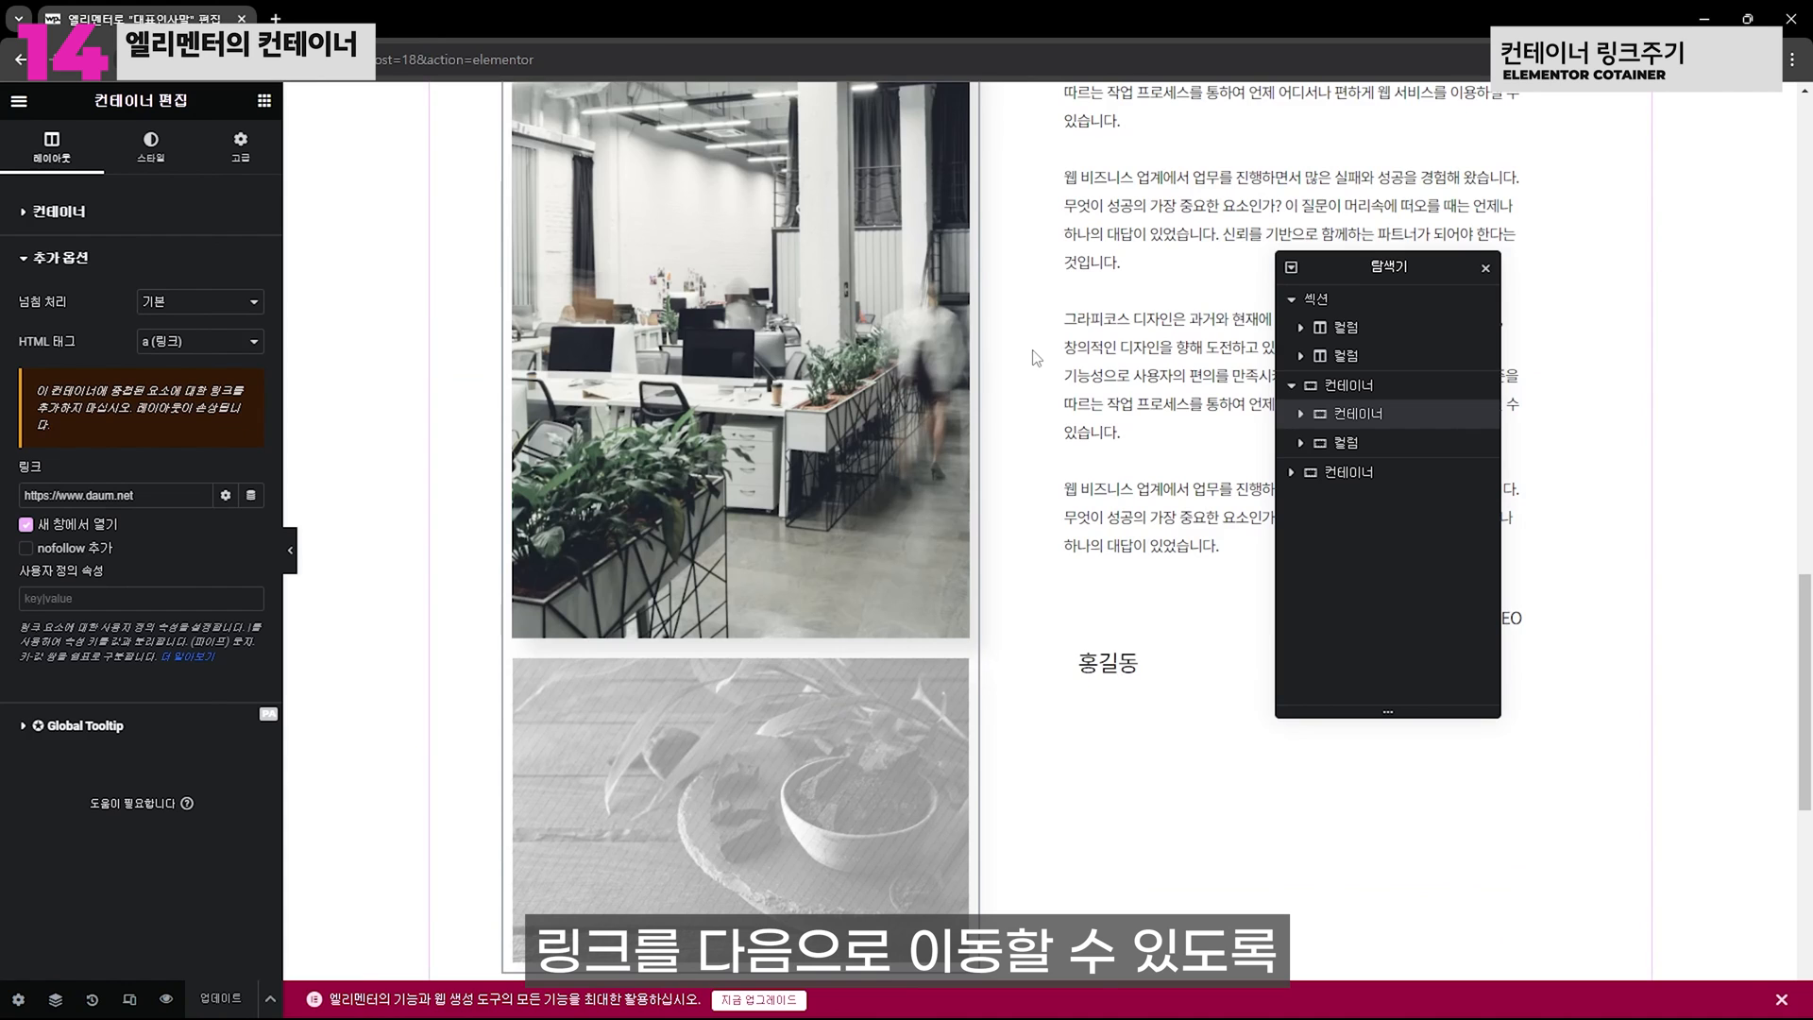
scroll(1035, 357, up, 5)
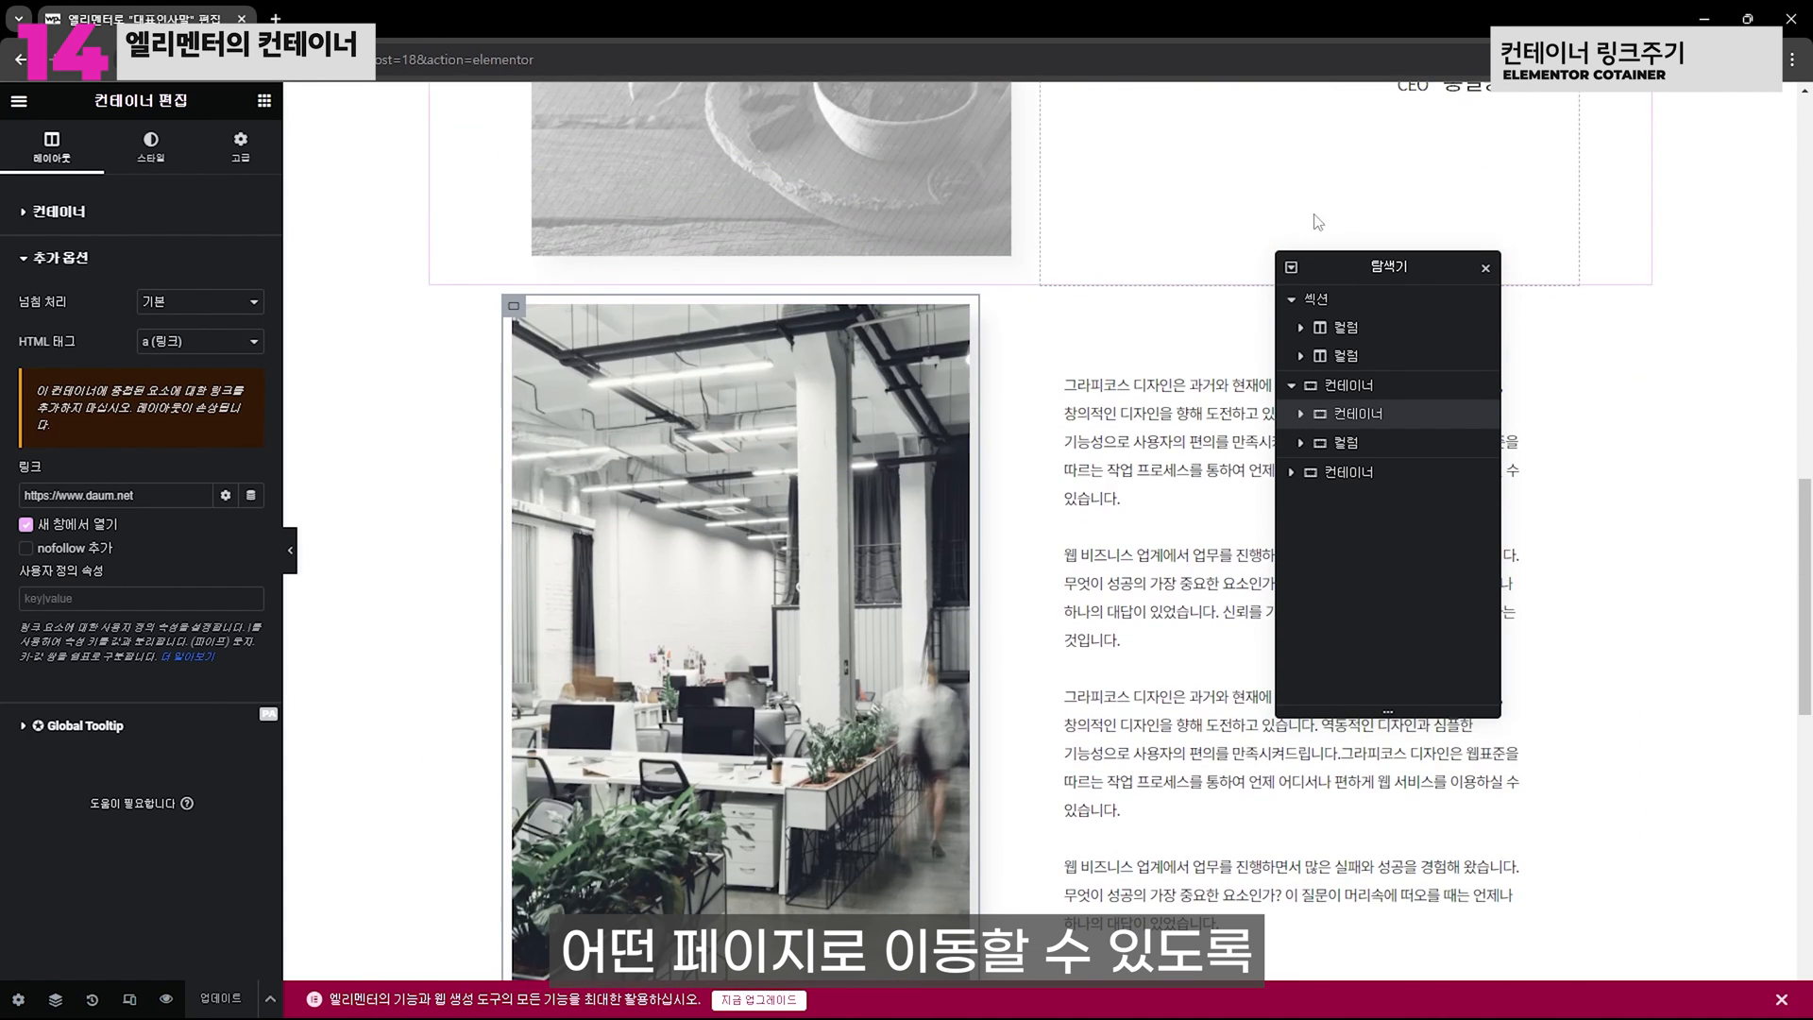
scroll(1346, 221, down, 5)
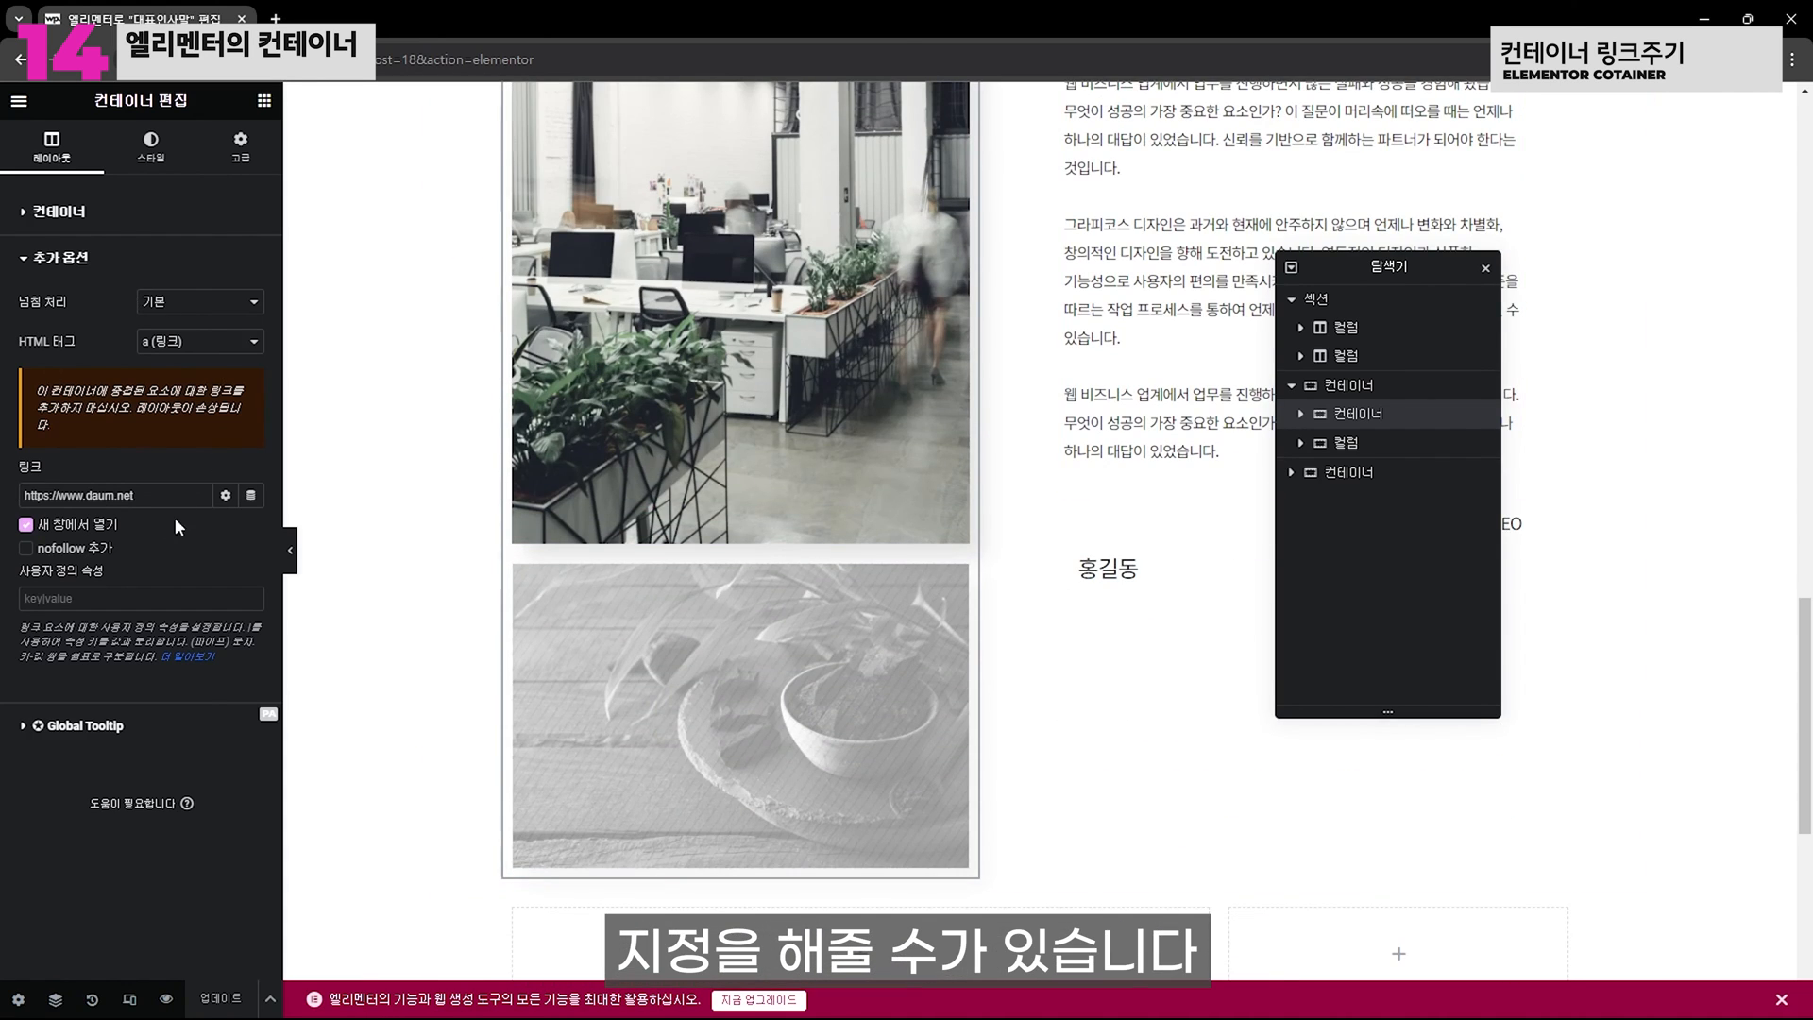
scroll(512, 317, up, 5)
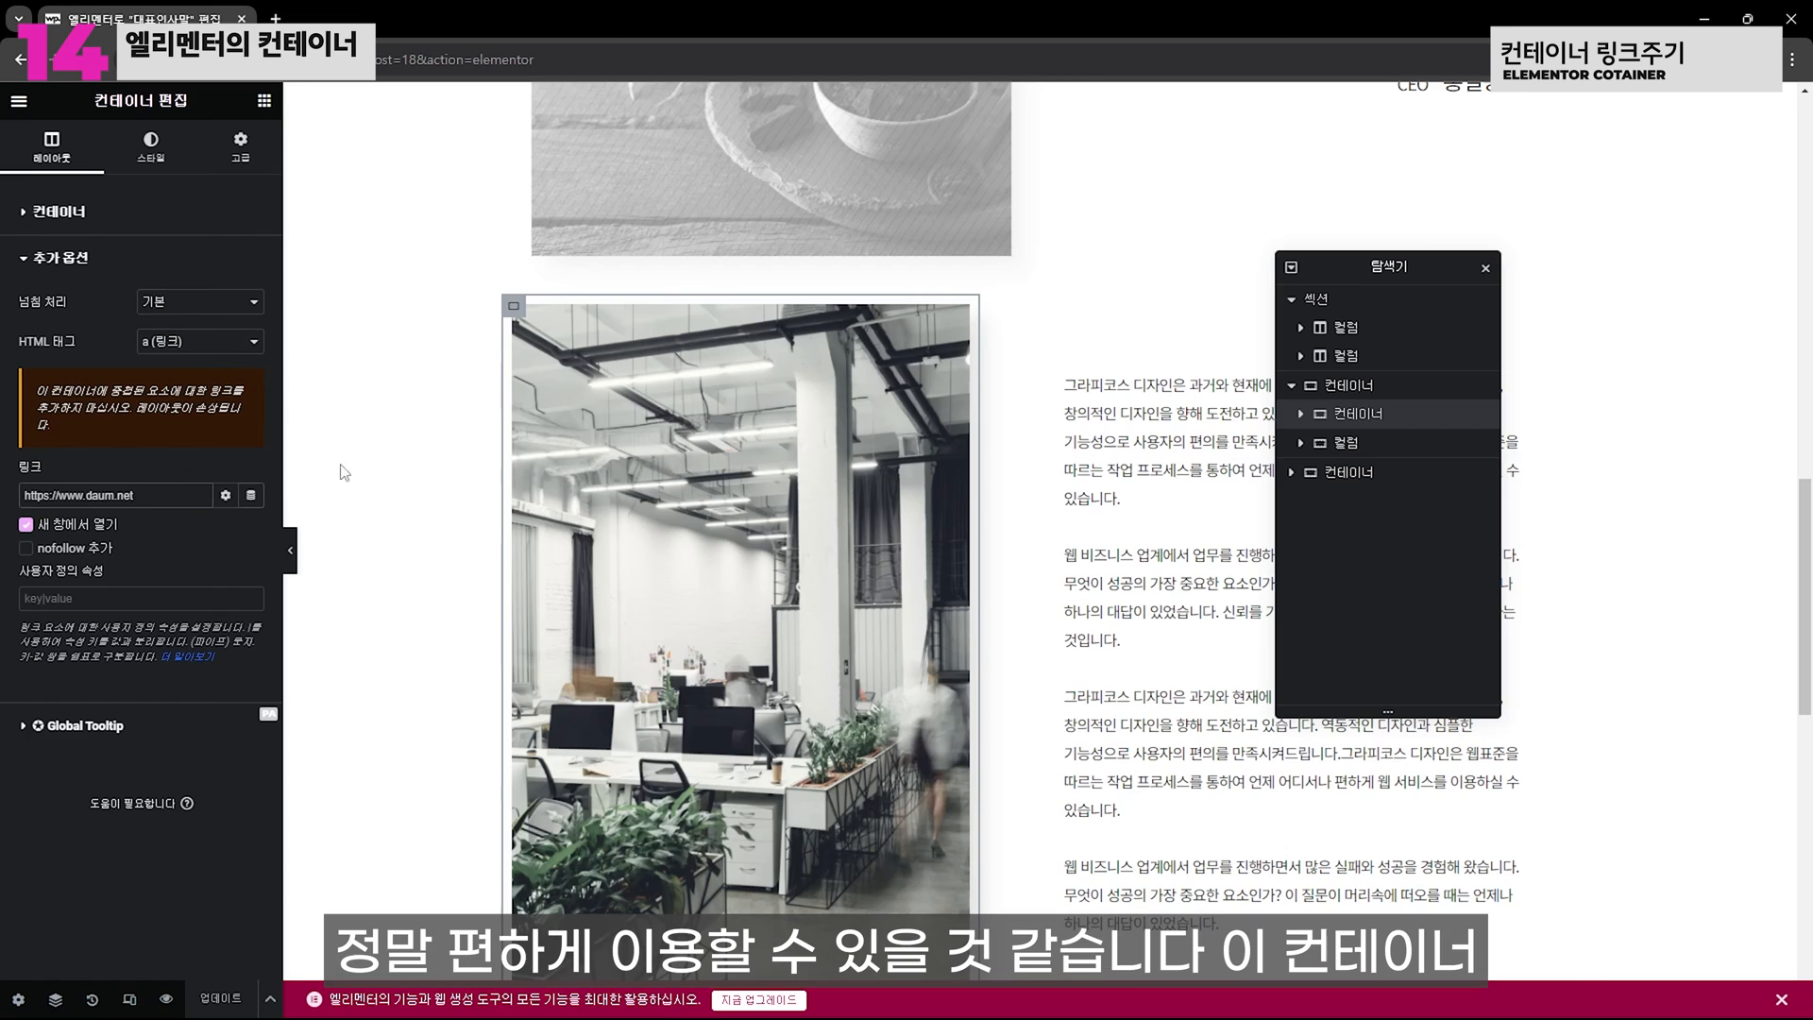
click(368, 465)
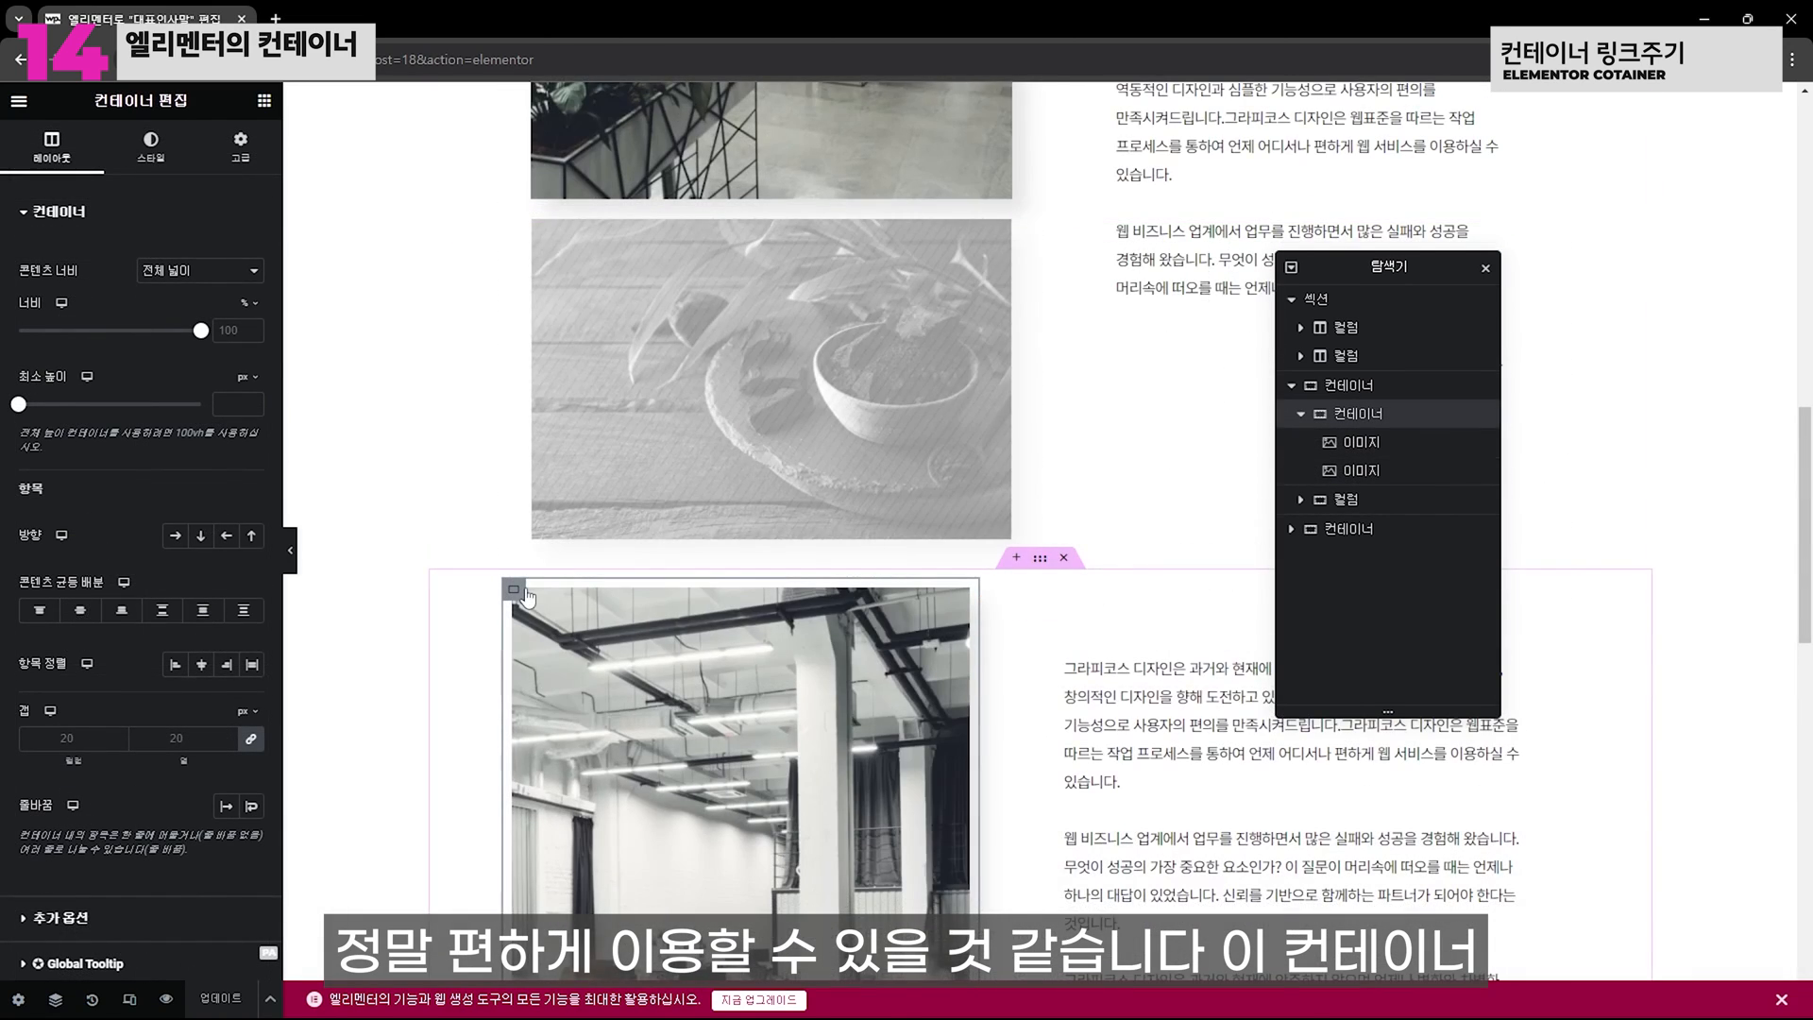
scroll(526, 599, down, 7)
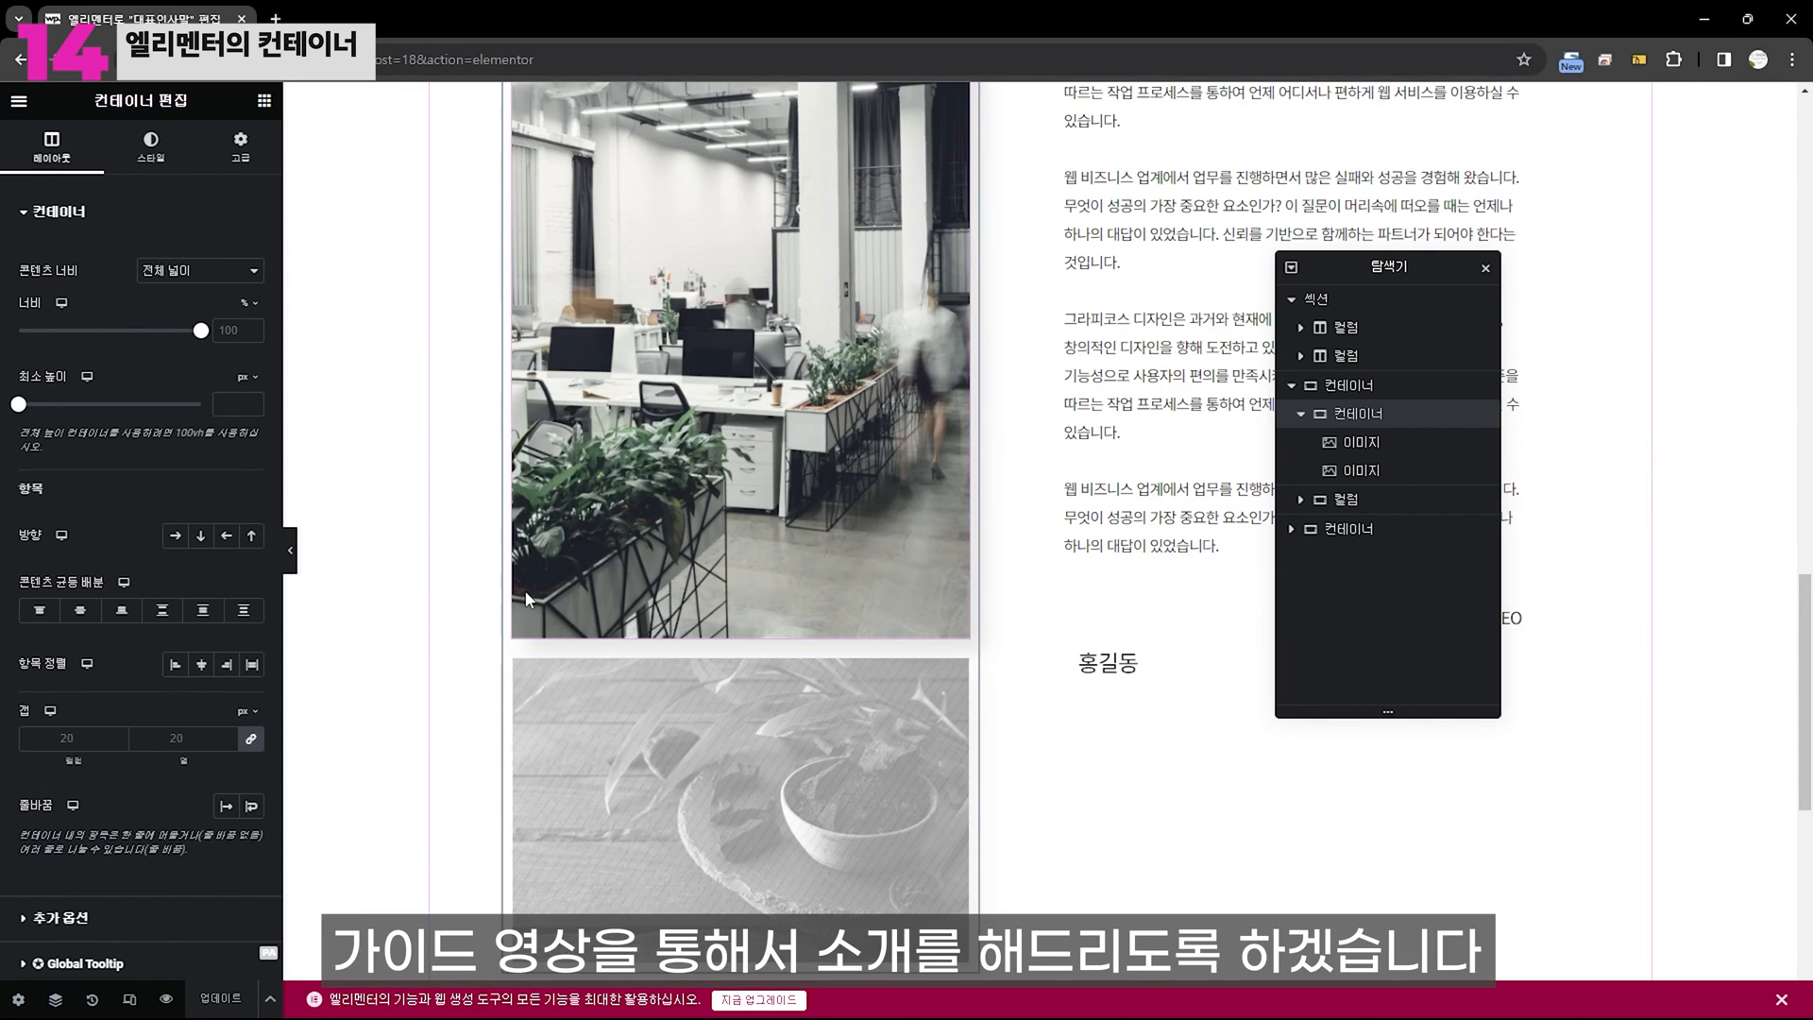
scroll(528, 599, down, 4)
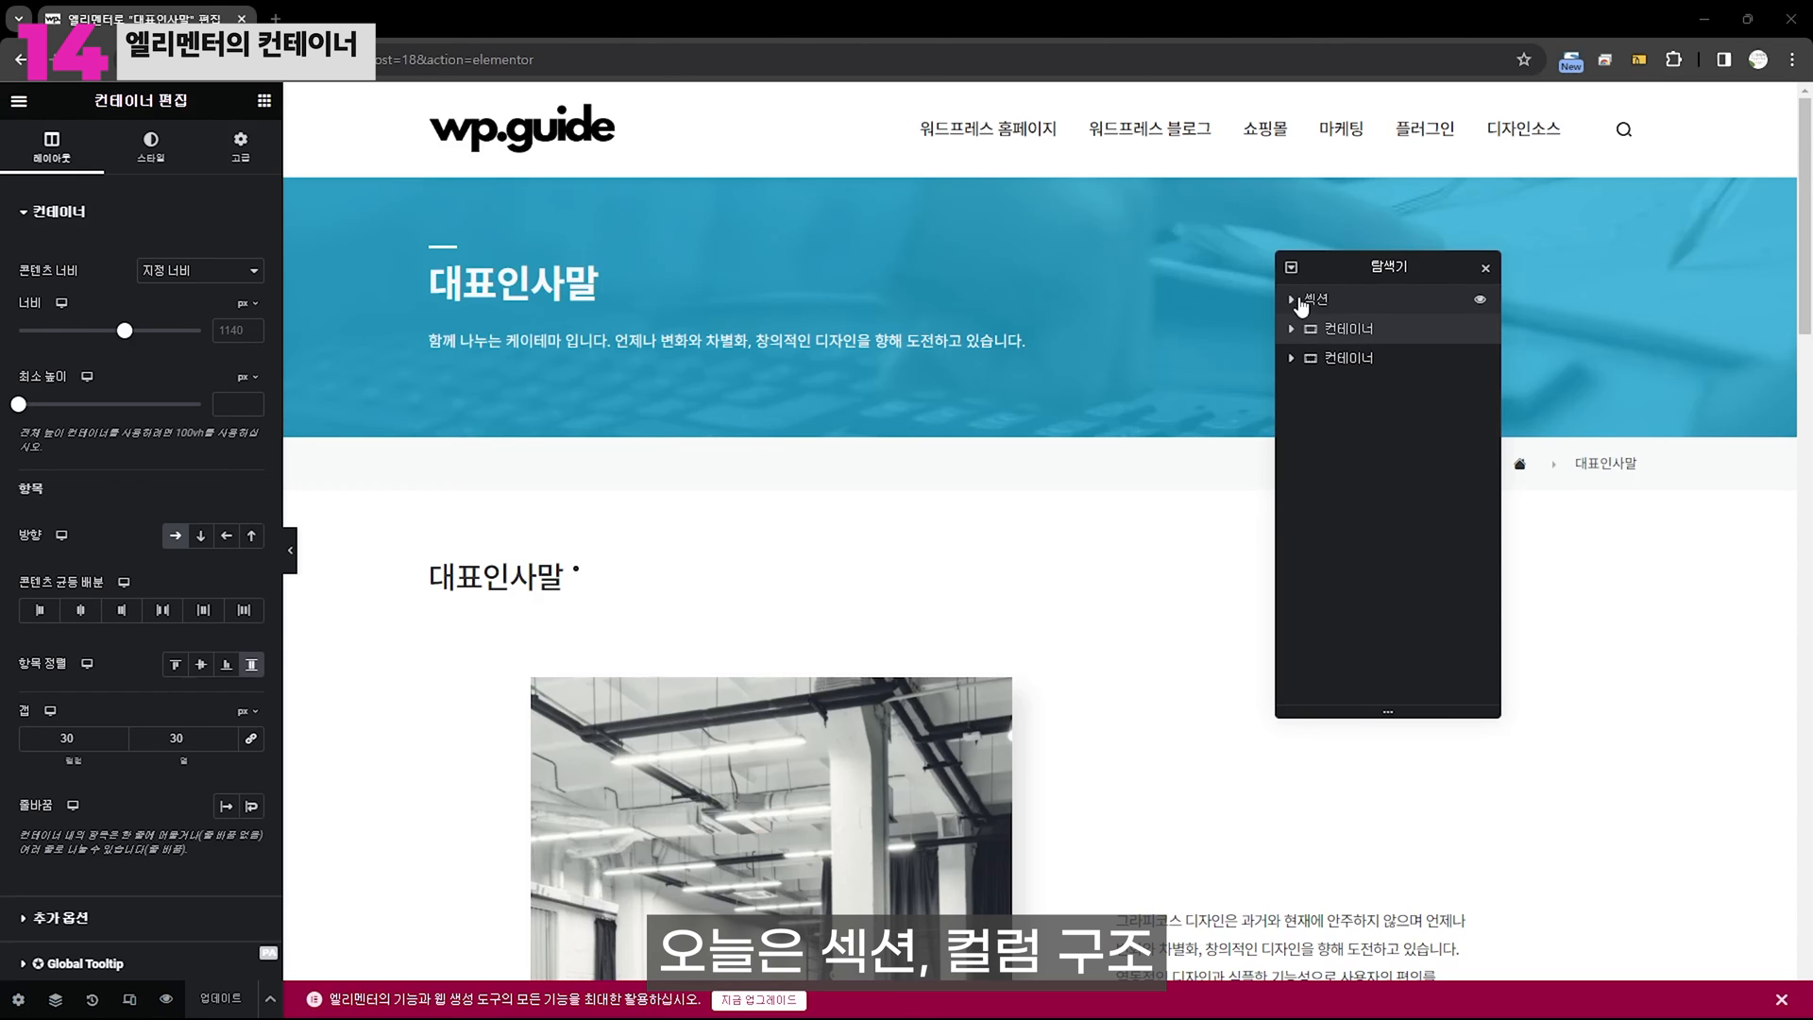
Expand the section and the first container in the structure tree, and inspect the layout settings of the section and its first column
click(1291, 299)
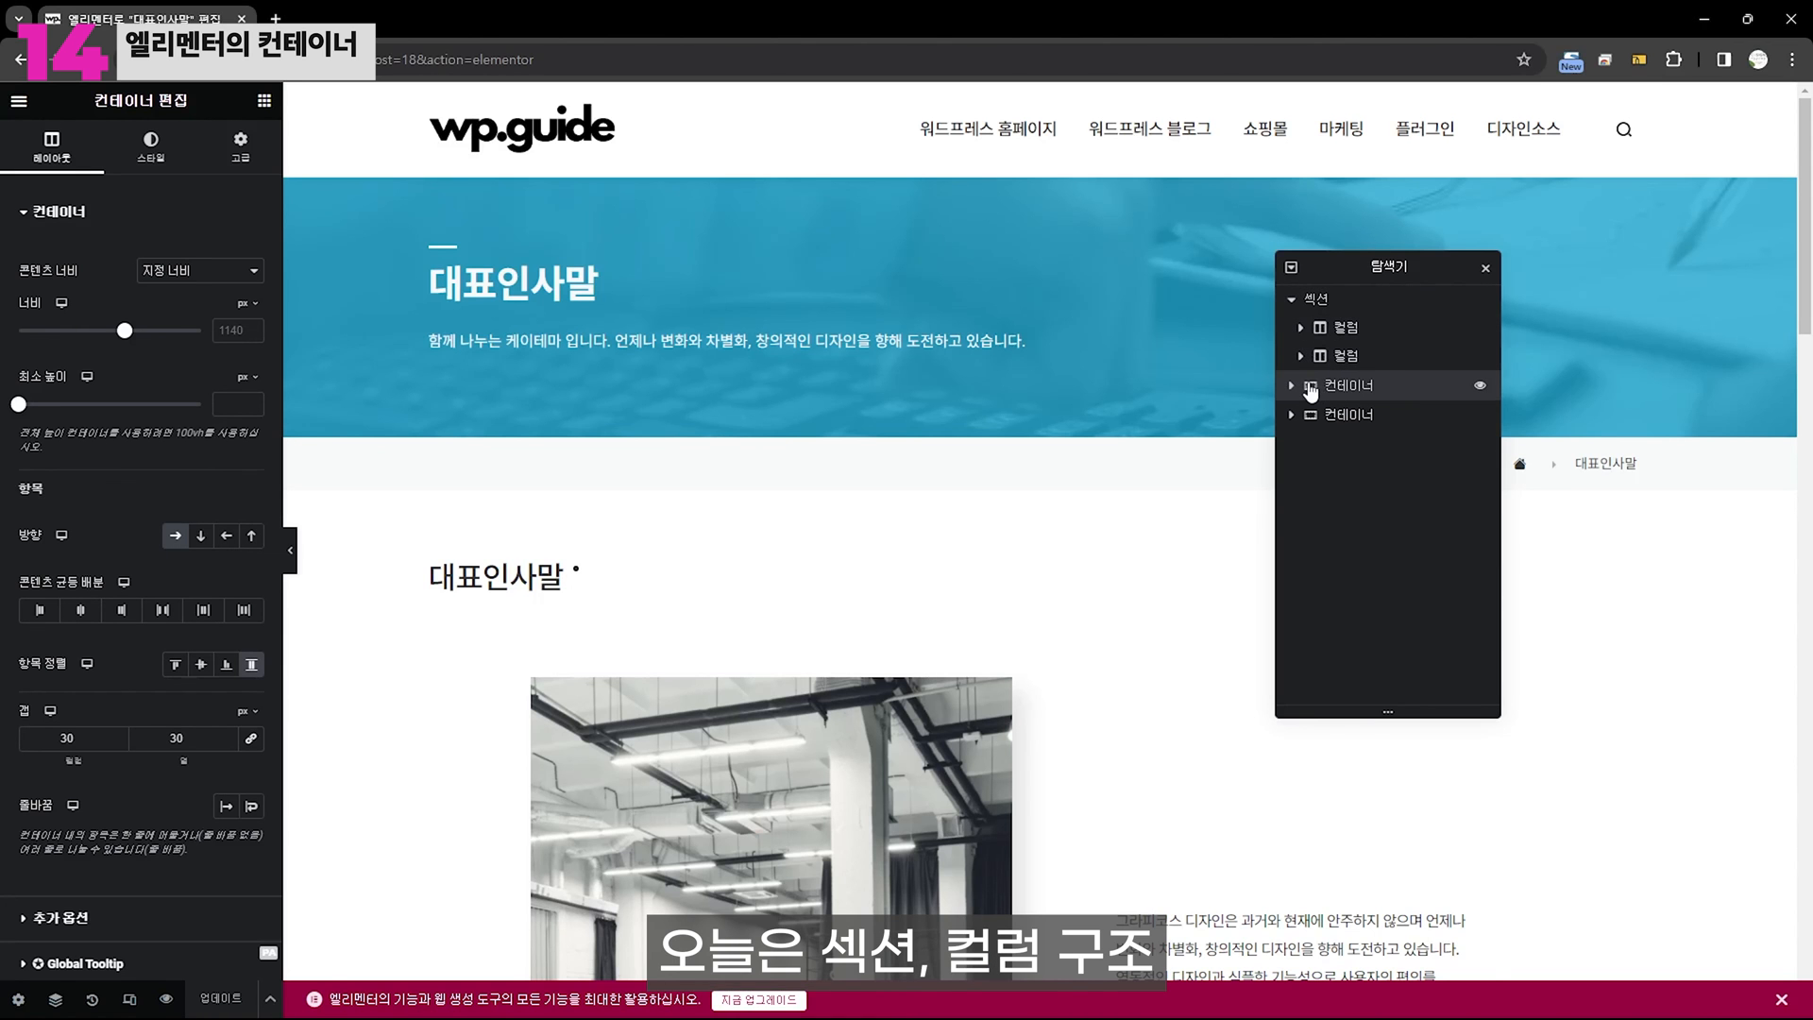
click(1291, 385)
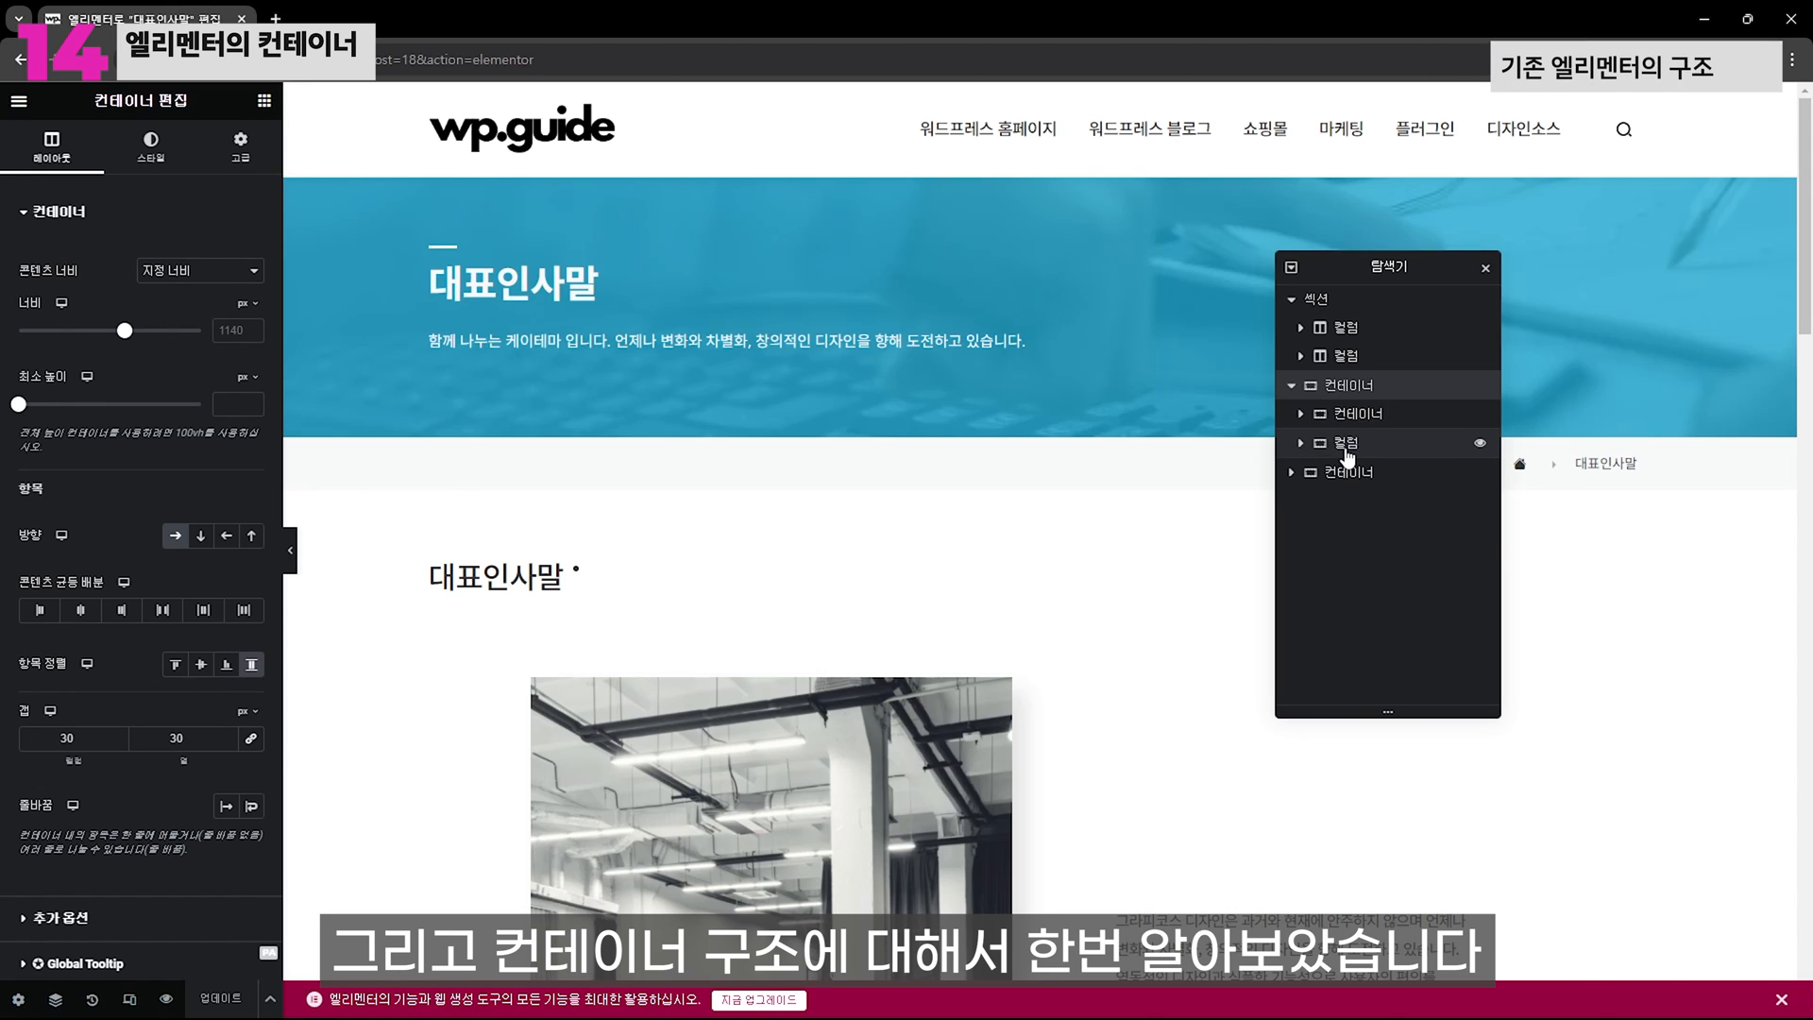
click(1327, 298)
click(1347, 330)
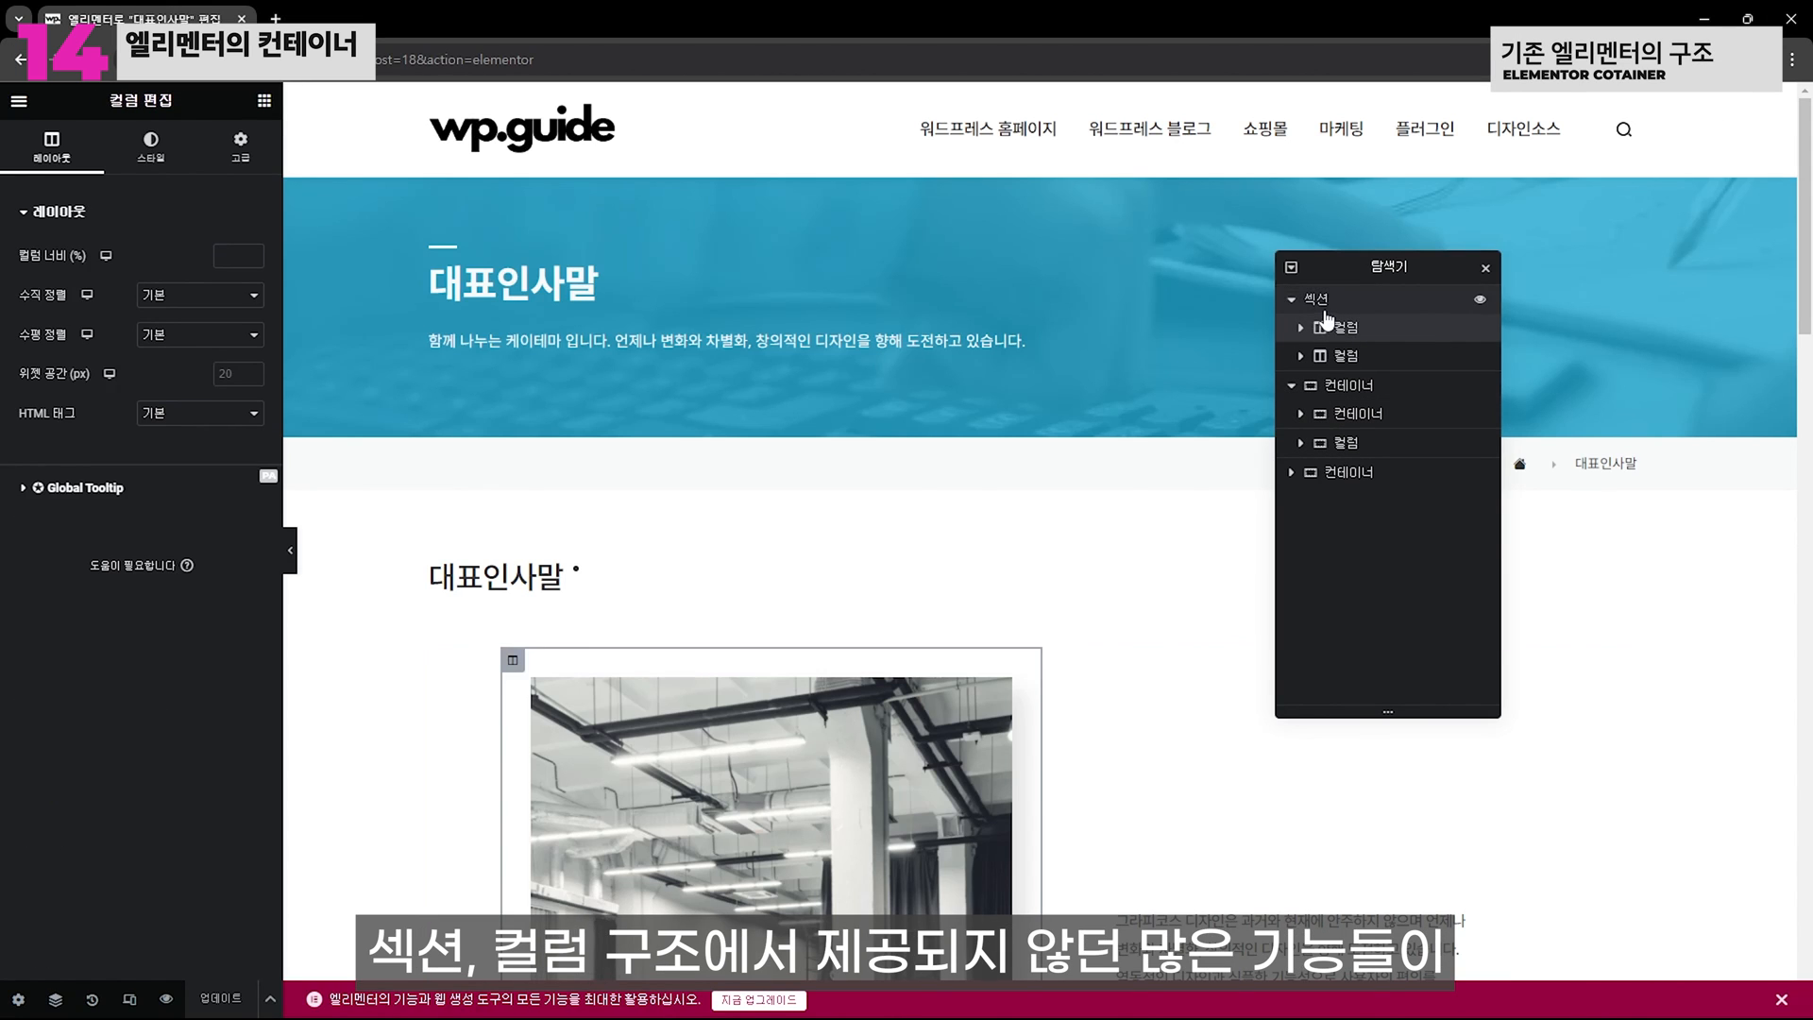
click(1352, 302)
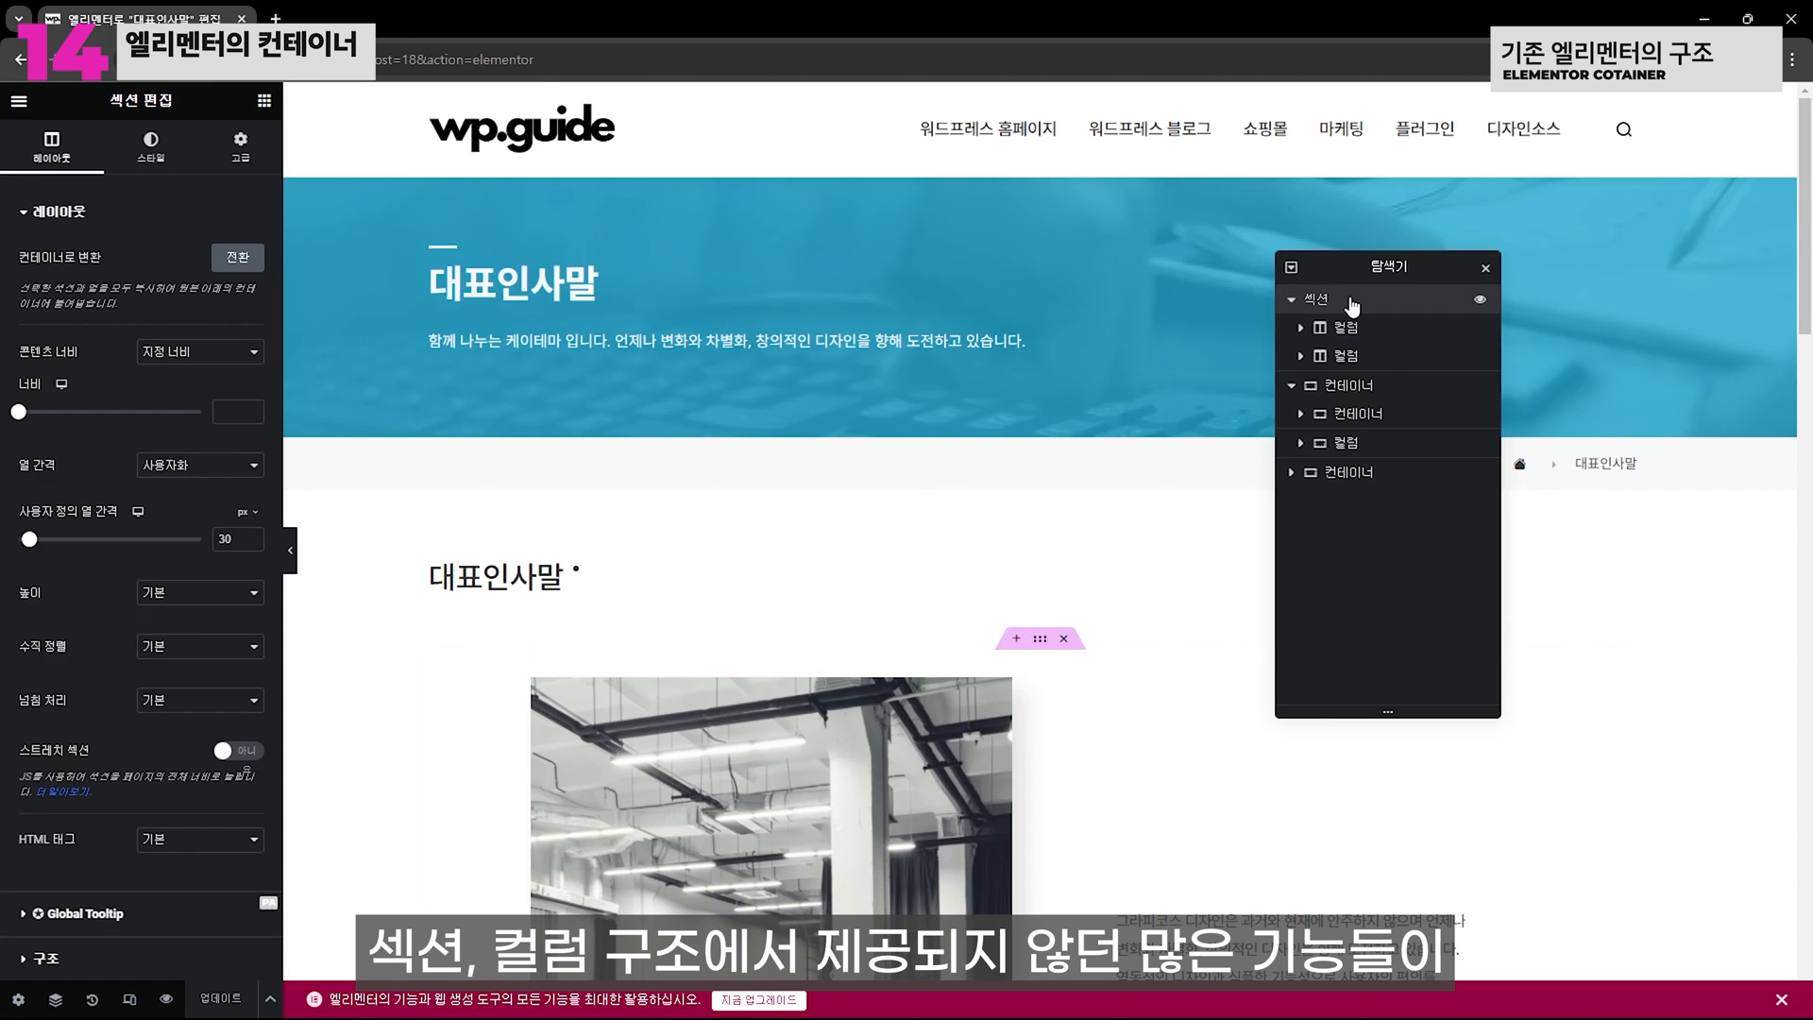
Inspect the layout settings of the converted container and of the image and text containers nested in it
click(1349, 386)
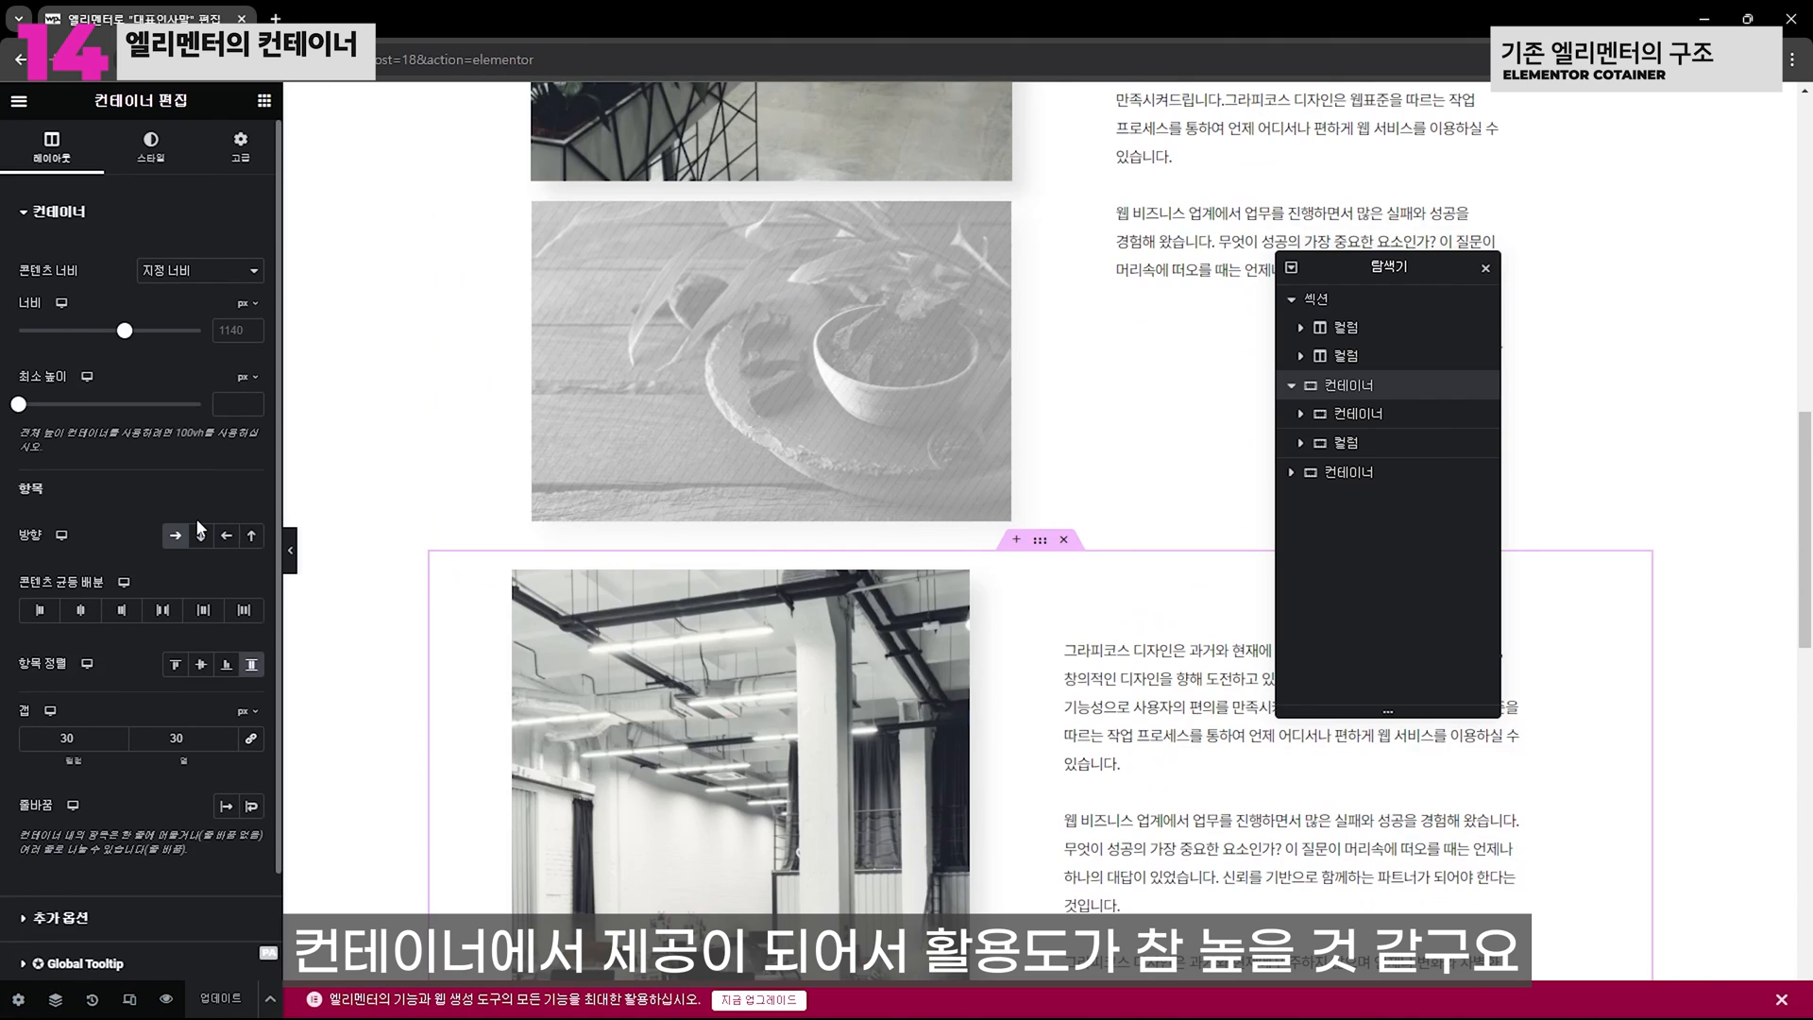
click(1381, 423)
click(1372, 449)
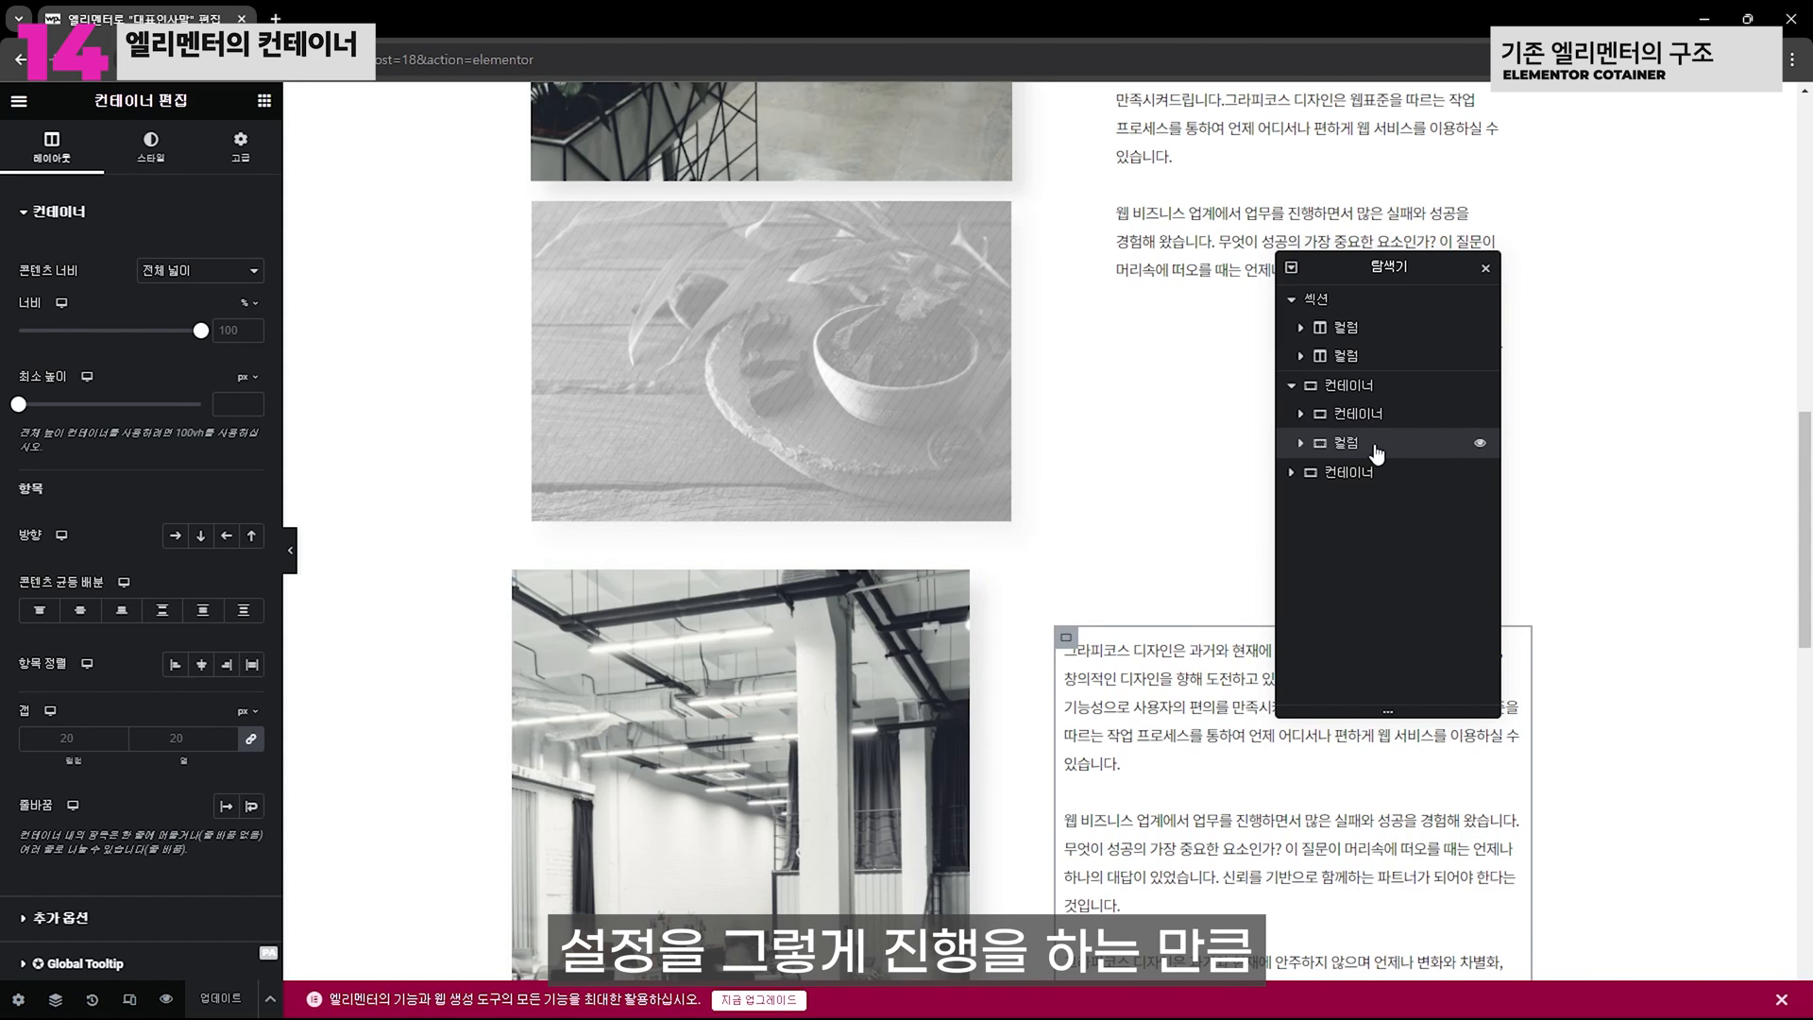
scroll(955, 437, down, 5)
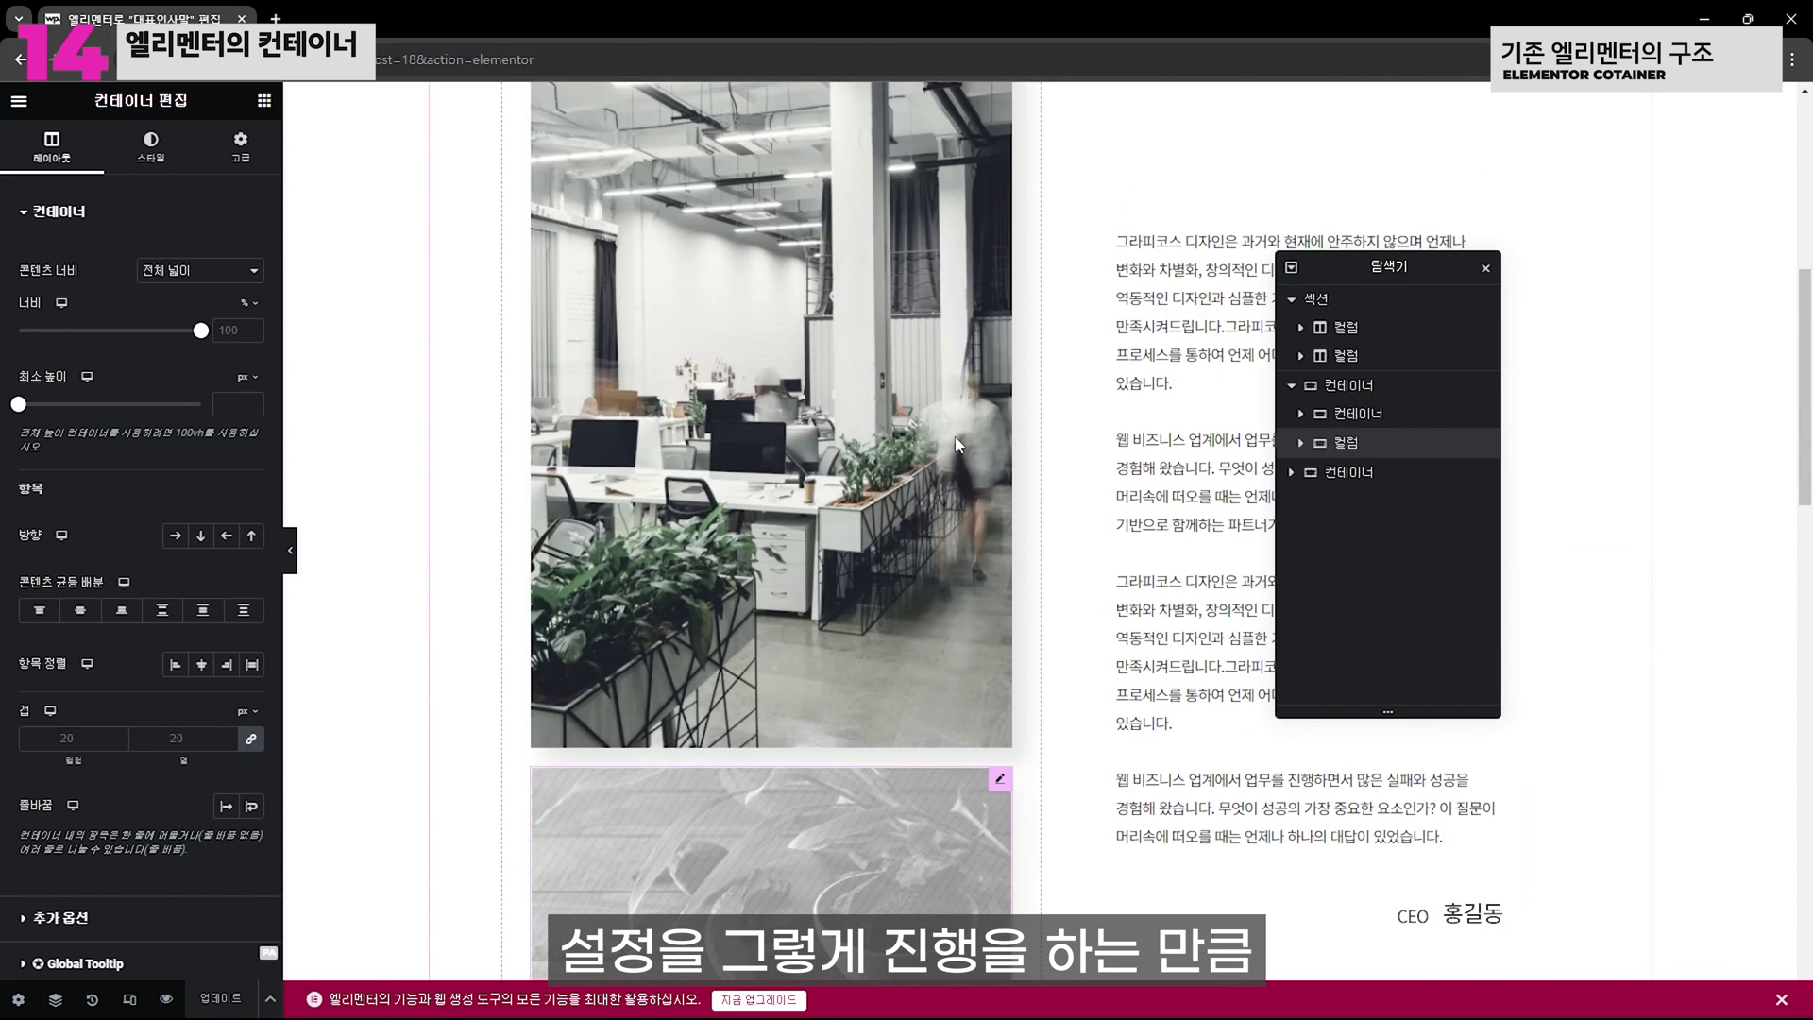
scroll(955, 443, up, 10)
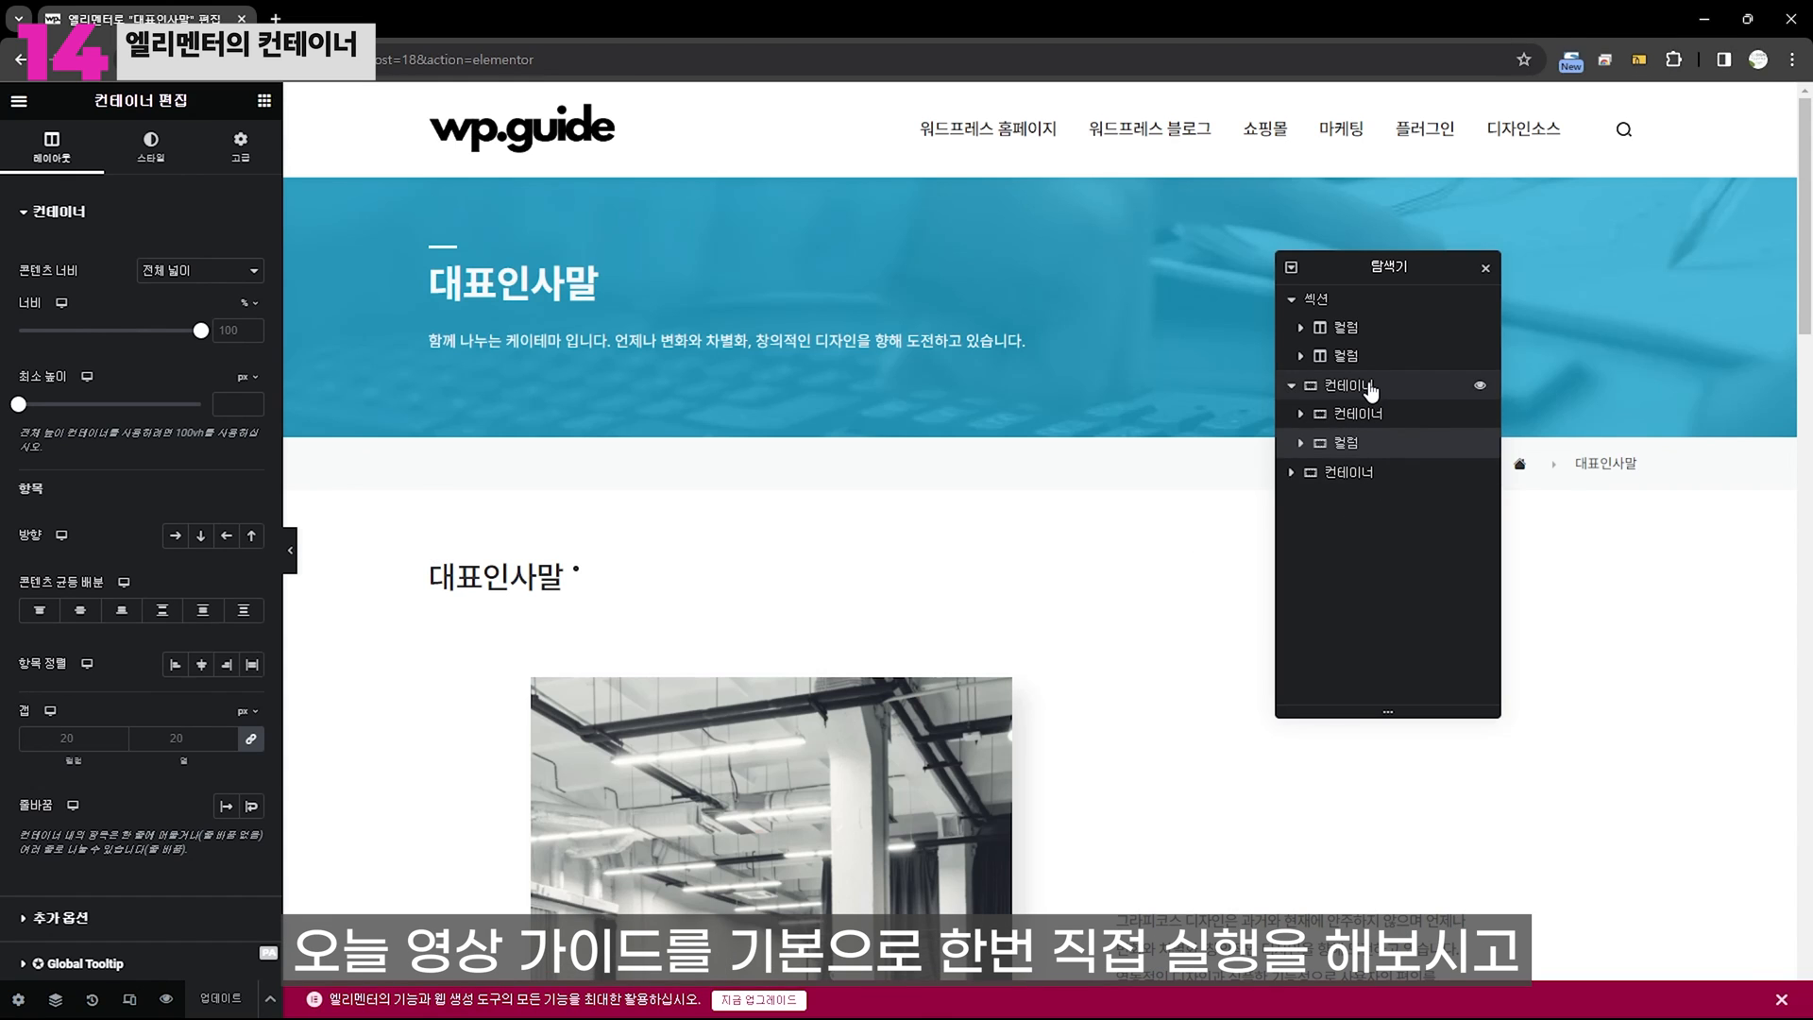
click(1346, 444)
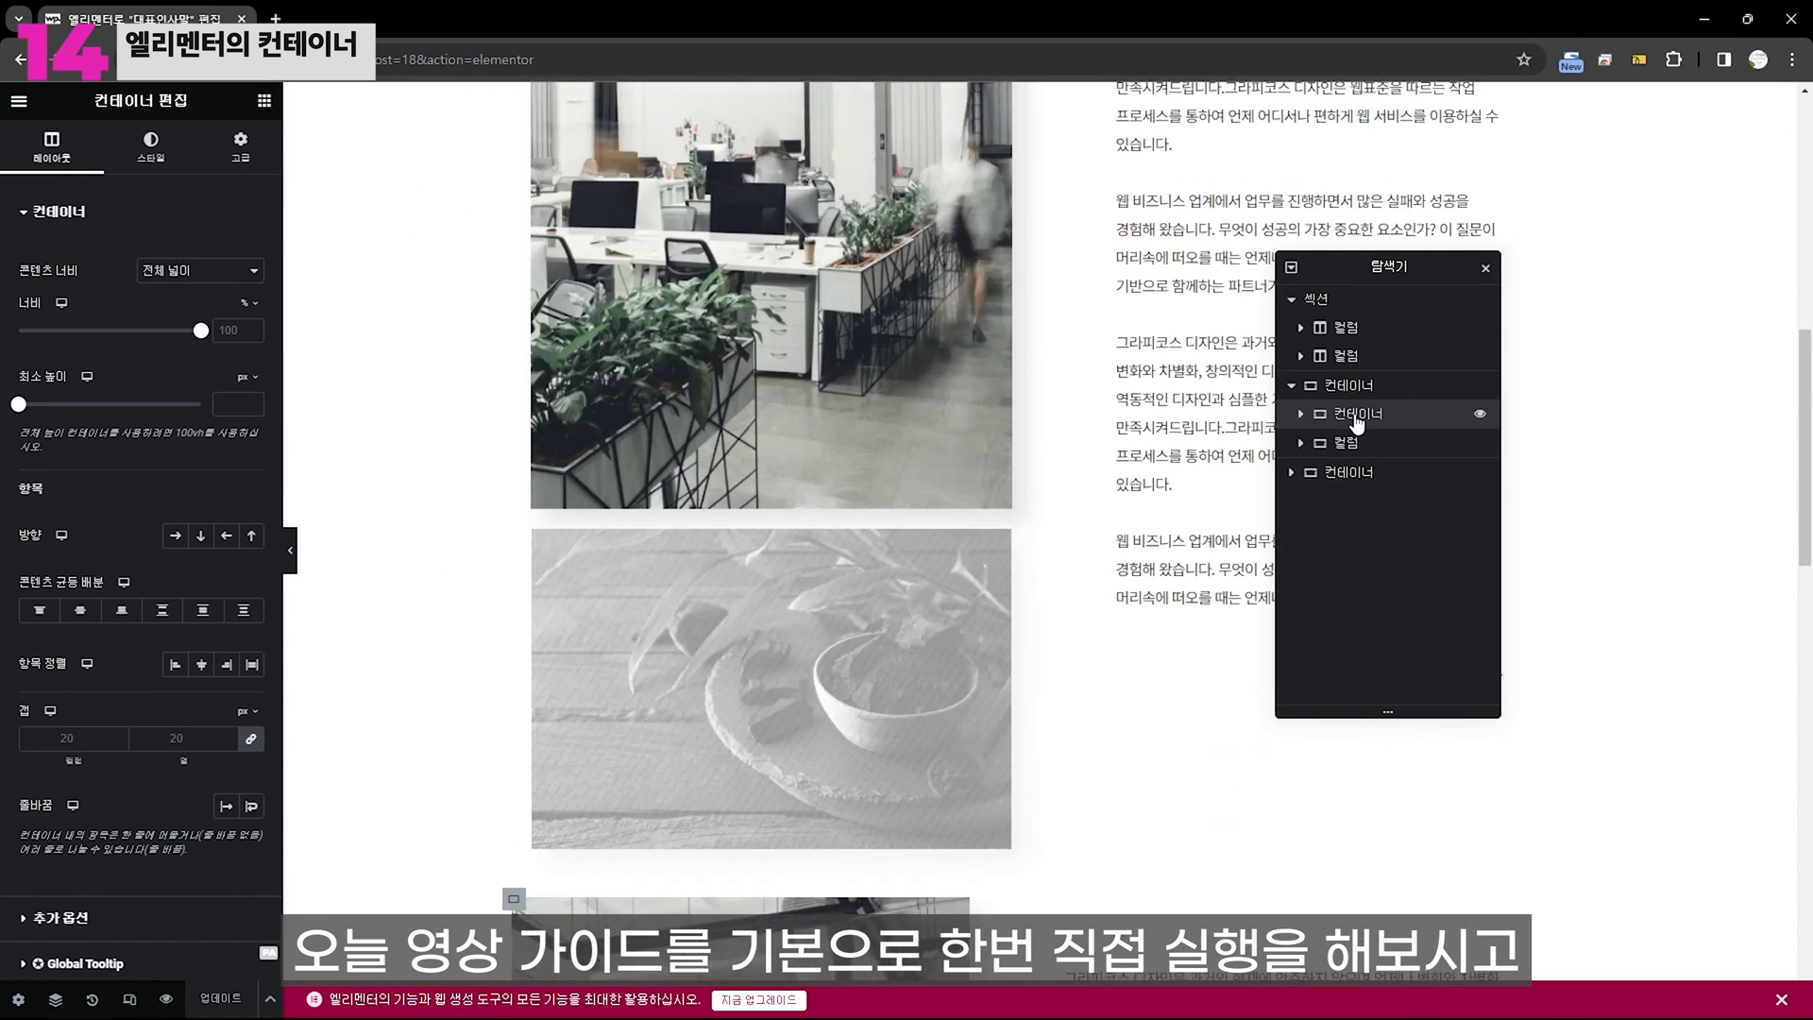
click(1346, 444)
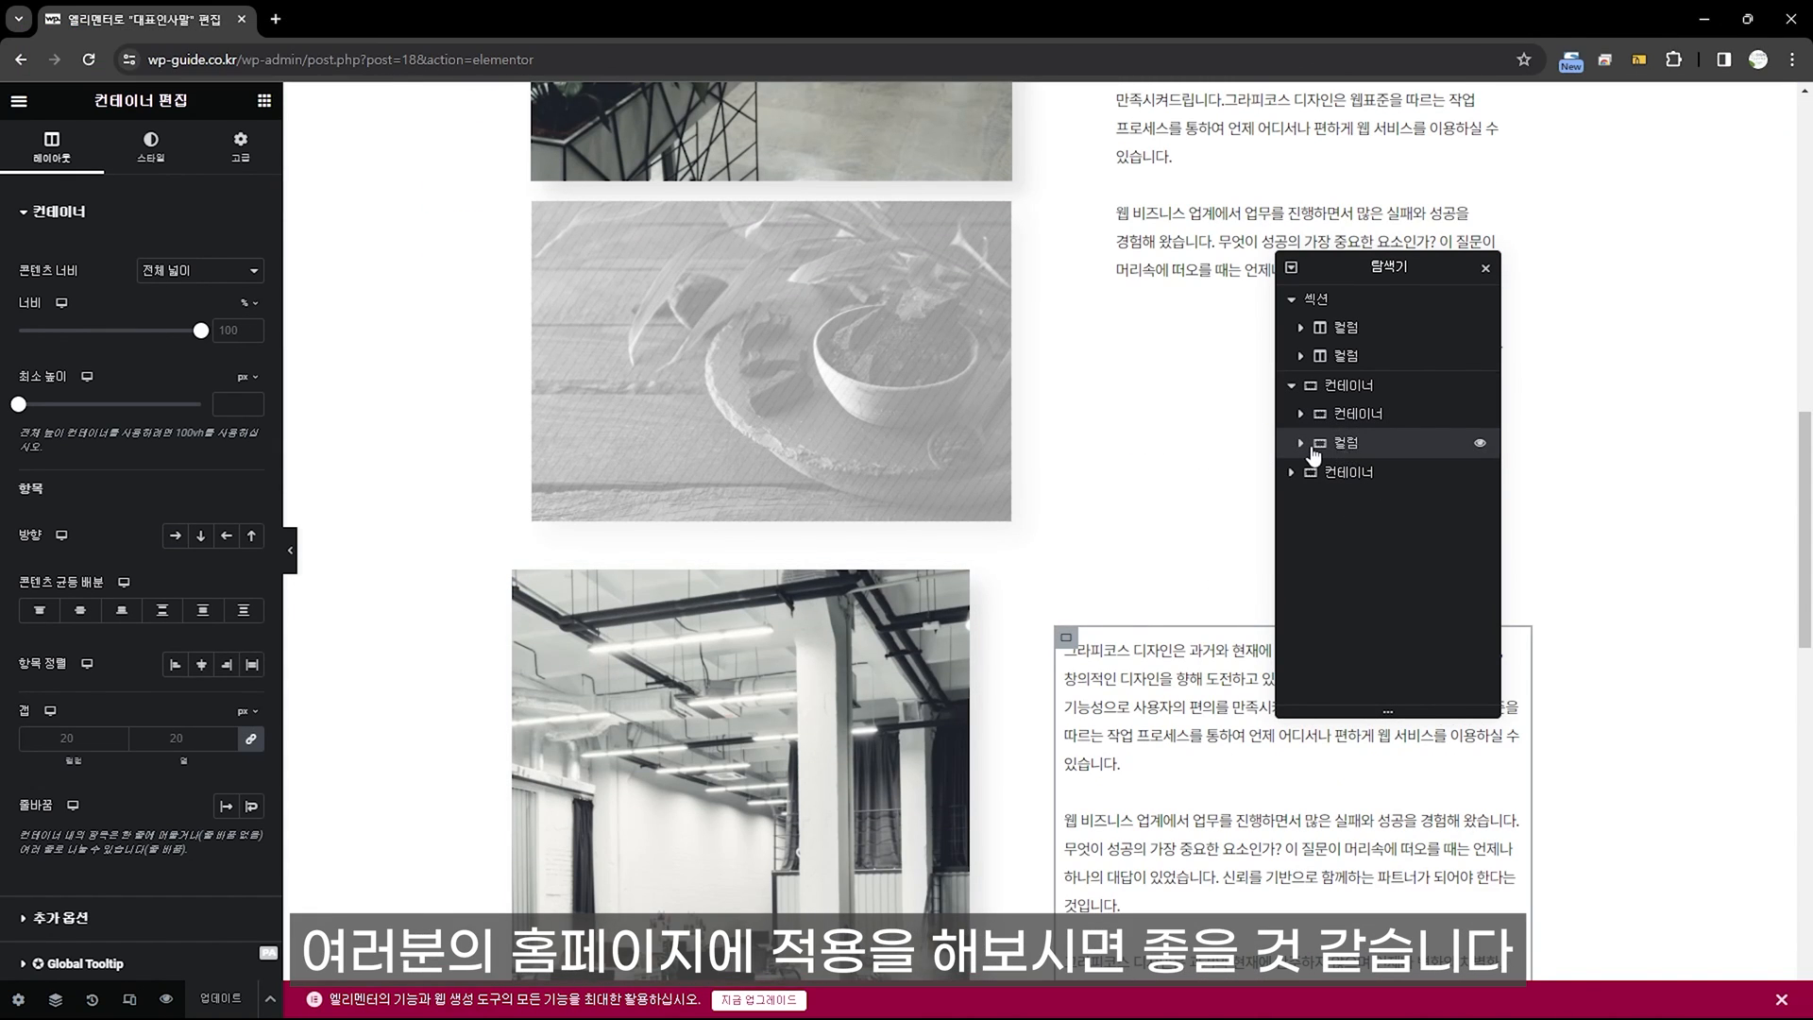